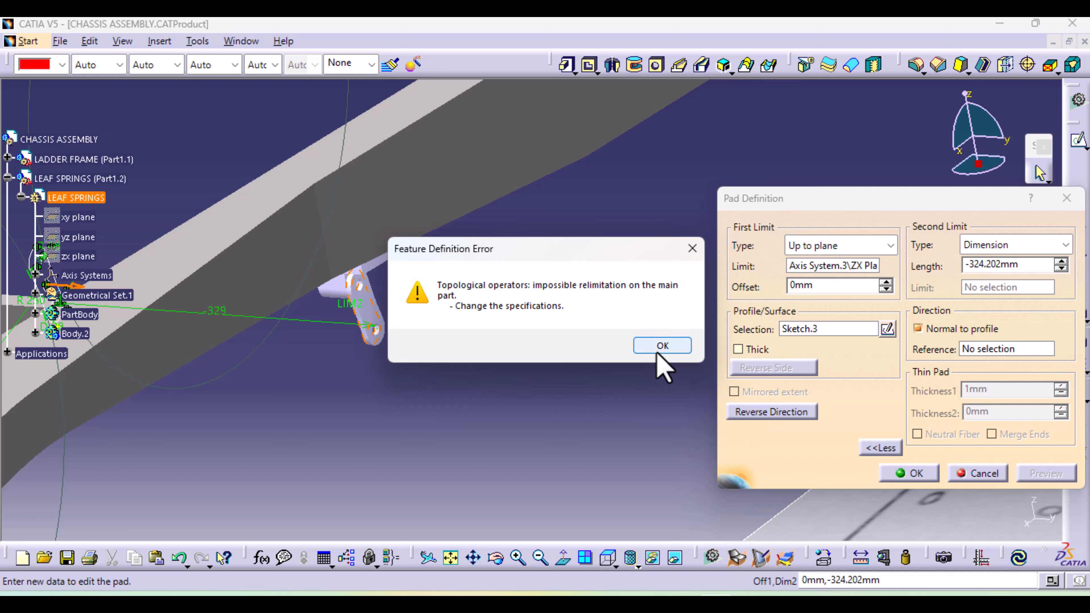
Dismiss the error, set the Sketch.3 pad's second limit length to -334.202 mm and preview the shackle plate
{"action": "left_click", "coordinate": [661, 349]}
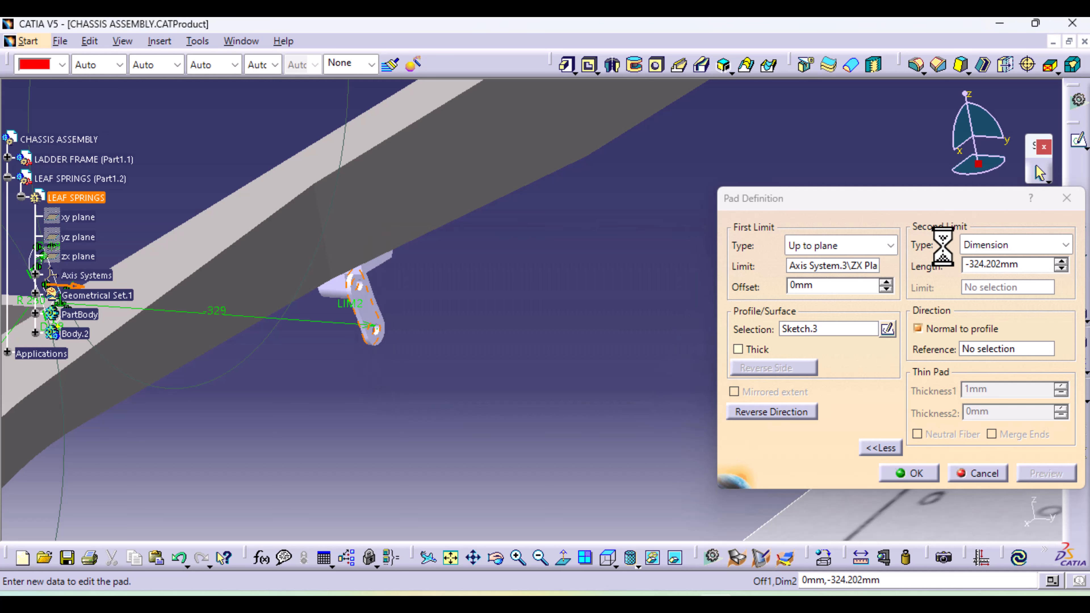
{"action": "left_click", "coordinate": [1004, 269]}
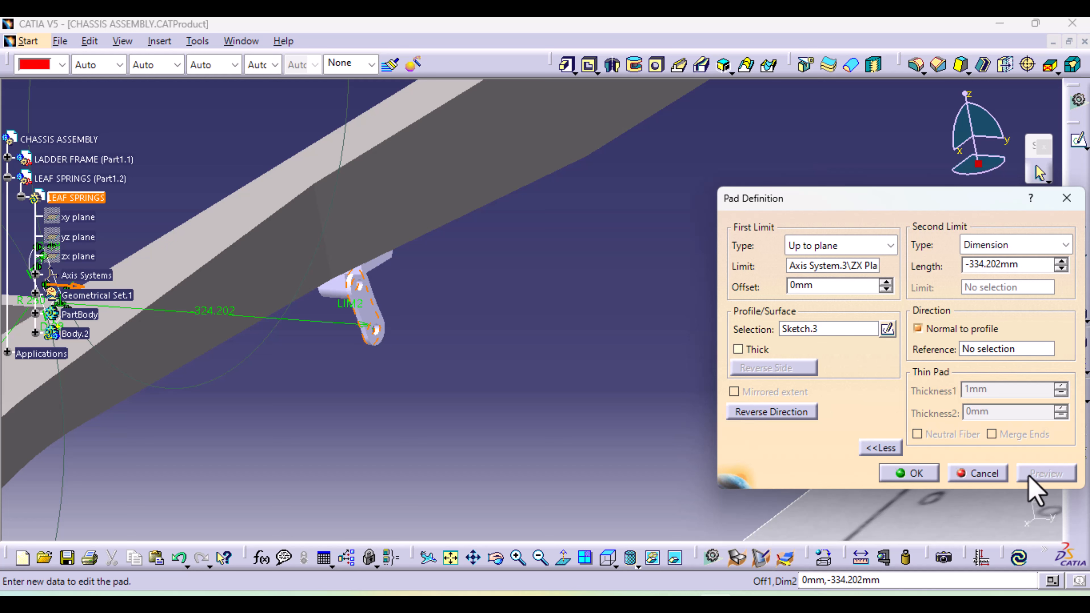
{"action": "left_click", "coordinate": [1006, 350]}
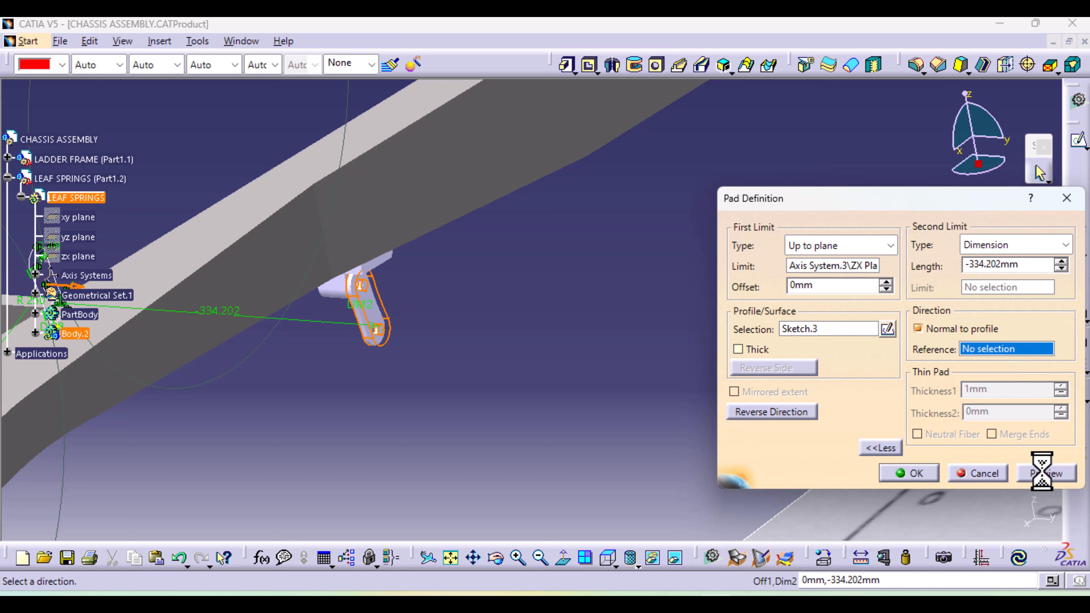
{"action": "left_click", "coordinate": [1046, 473]}
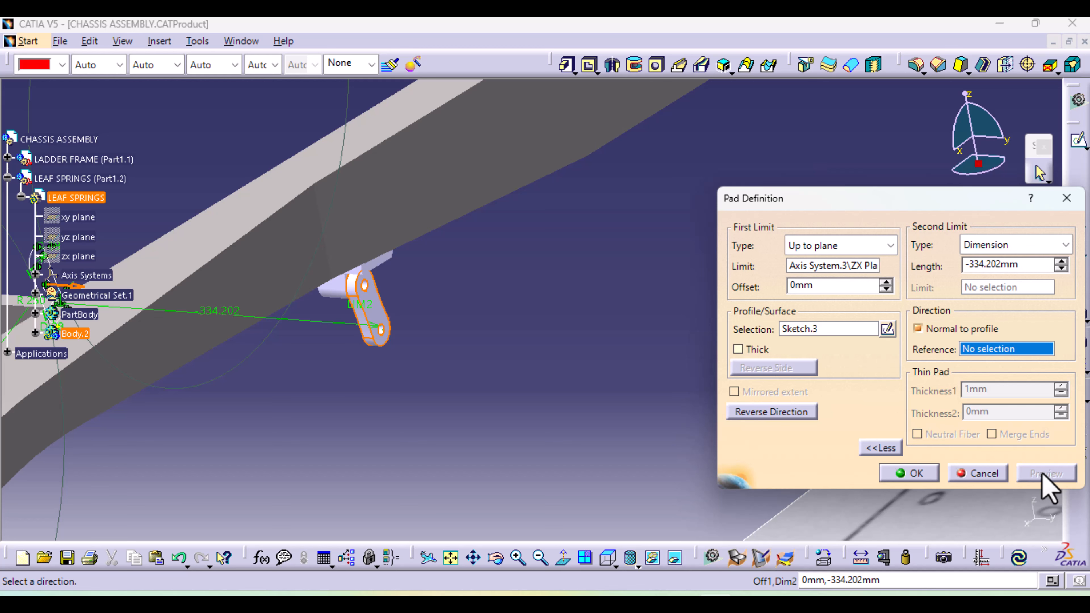
{"action": "middle_click_drag", "start_coordinate": [348, 419], "coordinate": [628, 394]}
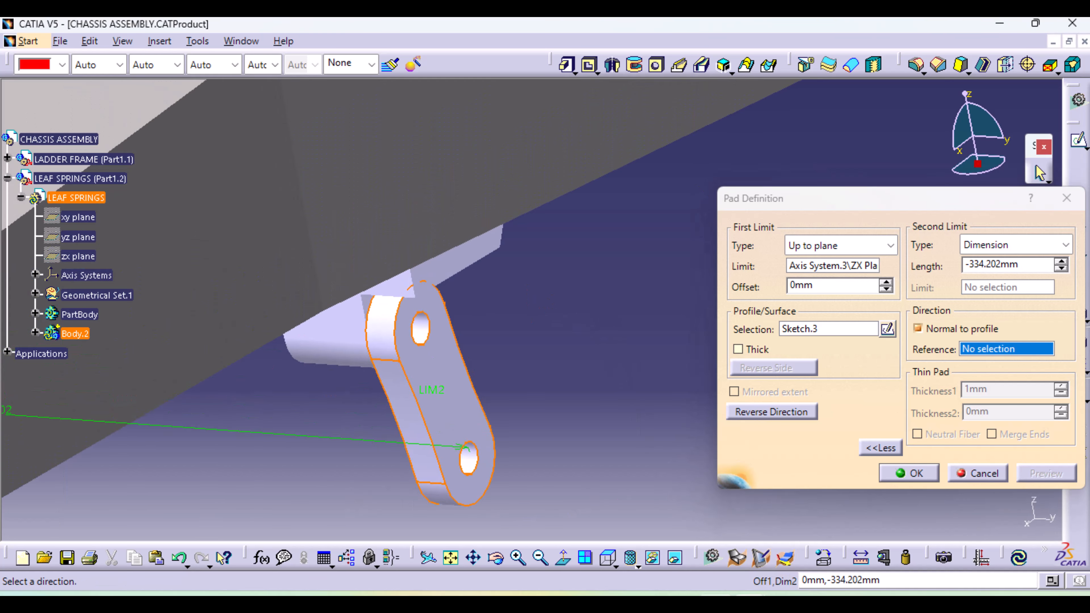
Switch to the image viewer and examine the vintage Alfa Romeo reference photos for the leaf spring mounting at the front and rear
{"action": "mouse_move", "coordinate": [749, 601]}
{"action": "mouse_move", "coordinate": [745, 558]}
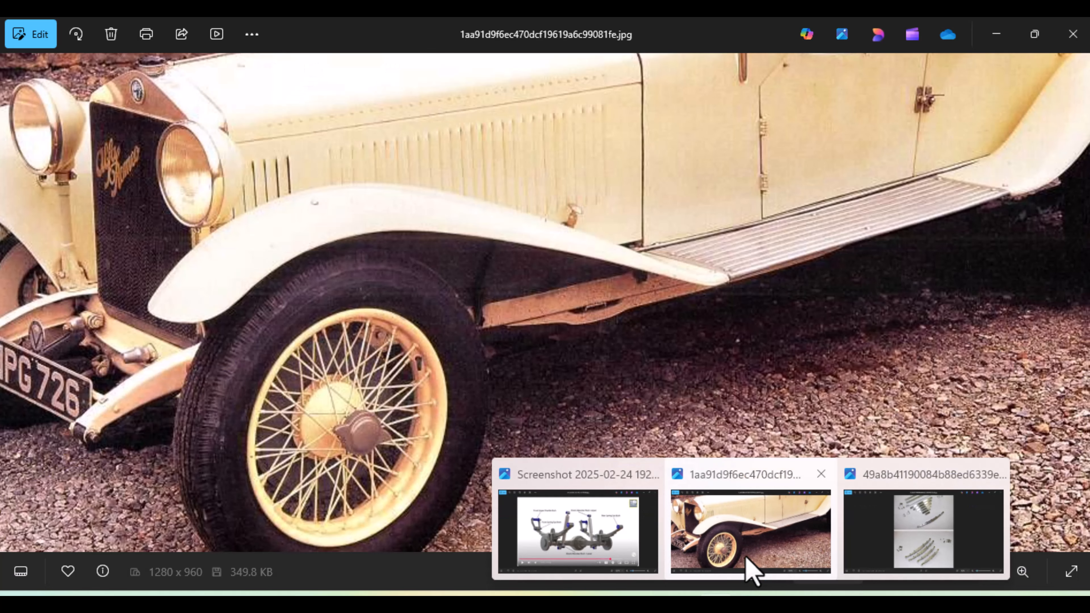
{"action": "left_click", "coordinate": [746, 559]}
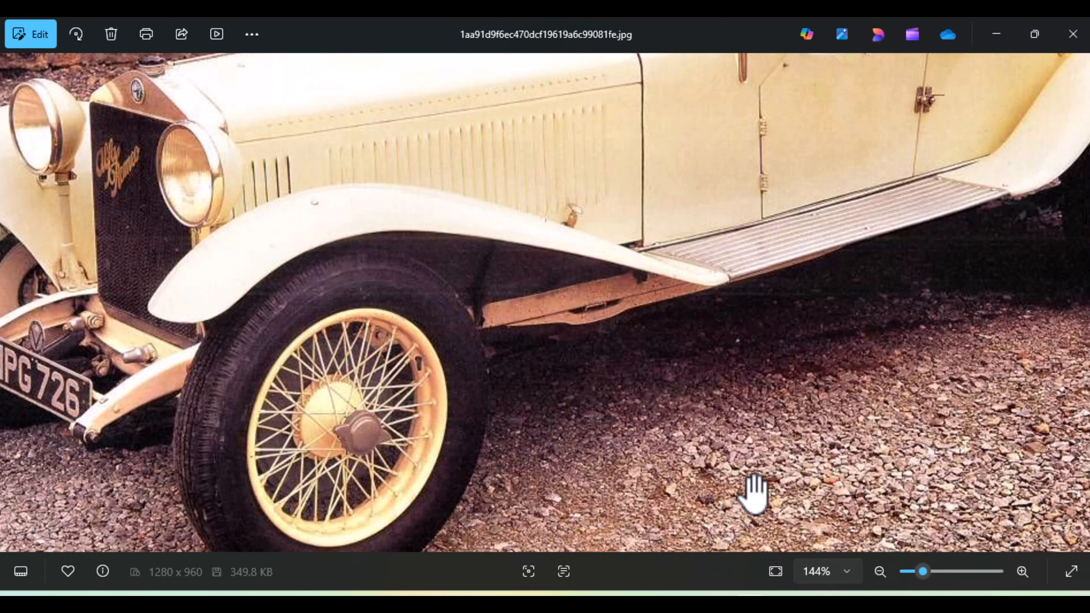
{"action": "left_click", "coordinate": [1077, 305]}
{"action": "left_click", "coordinate": [1077, 305]}
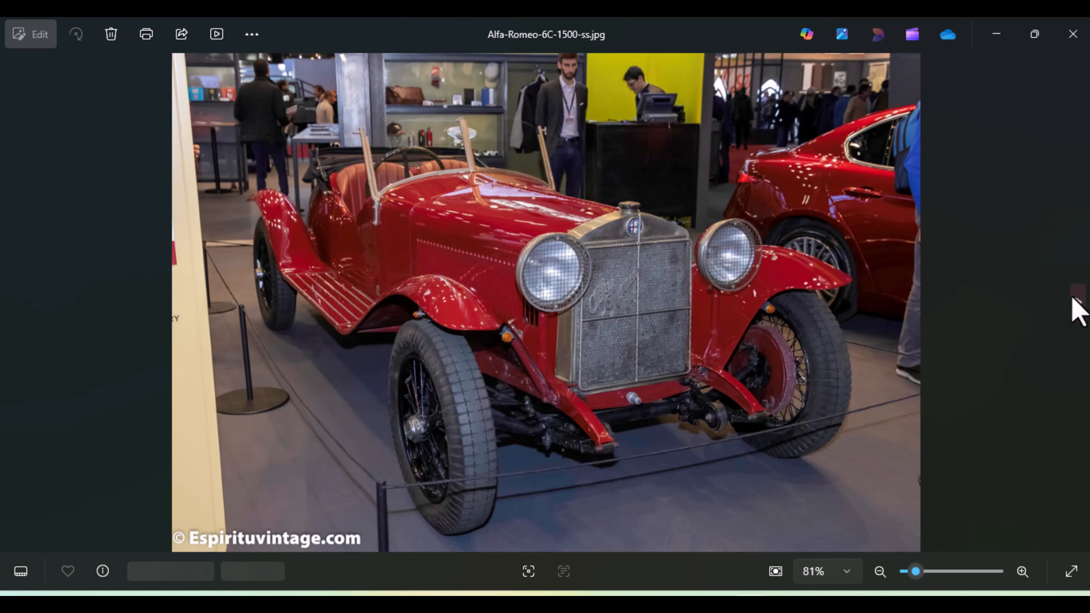
{"action": "left_click", "coordinate": [1077, 306]}
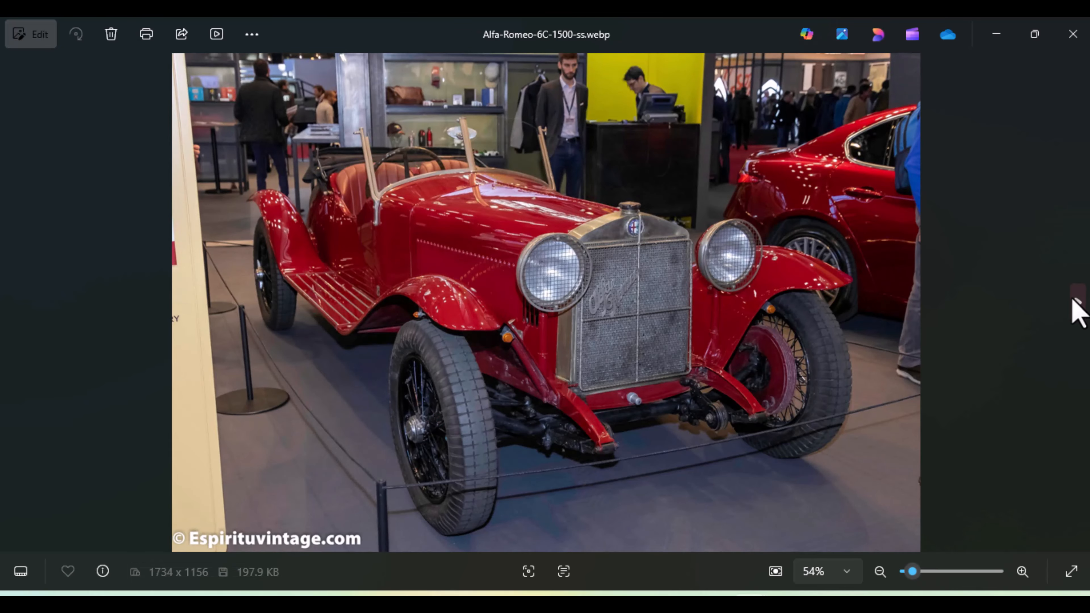
{"action": "left_click", "coordinate": [1078, 306]}
{"action": "left_click", "coordinate": [1077, 306]}
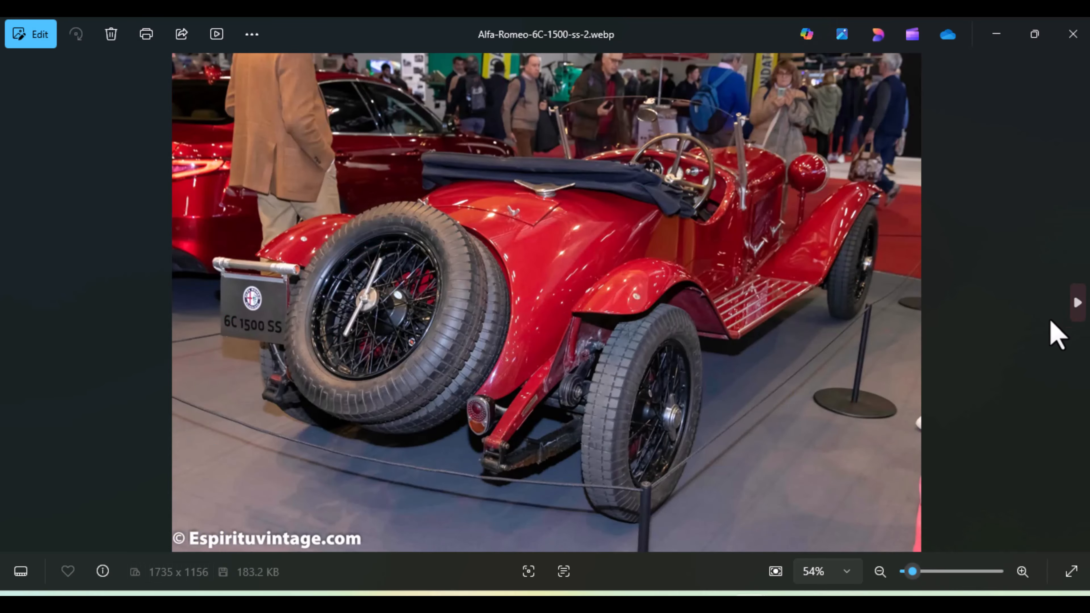
{"action": "scroll", "coordinate": [513, 494], "scroll_direction": "up", "scroll_amount": 5}
{"action": "scroll", "coordinate": [506, 478], "scroll_direction": "up", "scroll_amount": 8}
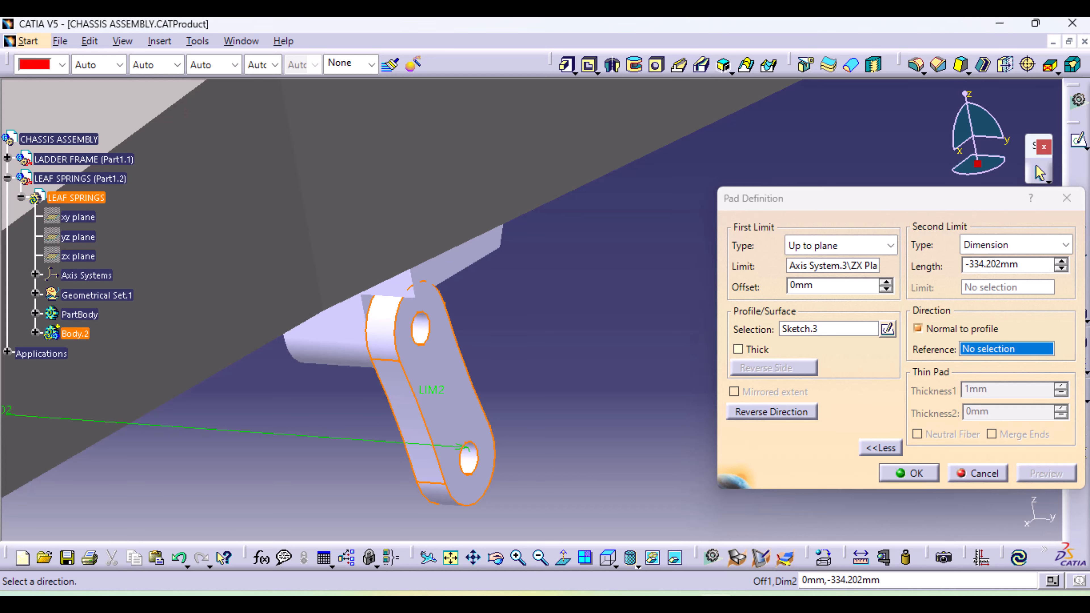
Back in CATIA, check the previewed shackle plate against the frame and blueprint and accept the pad
{"action": "middle_click_drag", "start_coordinate": [531, 353], "coordinate": [460, 455]}
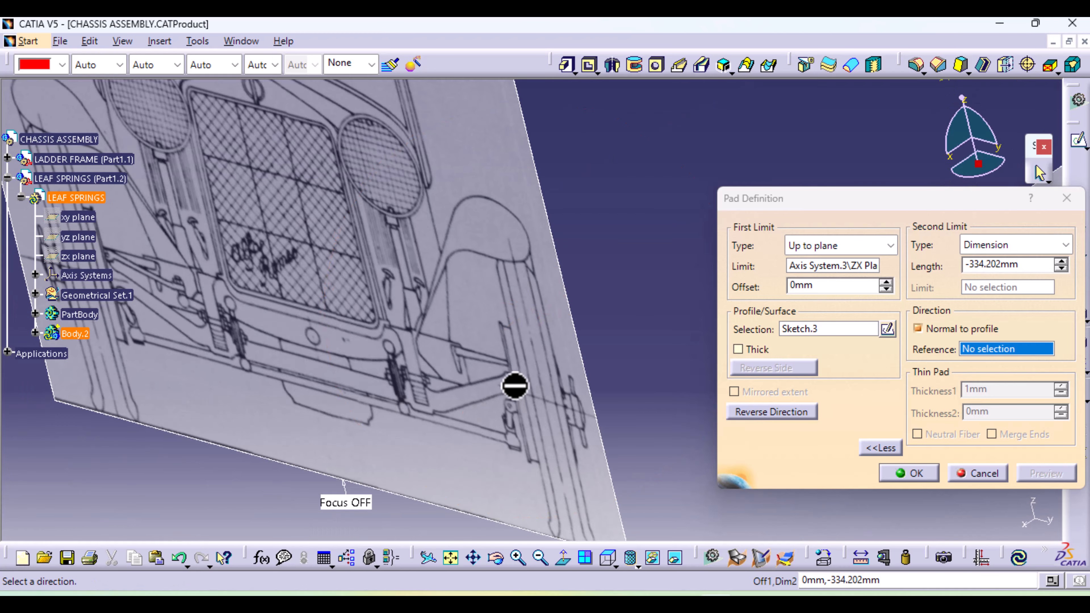
{"action": "middle_click_drag", "start_coordinate": [516, 385], "coordinate": [353, 290]}
{"action": "middle_click_drag", "start_coordinate": [356, 331], "coordinate": [66, 441]}
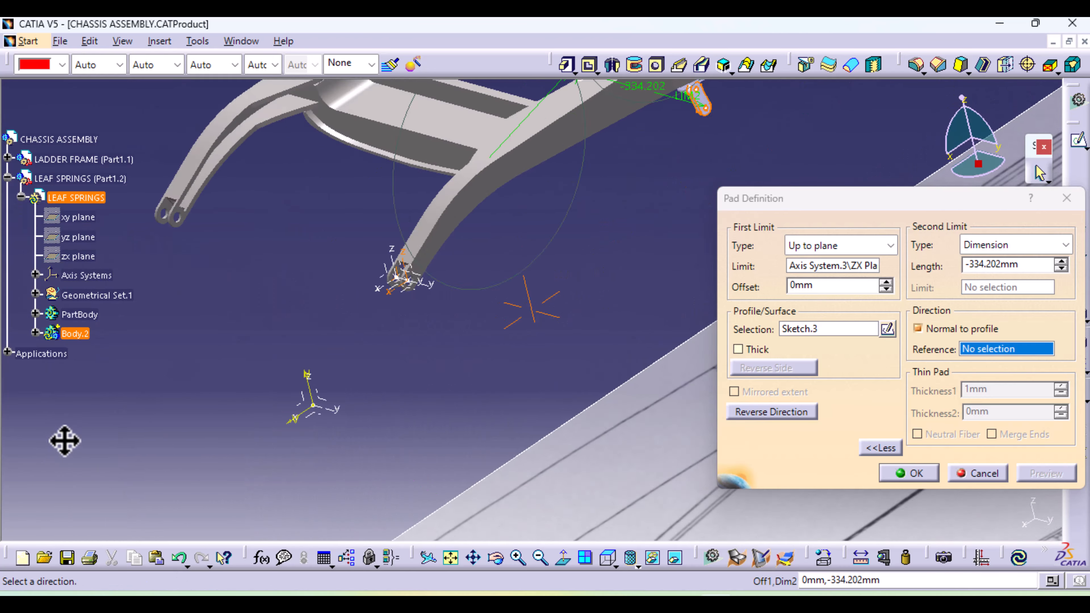
{"action": "middle_click_drag", "start_coordinate": [433, 282], "coordinate": [269, 429]}
{"action": "middle_click_drag", "start_coordinate": [372, 378], "coordinate": [701, 238]}
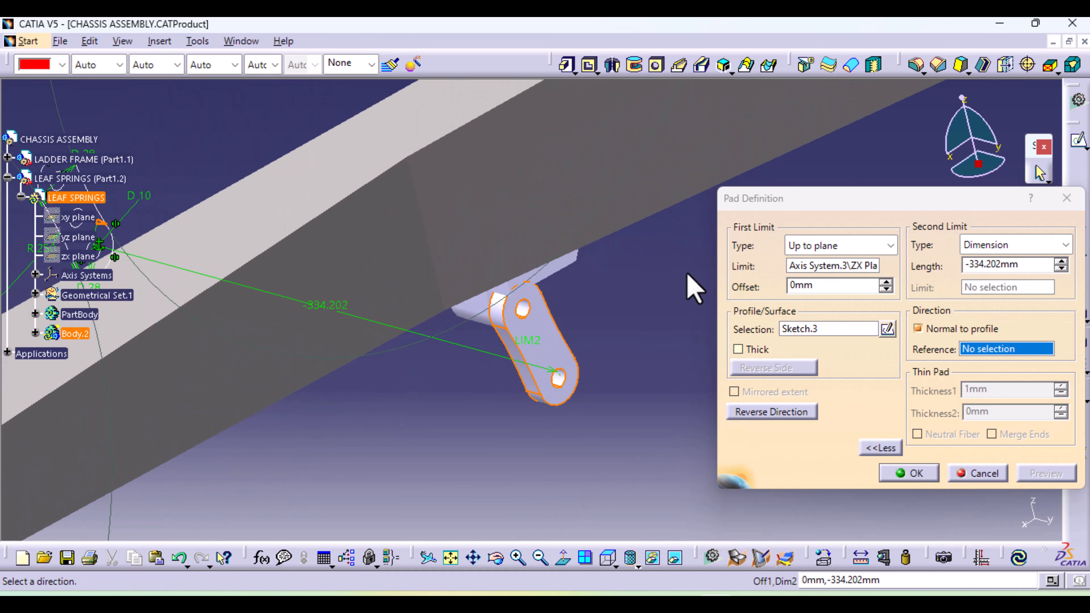
{"action": "left_click", "coordinate": [905, 475]}
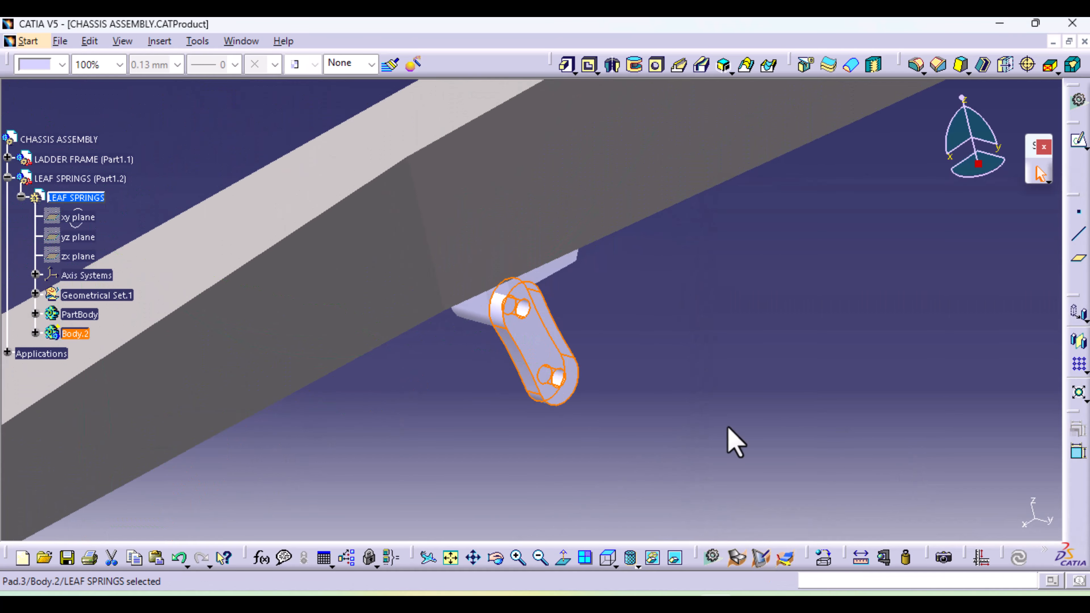
{"action": "middle_click_drag", "start_coordinate": [668, 336], "coordinate": [744, 253]}
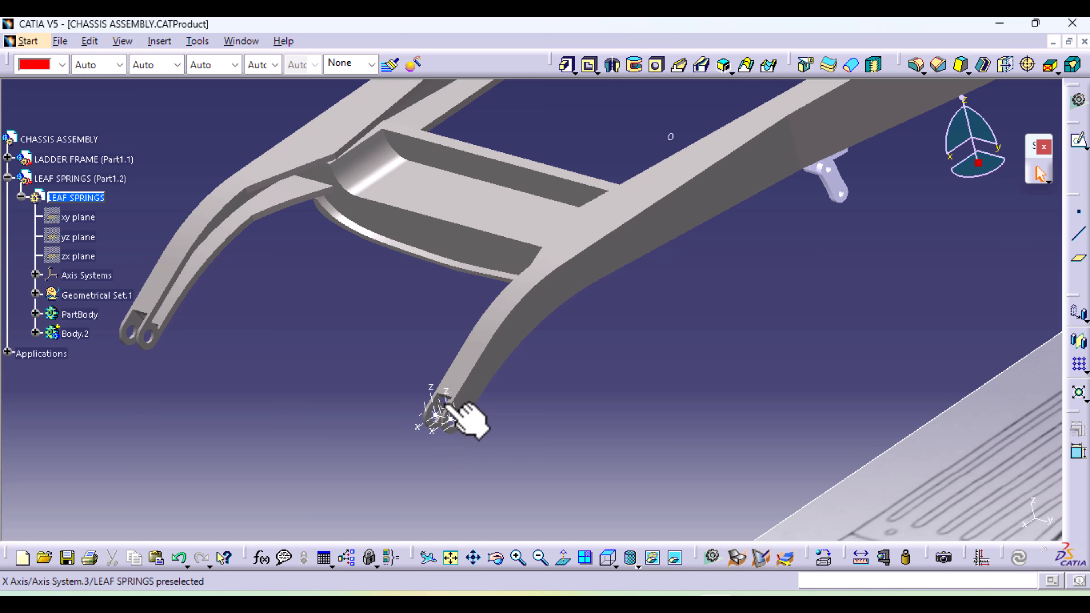
{"action": "middle_click_drag", "start_coordinate": [757, 230], "coordinate": [506, 368]}
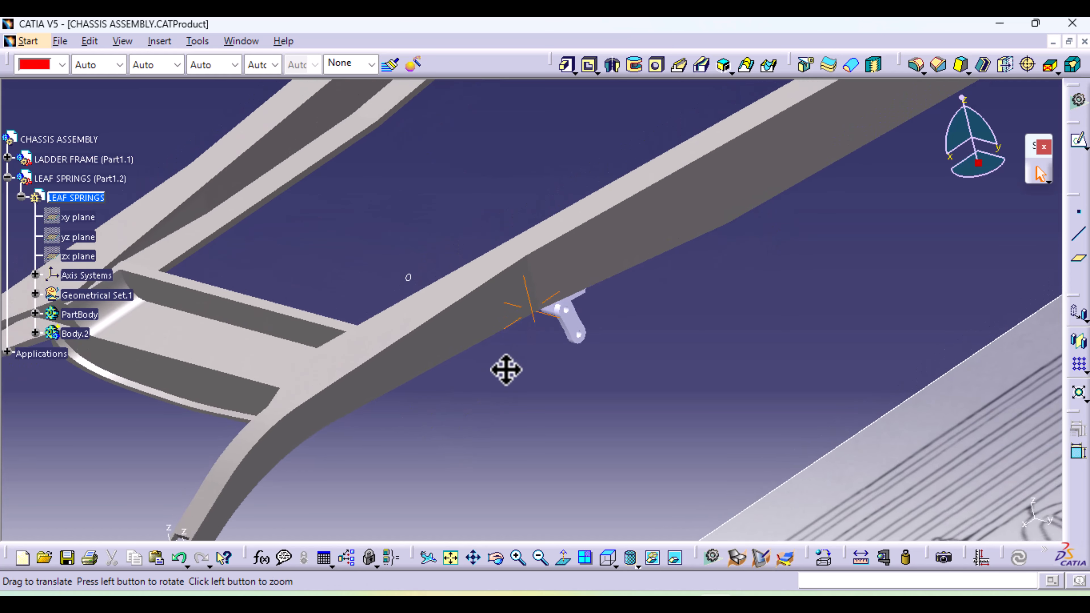
{"action": "left_click", "coordinate": [566, 65]}
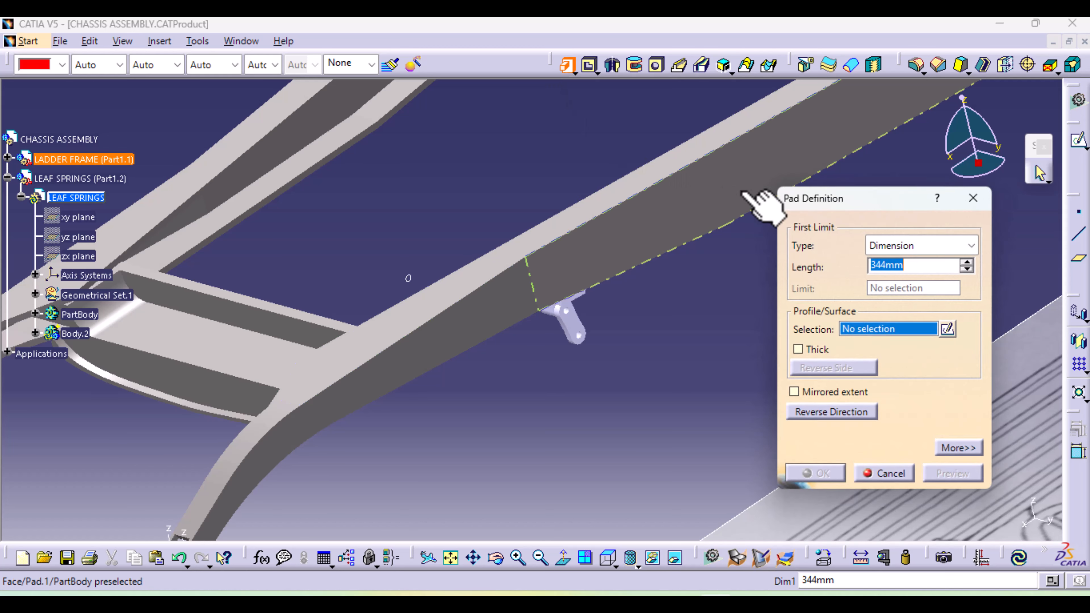
{"action": "left_click", "coordinate": [973, 199]}
Measure the distance between the ZX plane of Axis System.1 and the matching plane of Axis System.2 at the rail end
{"action": "middle_click_drag", "start_coordinate": [563, 438], "coordinate": [900, 265]}
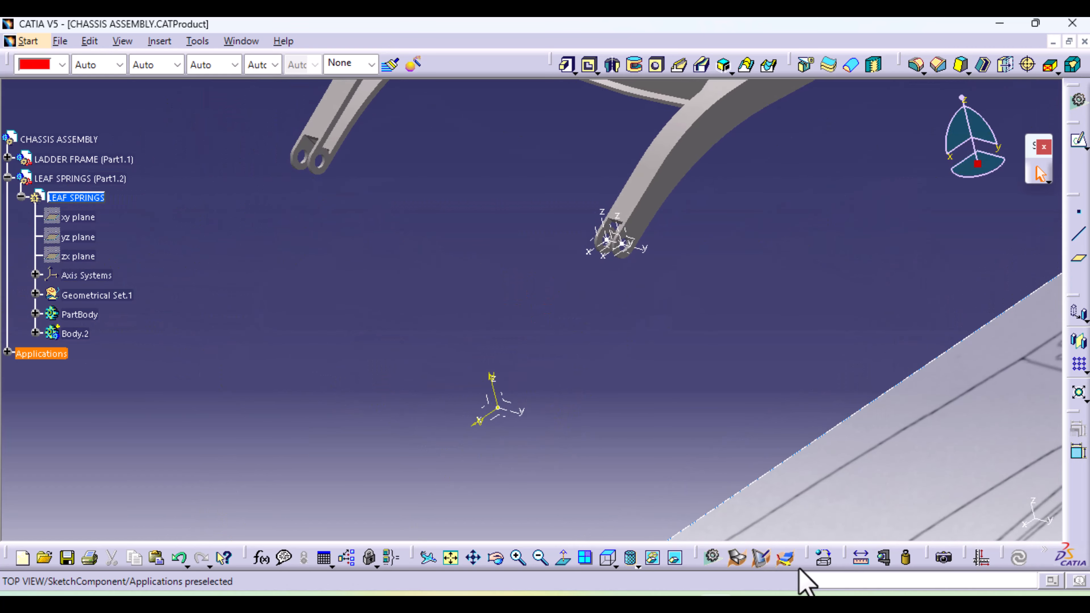
{"action": "left_click", "coordinate": [861, 557]}
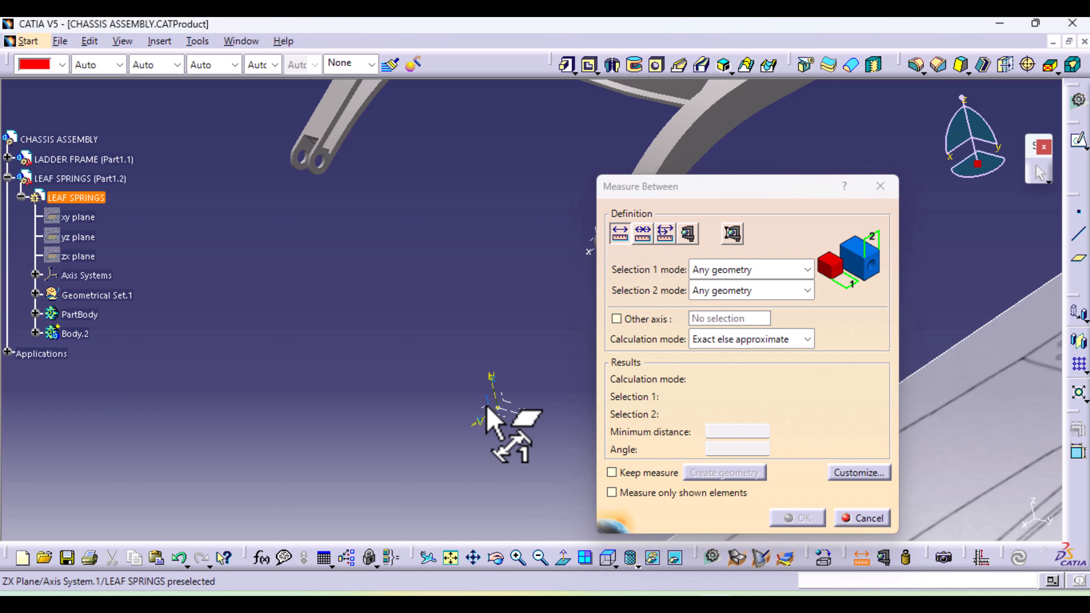
{"action": "left_click", "coordinate": [496, 408]}
{"action": "middle_click_drag", "start_coordinate": [548, 348], "coordinate": [326, 478]}
{"action": "left_click", "coordinate": [382, 374]}
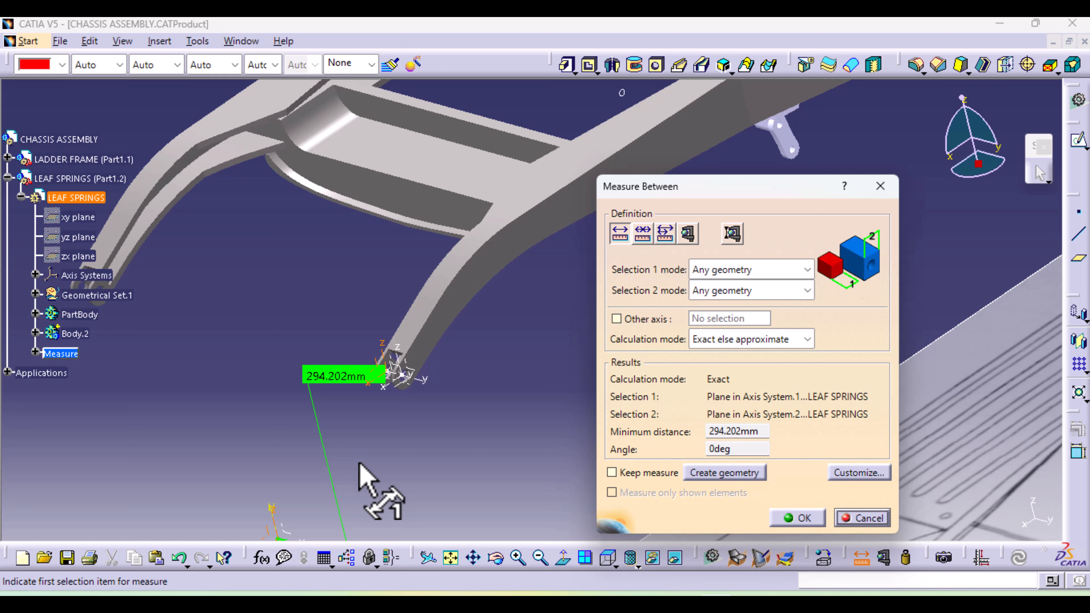
{"action": "left_click", "coordinate": [867, 518]}
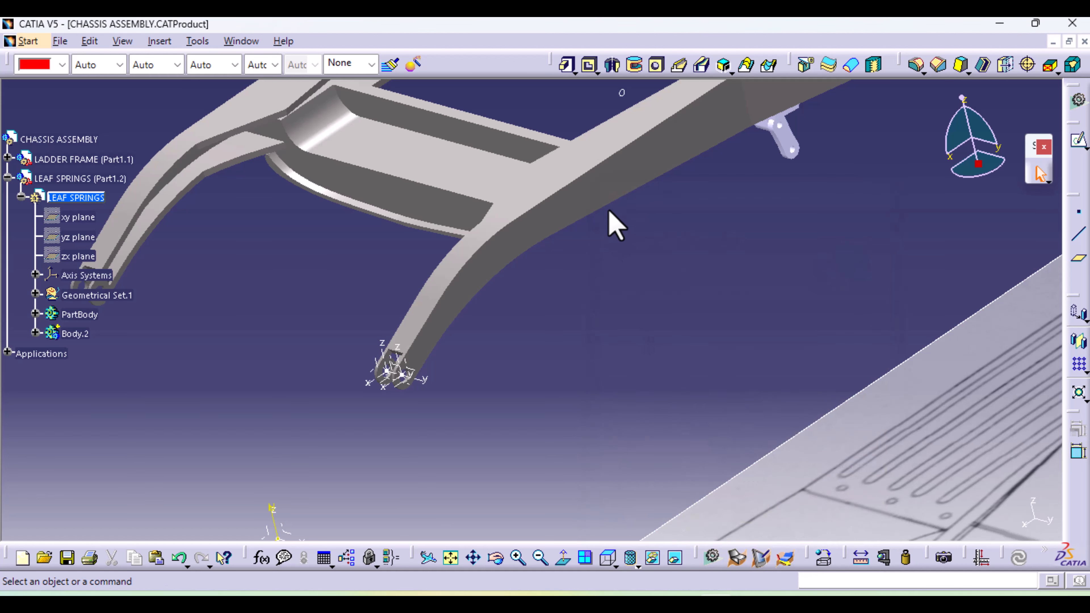
Start a second pad from Sketch.3 in Body.2 with its first limit up to the ZX plane of Axis System.2
{"action": "middle_click_drag", "start_coordinate": [637, 256], "coordinate": [626, 350]}
{"action": "left_click", "coordinate": [567, 65]}
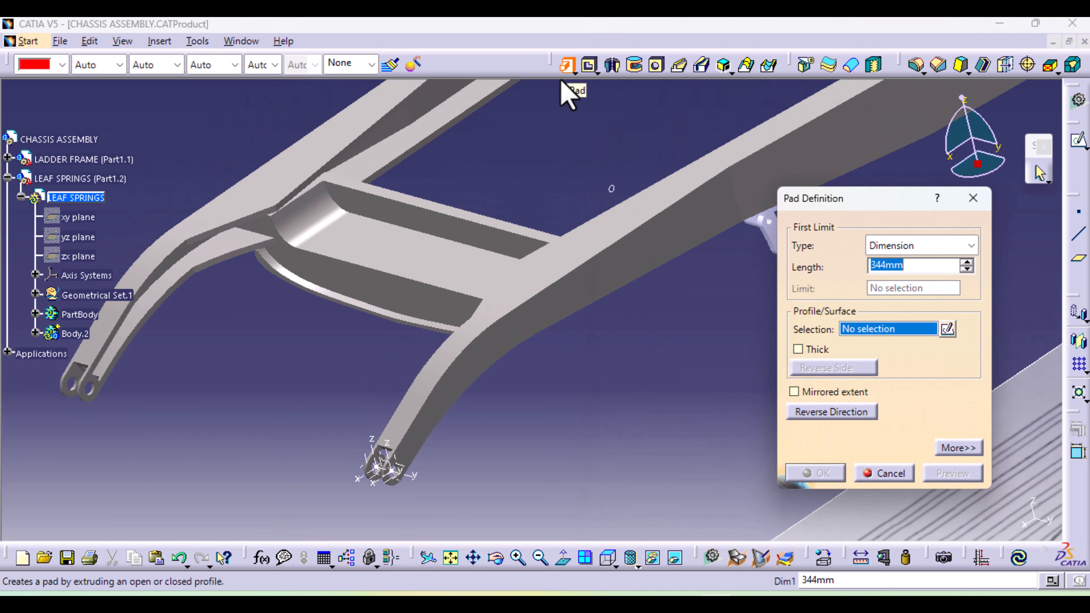
{"action": "left_click", "coordinate": [35, 334]}
{"action": "left_click", "coordinate": [49, 352]}
{"action": "left_click", "coordinate": [91, 373]}
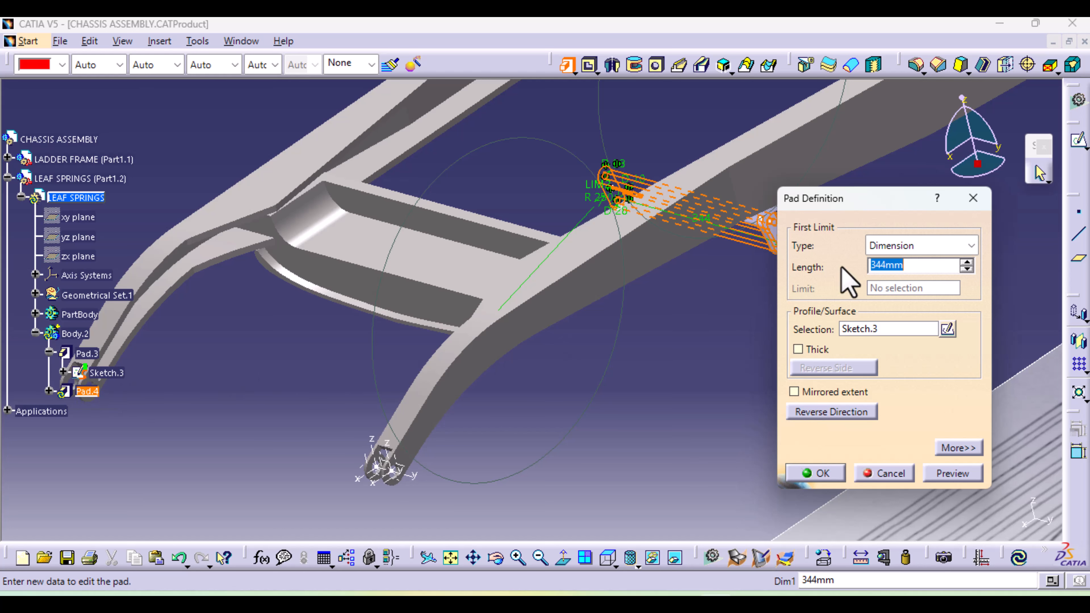
{"action": "left_click", "coordinate": [940, 248]}
{"action": "left_click", "coordinate": [926, 316]}
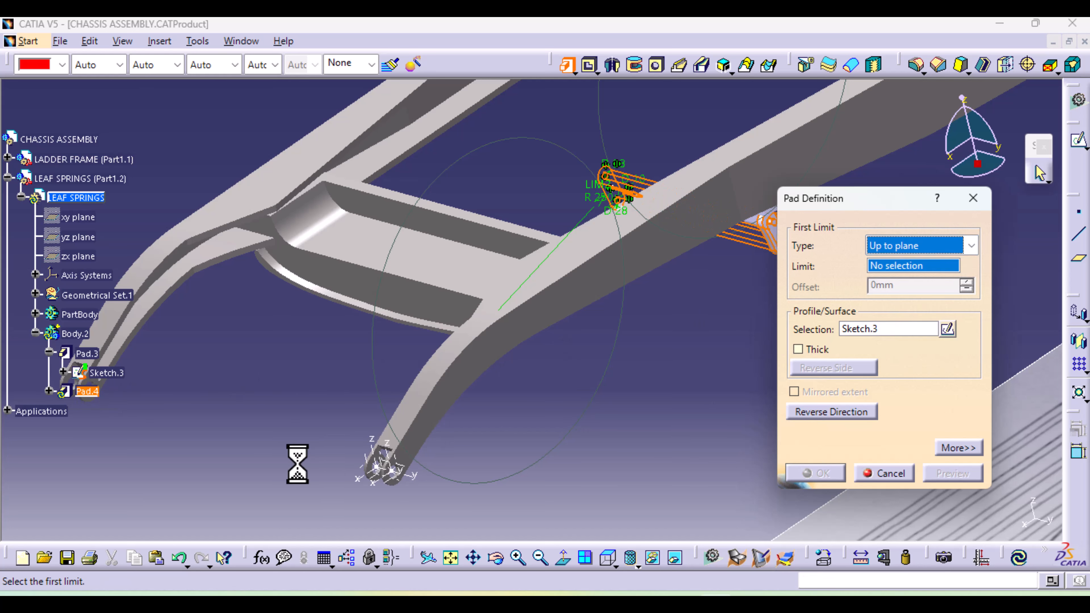
{"action": "left_click", "coordinate": [380, 466]}
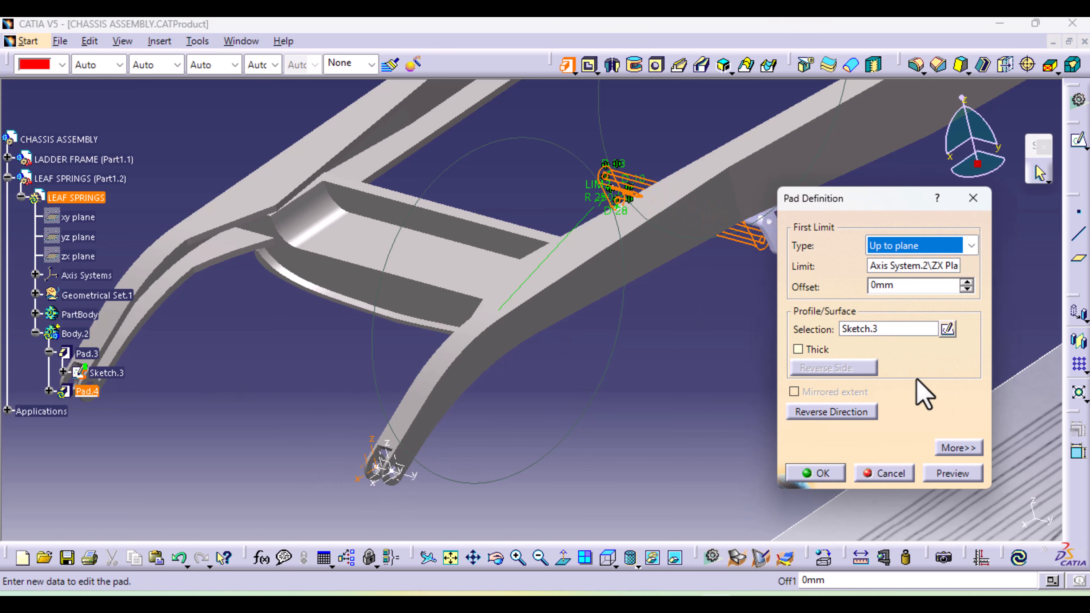
Set the new pad's second limit length to -284.202 mm and finish the second shackle plate
{"action": "left_click", "coordinate": [963, 449]}
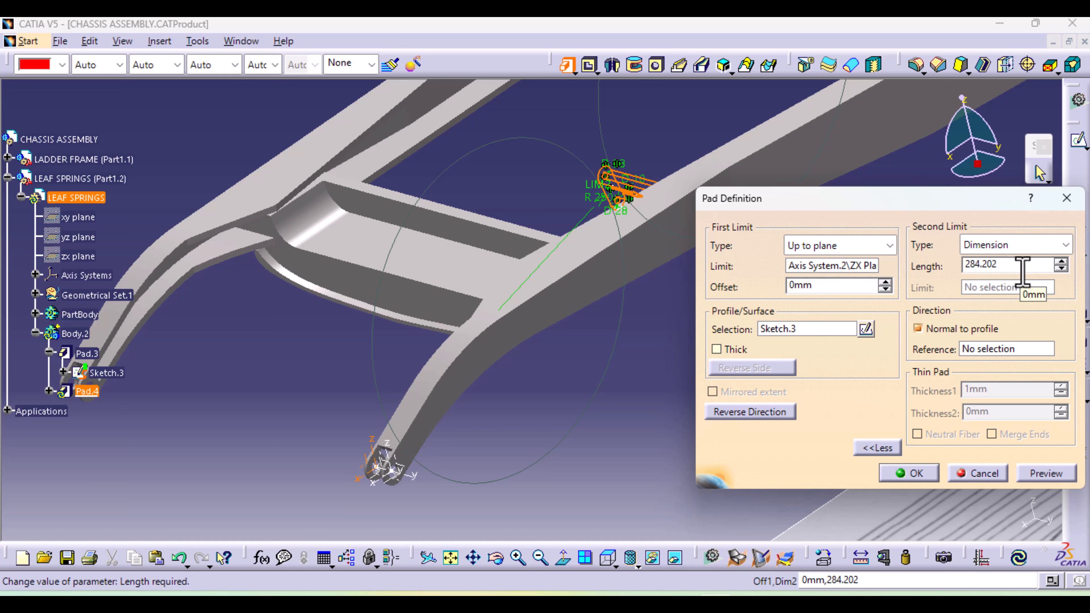
{"action": "left_click", "coordinate": [1045, 474]}
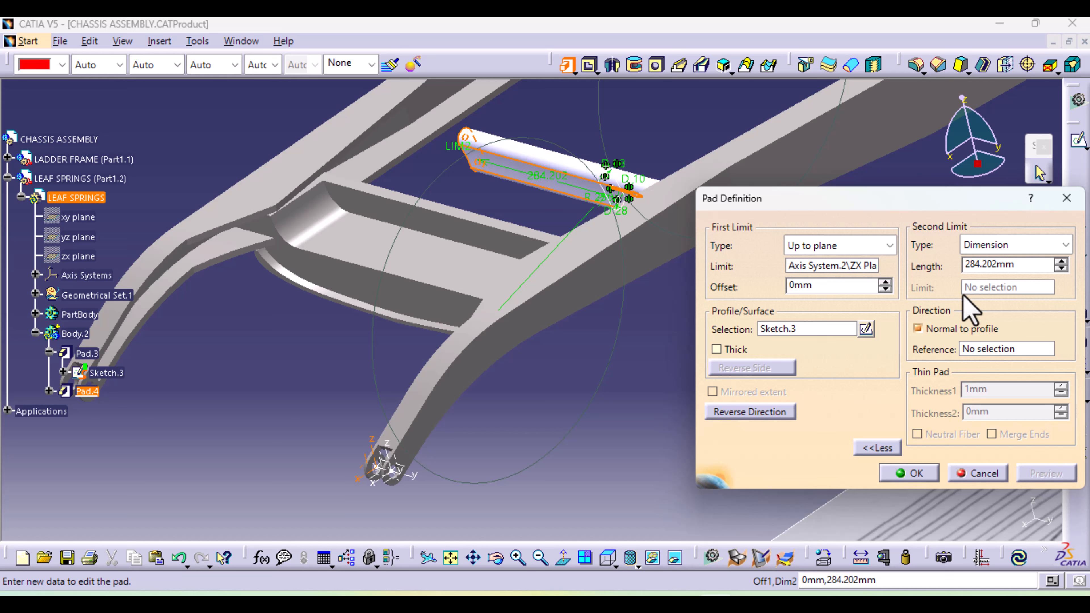
{"action": "type", "text": "-"}
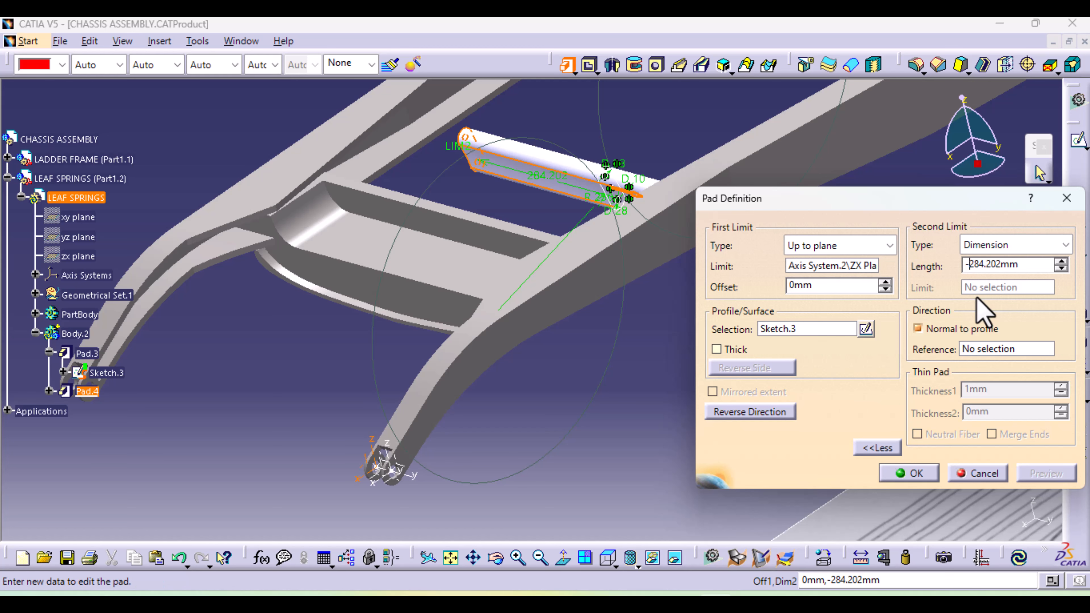
{"action": "left_click", "coordinate": [908, 472]}
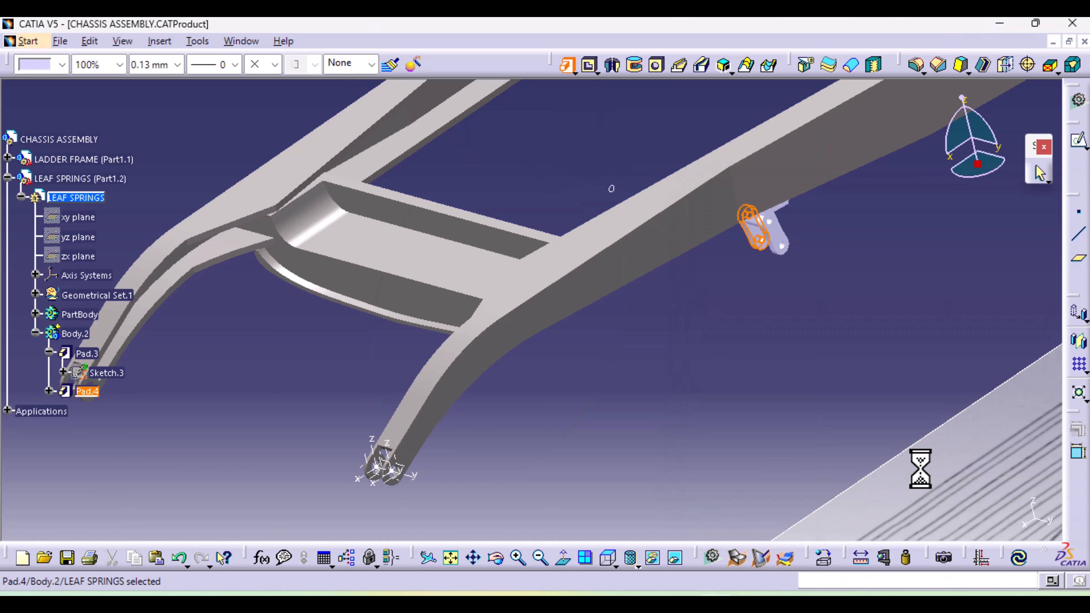
{"action": "left_click", "coordinate": [782, 416]}
Start a pad from the Sketch.4 circle with its first limit up to the ZX plane of Axis System.3
{"action": "middle_click_drag", "start_coordinate": [725, 368], "coordinate": [626, 492]}
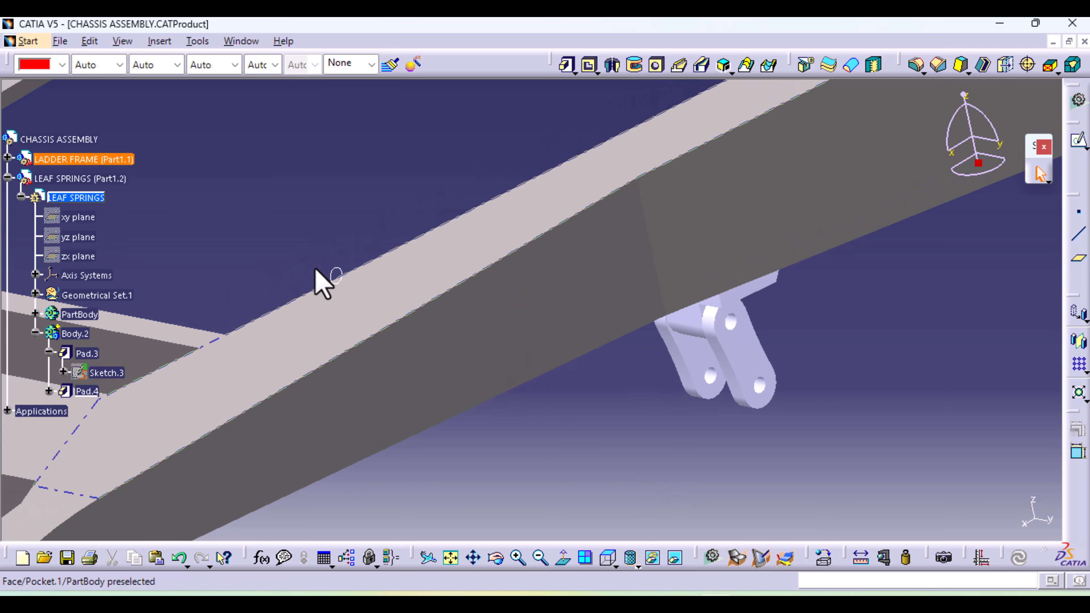
{"action": "left_click", "coordinate": [343, 272]}
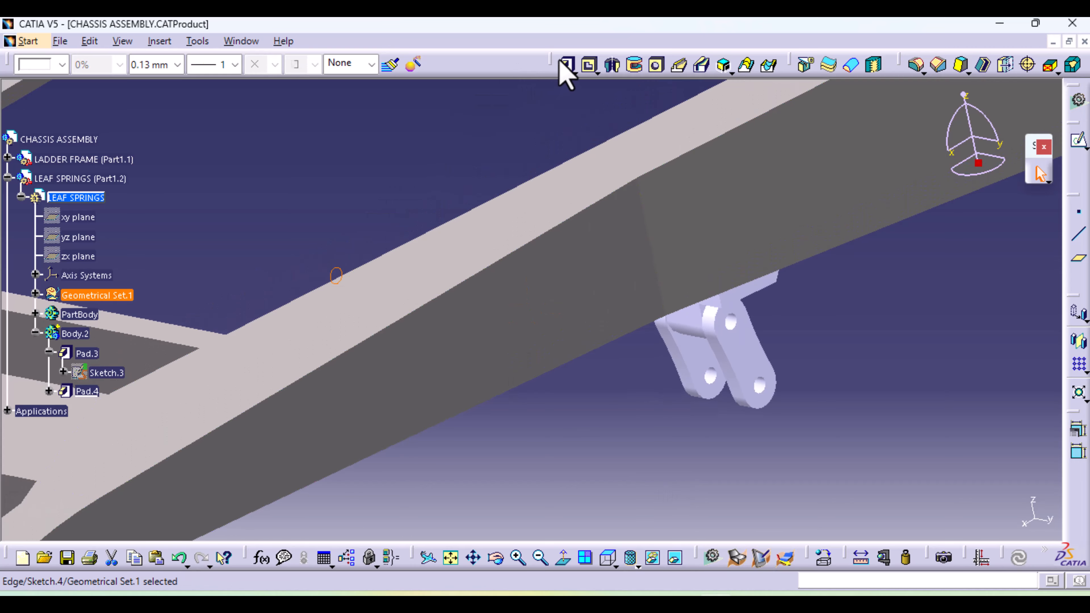
{"action": "left_click", "coordinate": [567, 65]}
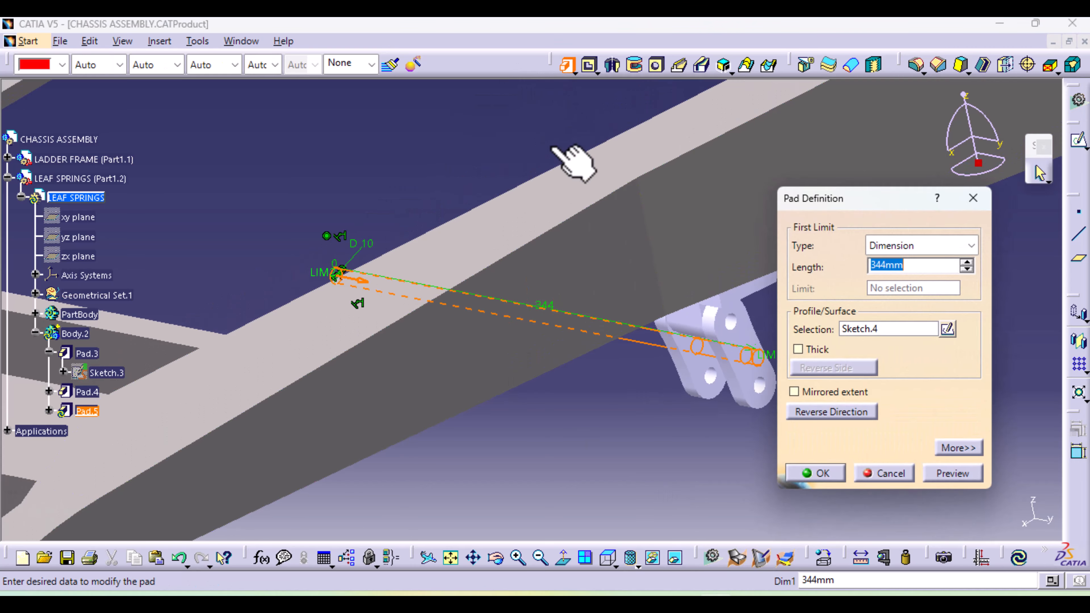
{"action": "middle_click_drag", "start_coordinate": [458, 486], "coordinate": [978, 283]}
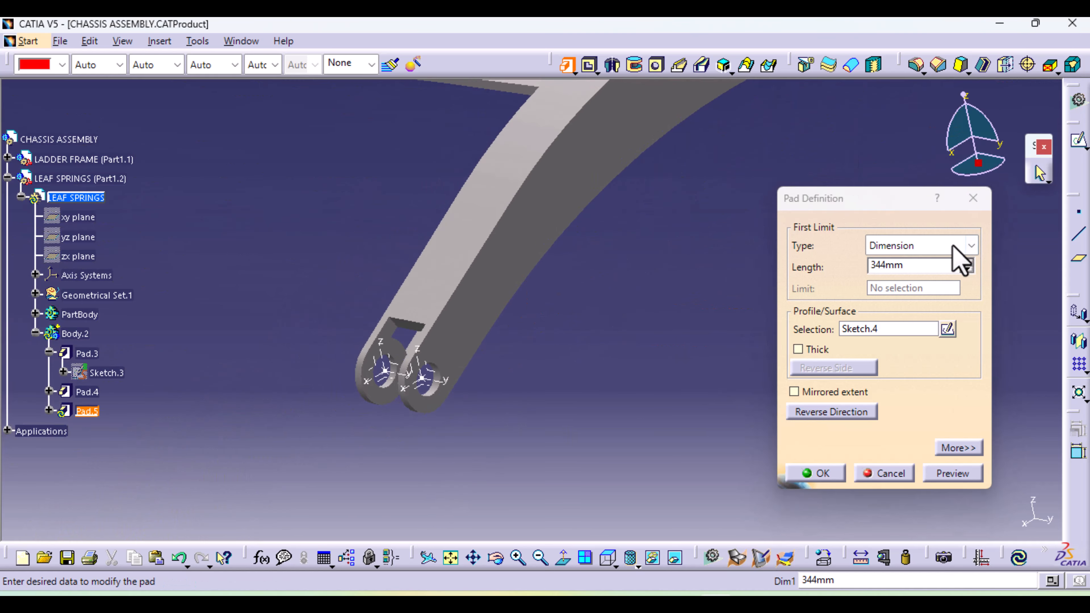
{"action": "left_click", "coordinate": [964, 247]}
{"action": "left_click", "coordinate": [917, 313]}
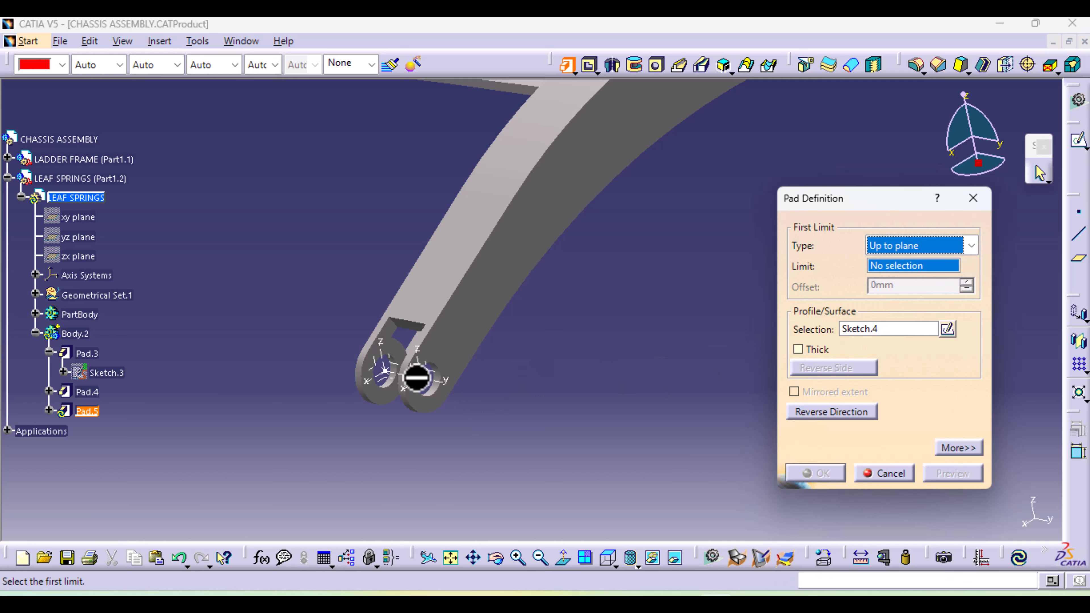
{"action": "left_click", "coordinate": [423, 376]}
Set the pad's second limit up to the ZX plane of Axis System.2 and finish the pin
{"action": "left_click", "coordinate": [959, 449]}
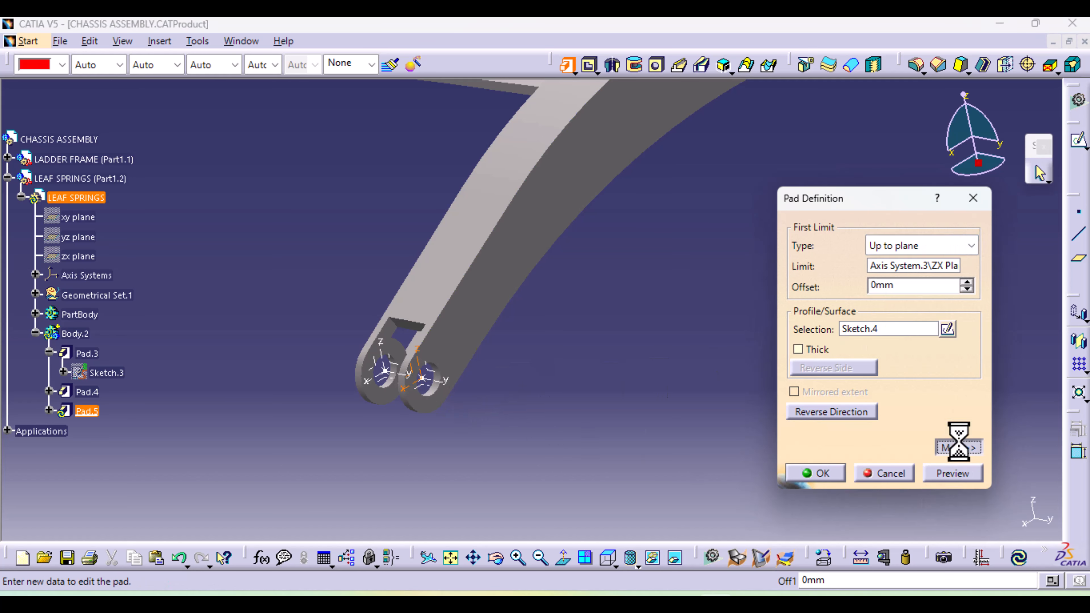
{"action": "left_click", "coordinate": [1066, 246]}
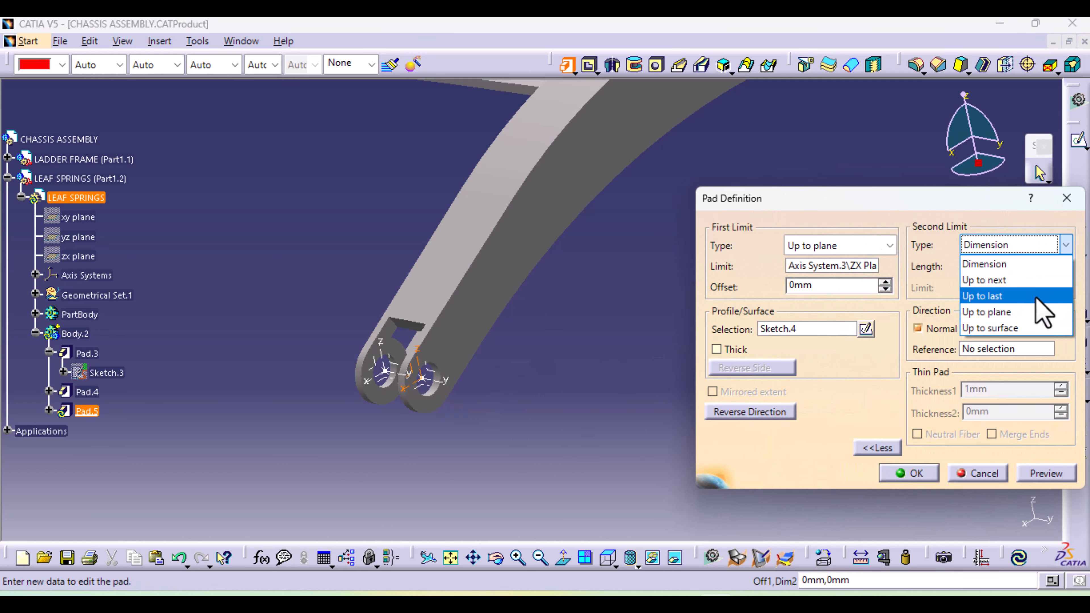
{"action": "left_click", "coordinate": [1039, 312]}
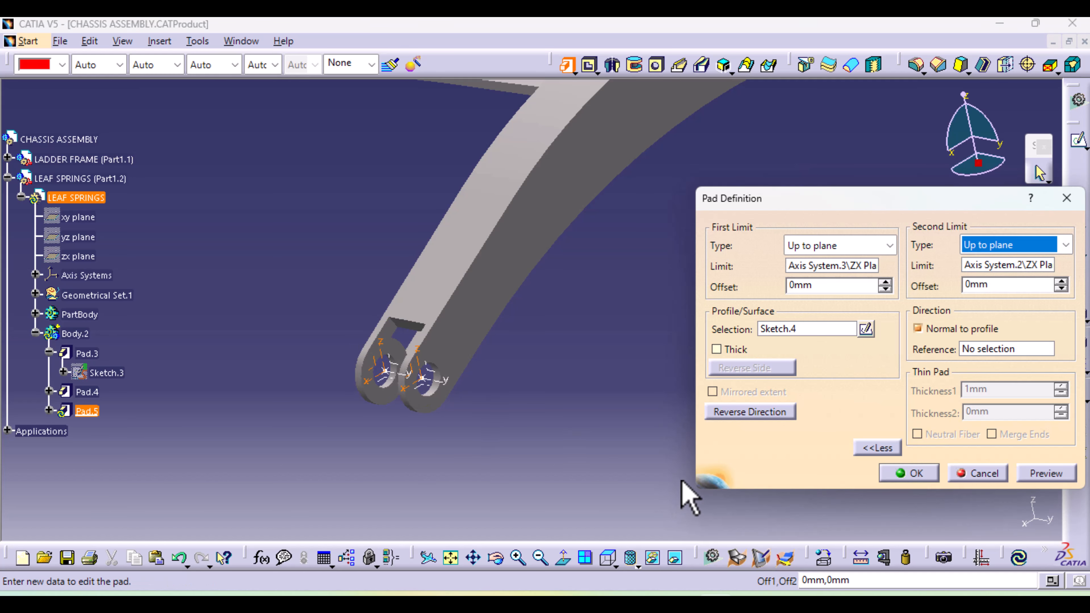
{"action": "left_click", "coordinate": [907, 473]}
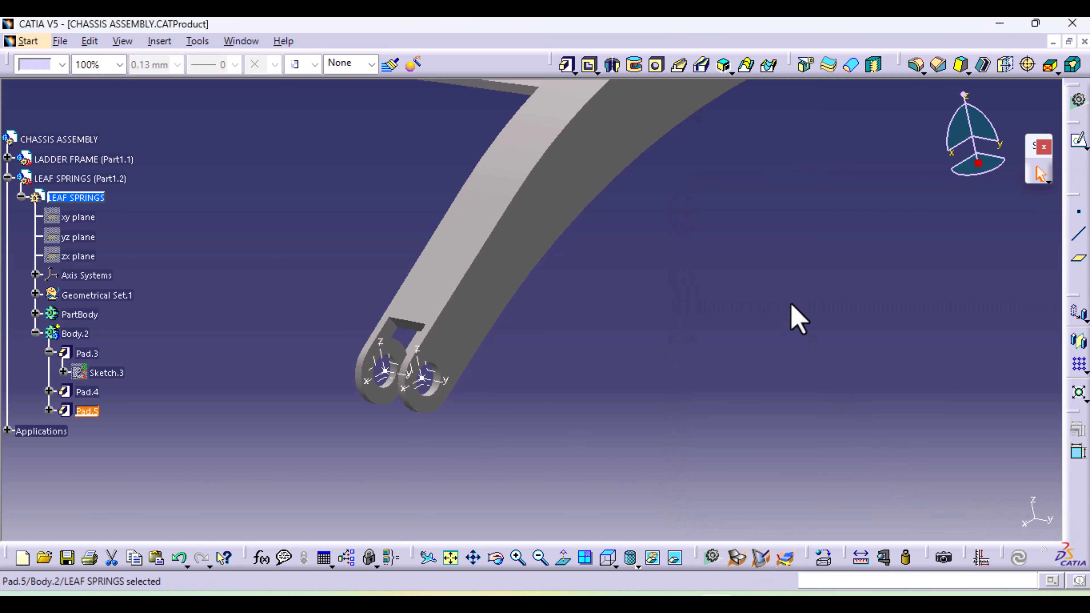
Colour the LEAF SPRINGS PartBody grey
{"action": "middle_click_drag", "start_coordinate": [791, 305], "coordinate": [256, 513]}
{"action": "left_click", "coordinate": [622, 430]}
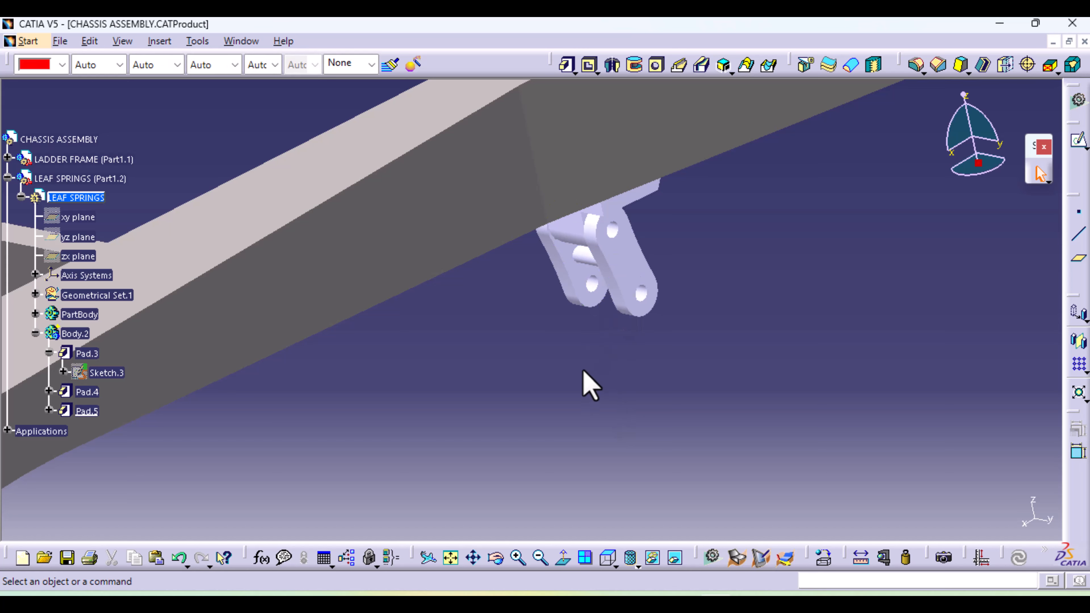
{"action": "left_click", "coordinate": [80, 315]}
{"action": "left_click", "coordinate": [62, 64]}
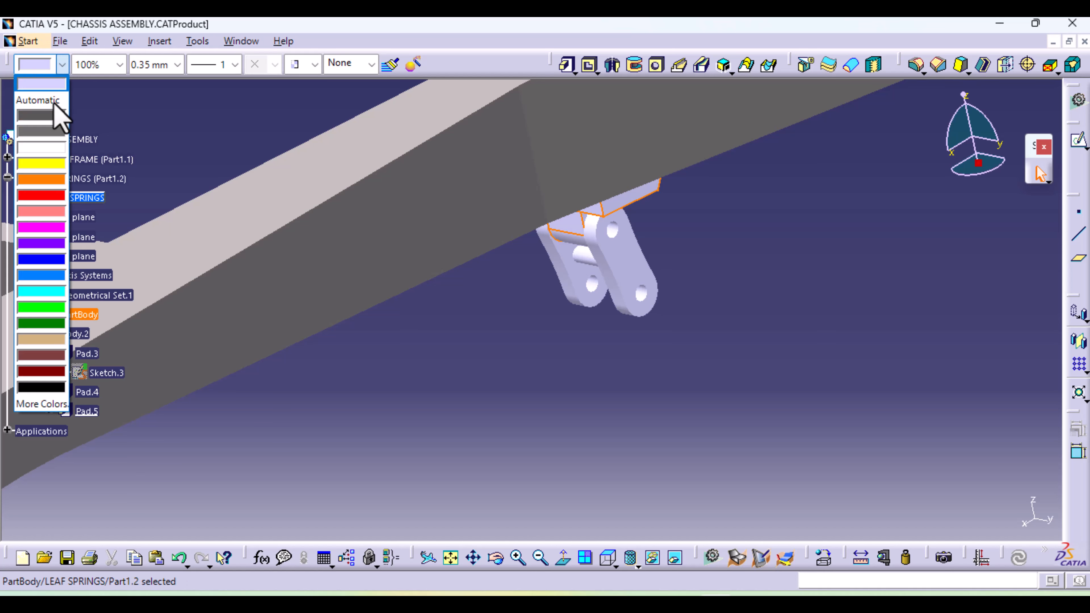
{"action": "left_click", "coordinate": [46, 133]}
{"action": "left_click", "coordinate": [757, 344]}
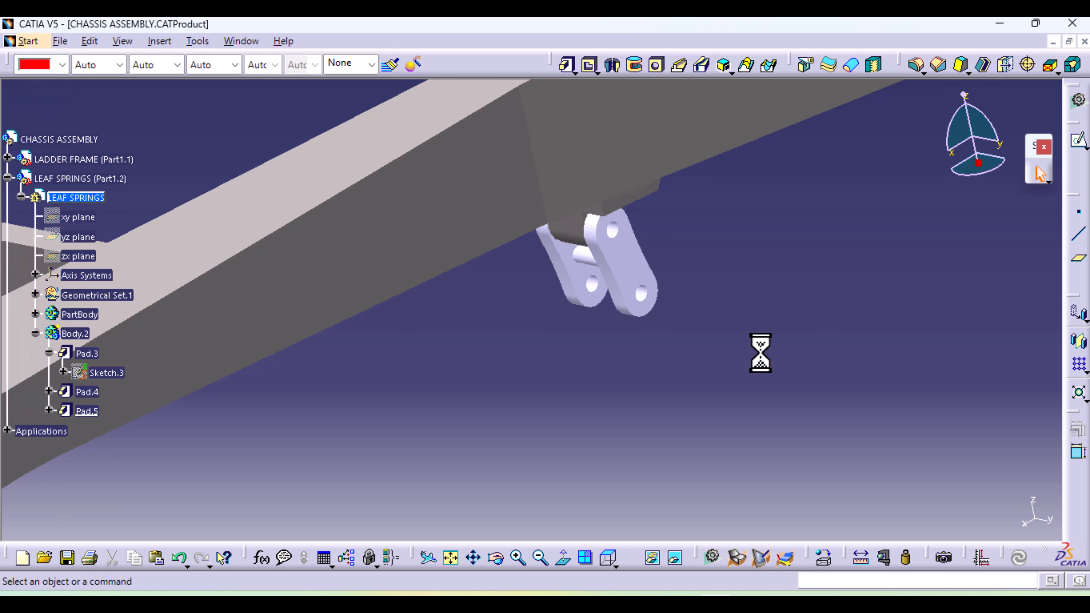
Colour Body.2, containing the shackle plates and pin, blue
{"action": "left_click", "coordinate": [74, 334]}
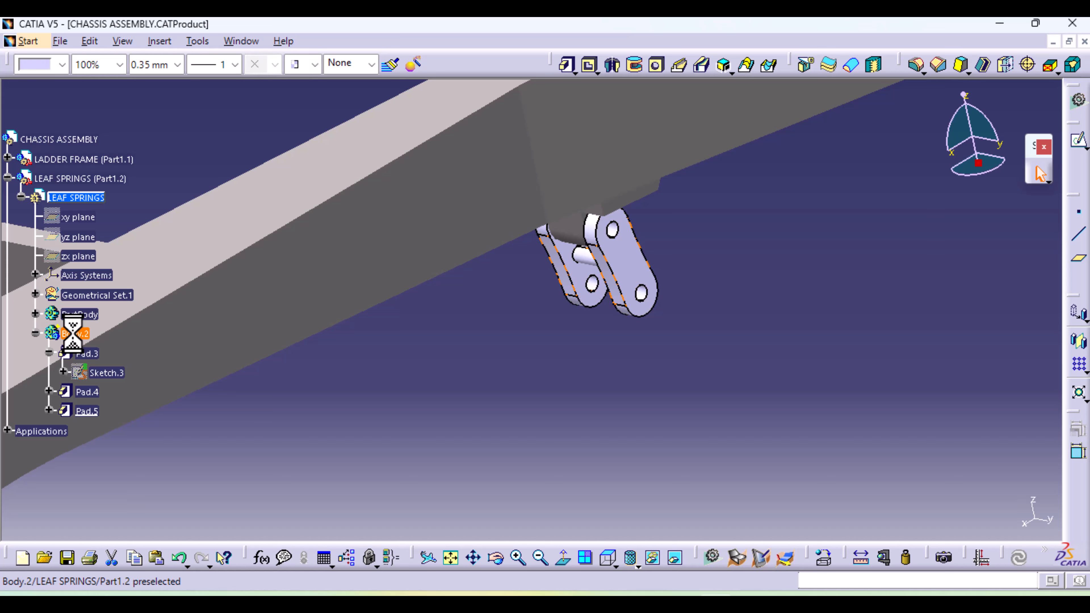
{"action": "left_click", "coordinate": [67, 68]}
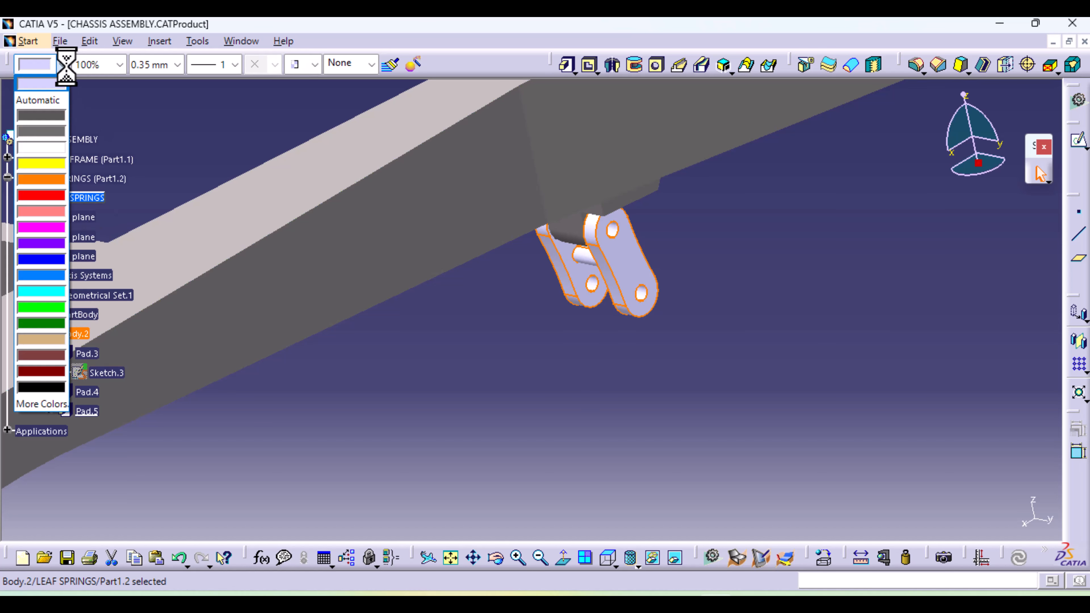
{"action": "left_click", "coordinate": [46, 259]}
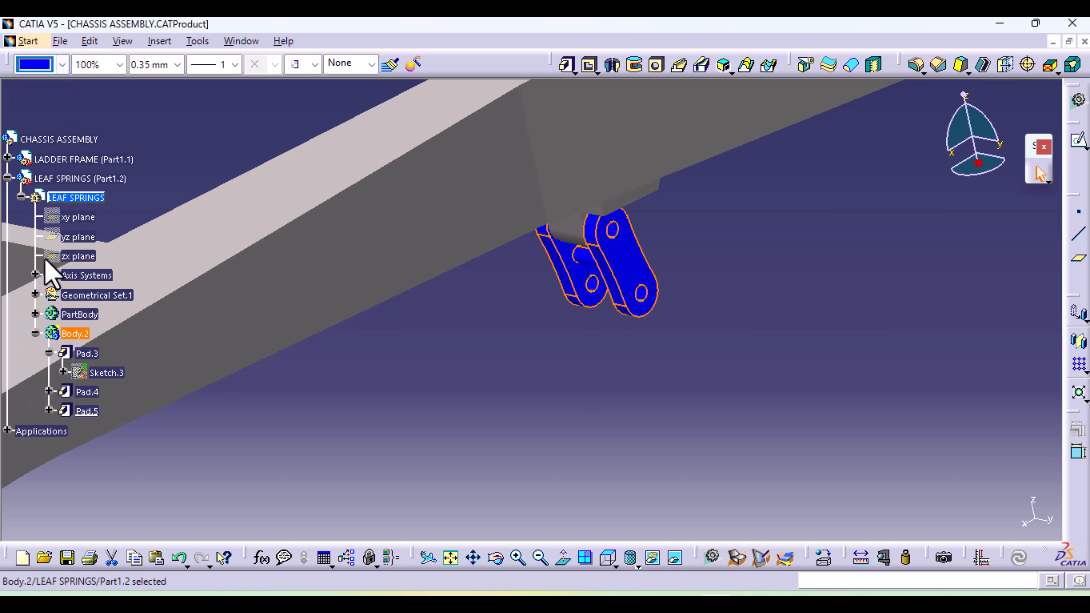
{"action": "left_click", "coordinate": [641, 442]}
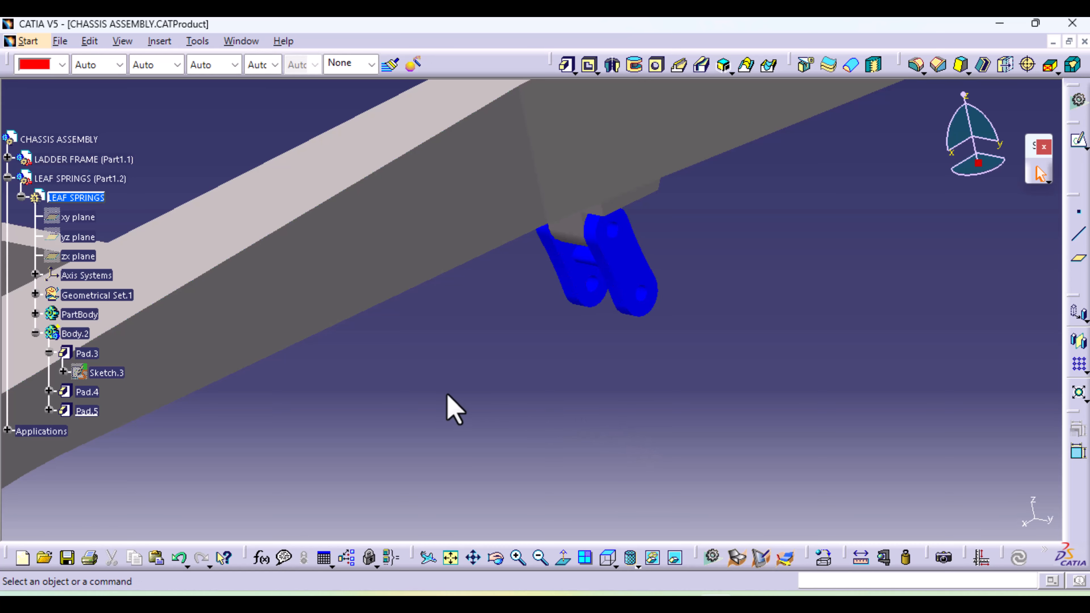
Examine the shackle's shape and compare its position with the side-view blueprint in the standard right view, with Body.2 collapsed in the tree
{"action": "mouse_move", "coordinate": [542, 372]}
{"action": "middle_mouse_down"}
{"action": "mouse_move", "coordinate": [504, 431]}
{"action": "mouse_move", "coordinate": [463, 399]}
{"action": "mouse_move", "coordinate": [475, 419]}
{"action": "mouse_move", "coordinate": [255, 226]}
{"action": "mouse_move", "coordinate": [596, 412]}
{"action": "middle_mouse_up"}
{"action": "middle_click_drag", "start_coordinate": [584, 390], "coordinate": [512, 594]}
{"action": "middle_click_drag", "start_coordinate": [532, 487], "coordinate": [511, 533]}
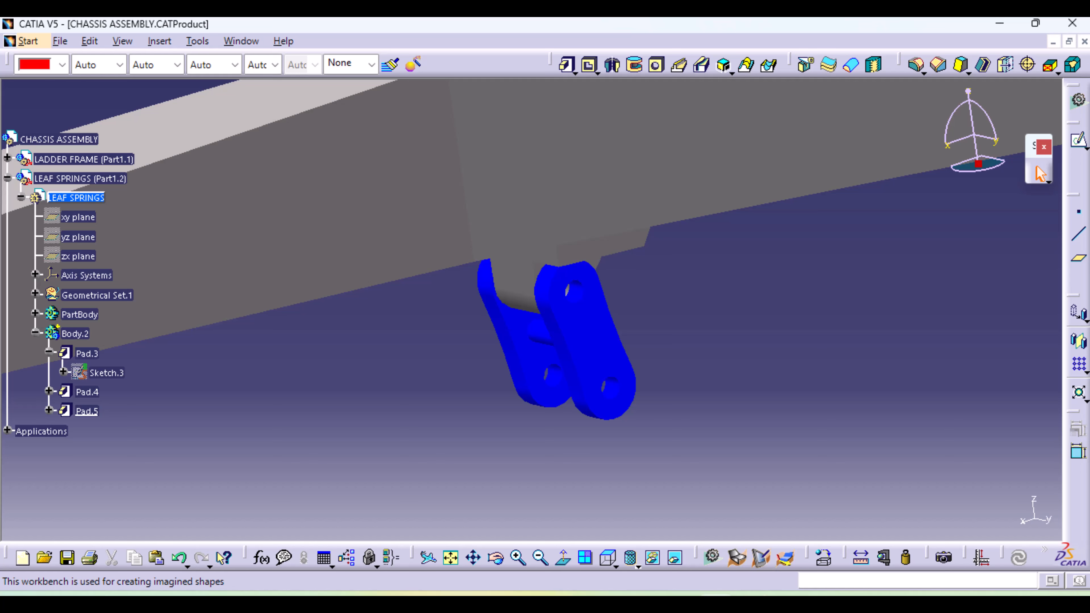
{"action": "mouse_move", "coordinate": [716, 599]}
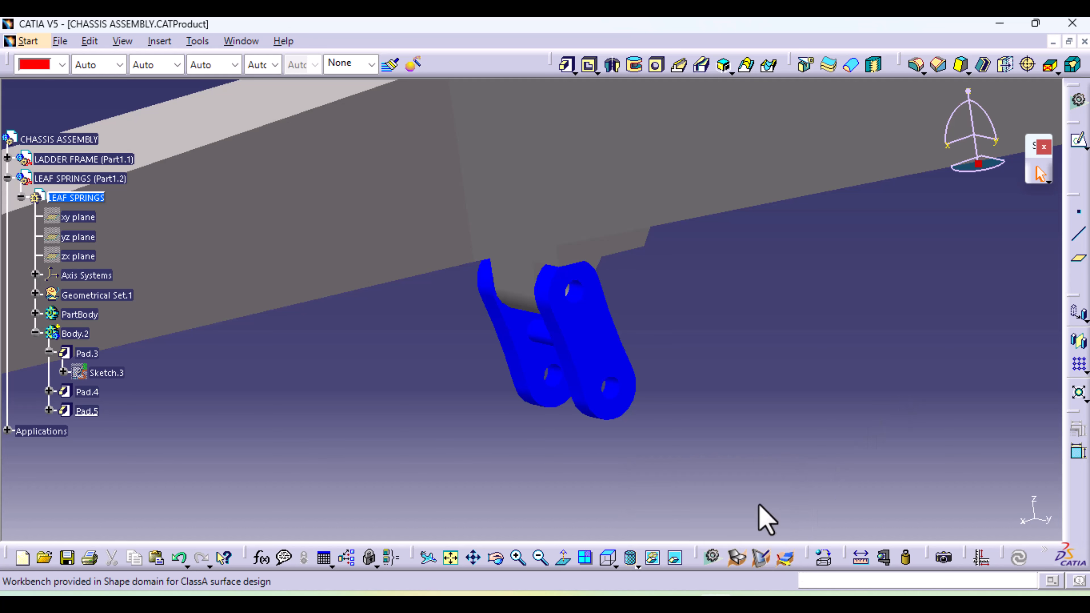
{"action": "left_click", "coordinate": [618, 566]}
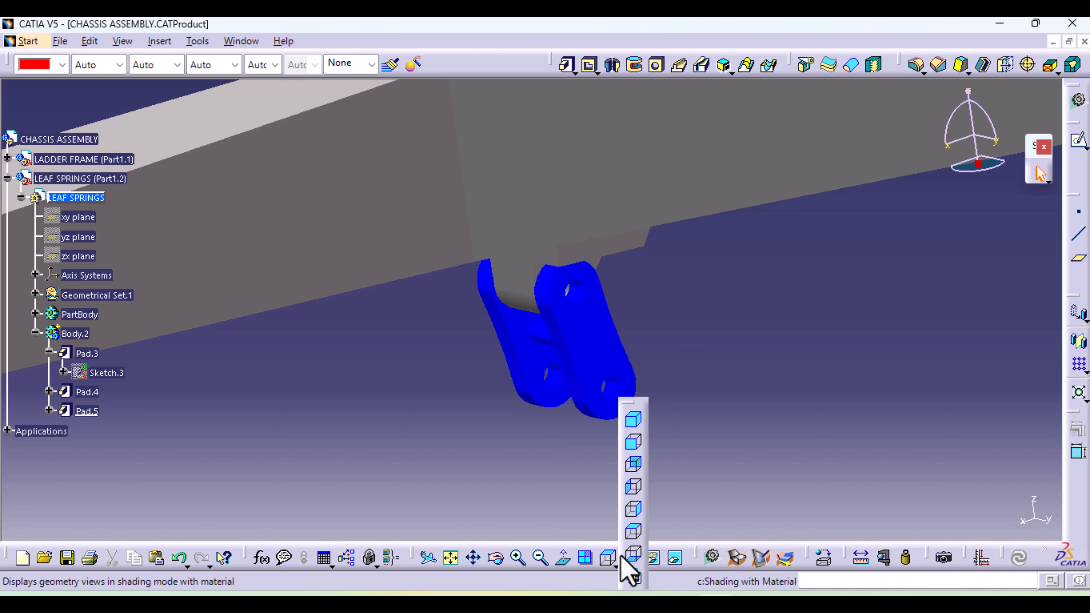
{"action": "left_click", "coordinate": [634, 511]}
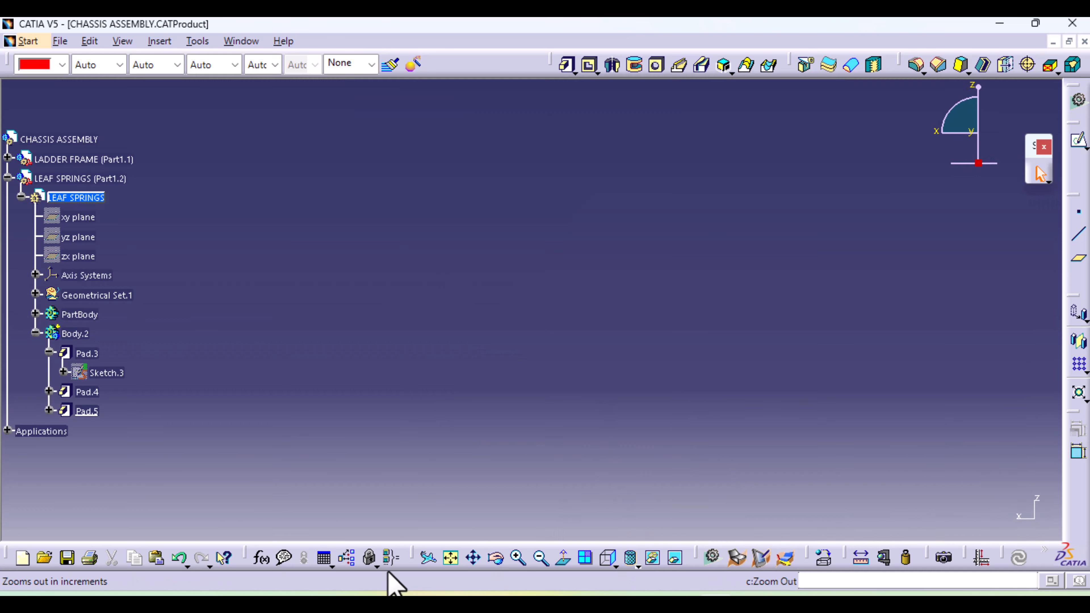
{"action": "left_click", "coordinate": [451, 557]}
{"action": "mouse_move", "coordinate": [484, 528]}
{"action": "middle_mouse_down"}
{"action": "mouse_move", "coordinate": [565, 480]}
{"action": "mouse_move", "coordinate": [596, 249]}
{"action": "mouse_move", "coordinate": [623, 244]}
{"action": "mouse_move", "coordinate": [735, 280]}
{"action": "mouse_move", "coordinate": [796, 365]}
{"action": "middle_mouse_up"}
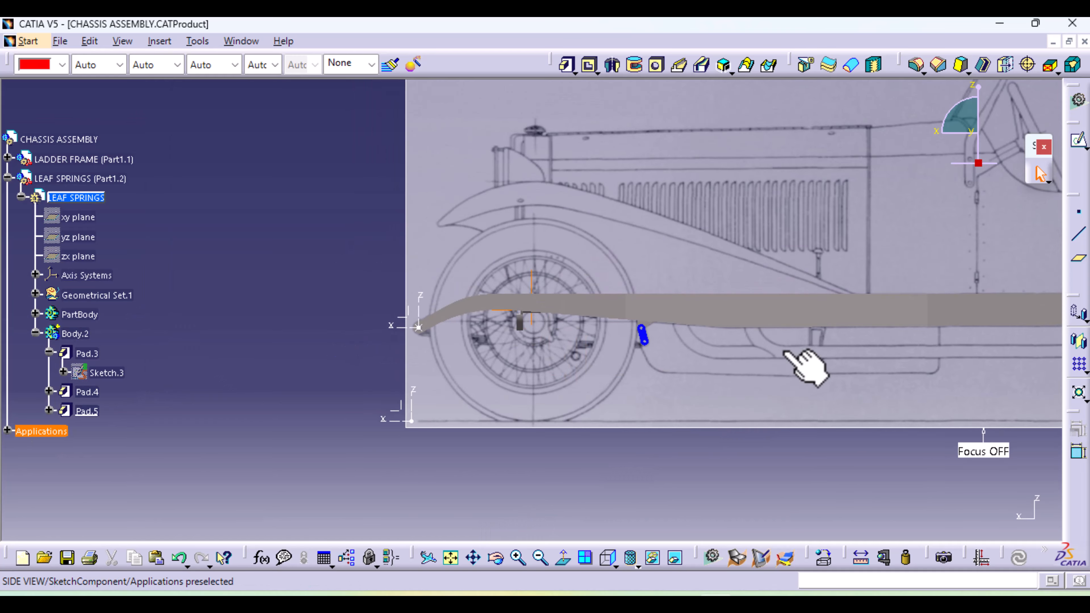
{"action": "middle_click_drag", "start_coordinate": [565, 485], "coordinate": [582, 331]}
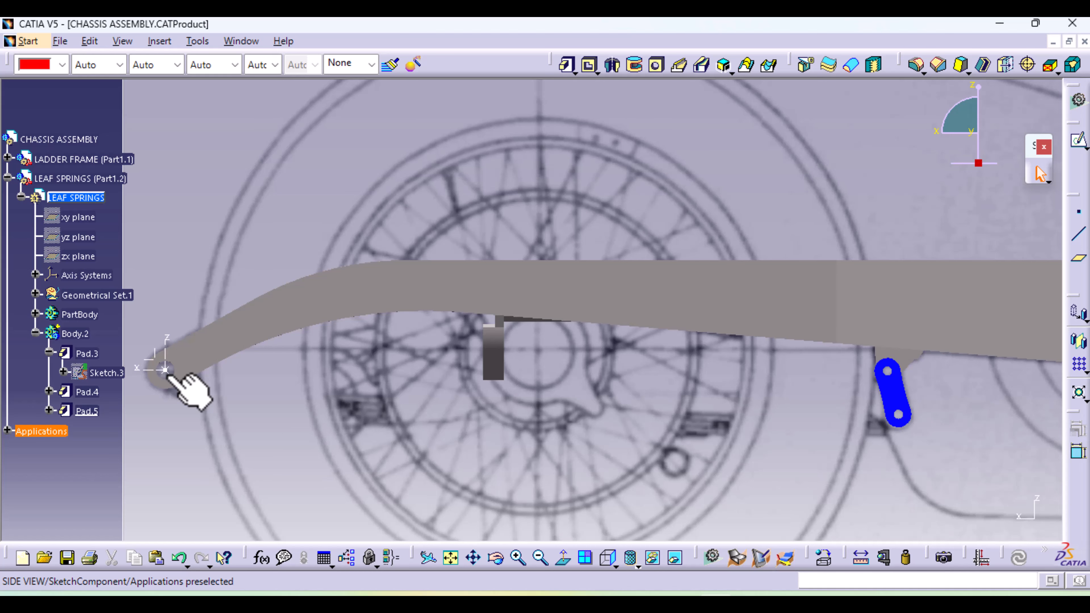
{"action": "middle_click_drag", "start_coordinate": [888, 426], "coordinate": [560, 406]}
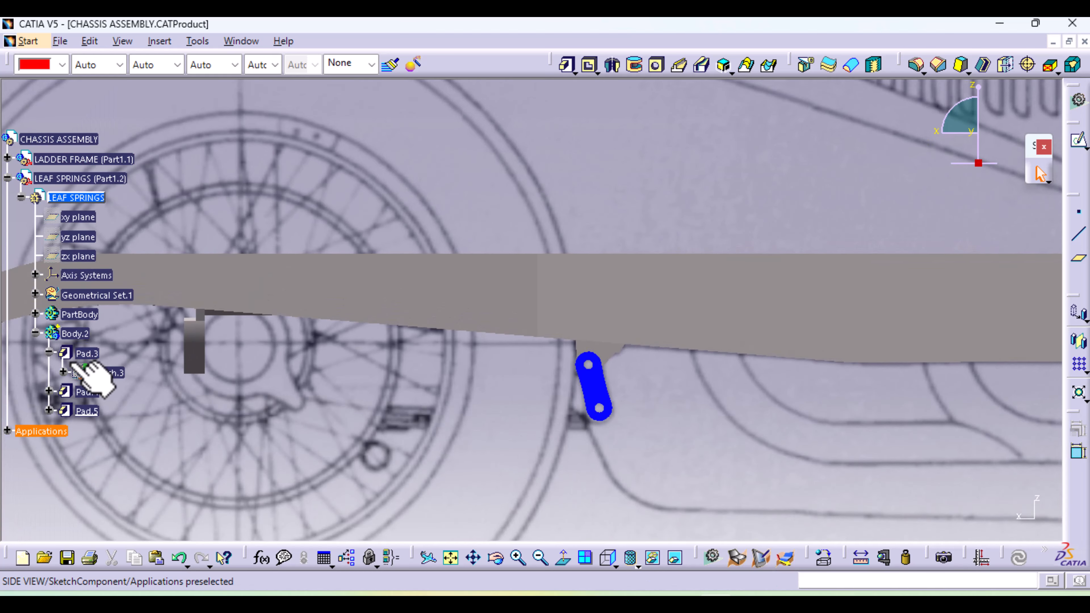
{"action": "left_click", "coordinate": [34, 334]}
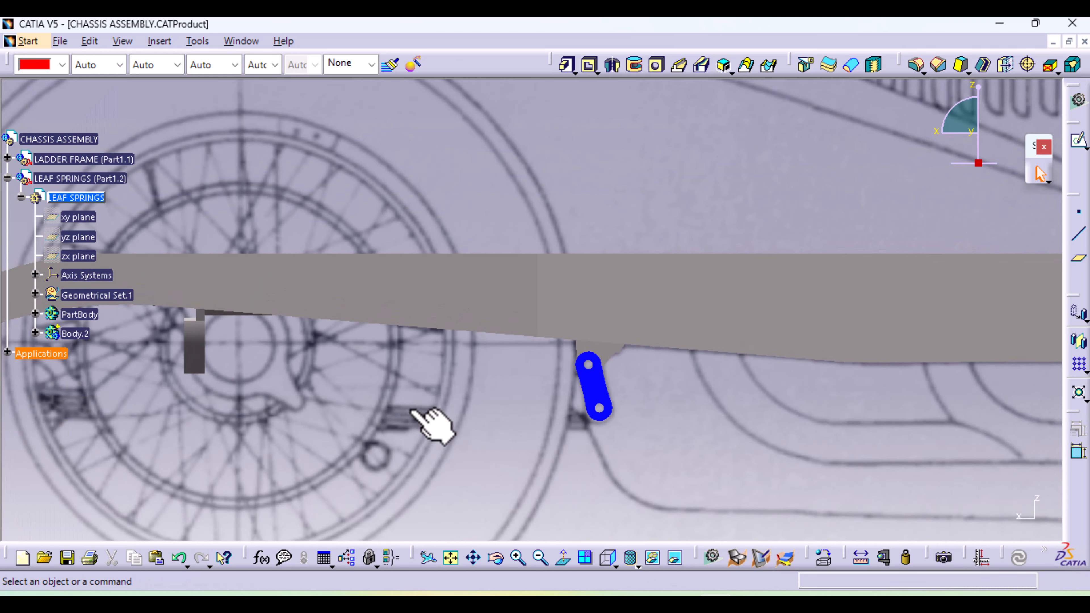
{"action": "middle_click_drag", "start_coordinate": [544, 415], "coordinate": [554, 466], "text": "ctrl"}
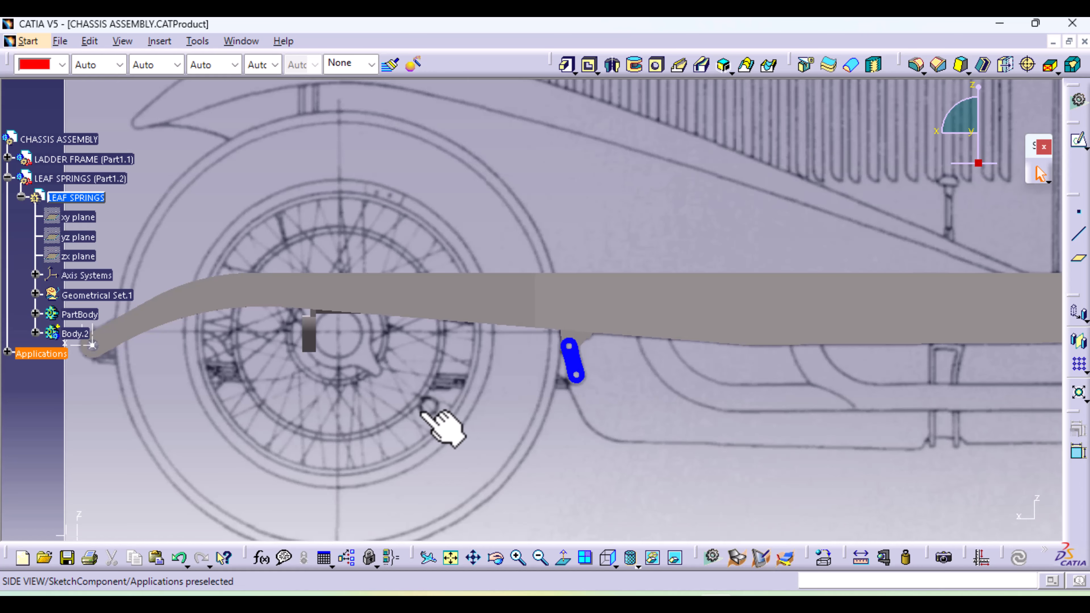
Create a standard axis system with its origin at the centre of the shackle plate's upper hole, keeping the default axes
{"action": "middle_click_drag", "start_coordinate": [422, 413], "coordinate": [675, 412]}
{"action": "middle_click_drag", "start_coordinate": [608, 382], "coordinate": [635, 249]}
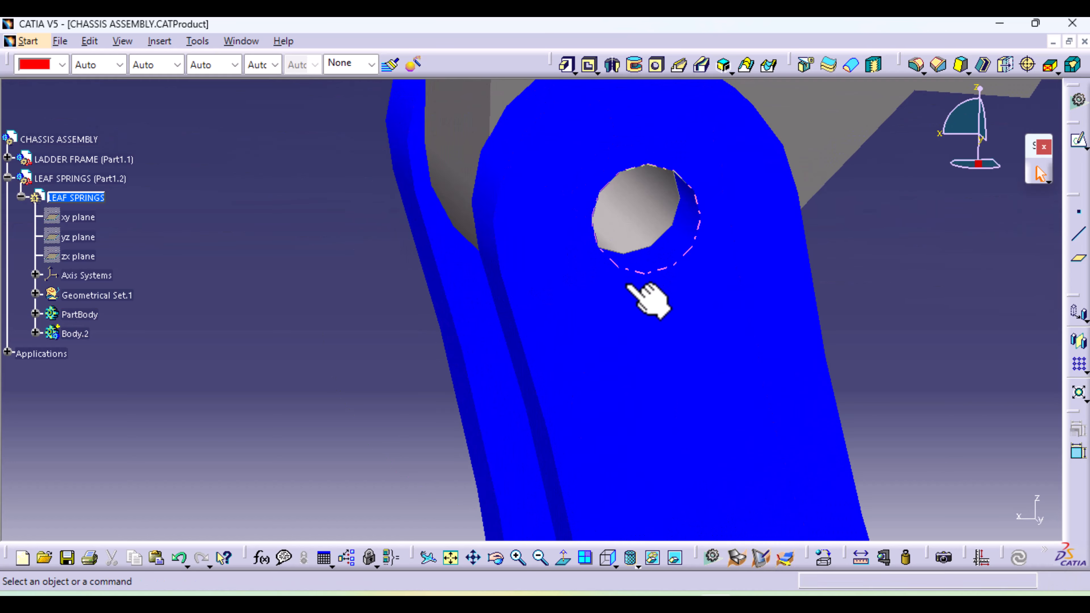
{"action": "left_click", "coordinate": [175, 39]}
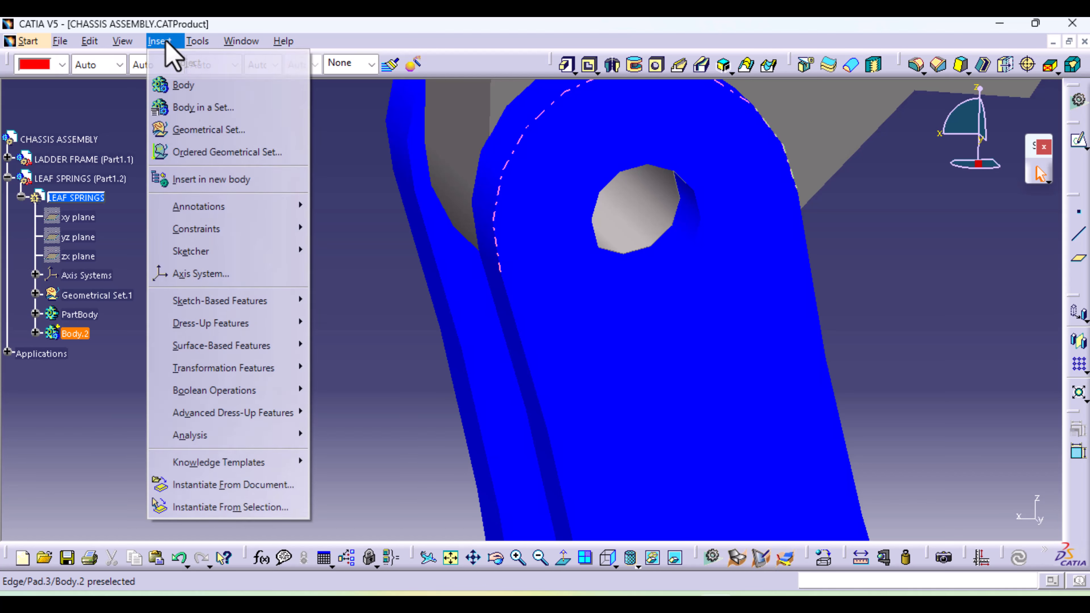
{"action": "left_click", "coordinate": [213, 274]}
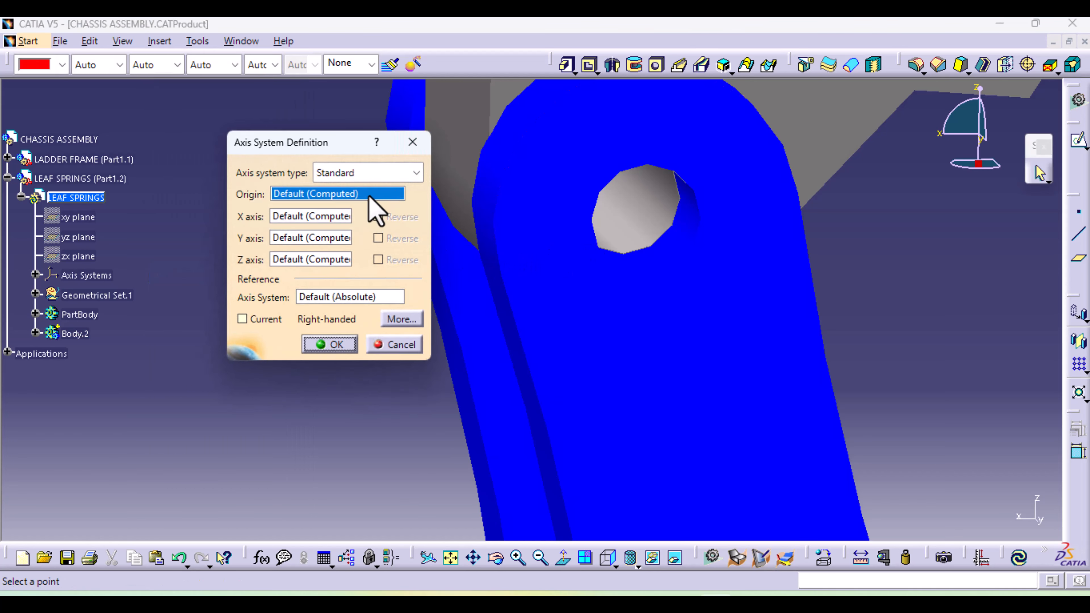
{"action": "right_click", "coordinate": [342, 194]}
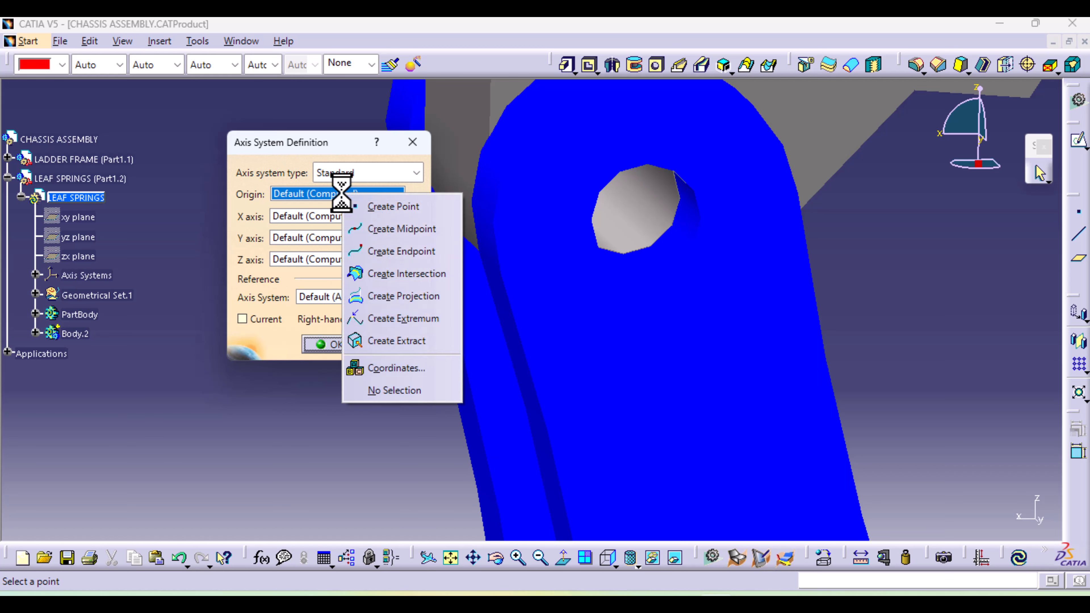
{"action": "left_click", "coordinate": [412, 210]}
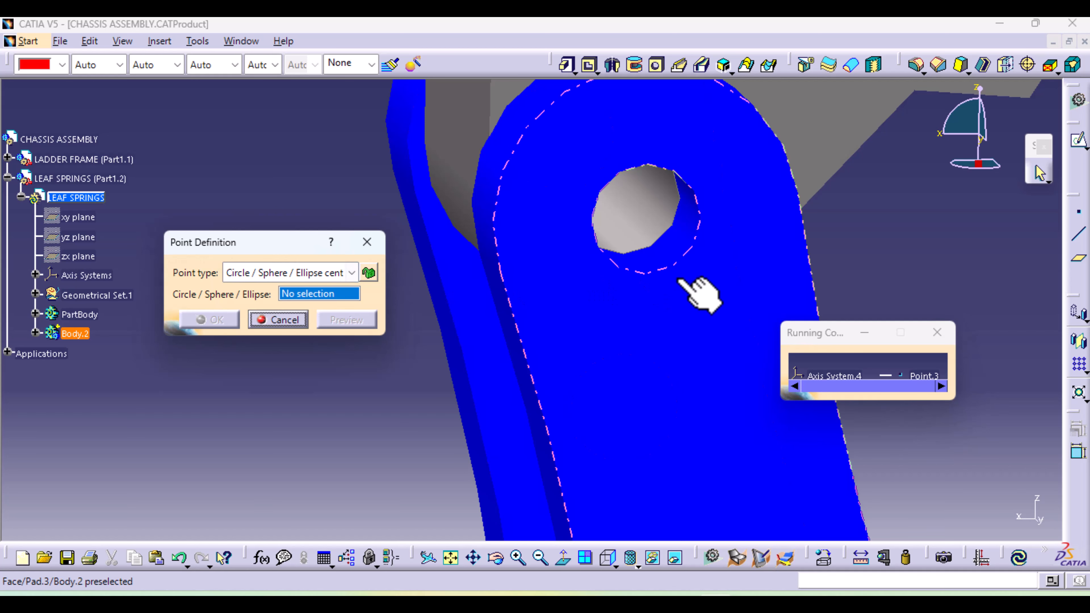
{"action": "left_click", "coordinate": [678, 259]}
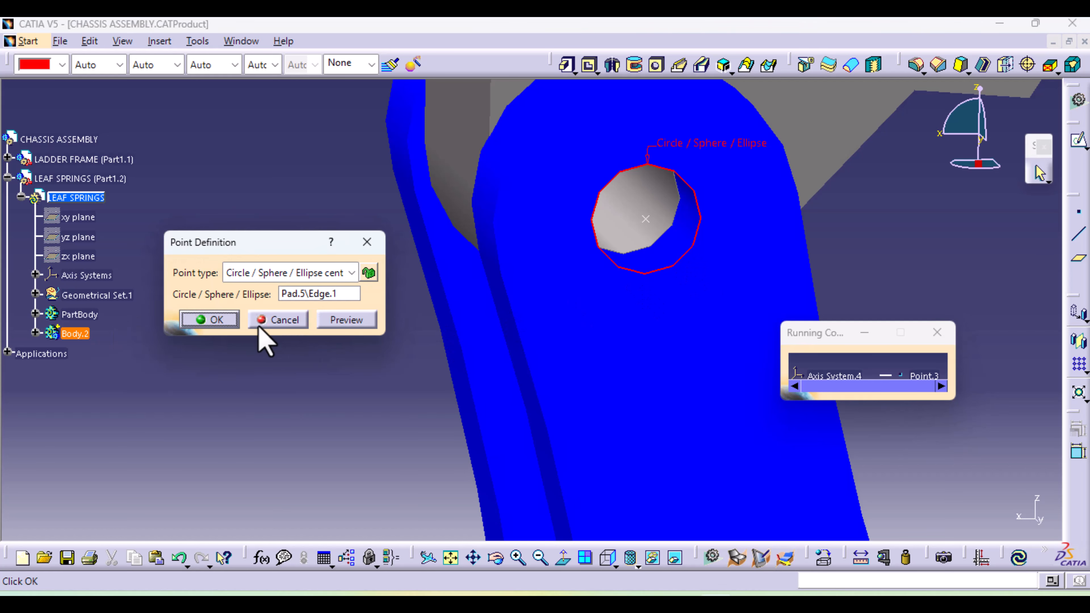
{"action": "left_click", "coordinate": [217, 320]}
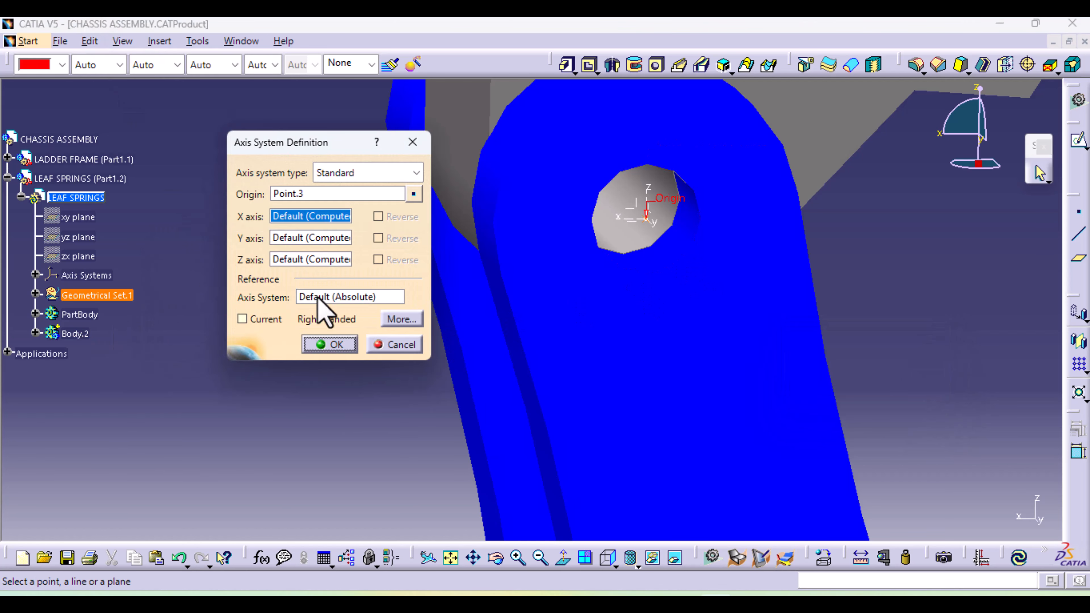
{"action": "left_click", "coordinate": [330, 345]}
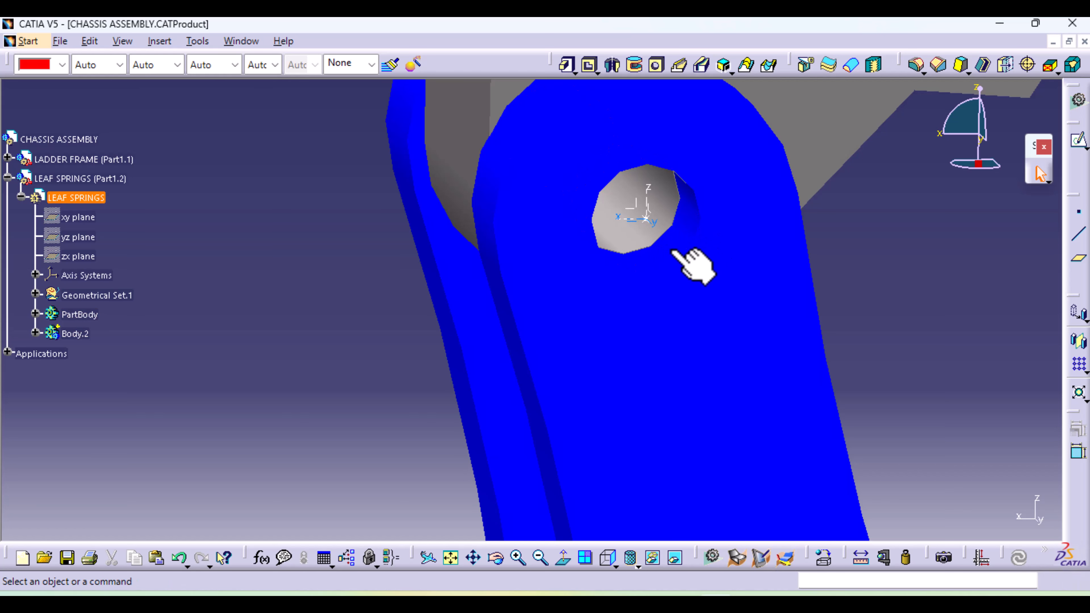
Start a sketch on the yz plane of the axis system at the shackle plate's upper hole
{"action": "left_click", "coordinate": [650, 210]}
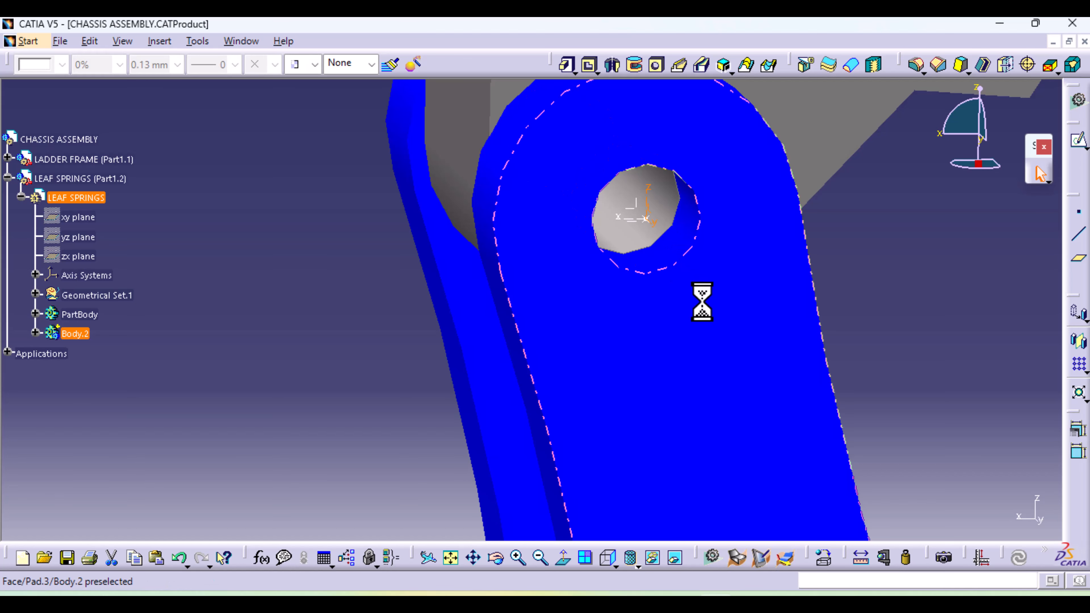
{"action": "left_click", "coordinate": [1077, 141]}
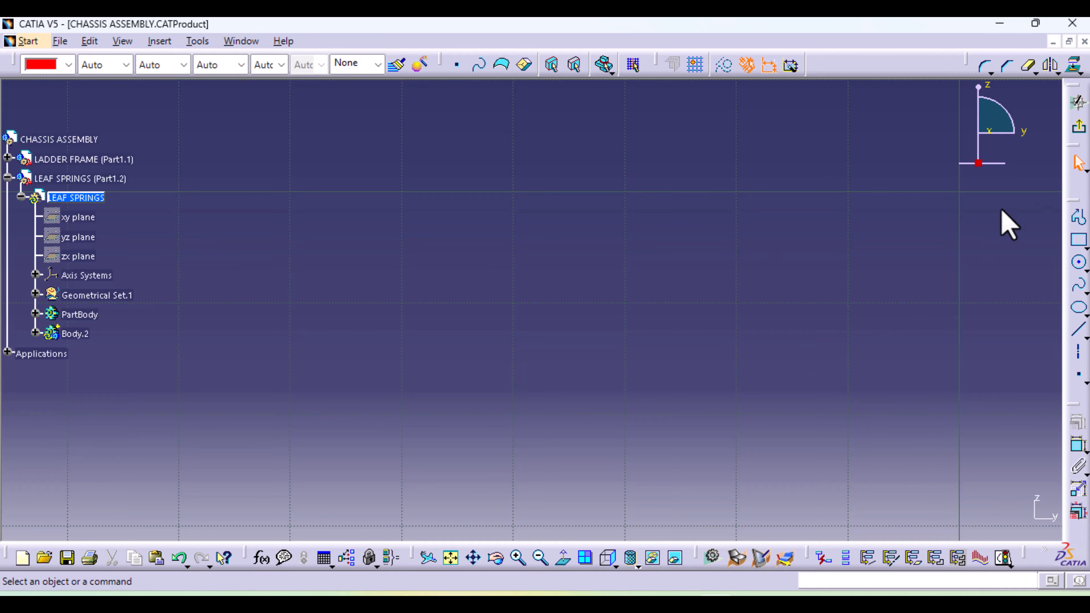
{"action": "left_click", "coordinate": [451, 558]}
{"action": "middle_click_drag", "start_coordinate": [567, 485], "coordinate": [601, 142], "text": "ctrl"}
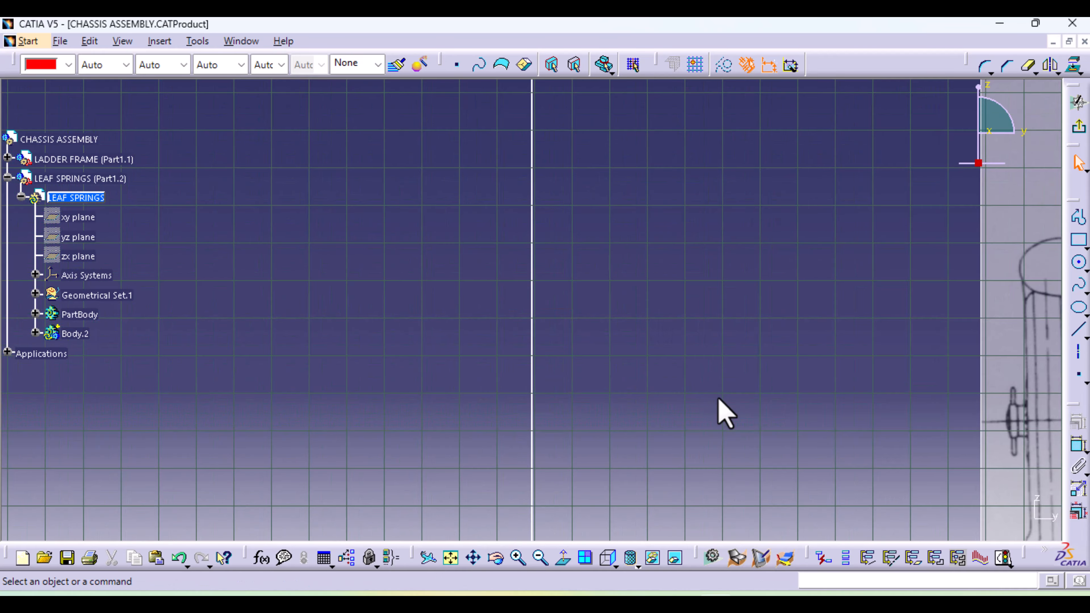
{"action": "mouse_move", "coordinate": [718, 399]}
{"action": "middle_mouse_down"}
{"action": "mouse_move", "coordinate": [4, 245]}
{"action": "mouse_move", "coordinate": [5, 302]}
{"action": "middle_mouse_up"}
{"action": "middle_click_drag", "start_coordinate": [612, 344], "coordinate": [263, 309]}
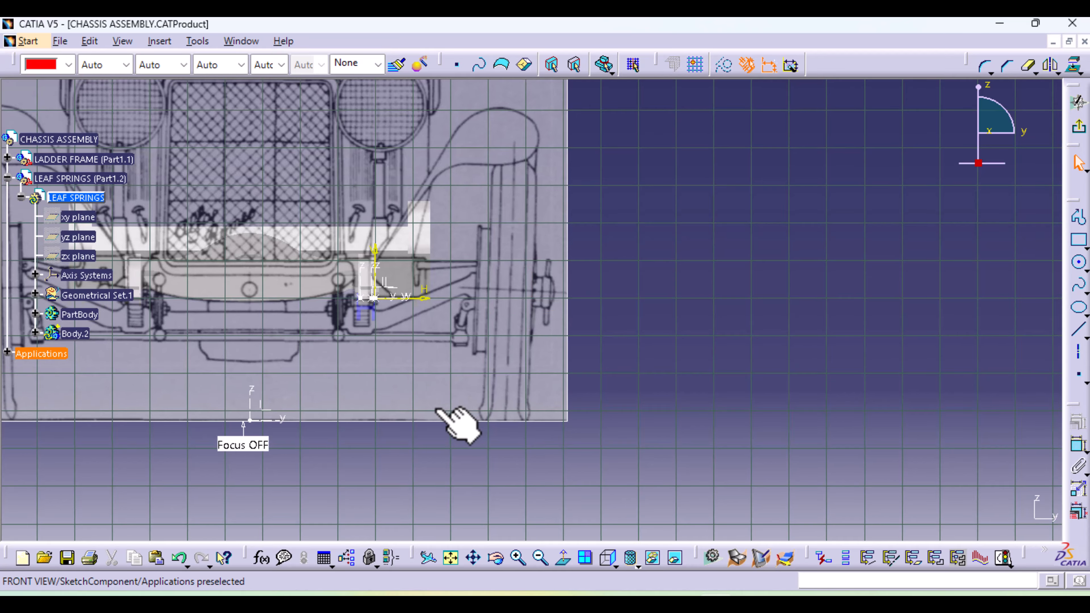
{"action": "mouse_move", "coordinate": [450, 419]}
{"action": "middle_mouse_down", "text": "ctrl"}
{"action": "mouse_move", "coordinate": [446, 341]}
{"action": "mouse_move", "coordinate": [275, 404]}
{"action": "mouse_move", "coordinate": [756, 475]}
{"action": "mouse_move", "coordinate": [1076, 414]}
{"action": "middle_mouse_up", "text": "ctrl"}
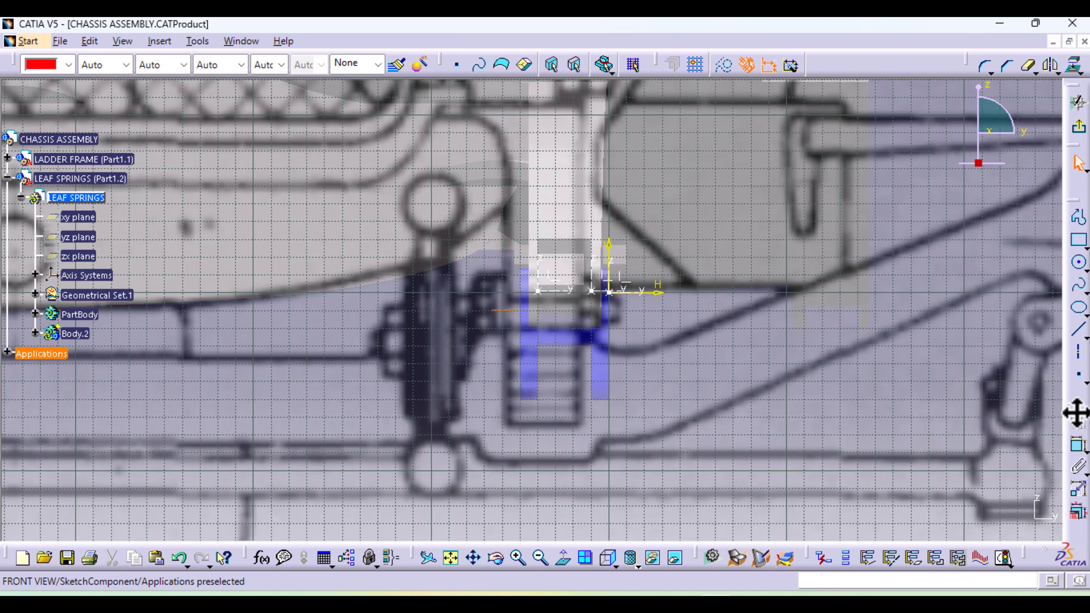
{"action": "middle_click_drag", "start_coordinate": [715, 458], "coordinate": [718, 246], "text": "ctrl"}
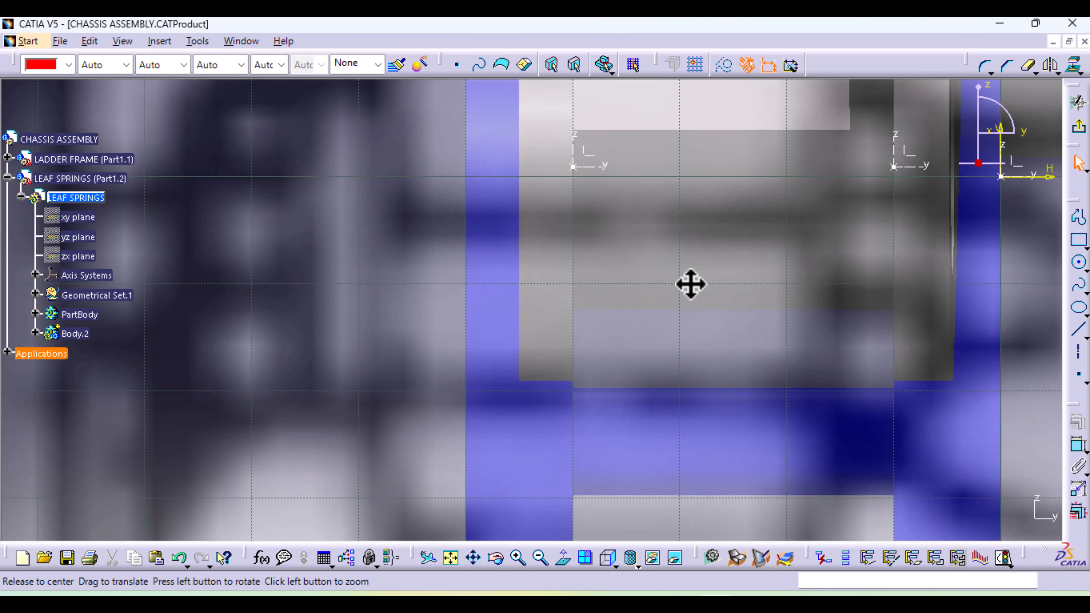
{"action": "mouse_move", "coordinate": [691, 285]}
{"action": "middle_mouse_down"}
{"action": "mouse_move", "coordinate": [479, 396]}
{"action": "mouse_move", "coordinate": [483, 423]}
{"action": "middle_mouse_up"}
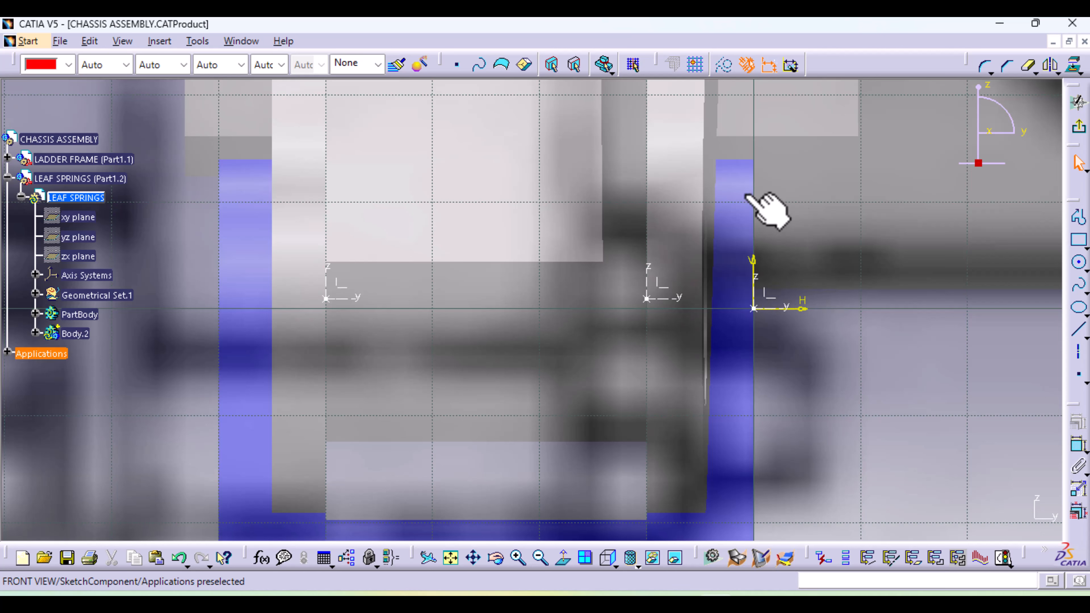
Sketch the bolt's half profile from the horizontal axis: a head about 4.8 mm thick outside the plate and a shank line about 51 mm long
{"action": "left_click", "coordinate": [1078, 218]}
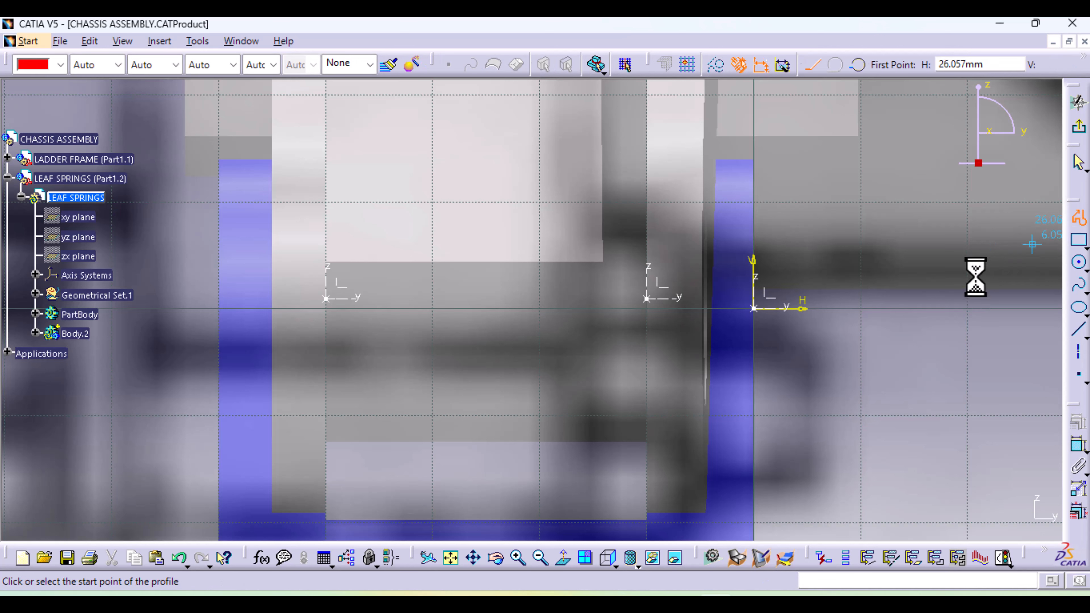
{"action": "left_click", "coordinate": [803, 308]}
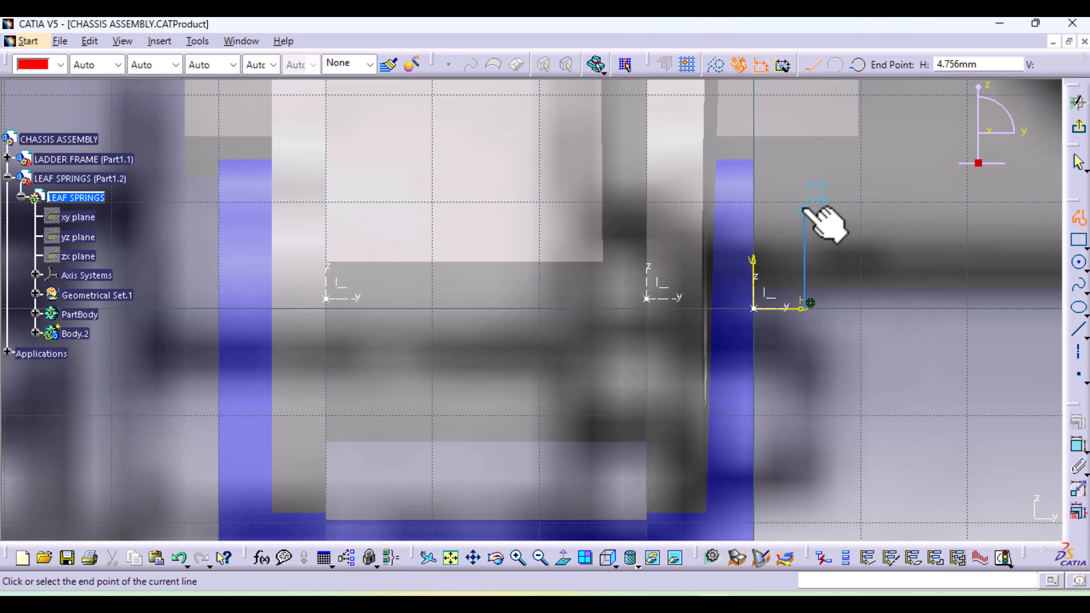
{"action": "left_click", "coordinate": [804, 206]}
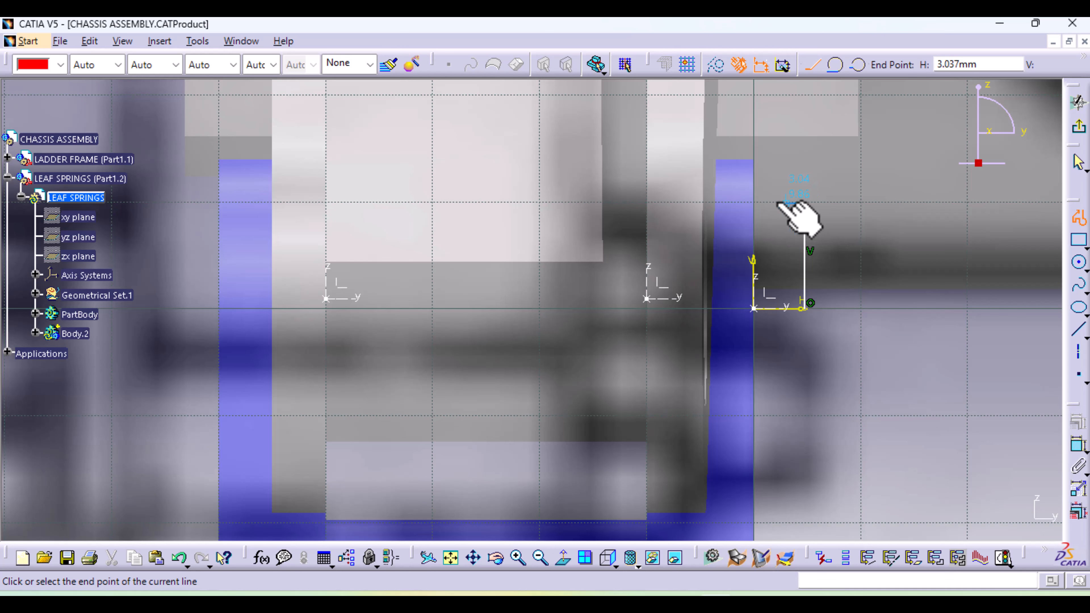
{"action": "left_click", "coordinate": [754, 205]}
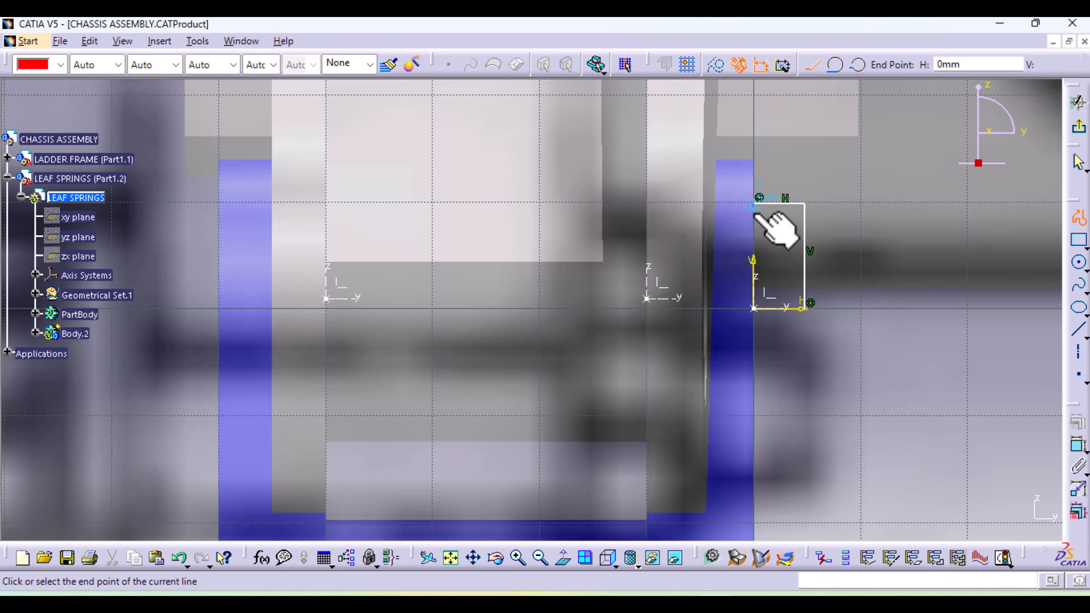
{"action": "left_click", "coordinate": [753, 259]}
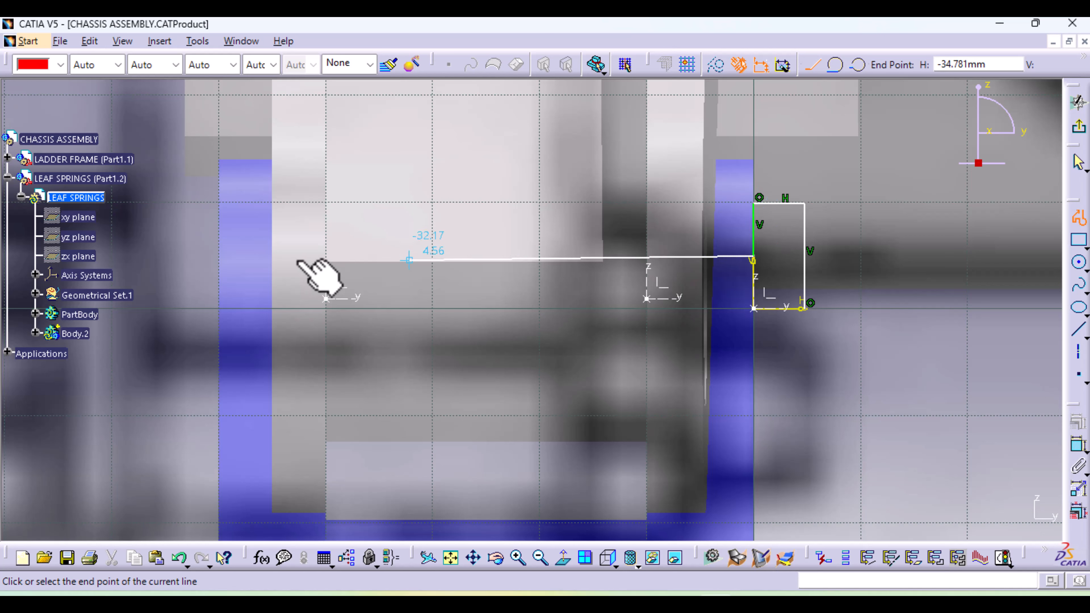
{"action": "left_click", "coordinate": [214, 253]}
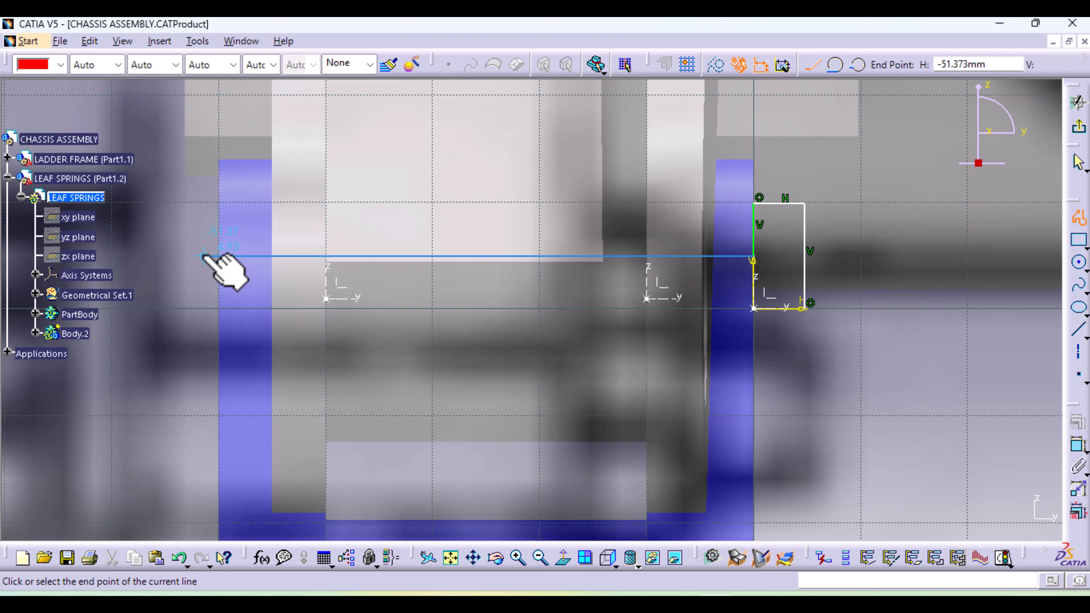
{"action": "middle_click_drag", "start_coordinate": [210, 245], "coordinate": [392, 258]}
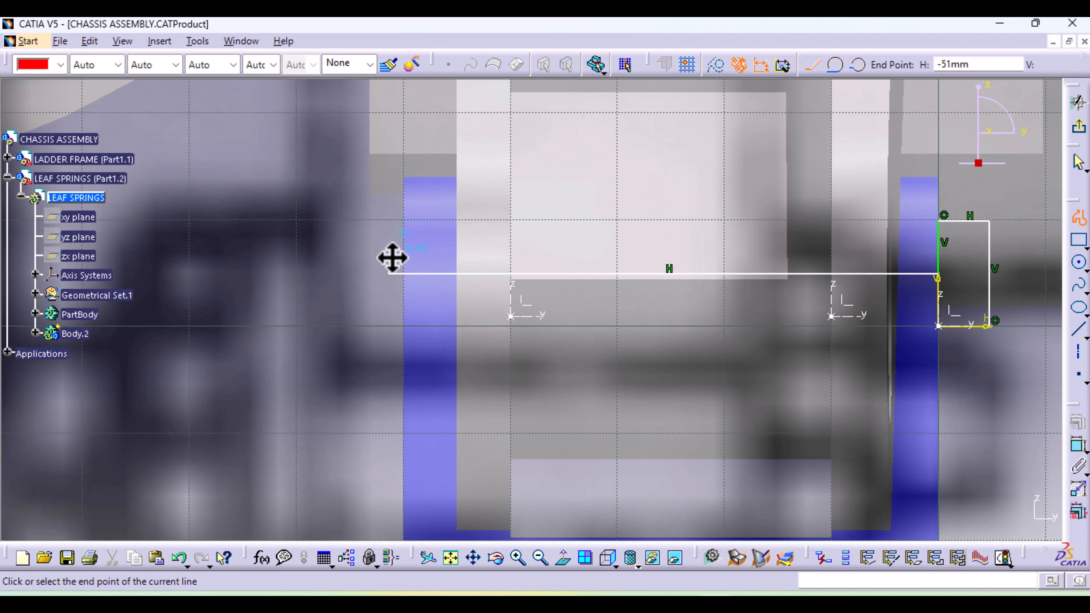
Continue the profile with a nut outline about 4.6 mm thick and a shank end about 2 mm beyond it, ending on the horizontal axis
{"action": "left_click", "coordinate": [388, 191]}
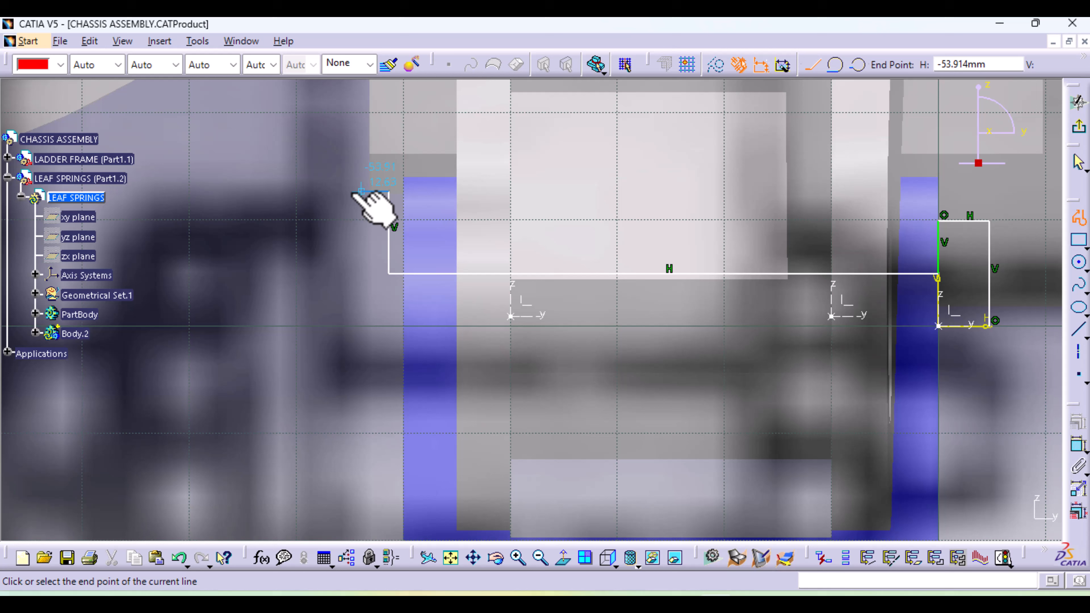
{"action": "left_click", "coordinate": [340, 191]}
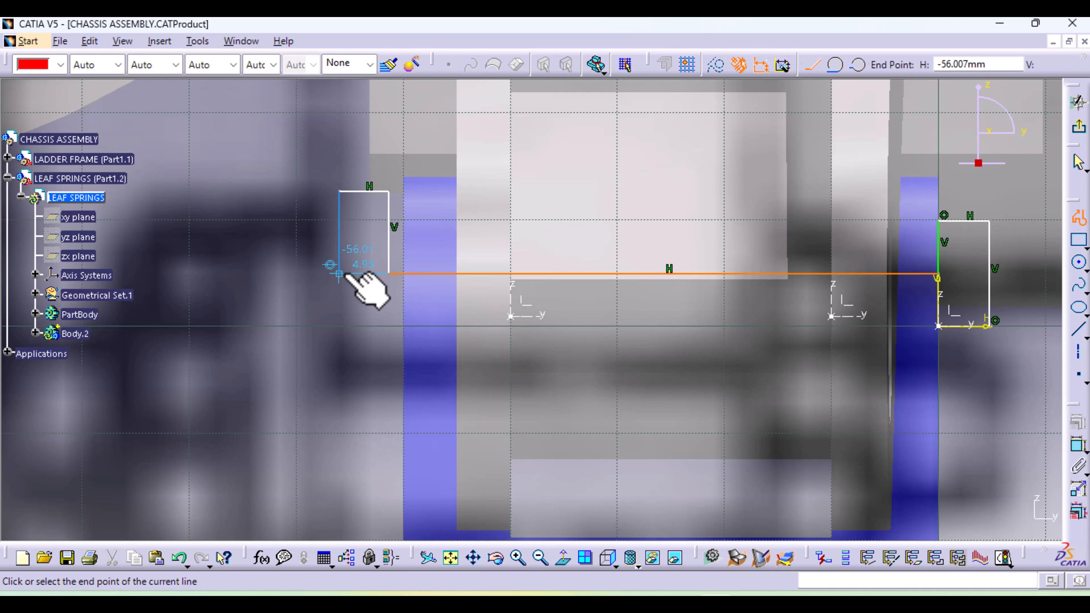
{"action": "left_click", "coordinate": [339, 274]}
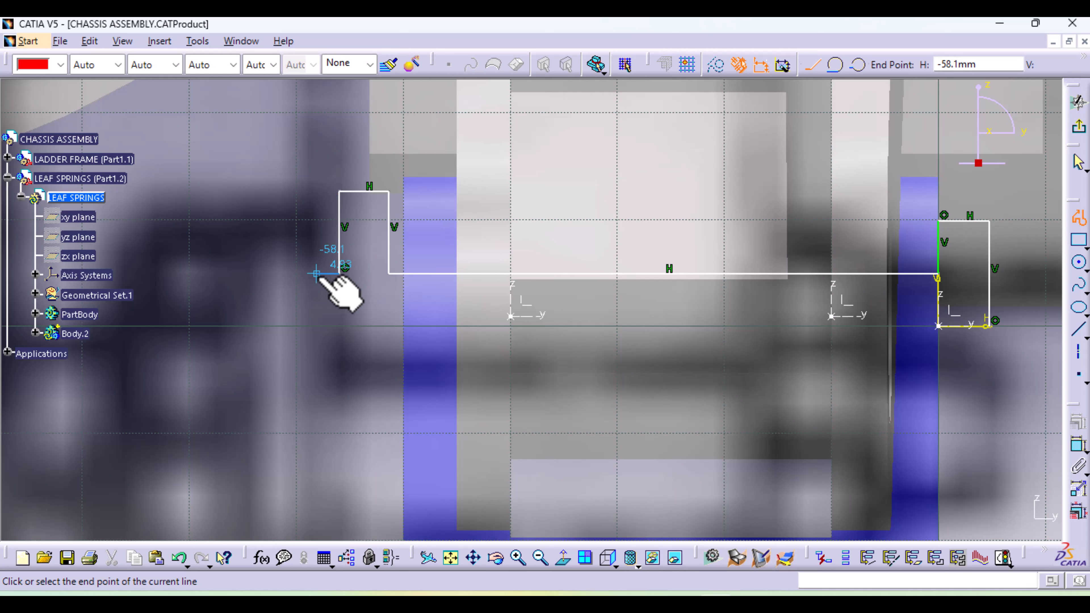
{"action": "left_click", "coordinate": [317, 320]}
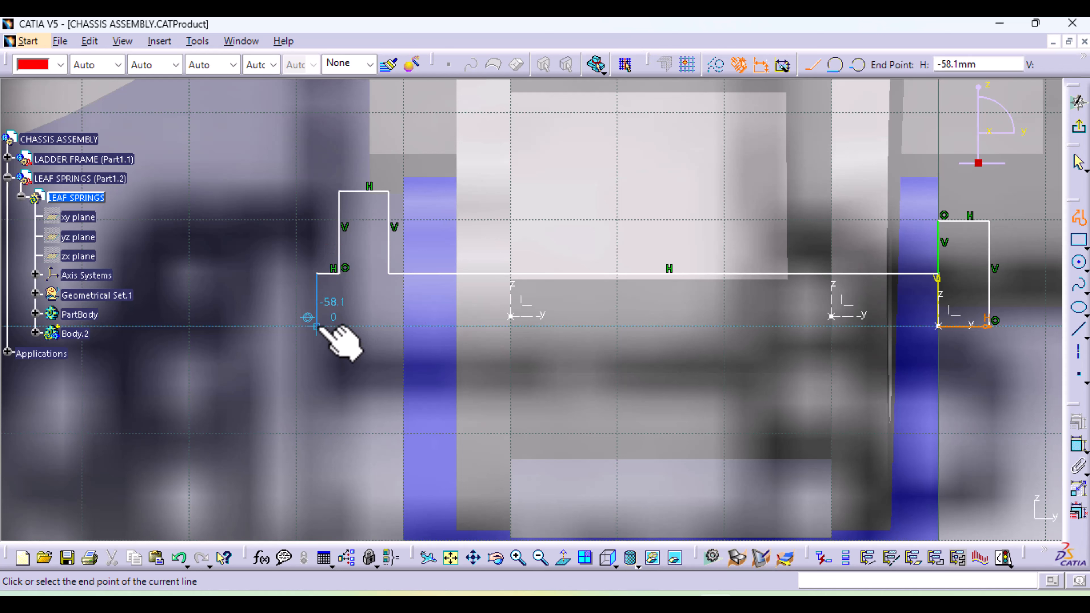
{"action": "left_click", "coordinate": [316, 327]}
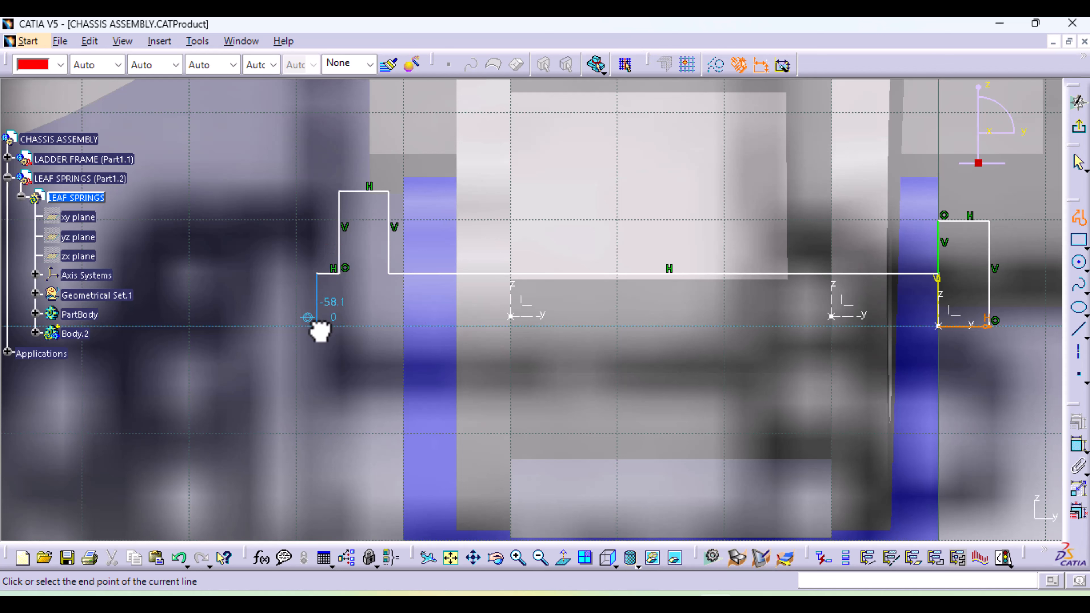
{"action": "left_click", "coordinate": [1077, 224]}
{"action": "middle_click_drag", "start_coordinate": [579, 438], "coordinate": [316, 466]}
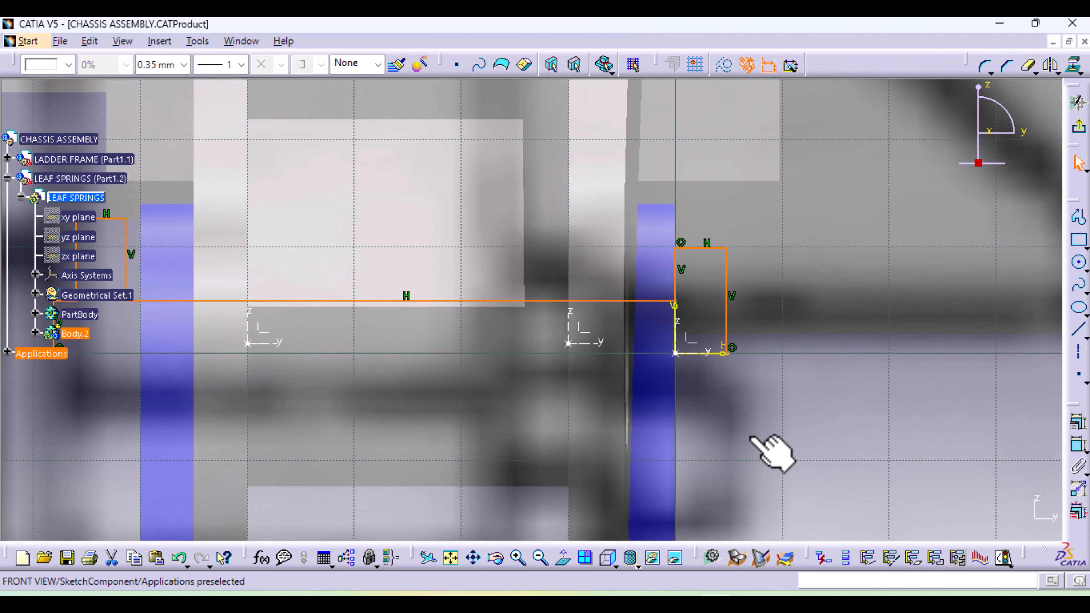
{"action": "left_click", "coordinate": [750, 435]}
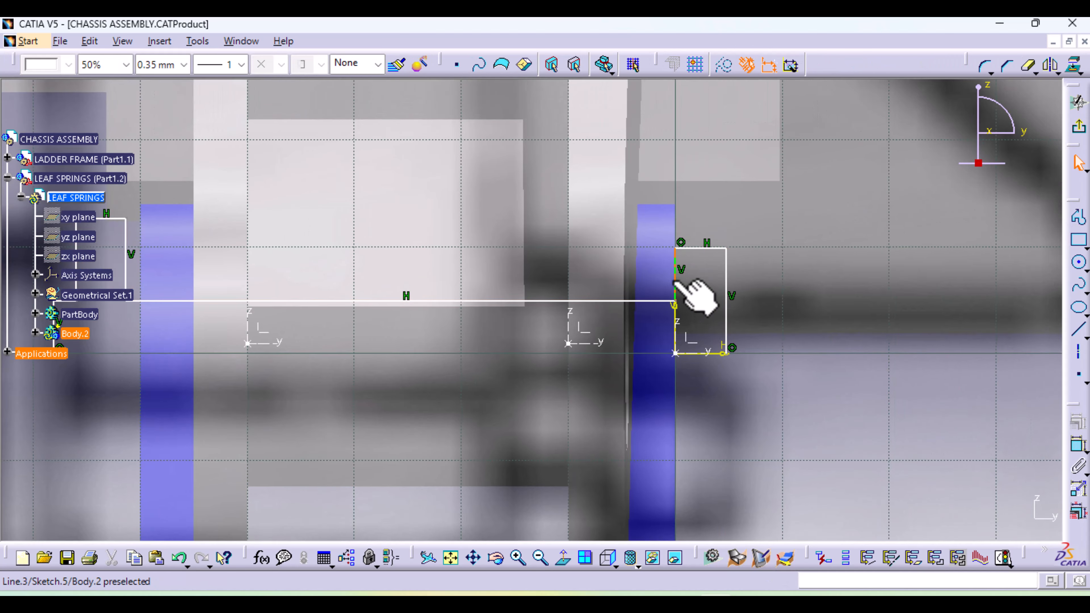
Dimension the bolt head's thickness and set it to 5 mm
{"action": "left_click", "coordinate": [1077, 446]}
{"action": "left_click", "coordinate": [708, 245]}
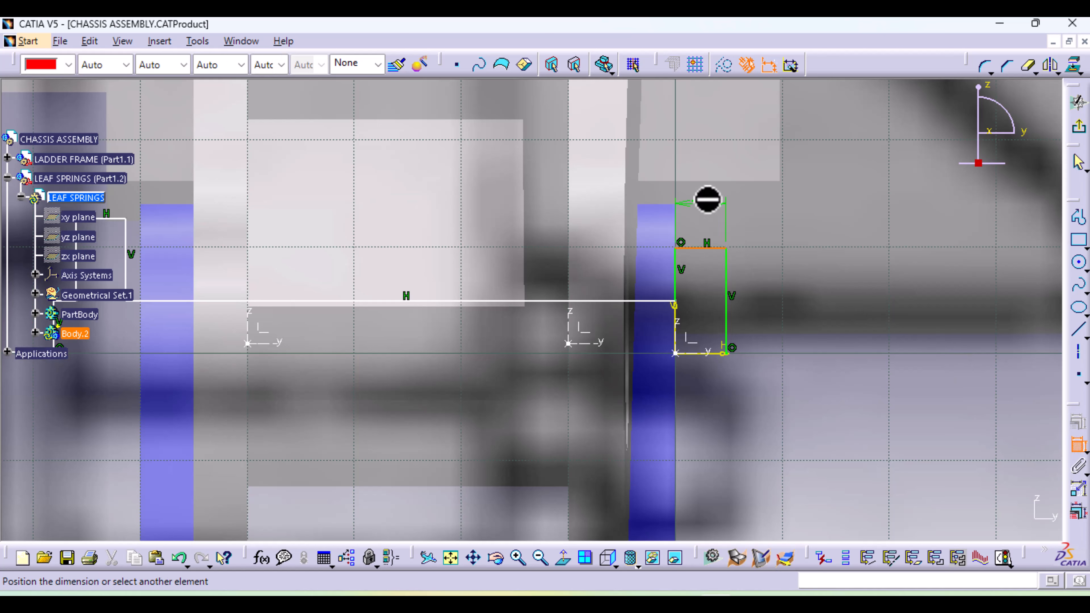
{"action": "left_click", "coordinate": [784, 201]}
{"action": "double_click", "coordinate": [789, 196]}
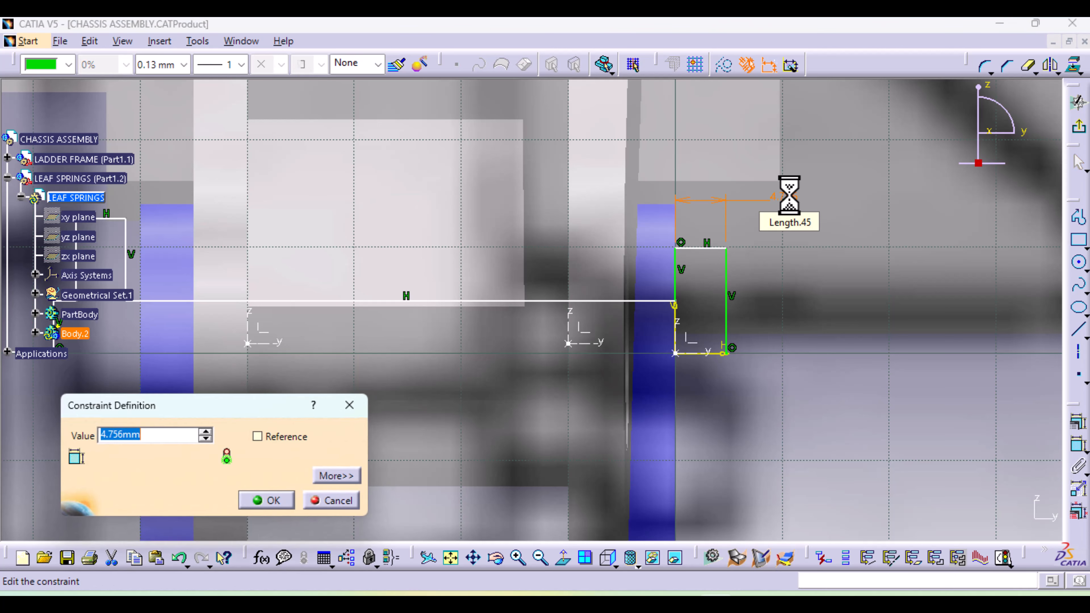
{"action": "type", "text": "5"}
{"action": "key", "text": "Return"}
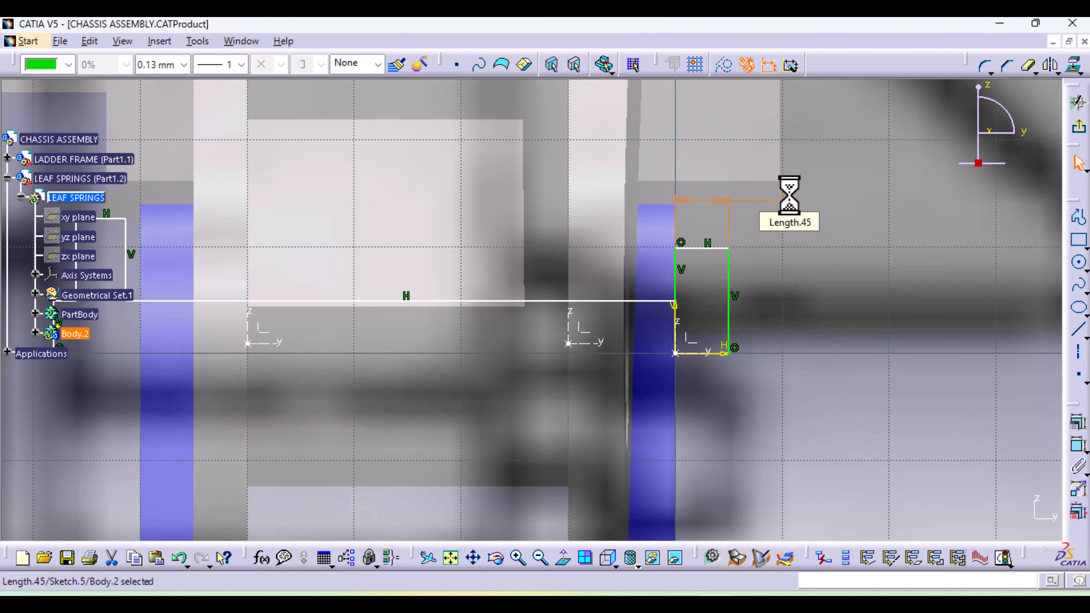
Dimension the nut's thickness at the other end of the profile and set it to 5 mm
{"action": "middle_click_drag", "start_coordinate": [548, 392], "coordinate": [798, 424]}
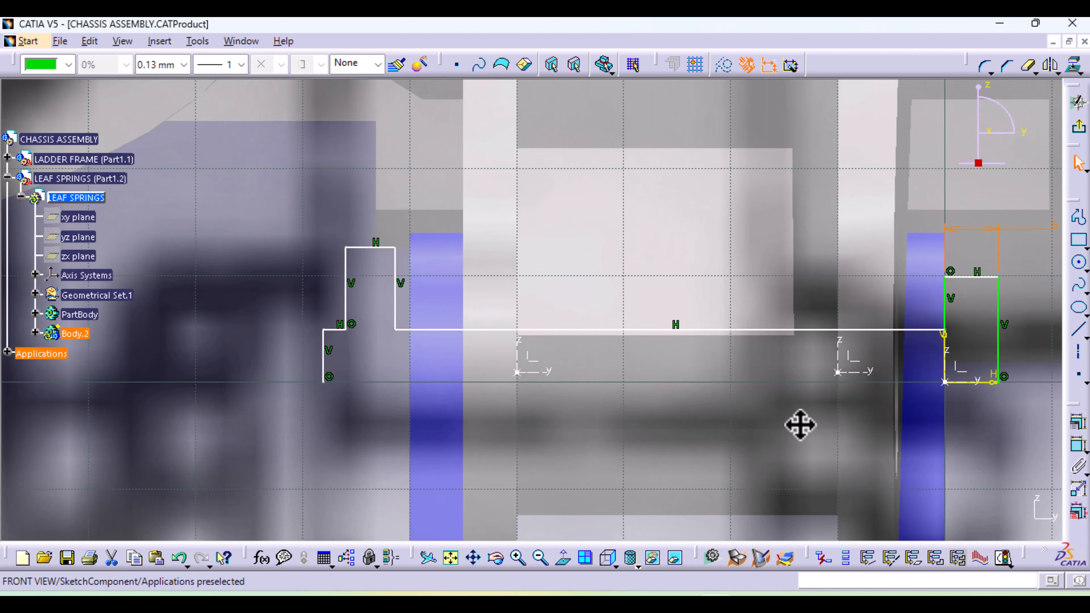
{"action": "left_click", "coordinate": [384, 247]}
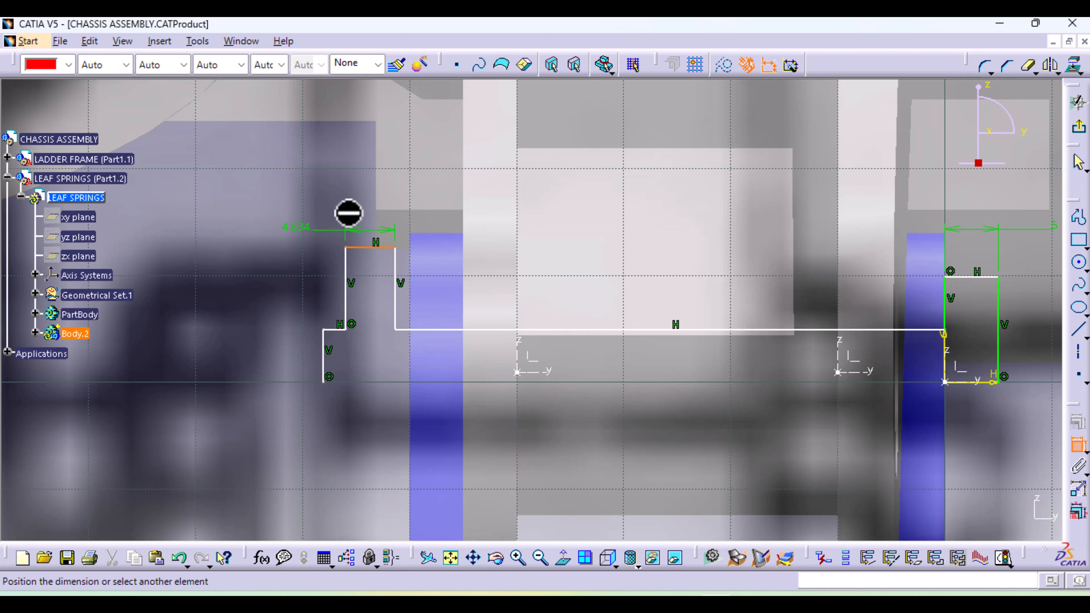
{"action": "left_click", "coordinate": [340, 211]}
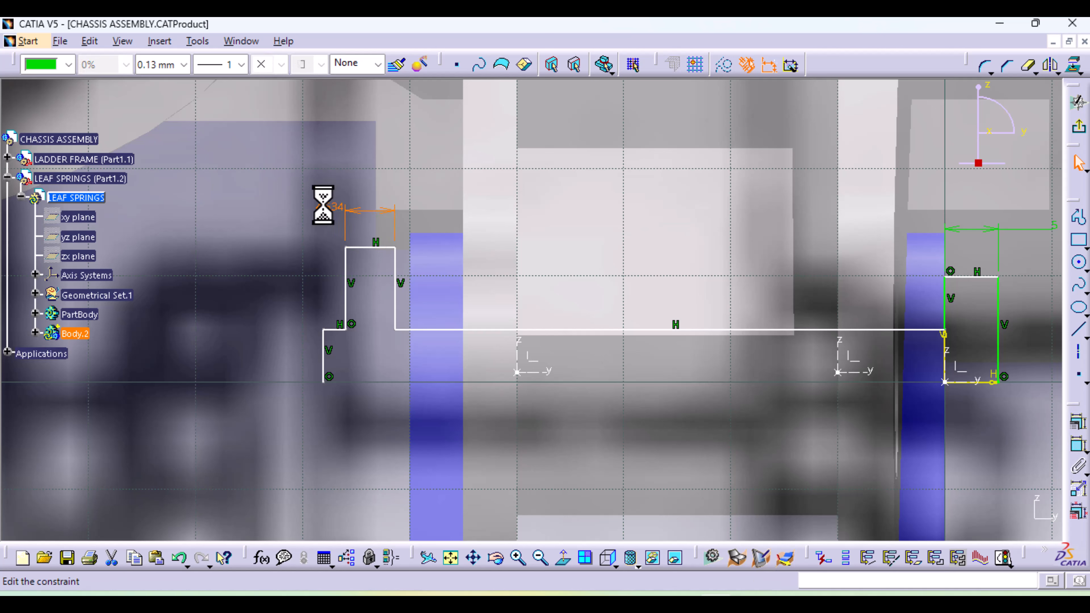
{"action": "type", "text": "5"}
{"action": "key", "text": "Return"}
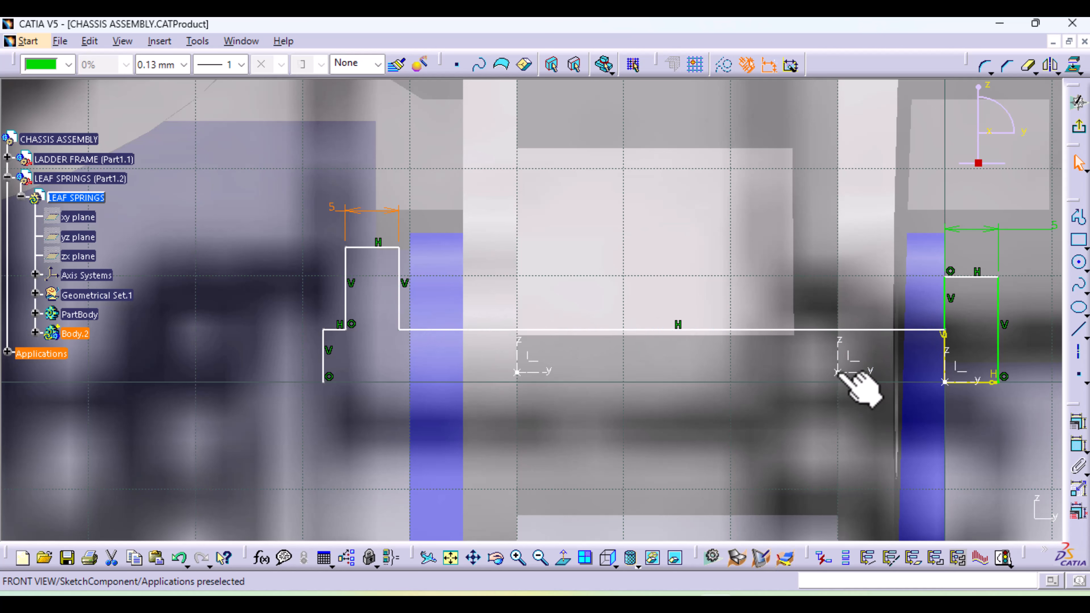
Measure the distance between the origins of the two axis systems located between the shackle plates
{"action": "left_click", "coordinate": [1076, 449]}
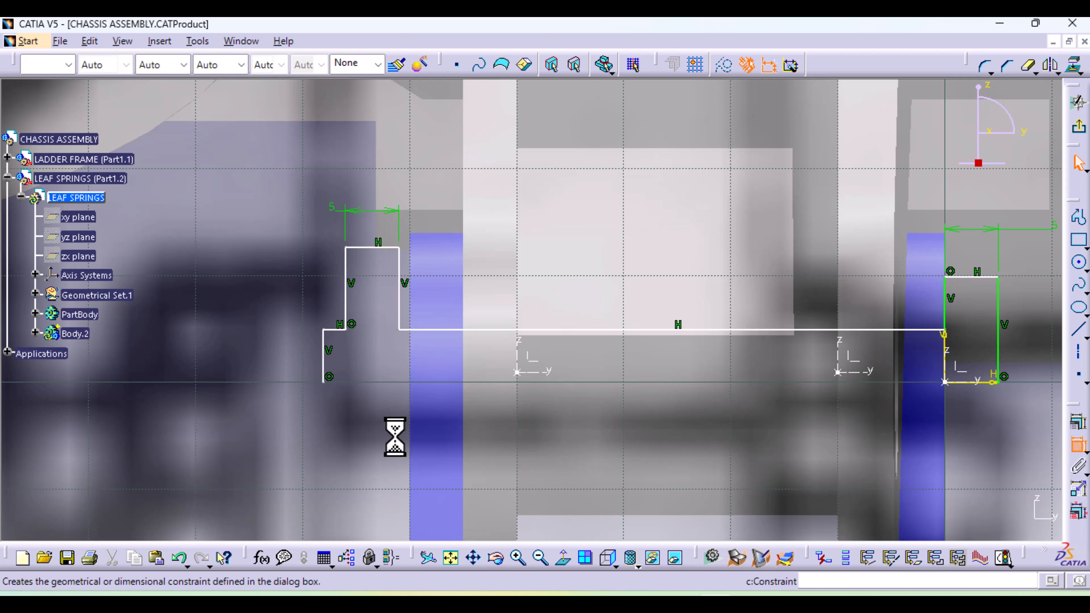
{"action": "left_click", "coordinate": [517, 373]}
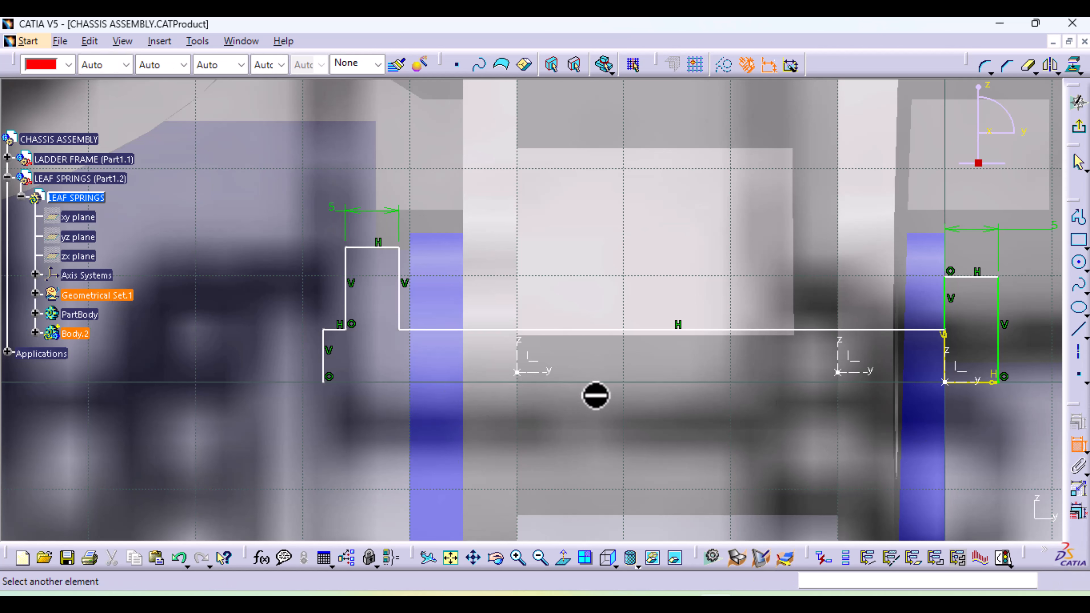
{"action": "left_click", "coordinate": [838, 372]}
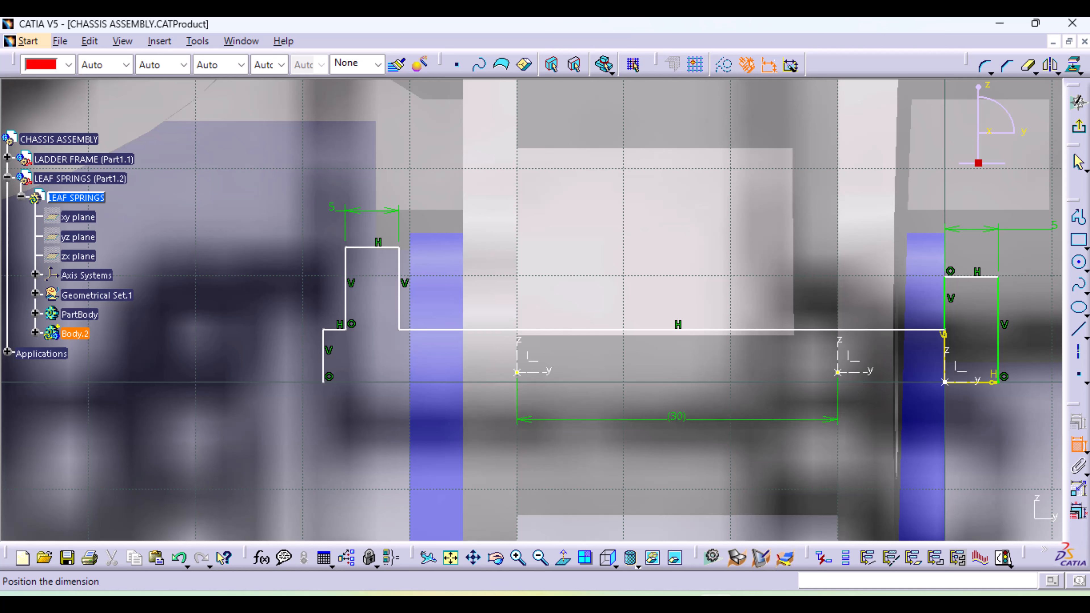
{"action": "left_click", "coordinate": [1078, 445]}
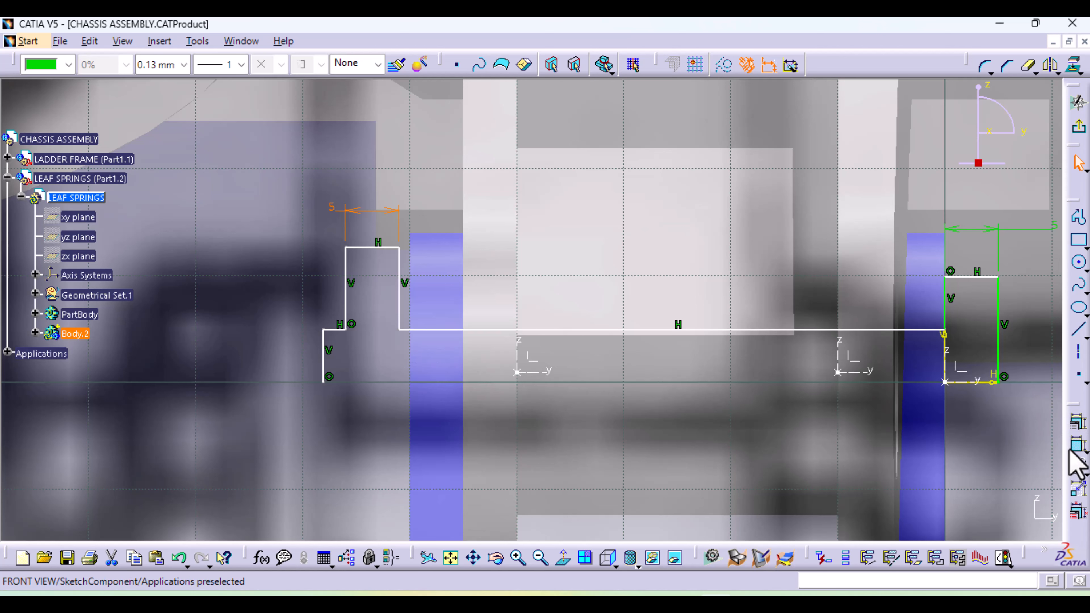
Dimension the shank line between the bolt head and the nut and set its length to 50 mm
{"action": "left_click", "coordinate": [1079, 445]}
{"action": "left_click", "coordinate": [680, 330]}
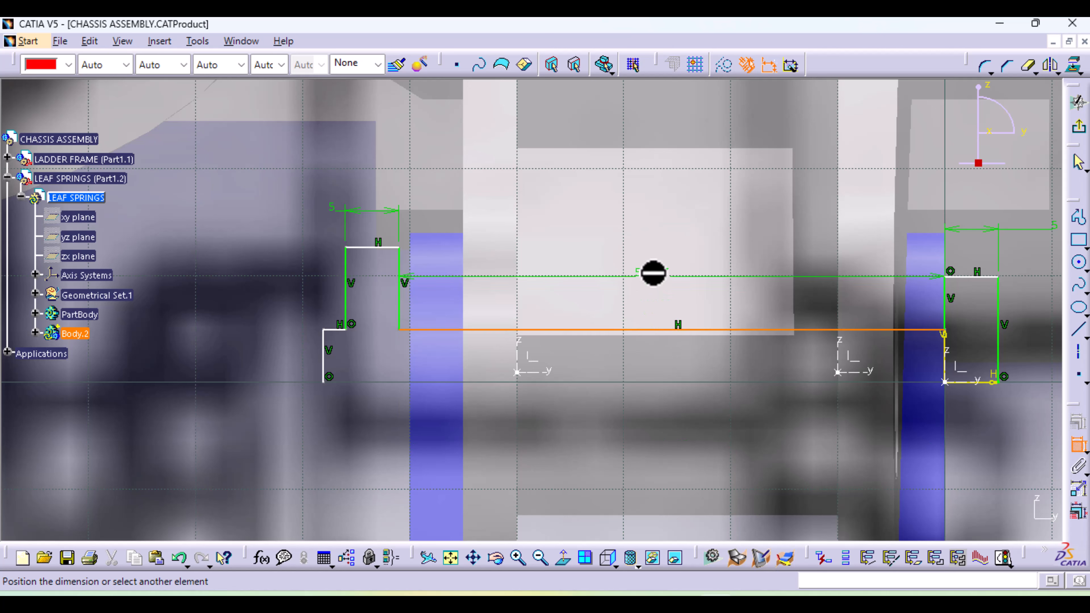
{"action": "left_click", "coordinate": [652, 273]}
{"action": "double_click", "coordinate": [653, 273]}
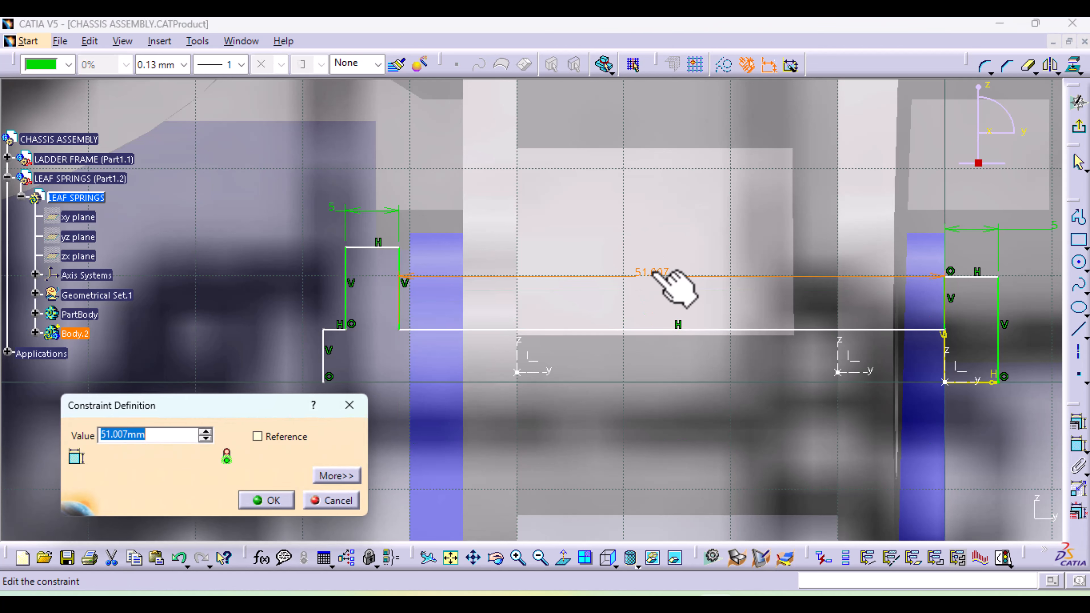
{"action": "type", "text": "50"}
{"action": "key", "text": "Return"}
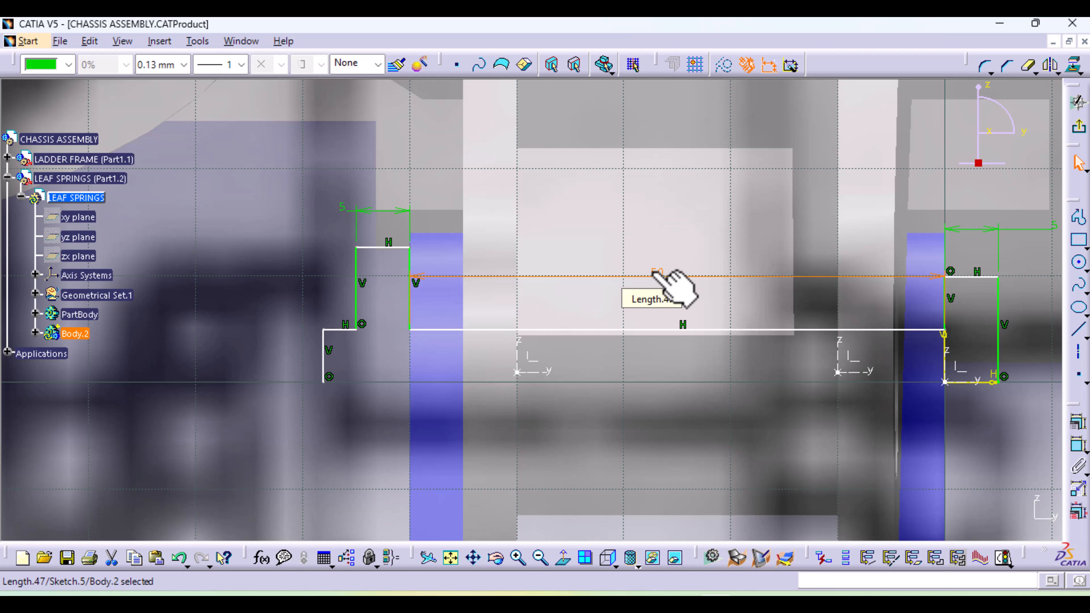
{"action": "left_click", "coordinate": [946, 306]}
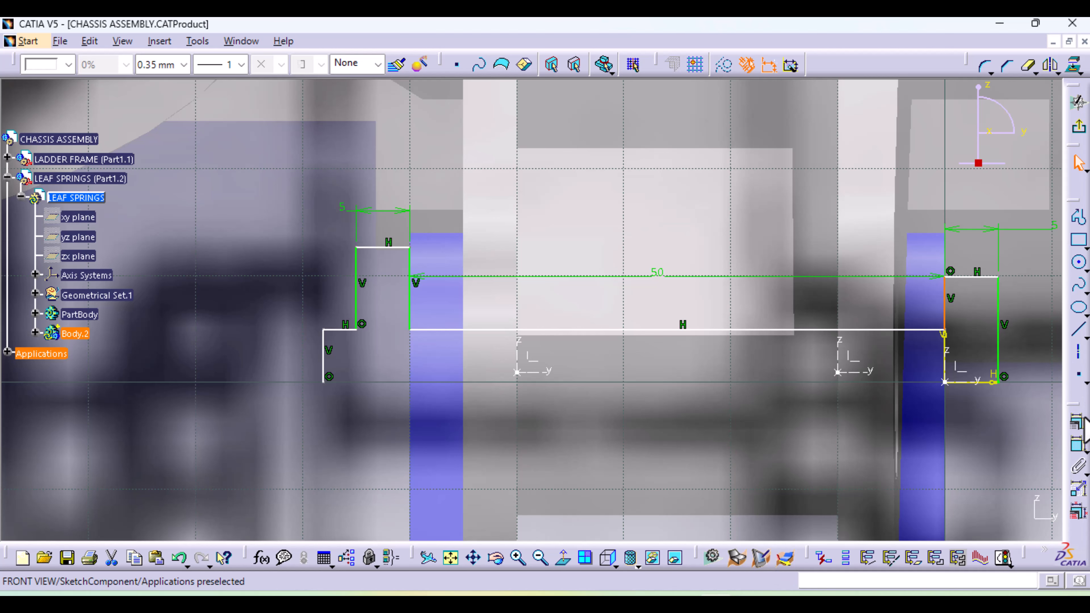
{"action": "left_click", "coordinate": [1078, 445]}
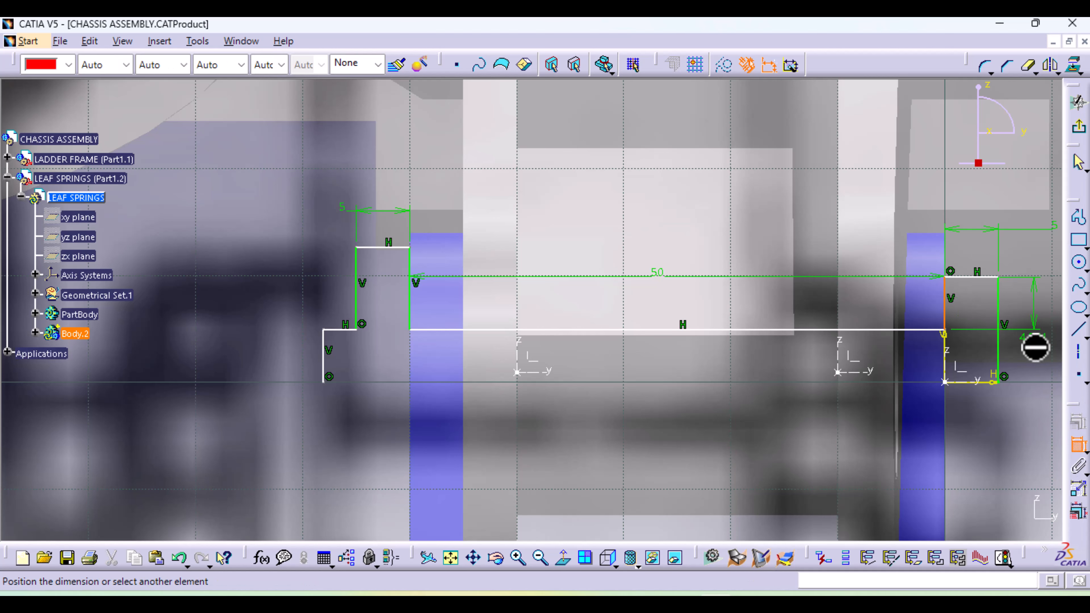
{"action": "left_click", "coordinate": [1077, 444]}
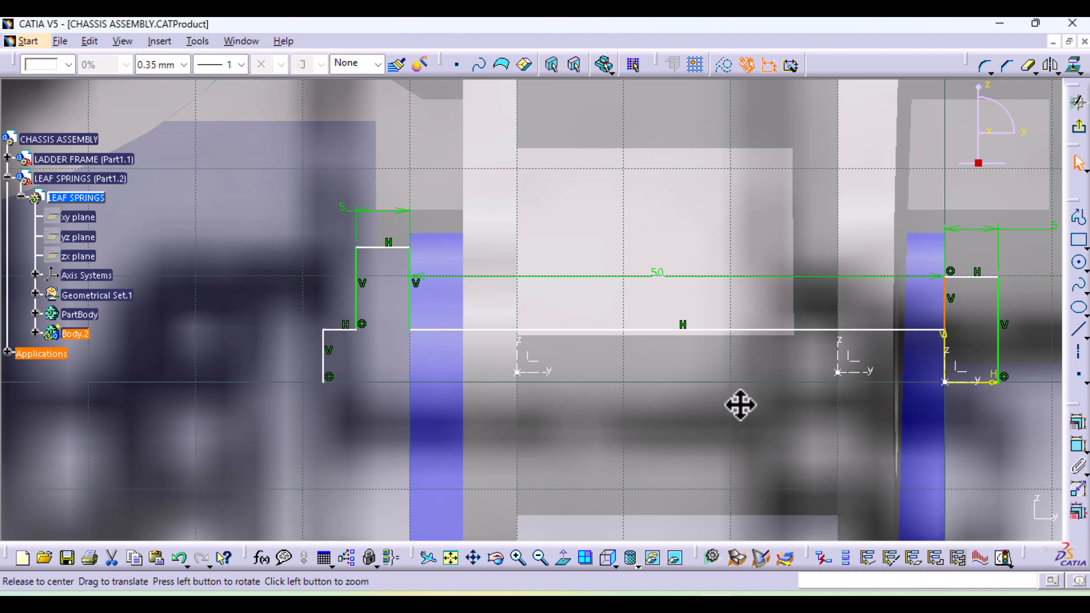
Dimension the outer vertical edge of the bolt head and set its length to 8 mm
{"action": "middle_click_drag", "start_coordinate": [740, 404], "coordinate": [669, 402]}
{"action": "left_click", "coordinate": [765, 339]}
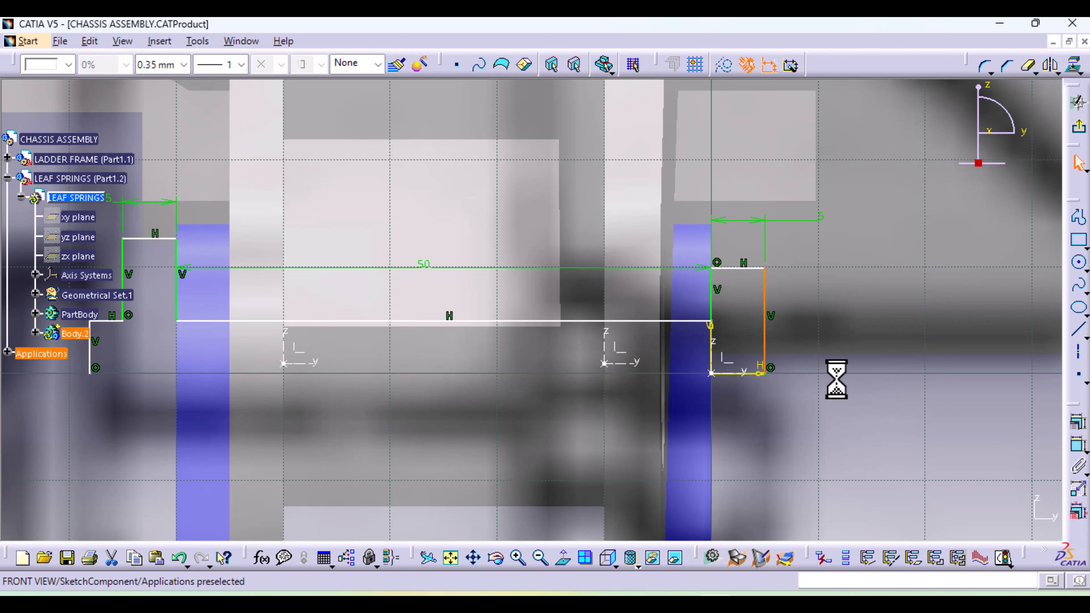
{"action": "left_click", "coordinate": [1079, 446]}
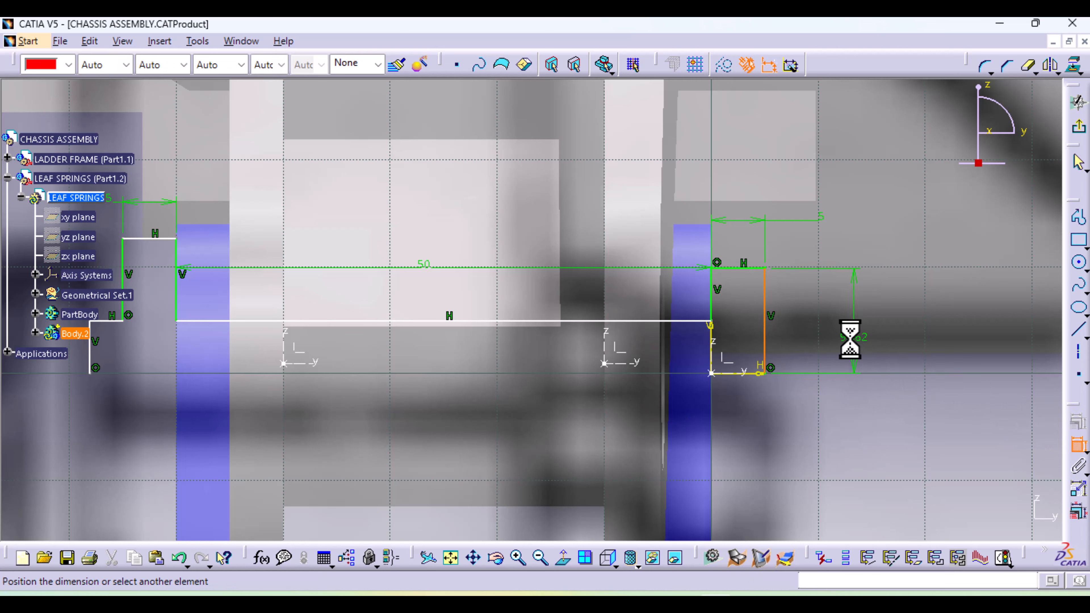
{"action": "left_click", "coordinate": [850, 334]}
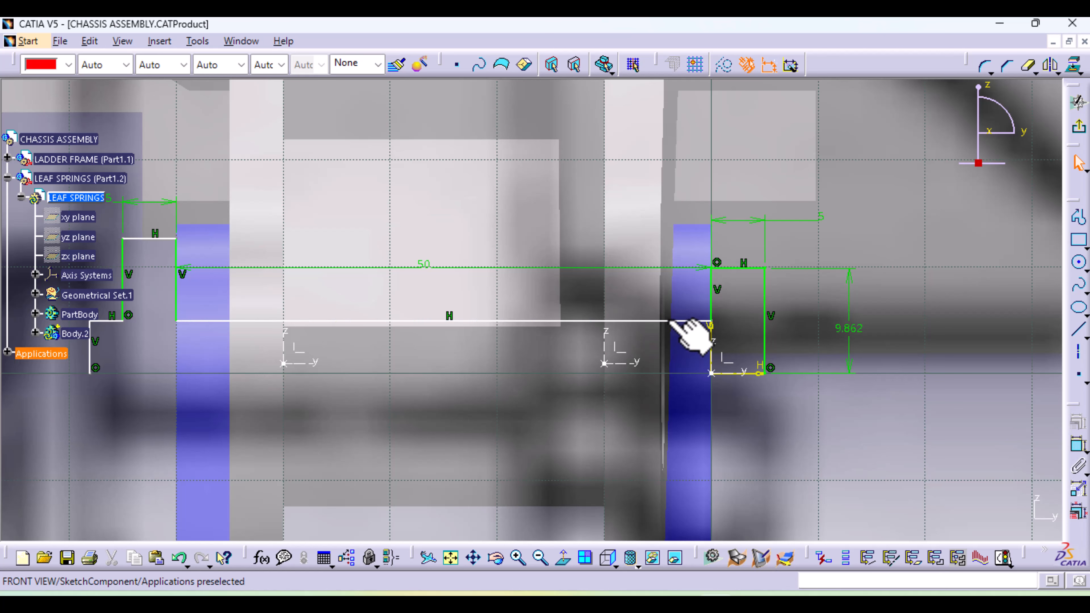
{"action": "double_click", "coordinate": [852, 329]}
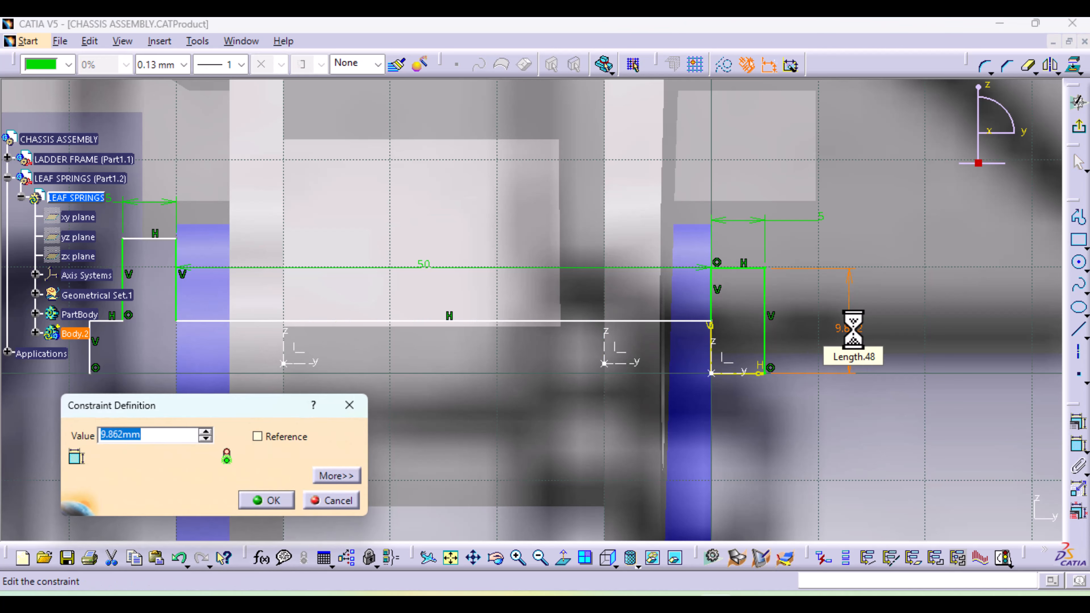
{"action": "type", "text": "8mm"}
{"action": "key", "text": "Return"}
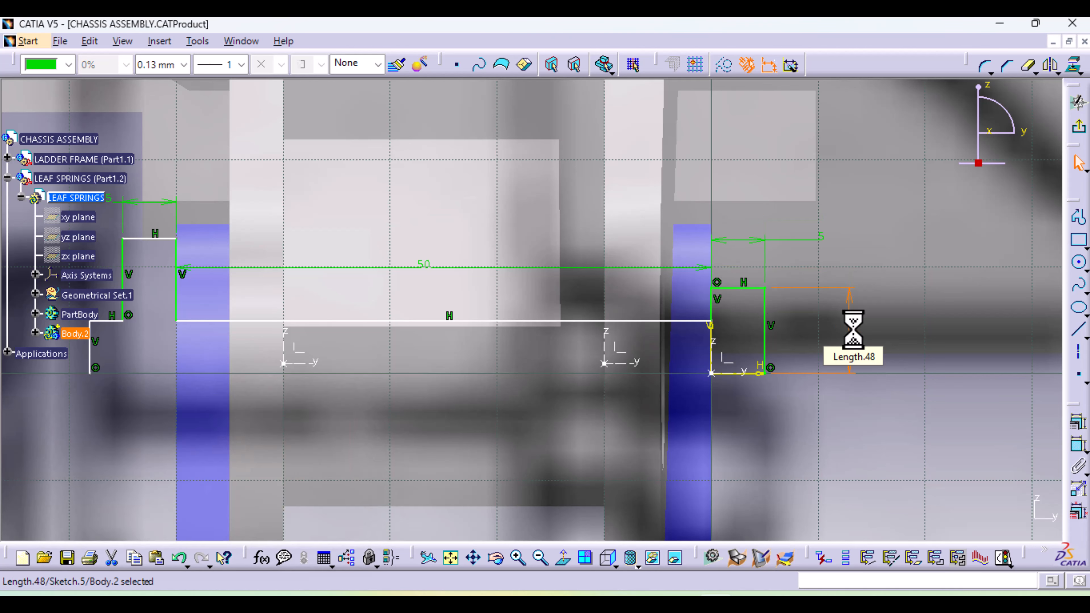
Dimension the nut's upper edge from the sketch's horizontal axis and set the distance to 8 mm
{"action": "middle_click_drag", "start_coordinate": [541, 415], "coordinate": [667, 425]}
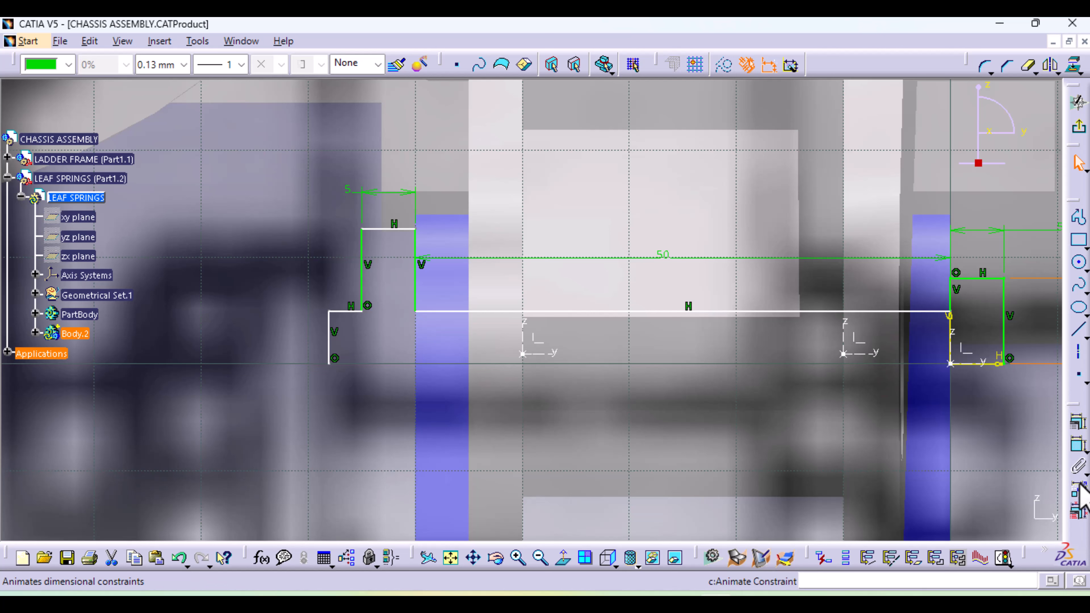
{"action": "left_click", "coordinate": [1077, 445]}
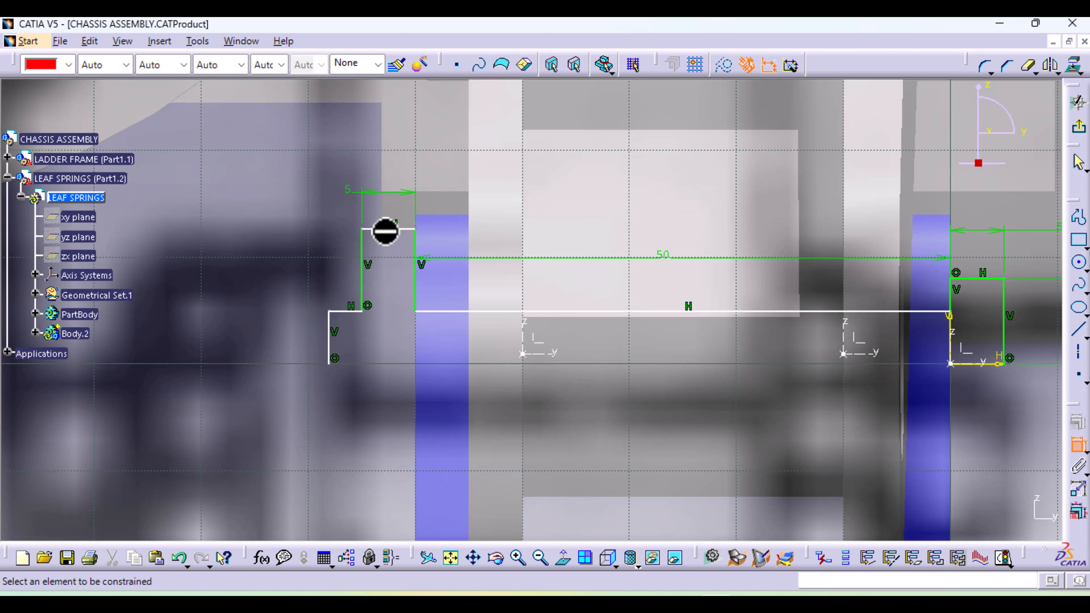
{"action": "left_click", "coordinate": [385, 230]}
{"action": "left_click", "coordinate": [966, 365]}
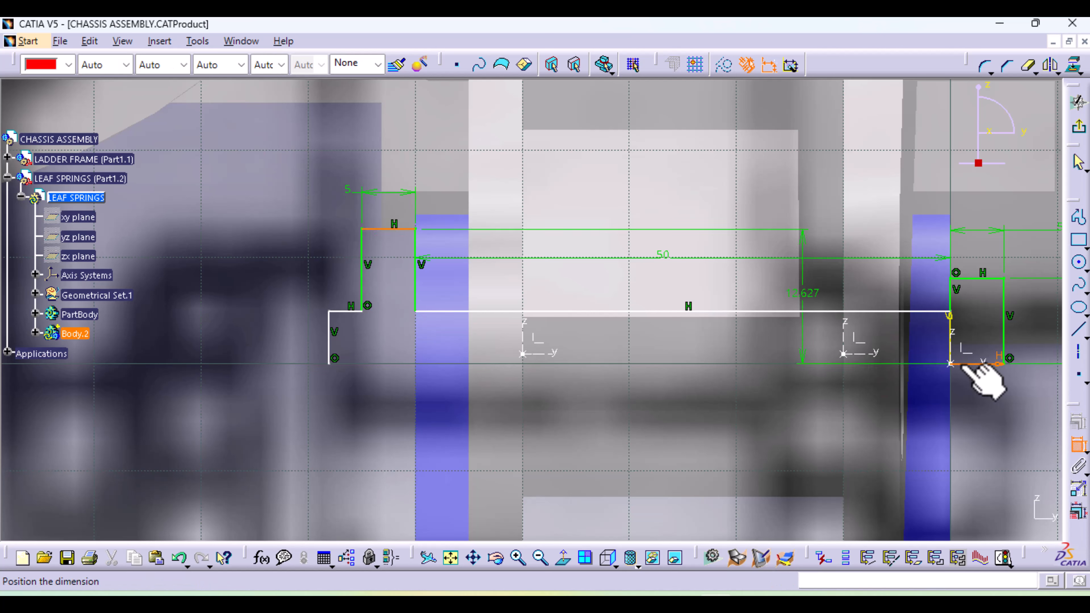
{"action": "left_click", "coordinate": [243, 356]}
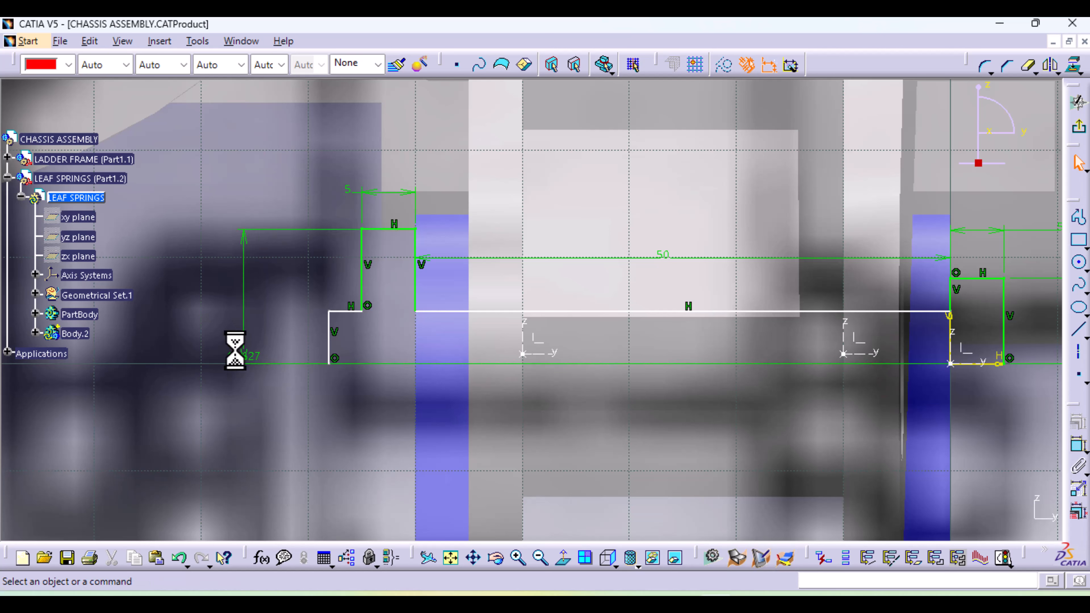
{"action": "double_click", "coordinate": [239, 316]}
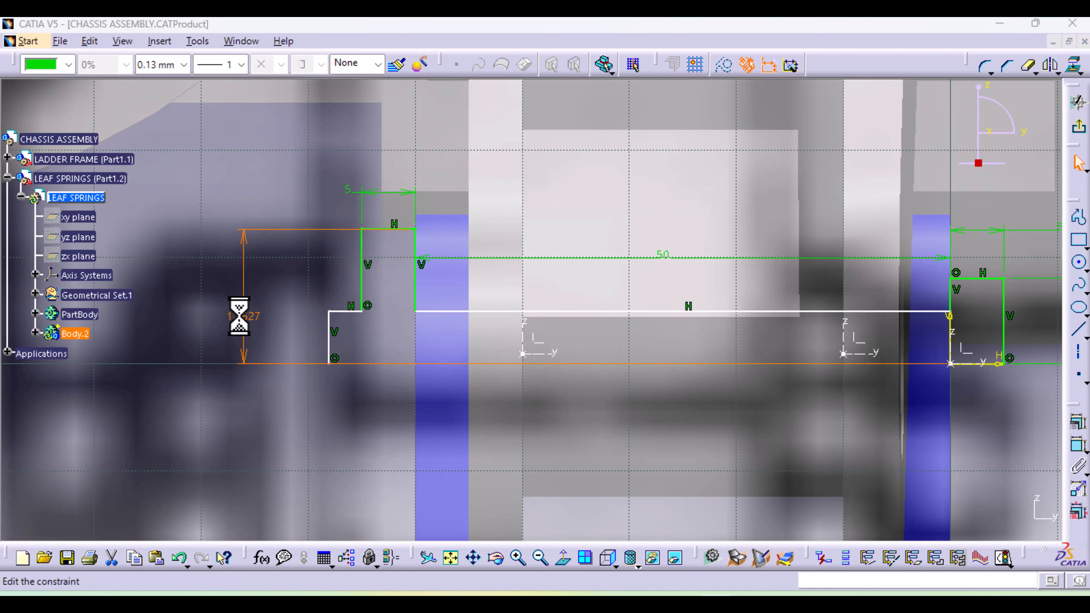
{"action": "type", "text": "8"}
{"action": "key", "text": "Return"}
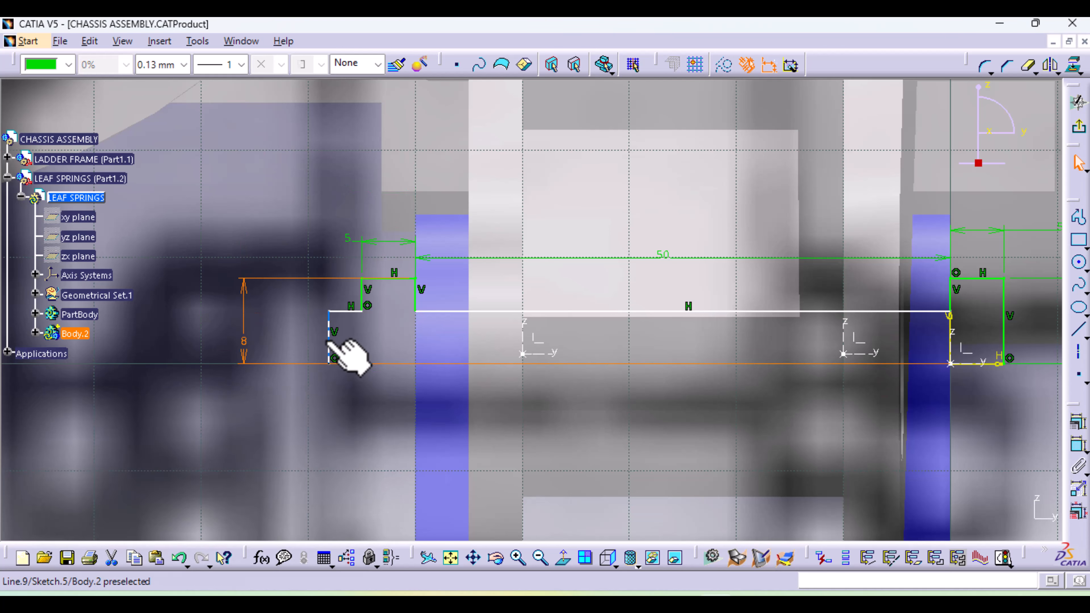
Move the bolt's end line closer to the nut to shorten the protruding tip, and exit the sketch
{"action": "left_click_drag", "start_coordinate": [330, 338], "coordinate": [342, 346]}
{"action": "mouse_move", "coordinate": [608, 487]}
{"action": "middle_mouse_down"}
{"action": "mouse_move", "coordinate": [518, 407]}
{"action": "mouse_move", "coordinate": [504, 415]}
{"action": "middle_mouse_up"}
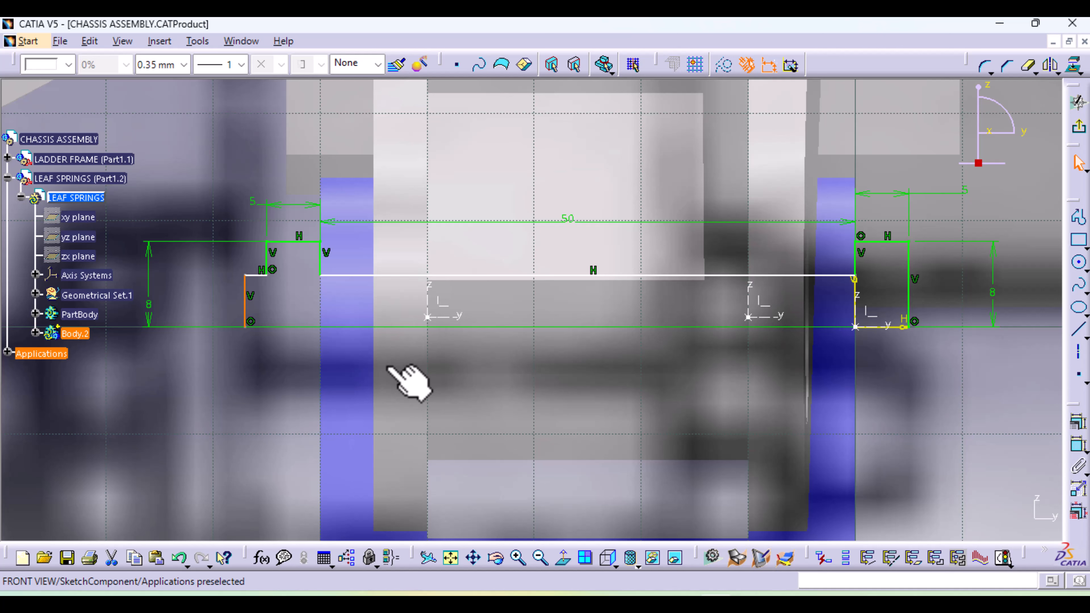
{"action": "left_click", "coordinate": [1079, 129]}
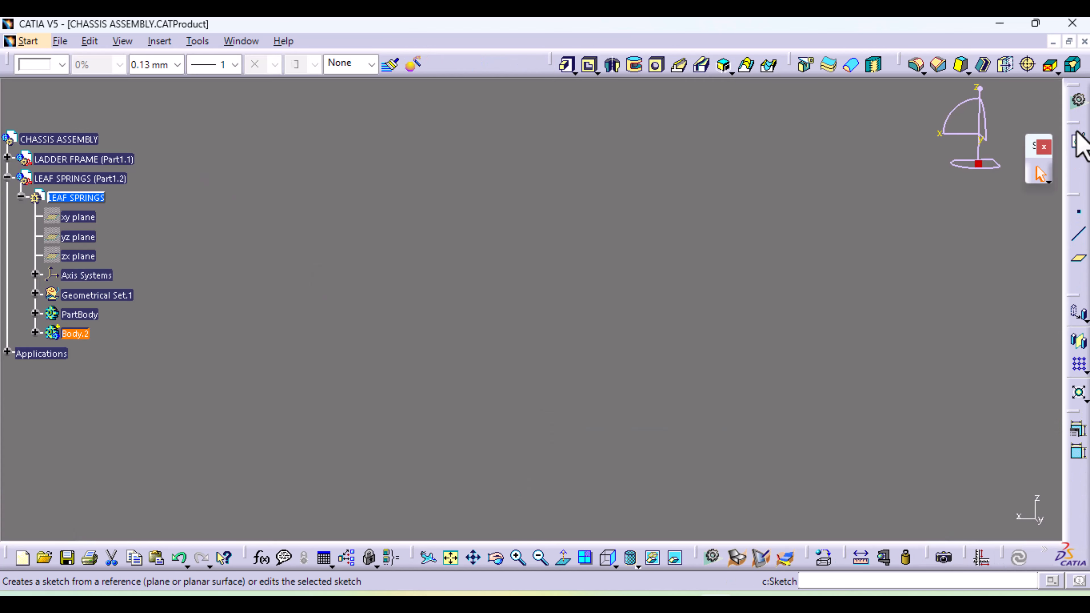
Insert a new body into the LEAF SPRINGS part
{"action": "mouse_move", "coordinate": [560, 305]}
{"action": "middle_mouse_down"}
{"action": "mouse_move", "coordinate": [548, 276]}
{"action": "mouse_move", "coordinate": [579, 578]}
{"action": "middle_mouse_up"}
{"action": "mouse_move", "coordinate": [637, 320]}
{"action": "middle_mouse_down"}
{"action": "mouse_move", "coordinate": [705, 461]}
{"action": "mouse_move", "coordinate": [446, 560]}
{"action": "middle_mouse_up"}
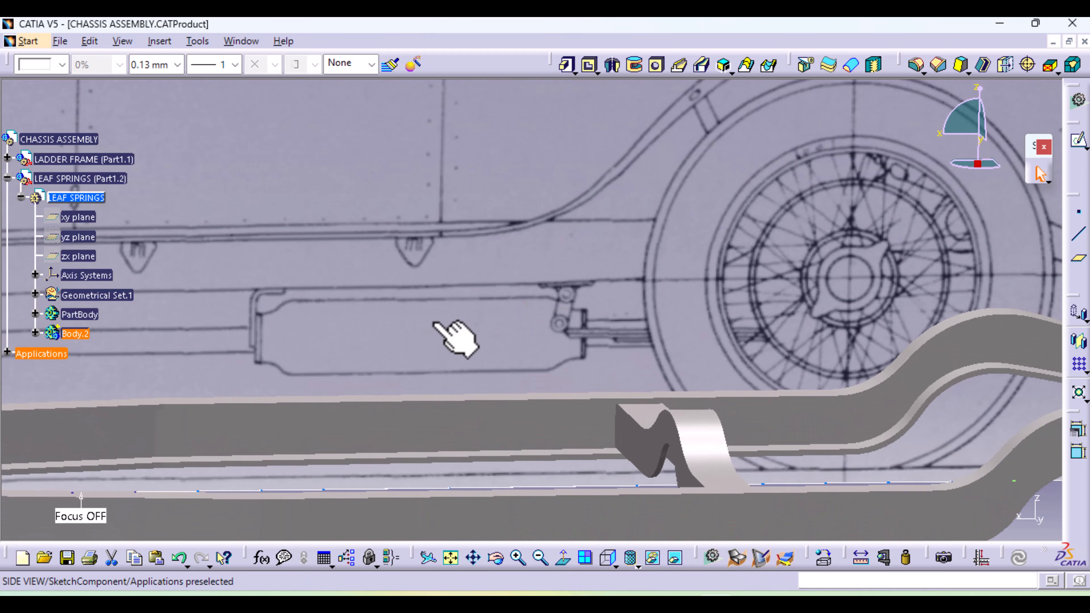
{"action": "mouse_move", "coordinate": [413, 298]}
{"action": "middle_mouse_down"}
{"action": "mouse_move", "coordinate": [440, 465]}
{"action": "mouse_move", "coordinate": [478, 452]}
{"action": "middle_mouse_up"}
{"action": "mouse_move", "coordinate": [389, 419]}
{"action": "middle_mouse_down"}
{"action": "mouse_move", "coordinate": [519, 349]}
{"action": "mouse_move", "coordinate": [536, 357]}
{"action": "middle_mouse_up"}
{"action": "middle_click_drag", "start_coordinate": [373, 415], "coordinate": [410, 241]}
{"action": "mouse_move", "coordinate": [416, 396]}
{"action": "middle_mouse_down"}
{"action": "mouse_move", "coordinate": [538, 319]}
{"action": "mouse_move", "coordinate": [620, 346]}
{"action": "middle_mouse_up"}
{"action": "left_click", "coordinate": [119, 353]}
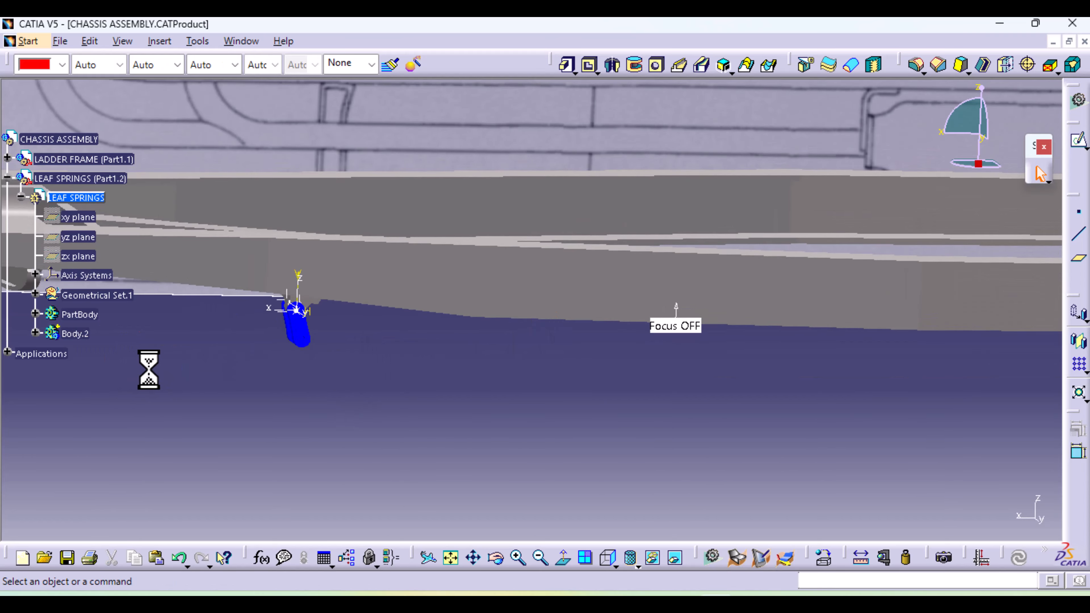
{"action": "left_click", "coordinate": [159, 41]}
{"action": "left_click", "coordinate": [182, 83]}
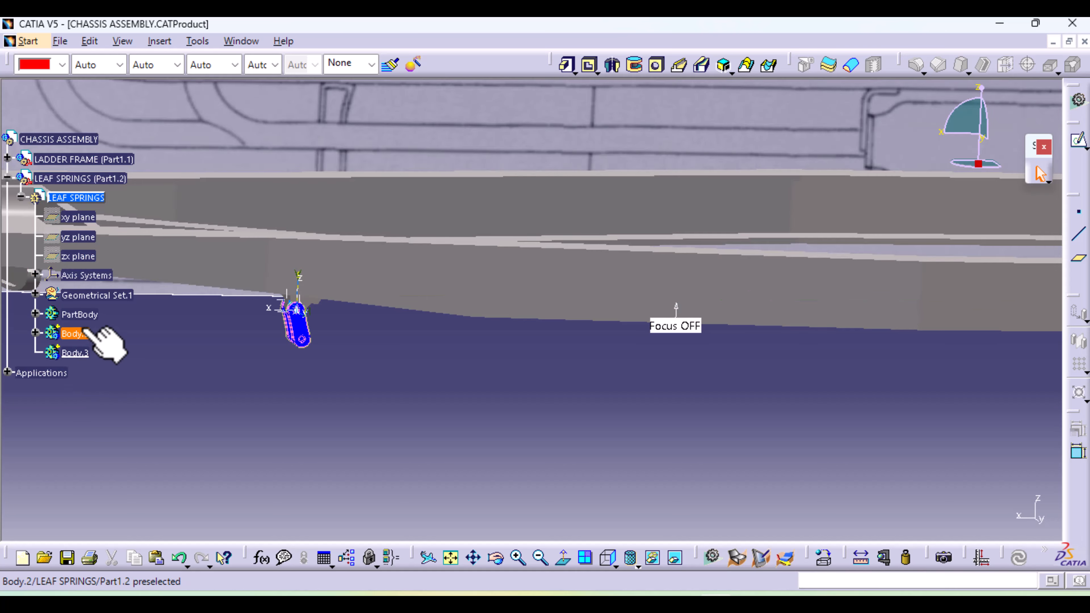
Rename PartBody as FIXED BRACKET and Body.2 as FRONT SHACKLE
{"action": "left_click", "coordinate": [81, 313]}
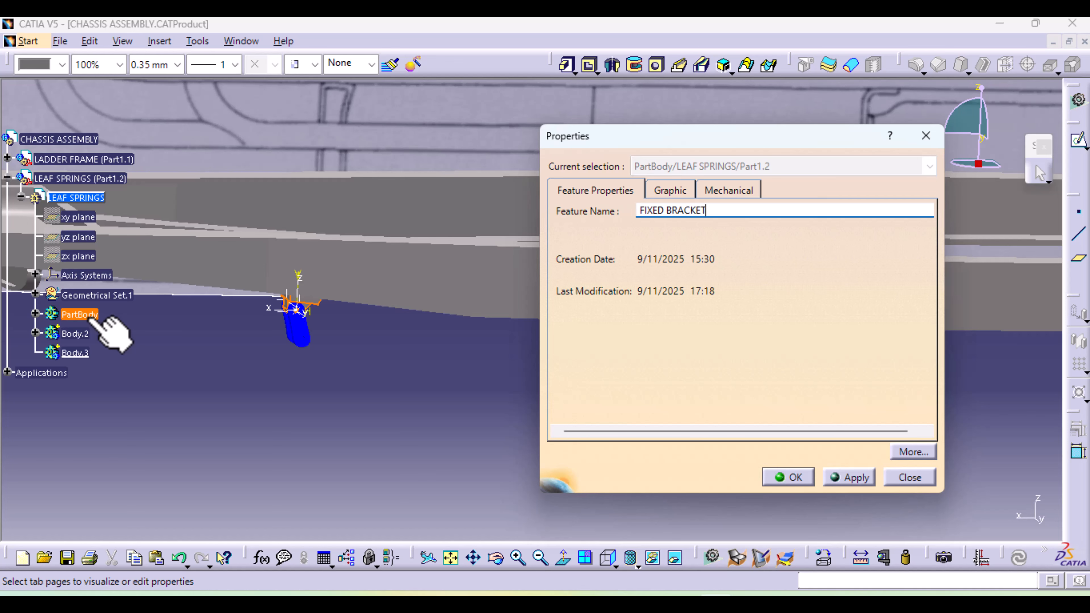
{"action": "key", "text": "Return"}
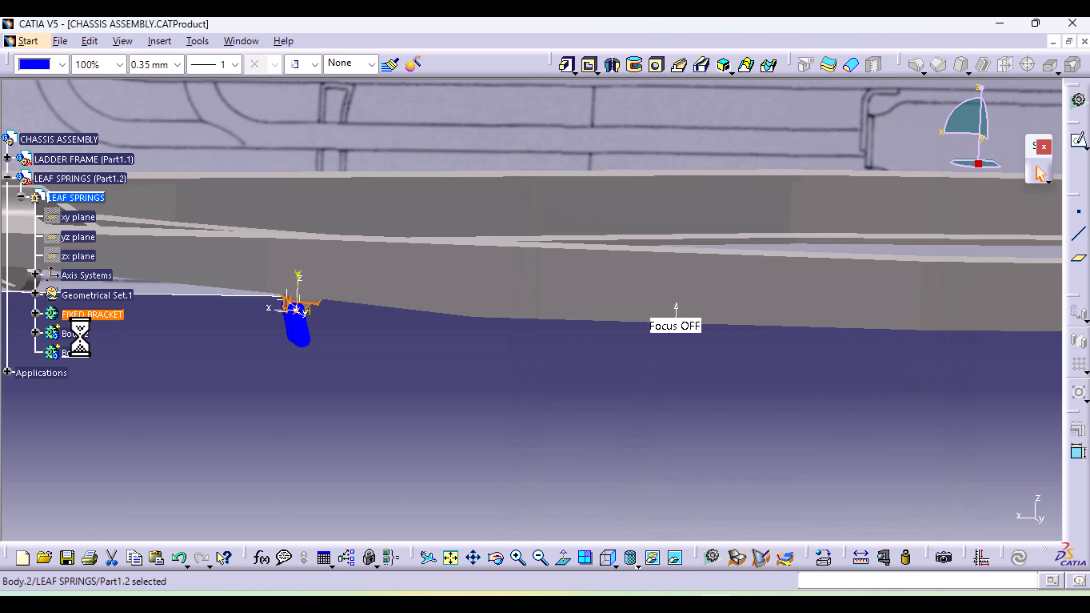
{"action": "left_click", "coordinate": [80, 338]}
{"action": "key", "text": "alt+Return"}
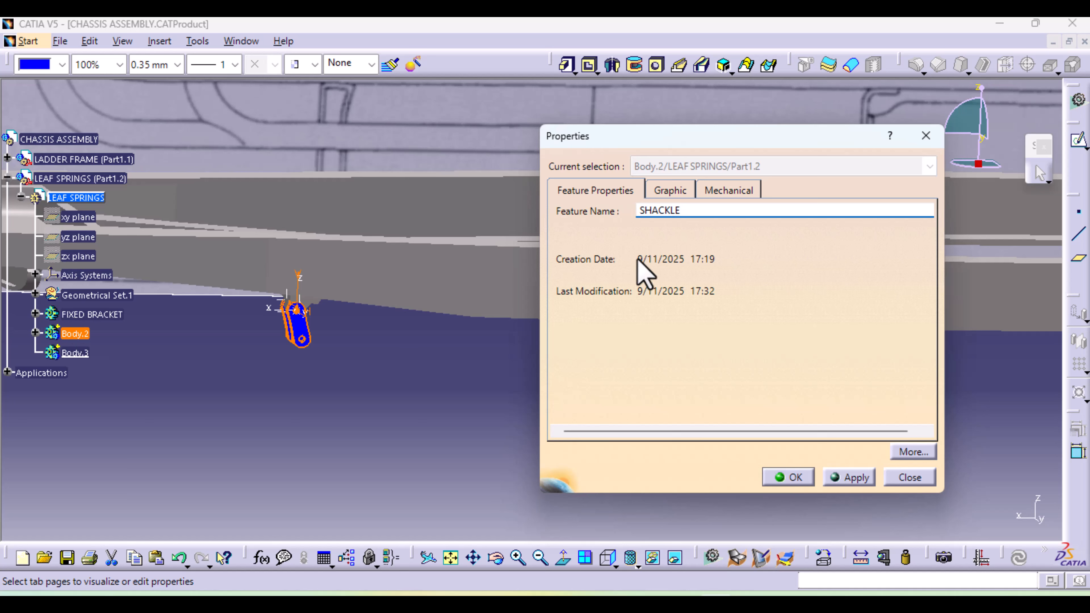
{"action": "left_click", "coordinate": [639, 210]}
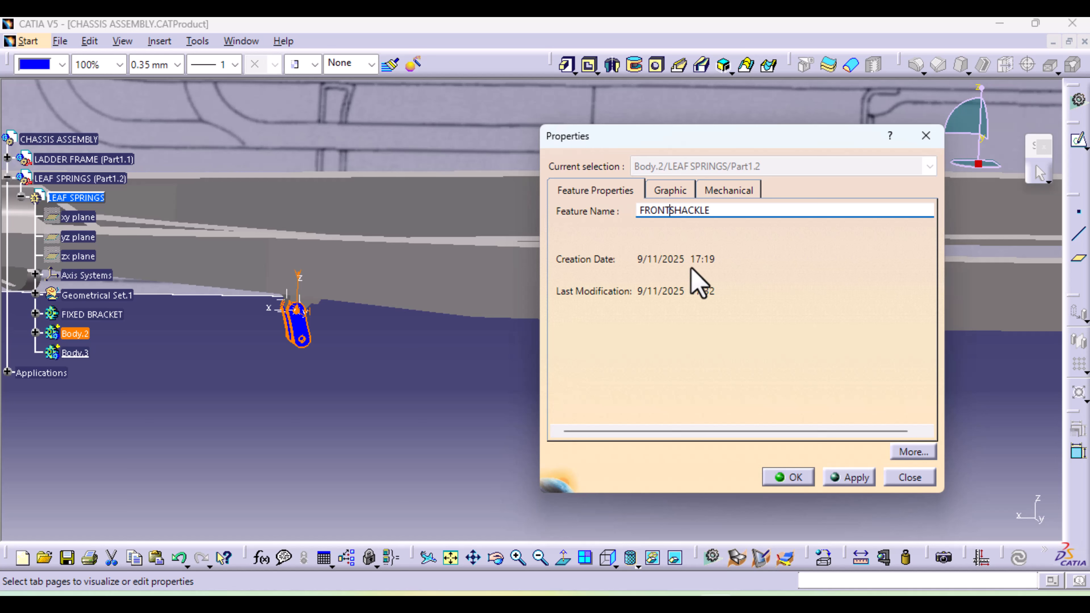
{"action": "left_click", "coordinate": [794, 478]}
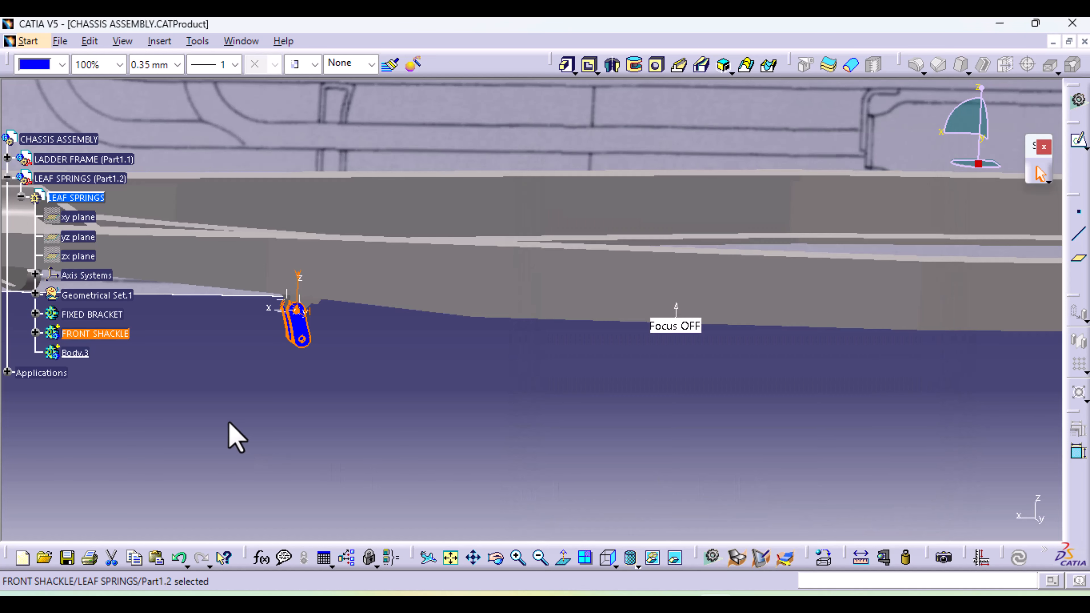
Rename the new empty body as "Front bracket nut & bolt"
{"action": "left_click", "coordinate": [76, 353]}
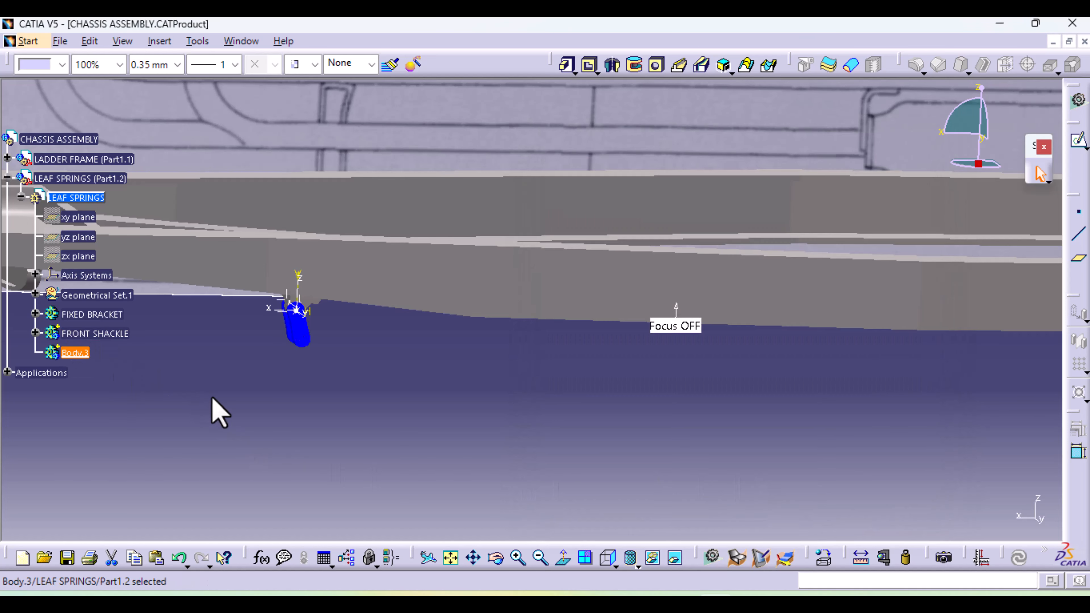
{"action": "key", "text": "alt+Return"}
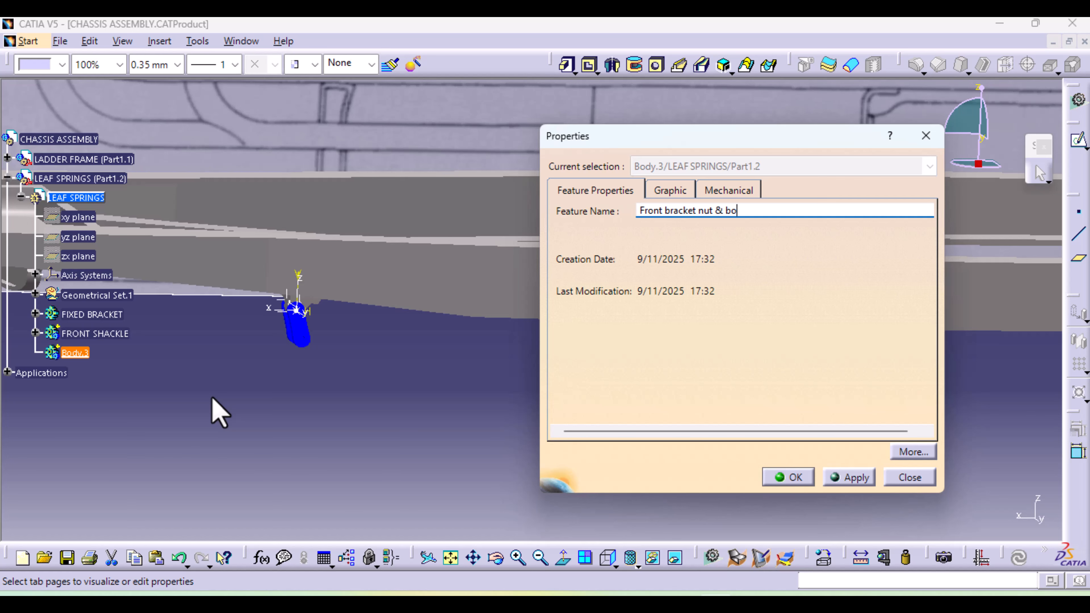
{"action": "key", "text": "Return"}
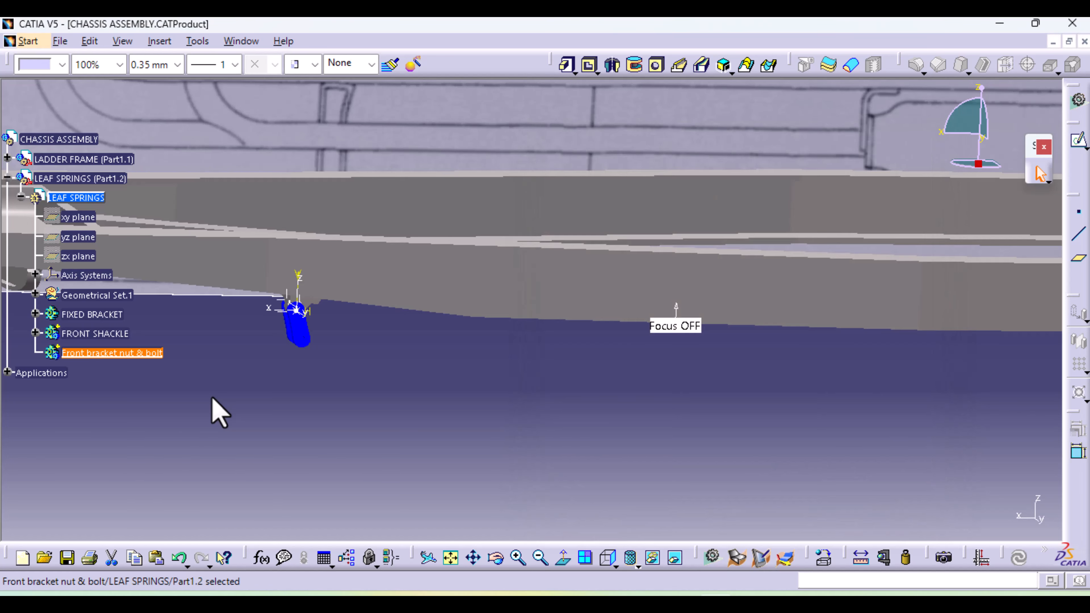
{"action": "left_click", "coordinate": [217, 412]}
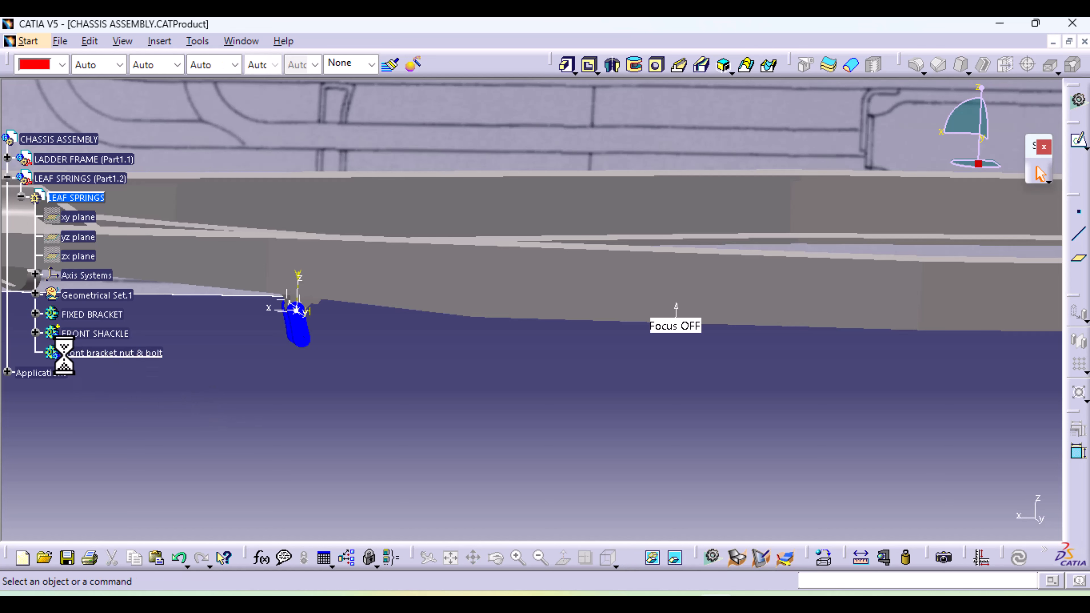
Cut the bolt profile sketch from the FRONT SHACKLE body and paste it into the Front bracket nut & bolt body
{"action": "left_click", "coordinate": [35, 333]}
{"action": "right_click", "coordinate": [92, 412]}
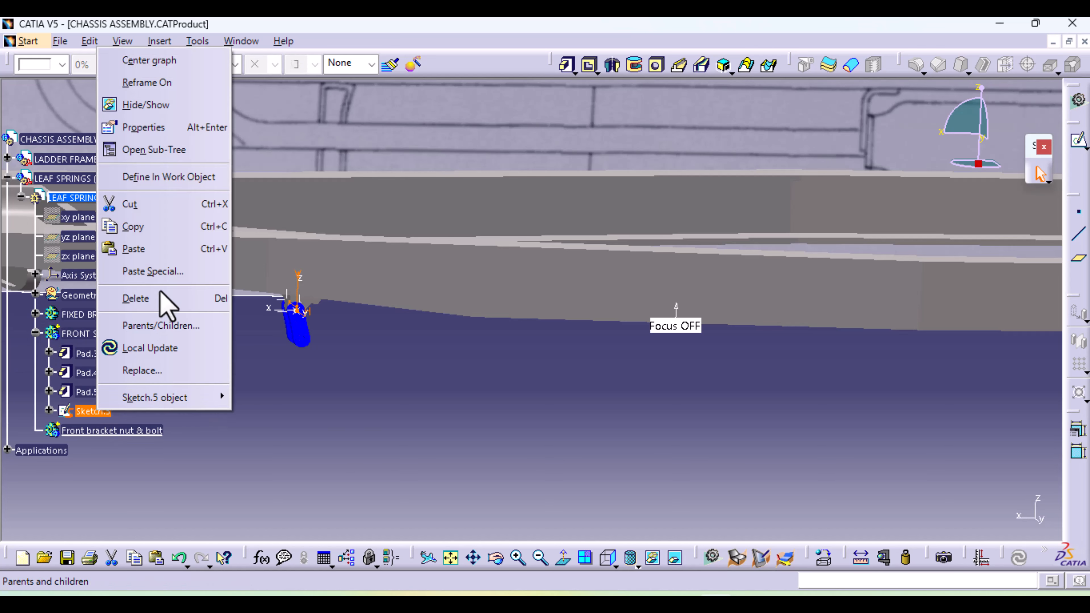
{"action": "left_click", "coordinate": [165, 206]}
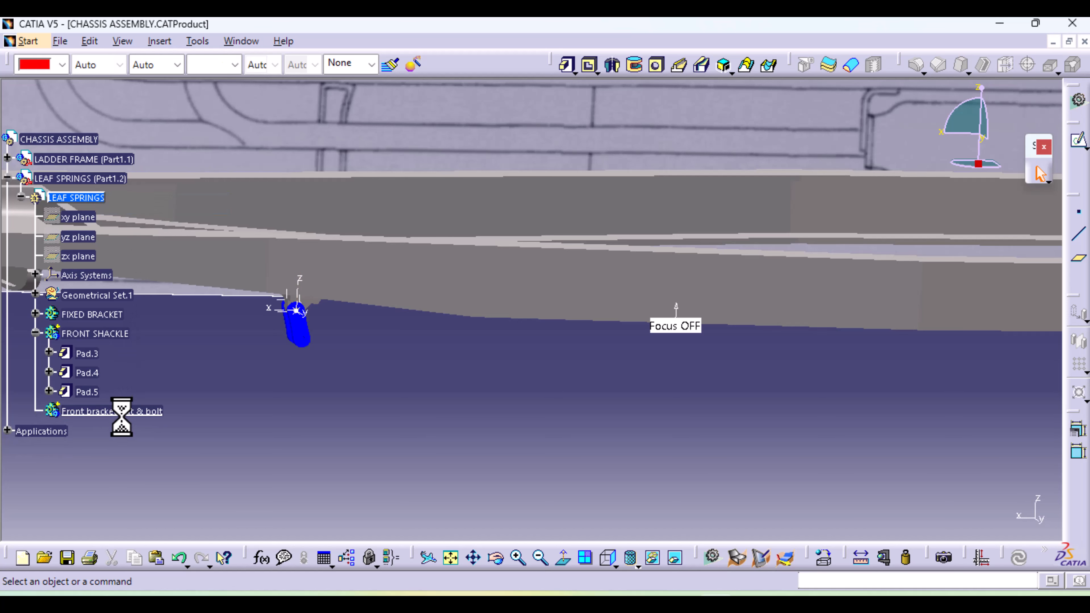
{"action": "right_click", "coordinate": [121, 413]}
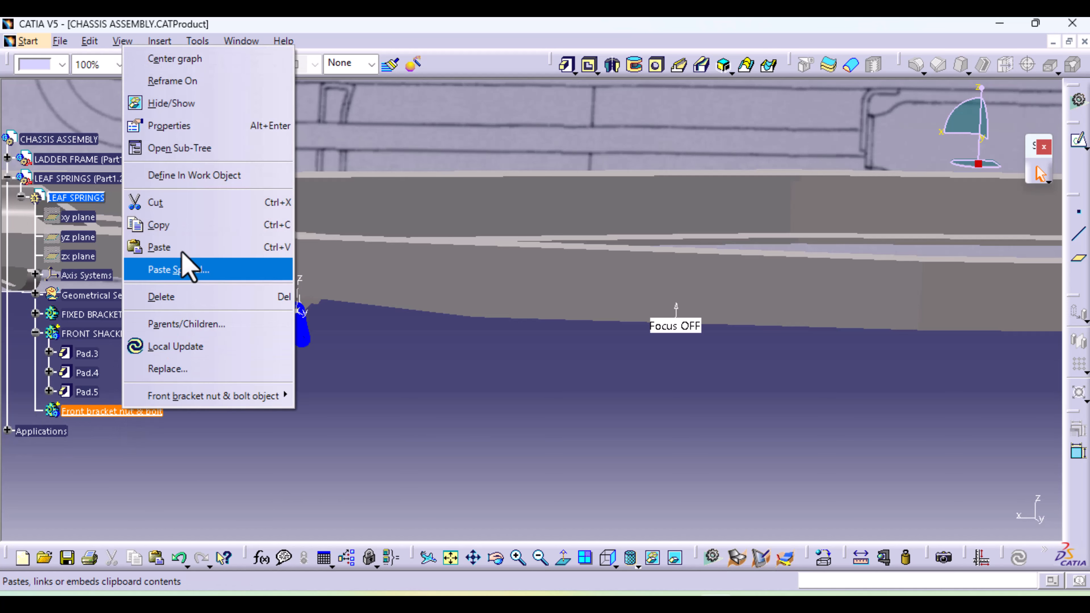
{"action": "left_click", "coordinate": [171, 248]}
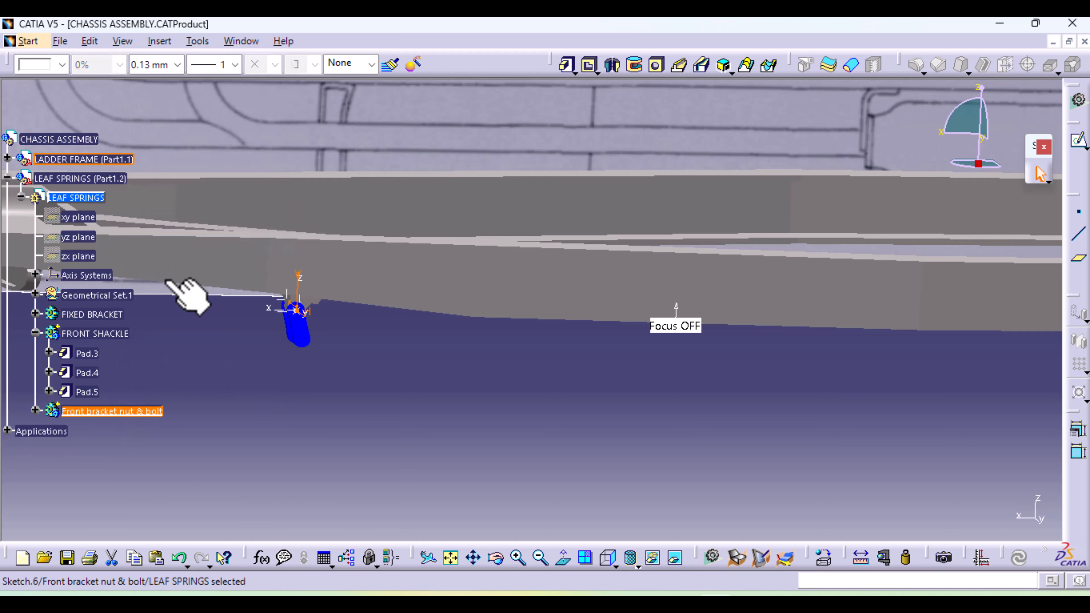
{"action": "left_click", "coordinate": [194, 445]}
Collapse the FRONT SHACKLE body and define the Front bracket nut & bolt body as the in-work object
{"action": "left_click", "coordinate": [36, 333]}
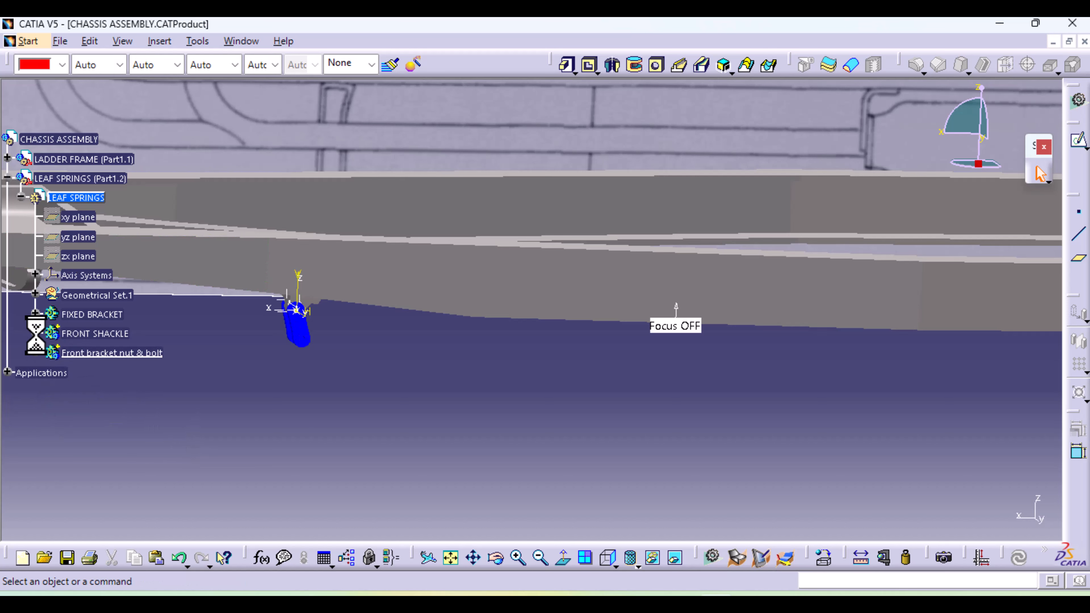
{"action": "right_click", "coordinate": [97, 354]}
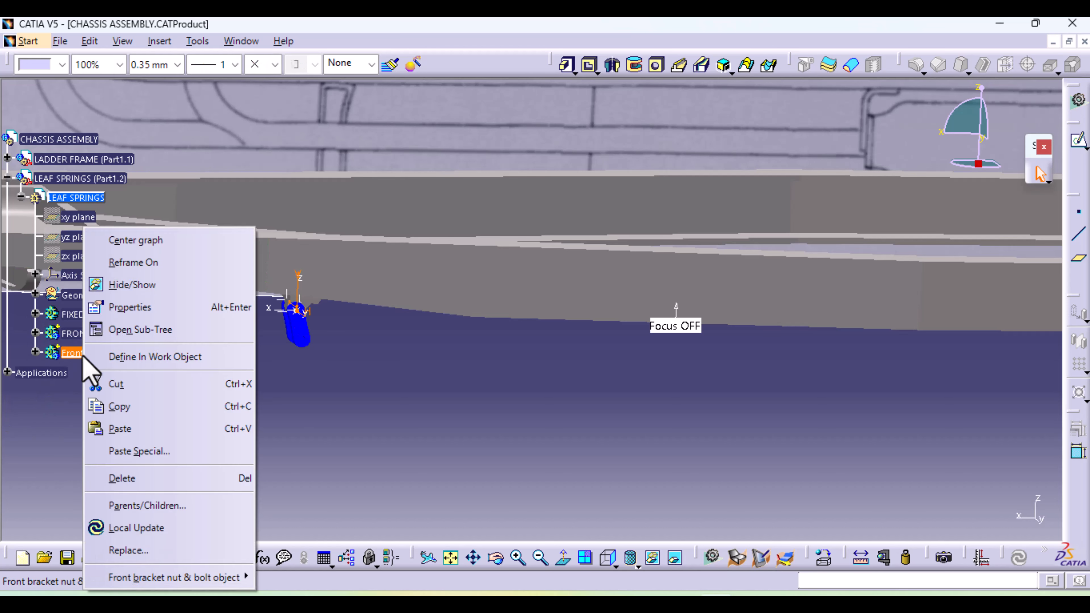
{"action": "left_click", "coordinate": [160, 358]}
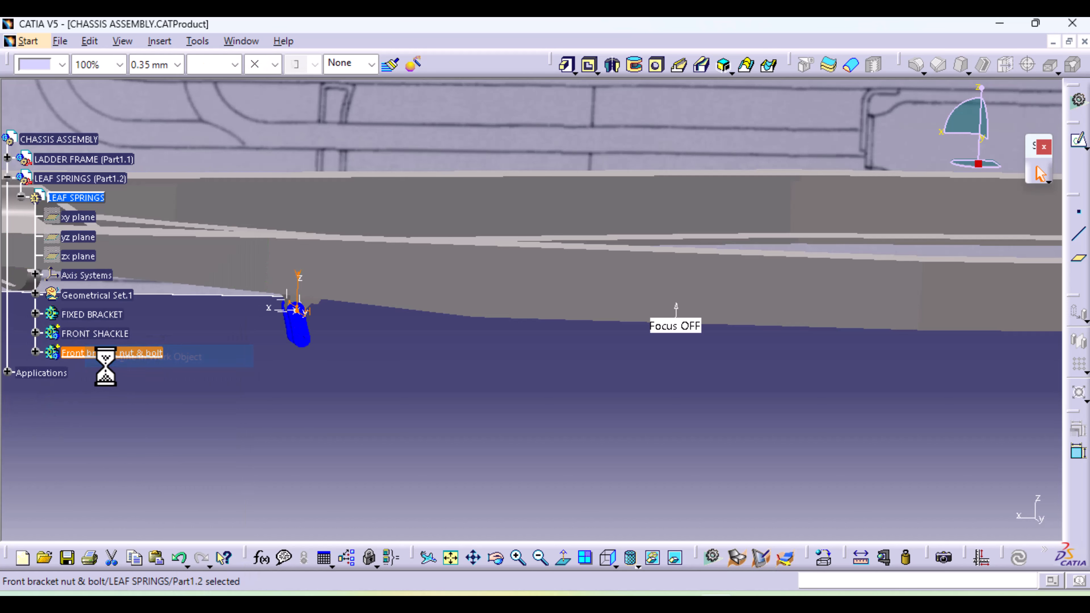
Revolve the bolt profile sketch 360 degrees as a Shaft about the FRONT SHACKLE pad's hole axis
{"action": "left_click", "coordinate": [277, 392]}
{"action": "left_click", "coordinate": [613, 64]}
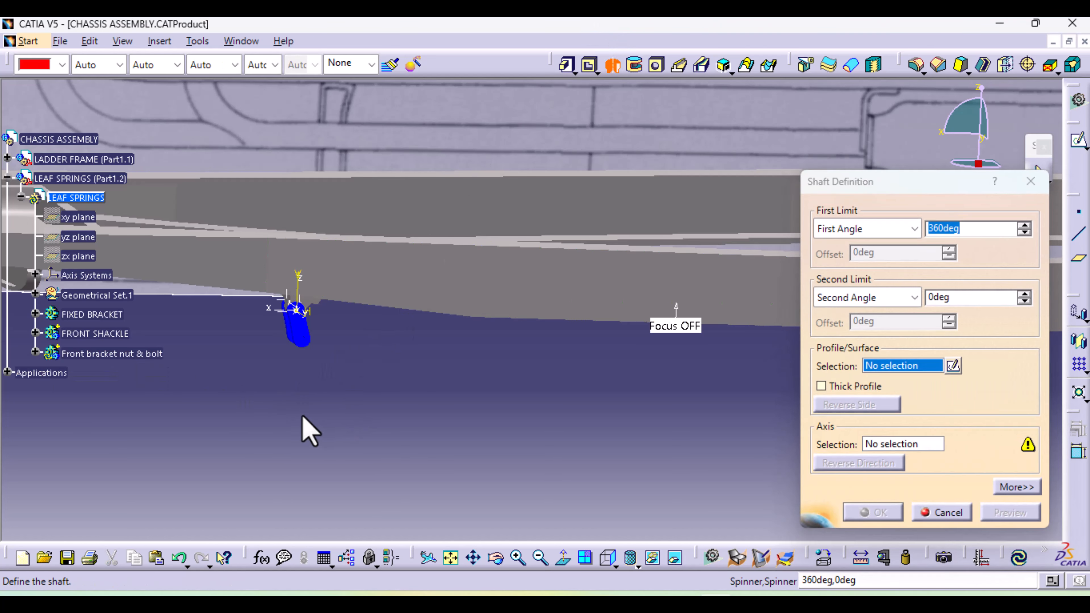
{"action": "middle_click_drag", "start_coordinate": [302, 429], "coordinate": [1015, 303]}
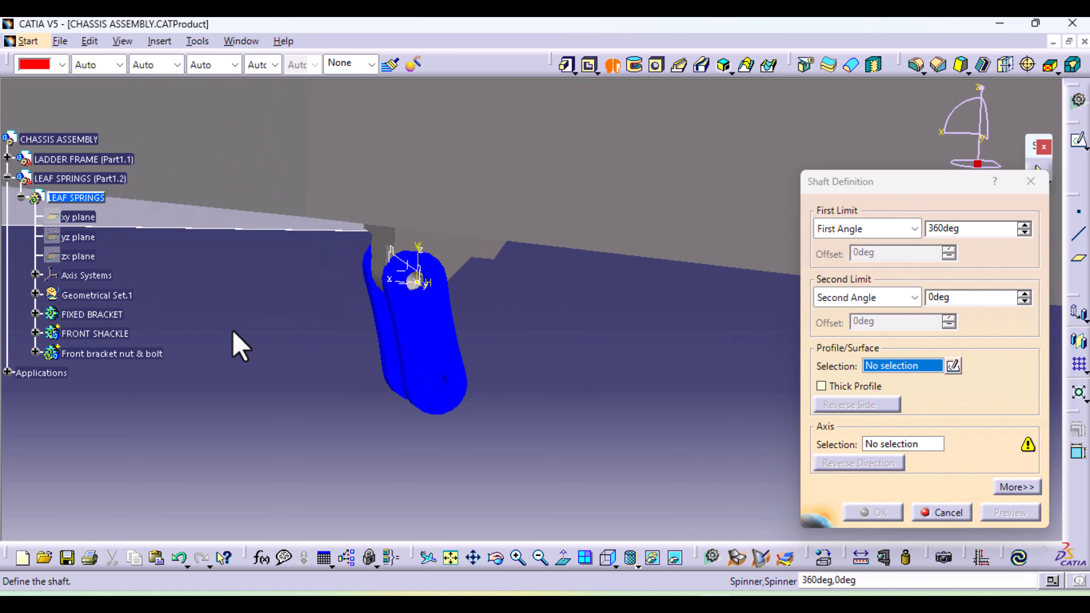
{"action": "left_click", "coordinate": [35, 352]}
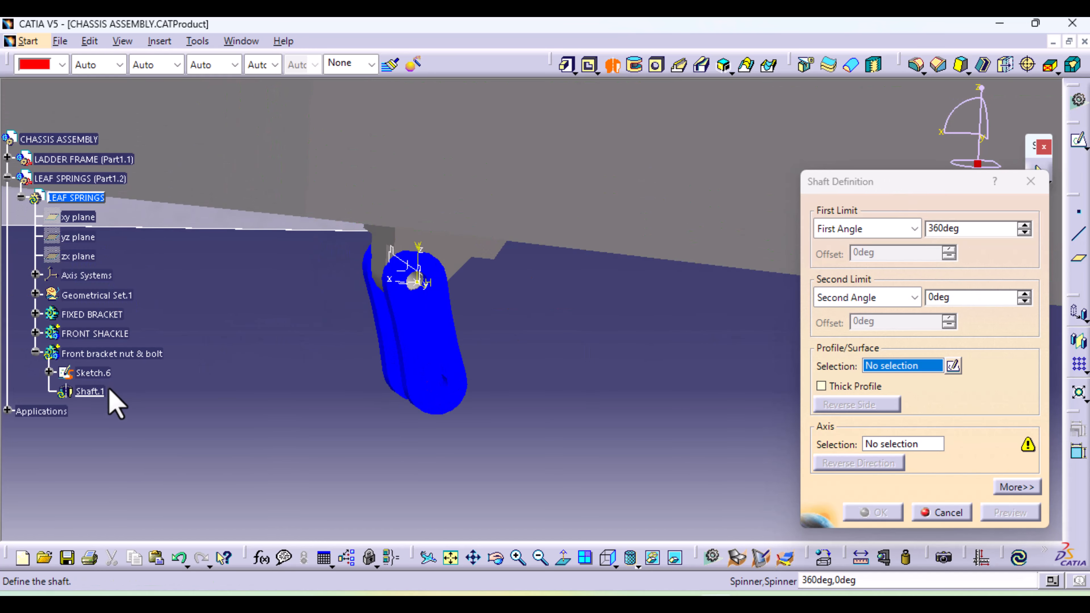
{"action": "left_click", "coordinate": [93, 372]}
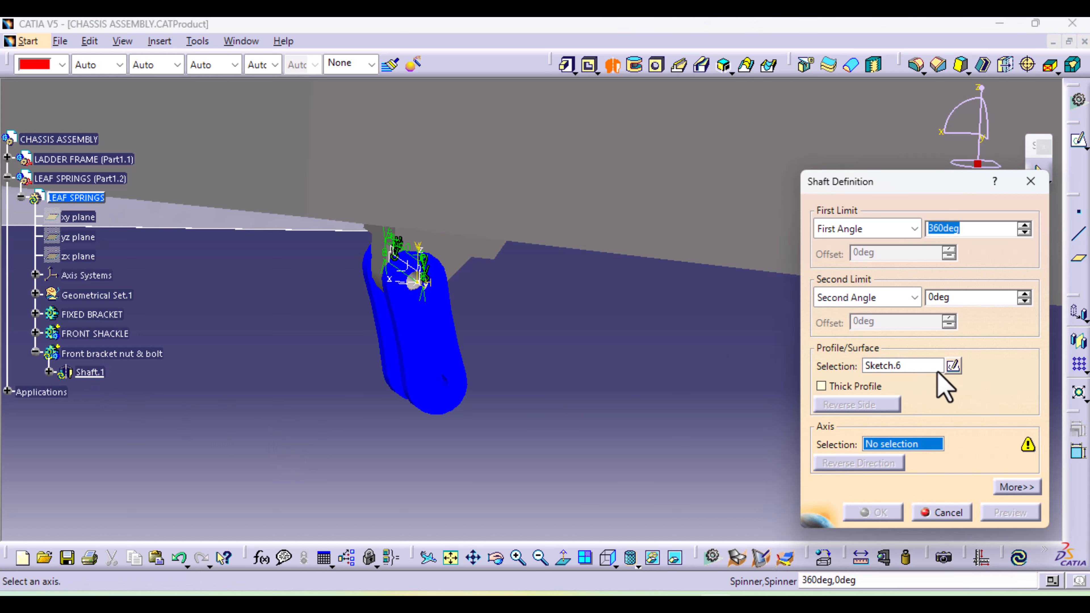
{"action": "mouse_move", "coordinate": [479, 400]}
{"action": "middle_mouse_down"}
{"action": "mouse_move", "coordinate": [451, 370]}
{"action": "mouse_move", "coordinate": [494, 409]}
{"action": "mouse_move", "coordinate": [529, 244]}
{"action": "mouse_move", "coordinate": [526, 206]}
{"action": "middle_mouse_up"}
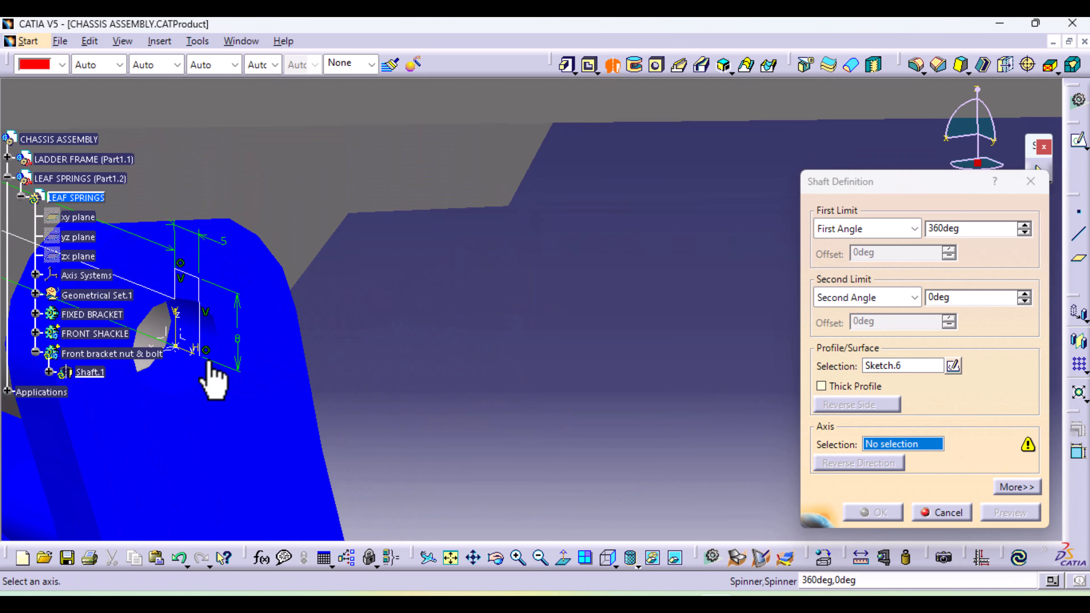
{"action": "left_click", "coordinate": [194, 355]}
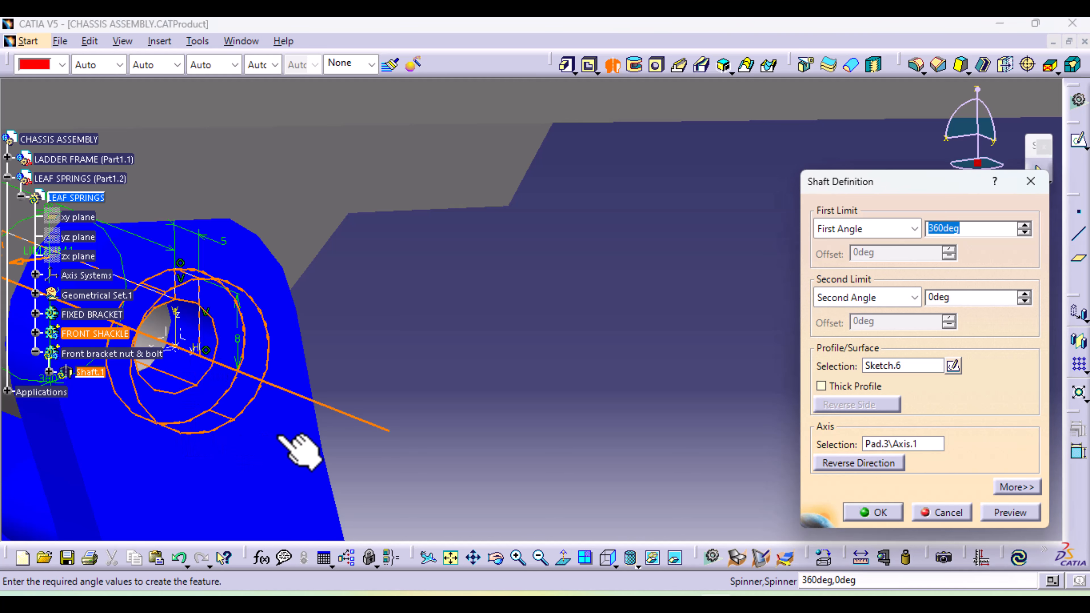
{"action": "middle_click_drag", "start_coordinate": [300, 451], "coordinate": [629, 474]}
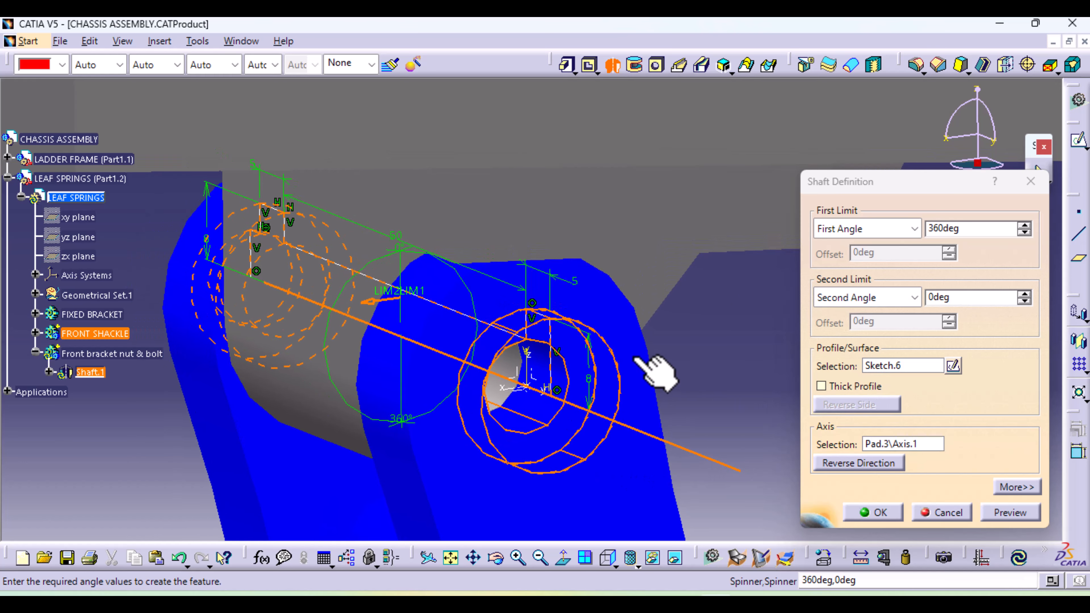
{"action": "left_click", "coordinate": [876, 512]}
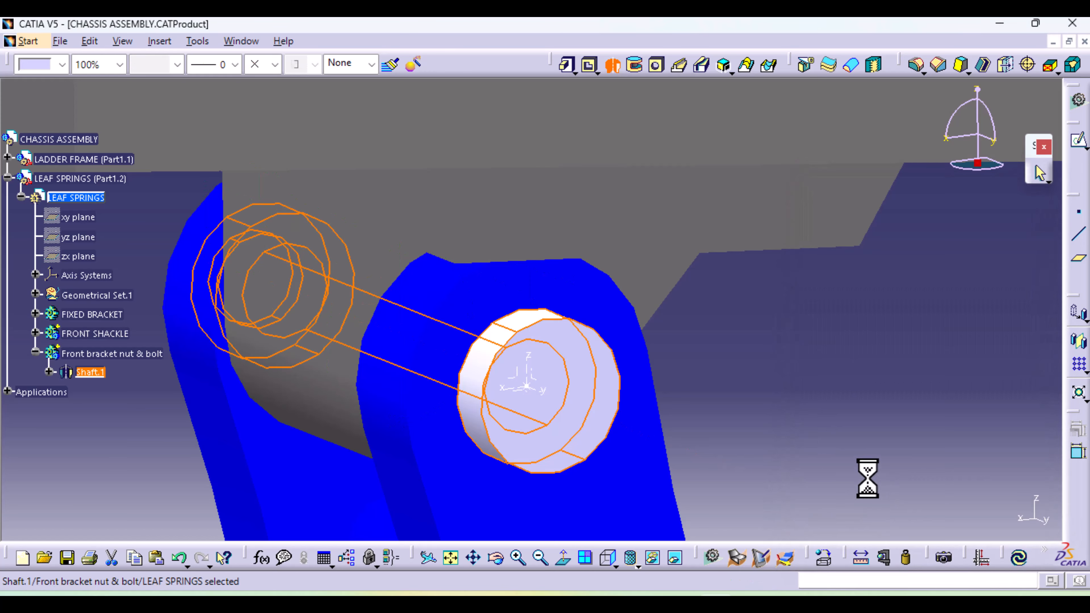
Start a sketch on the ZX plane of the axis system located at the bolt head
{"action": "middle_click_drag", "start_coordinate": [737, 385], "coordinate": [713, 468]}
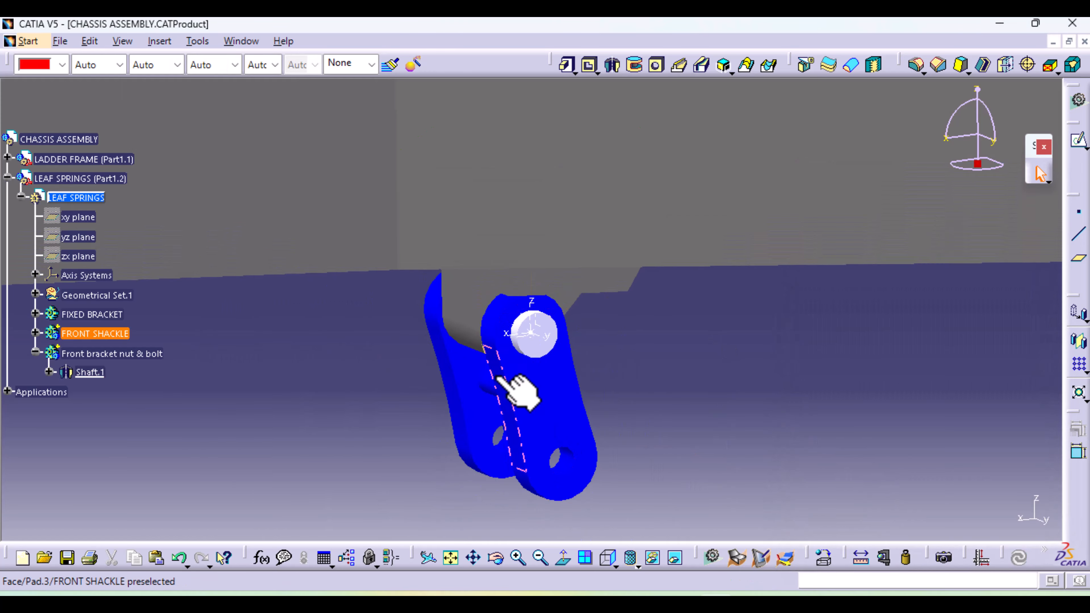
{"action": "middle_click_drag", "start_coordinate": [520, 374], "coordinate": [567, 608]}
{"action": "middle_click", "coordinate": [290, 402]}
{"action": "middle_click_drag", "start_coordinate": [560, 396], "coordinate": [574, 150]}
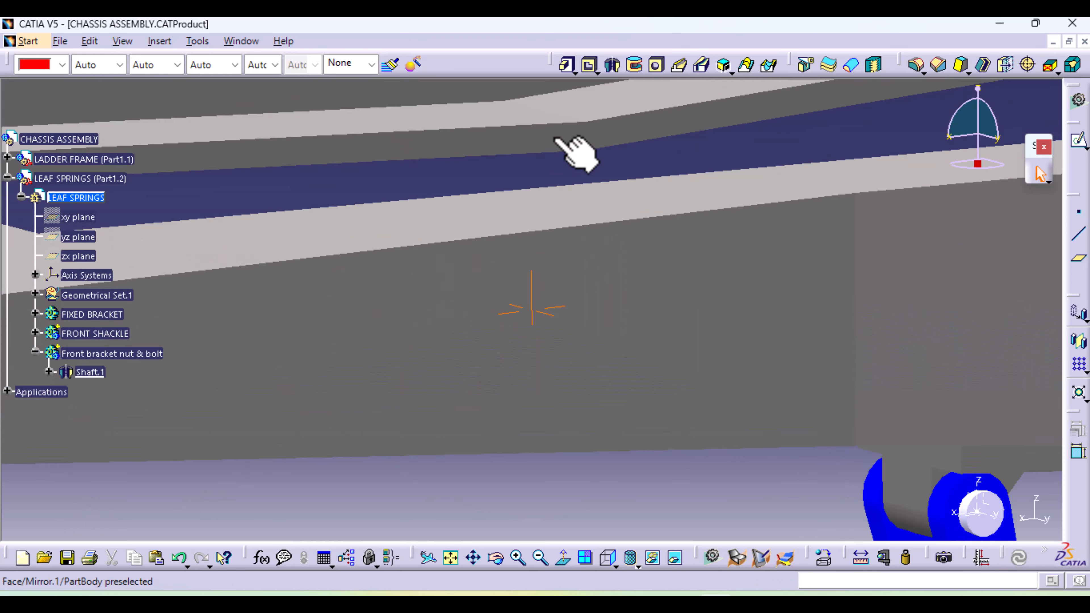
{"action": "middle_click_drag", "start_coordinate": [567, 372], "coordinate": [333, 350]}
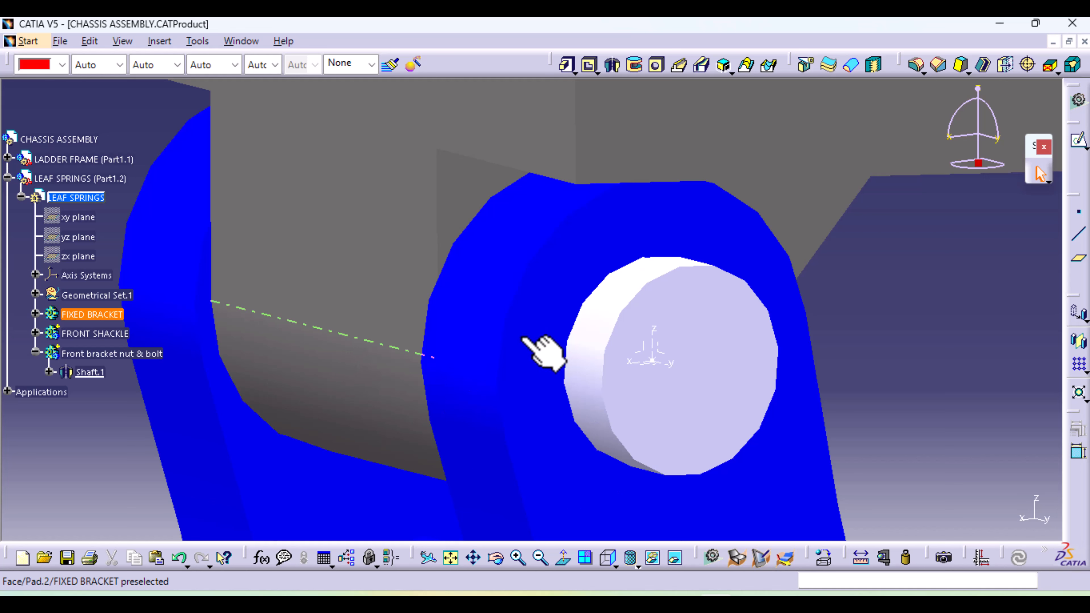
{"action": "left_click", "coordinate": [636, 353]}
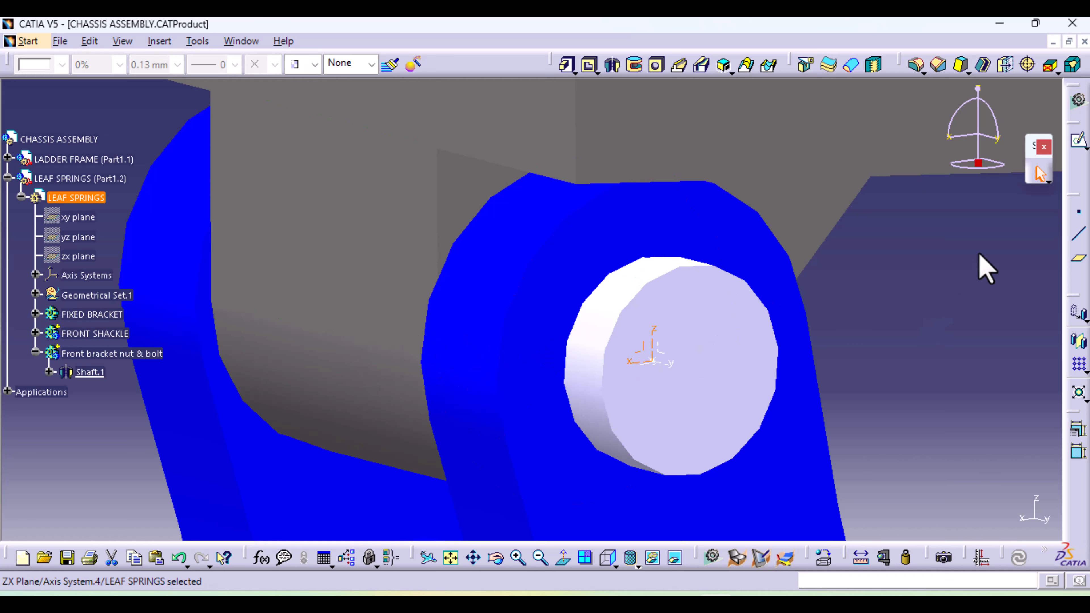
{"action": "left_click", "coordinate": [1078, 141]}
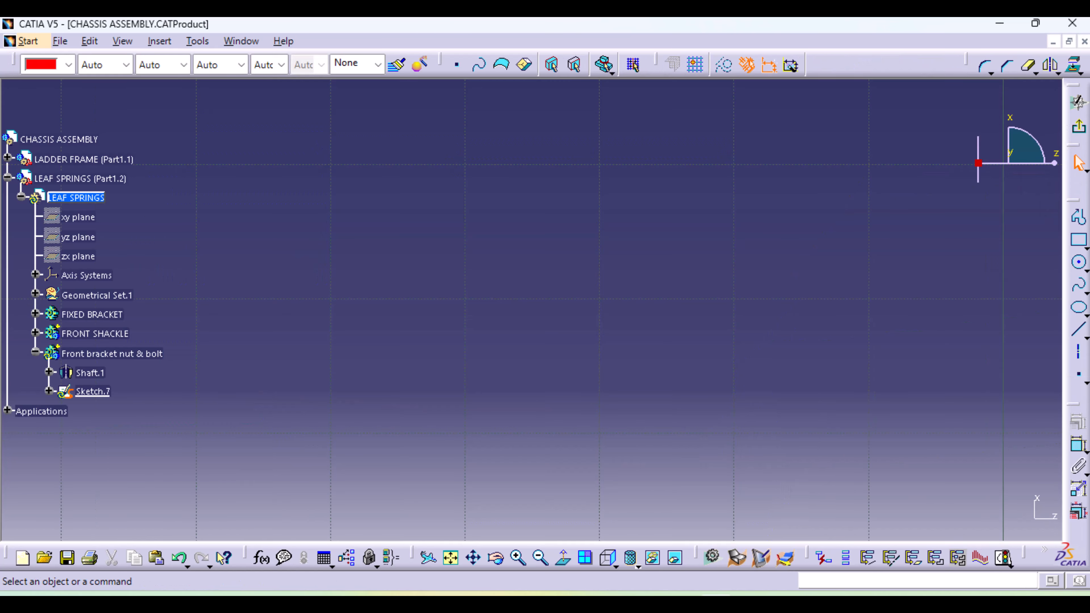
Sketch a hexagon centred on the origin over the bolt head, with an inscribed-circle radius of about 6.5 mm along the horizontal axis
{"action": "left_click", "coordinate": [452, 558]}
{"action": "mouse_move", "coordinate": [511, 518]}
{"action": "middle_mouse_down"}
{"action": "mouse_move", "coordinate": [554, 253]}
{"action": "mouse_move", "coordinate": [516, 409]}
{"action": "mouse_move", "coordinate": [548, 433]}
{"action": "mouse_move", "coordinate": [557, 282]}
{"action": "mouse_move", "coordinate": [562, 384]}
{"action": "mouse_move", "coordinate": [523, 450]}
{"action": "mouse_move", "coordinate": [506, 451]}
{"action": "mouse_move", "coordinate": [542, 194]}
{"action": "middle_mouse_up"}
{"action": "middle_click_drag", "start_coordinate": [496, 418], "coordinate": [660, 509]}
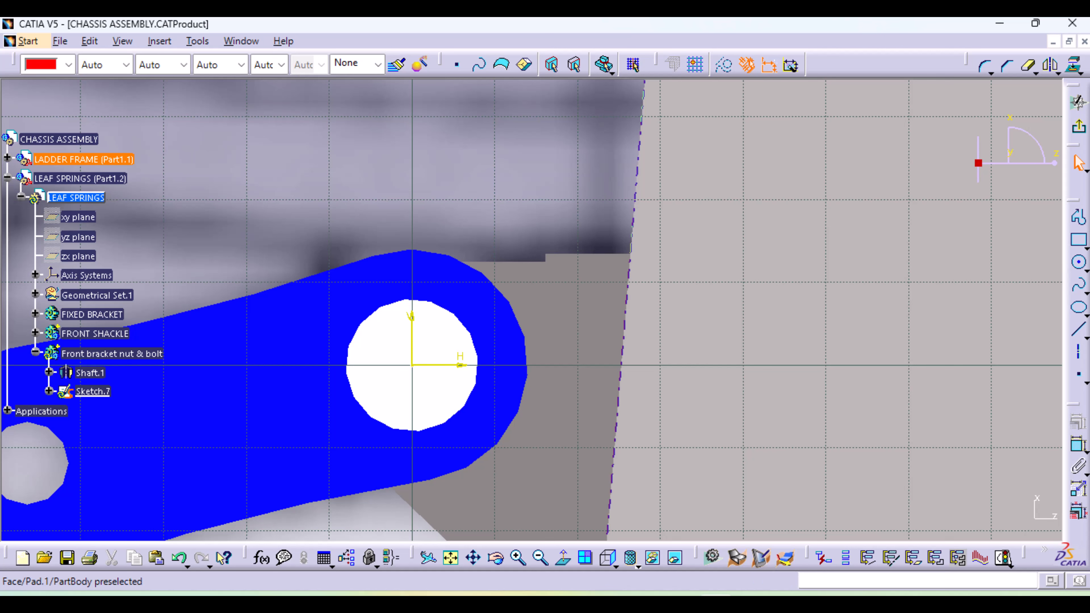
{"action": "left_click", "coordinate": [1086, 247]}
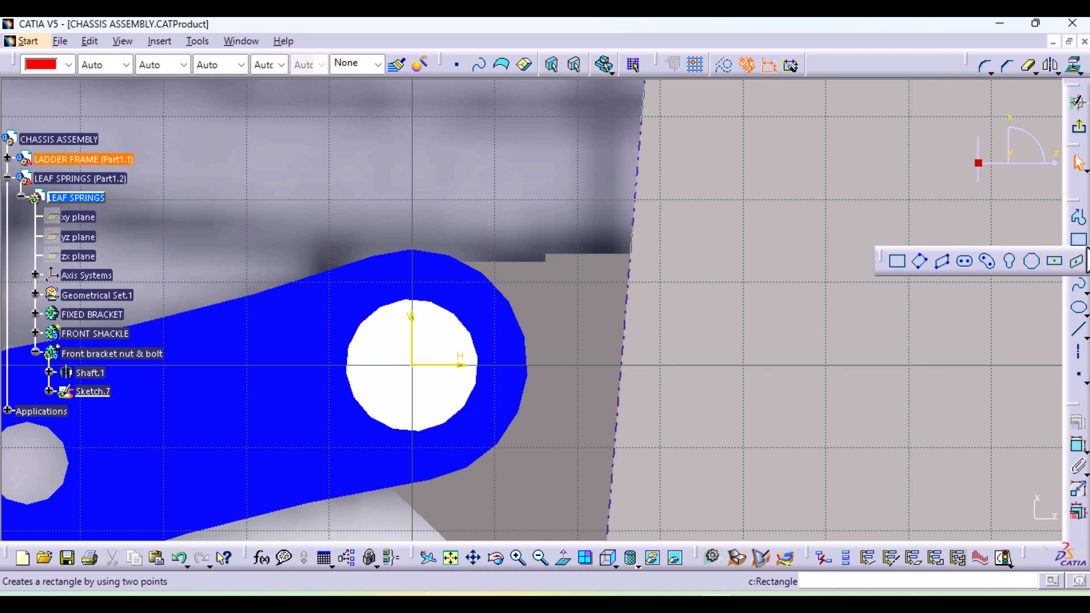
{"action": "left_click", "coordinate": [1033, 263]}
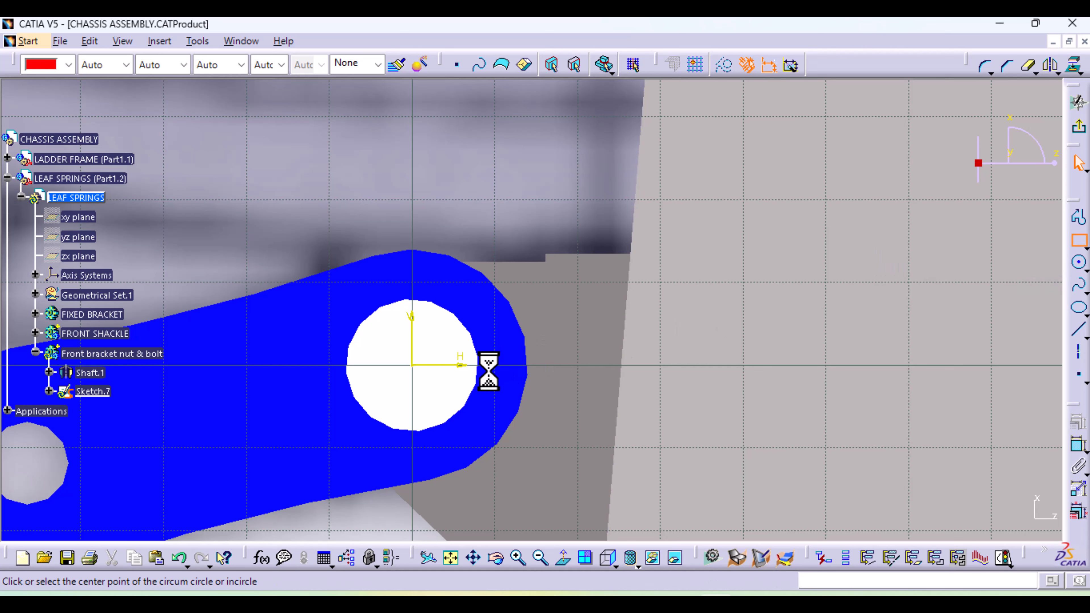
{"action": "left_click", "coordinate": [412, 365]}
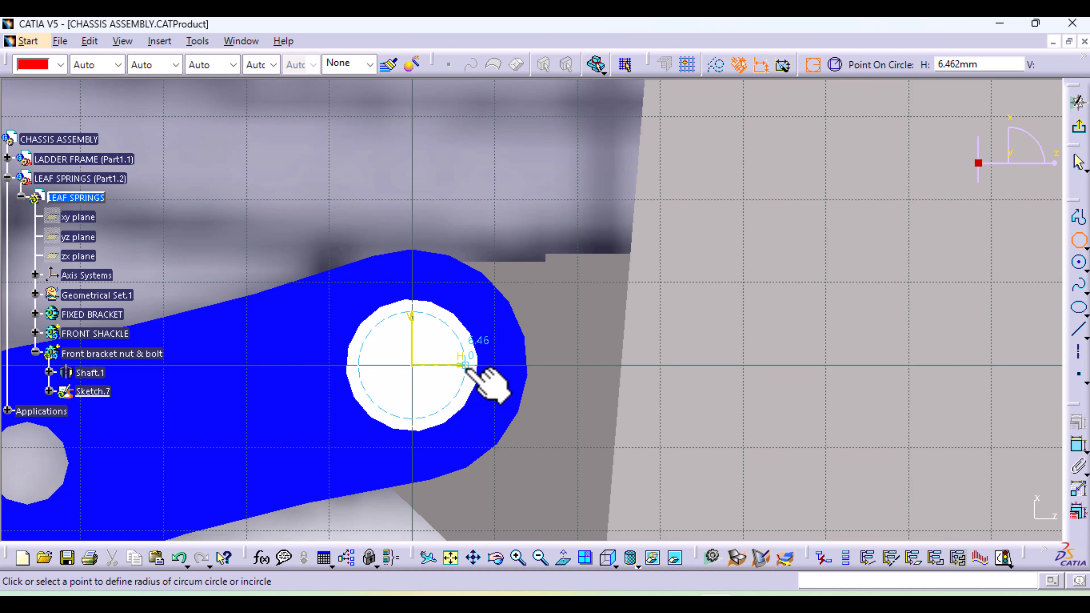
{"action": "left_click", "coordinate": [465, 366]}
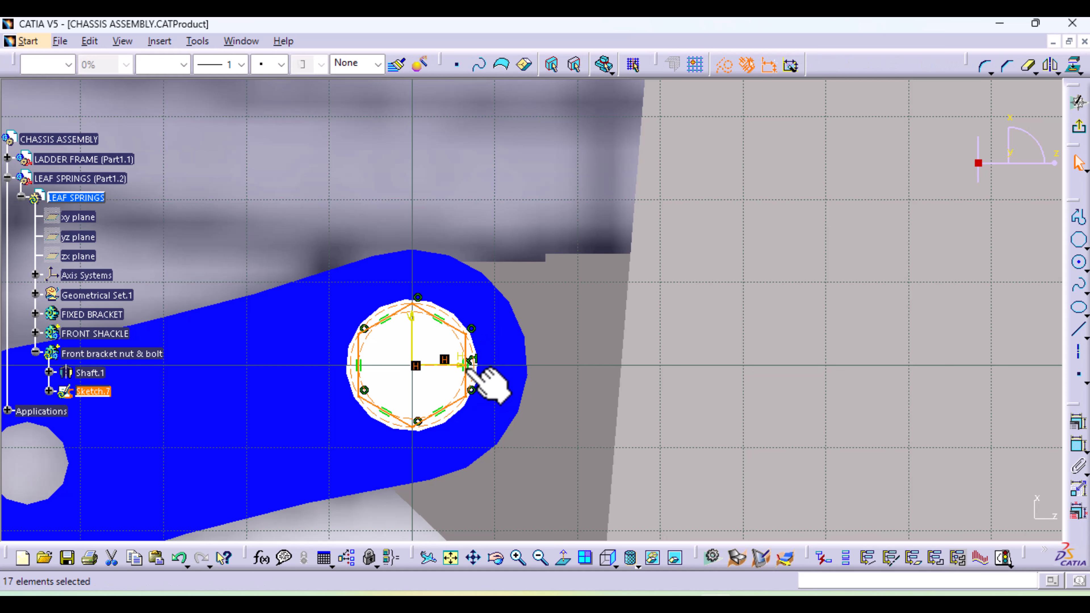
Constrain the distance from the origin to the hexagon's corner to 8 mm and exit the sketch
{"action": "mouse_move", "coordinate": [487, 487]}
{"action": "middle_mouse_down", "text": "ctrl"}
{"action": "mouse_move", "coordinate": [505, 399]}
{"action": "mouse_move", "coordinate": [499, 439]}
{"action": "mouse_move", "coordinate": [640, 324]}
{"action": "mouse_move", "coordinate": [696, 332]}
{"action": "middle_mouse_up", "text": "ctrl"}
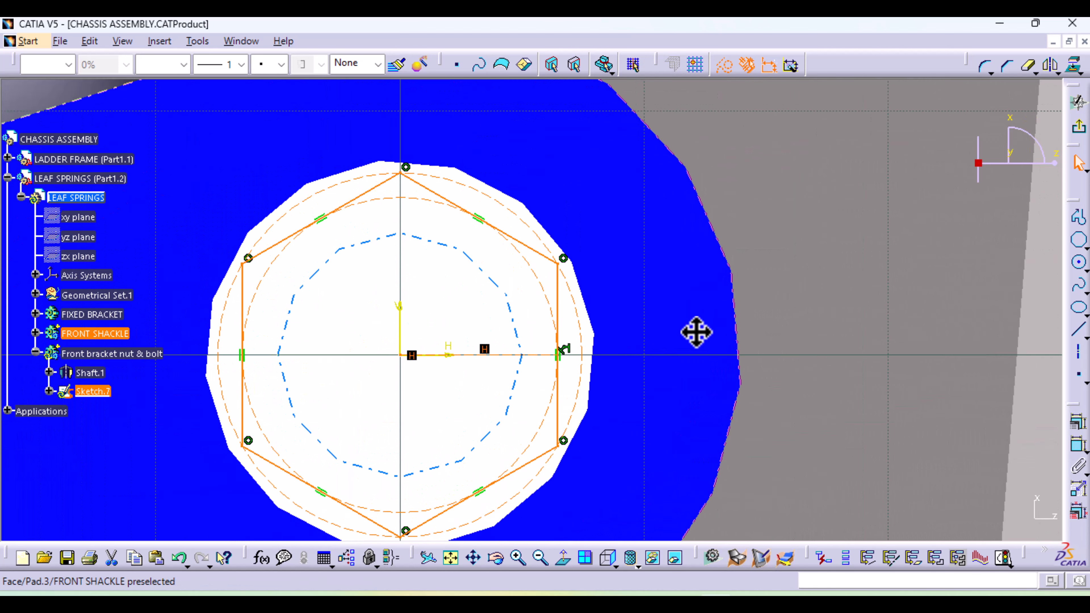
{"action": "left_click", "coordinate": [1077, 446]}
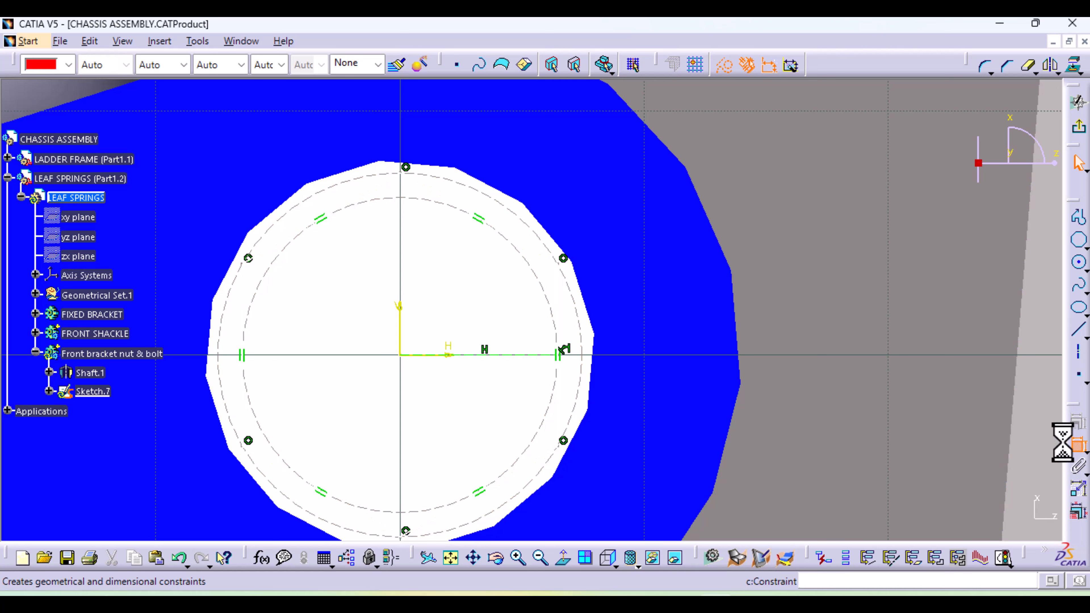
{"action": "left_click", "coordinate": [400, 354]}
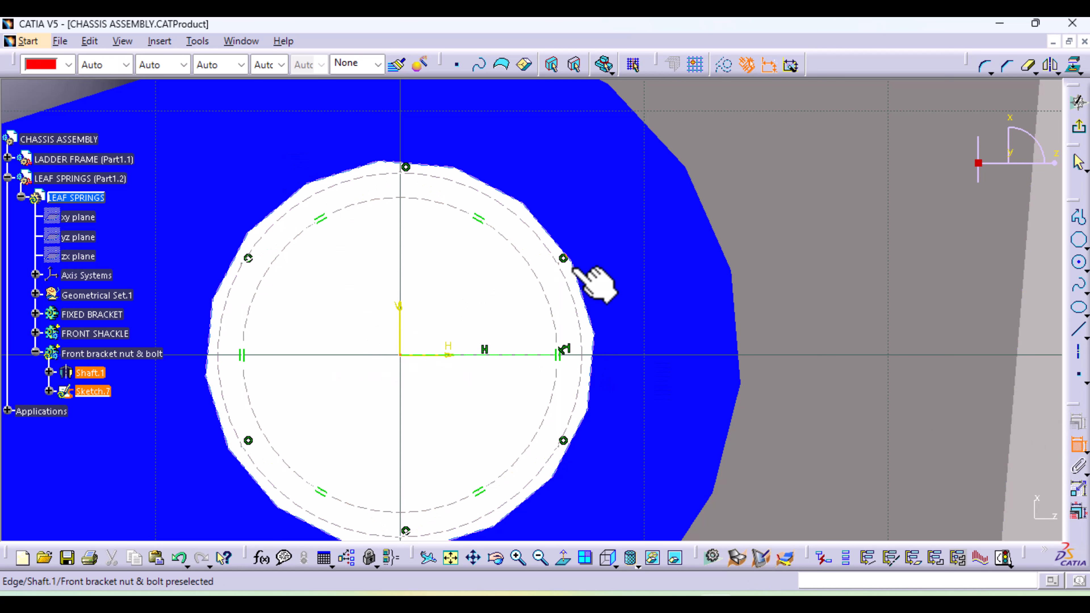
{"action": "left_click", "coordinate": [558, 263]}
{"action": "left_click", "coordinate": [485, 277]}
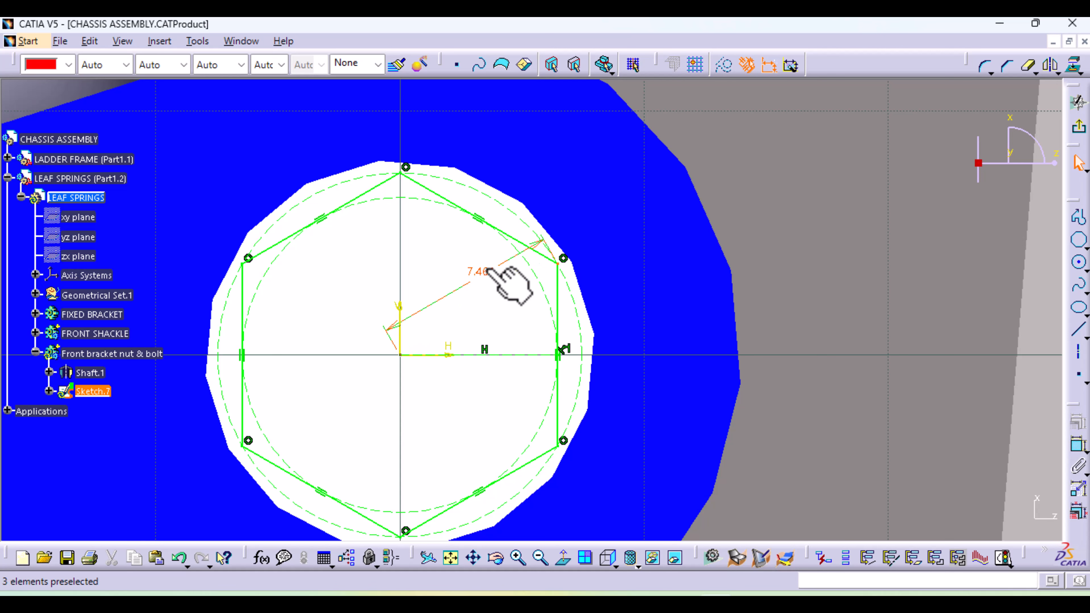
{"action": "double_click", "coordinate": [489, 275]}
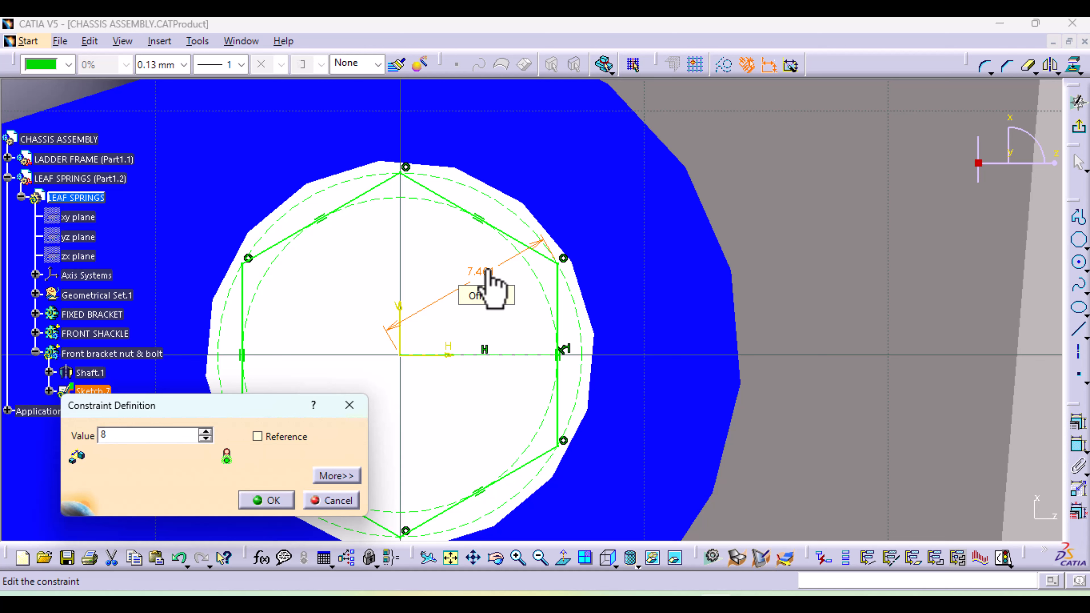
{"action": "type", "text": "8"}
{"action": "key", "text": "Return"}
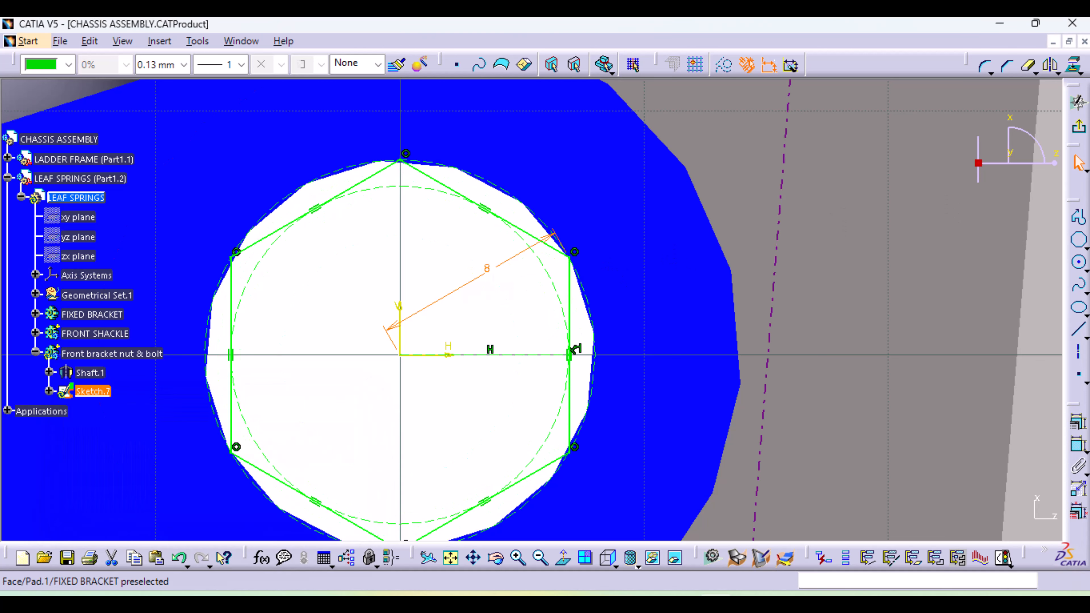
{"action": "left_click", "coordinate": [1077, 128]}
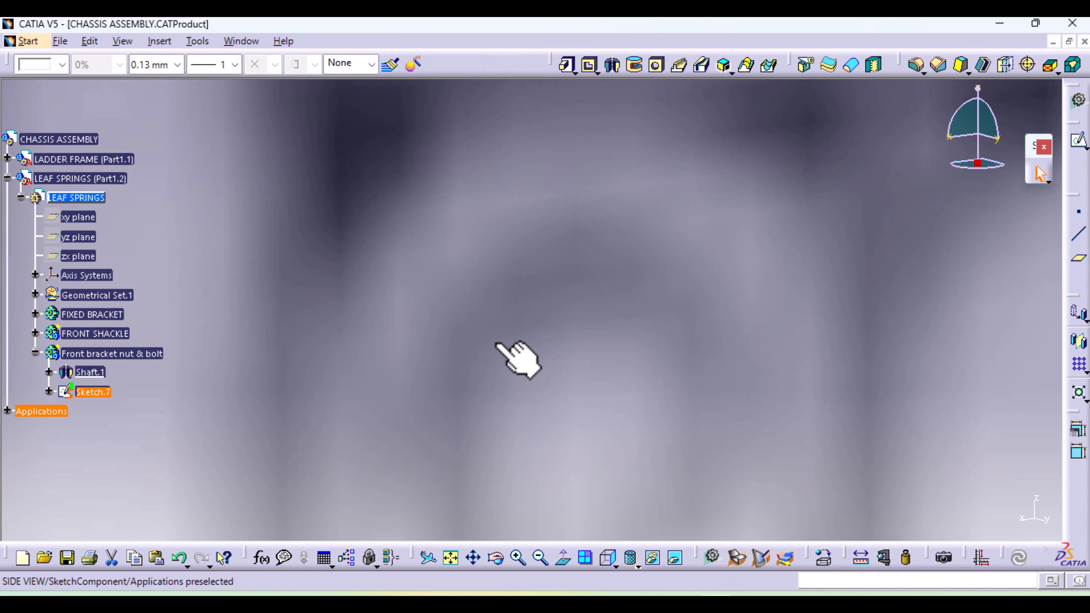
Reopen the hexagon sketch and add a circle centred on the origin, larger than the shackle's rounded end, then exit the sketch
{"action": "middle_click_drag", "start_coordinate": [501, 344], "coordinate": [510, 579]}
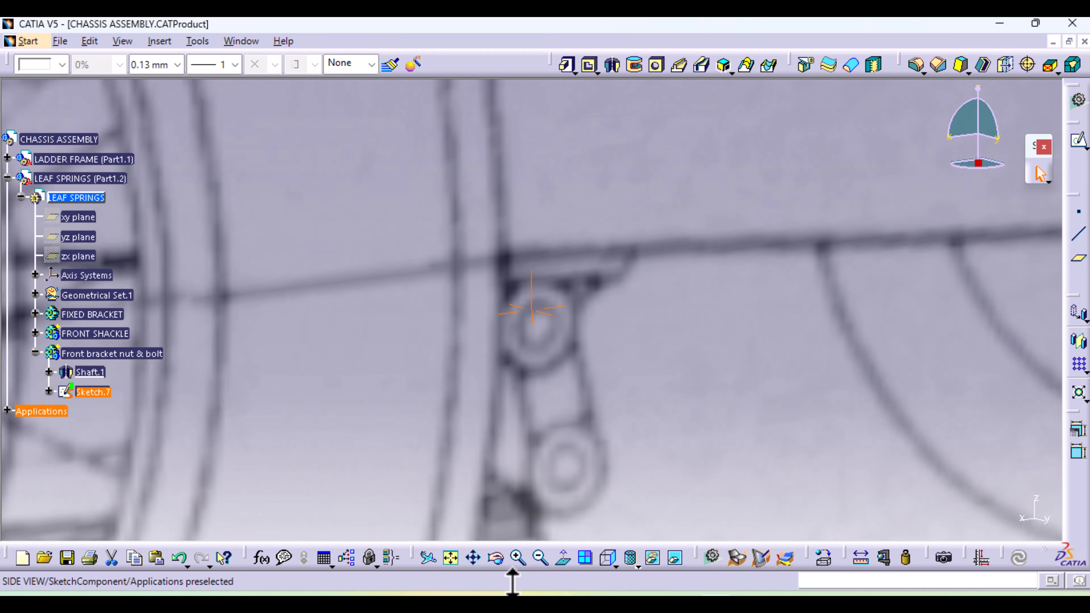
{"action": "double_click", "coordinate": [87, 391]}
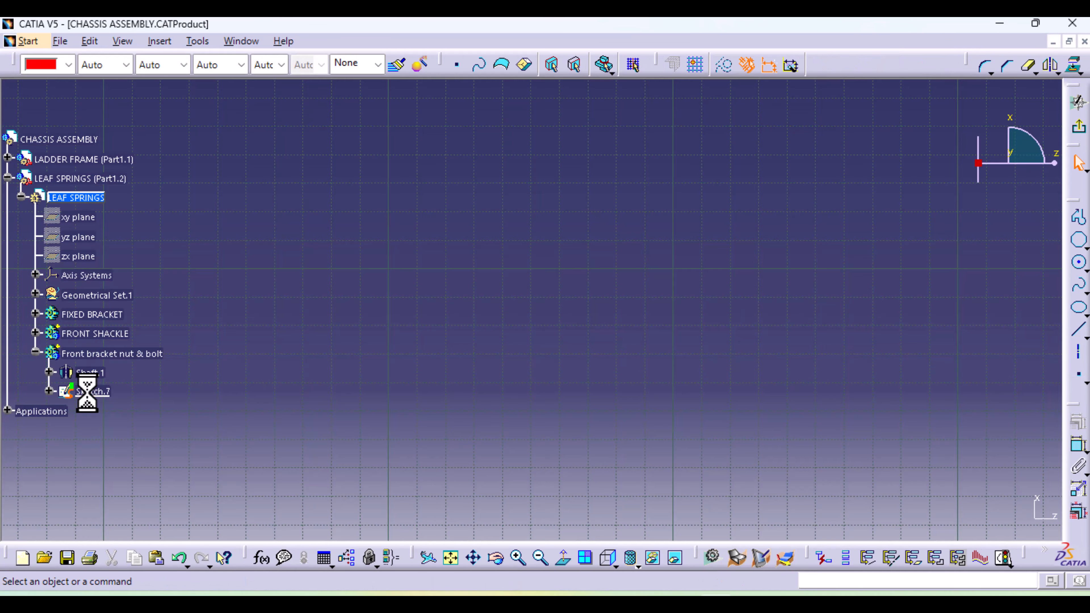
{"action": "left_click", "coordinate": [448, 561]}
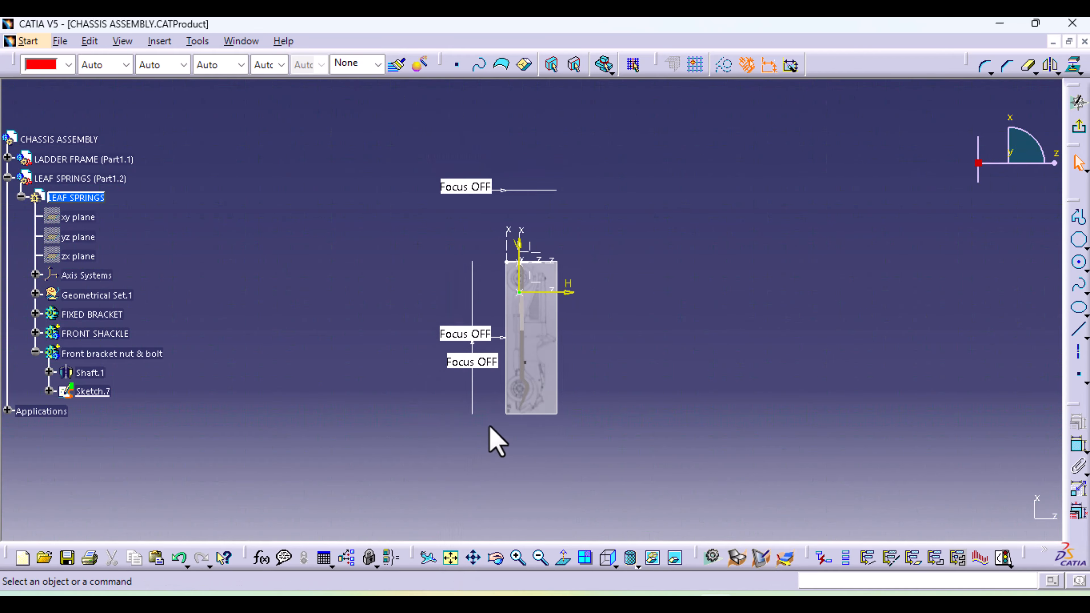
{"action": "mouse_move", "coordinate": [537, 382]}
{"action": "middle_mouse_down"}
{"action": "mouse_move", "coordinate": [538, 118]}
{"action": "mouse_move", "coordinate": [564, 560]}
{"action": "mouse_move", "coordinate": [530, 455]}
{"action": "mouse_move", "coordinate": [538, 253]}
{"action": "mouse_move", "coordinate": [525, 105]}
{"action": "mouse_move", "coordinate": [596, 134]}
{"action": "mouse_move", "coordinate": [584, 346]}
{"action": "mouse_move", "coordinate": [514, 387]}
{"action": "mouse_move", "coordinate": [535, 150]}
{"action": "middle_mouse_up"}
{"action": "middle_click_drag", "start_coordinate": [545, 259], "coordinate": [555, 409]}
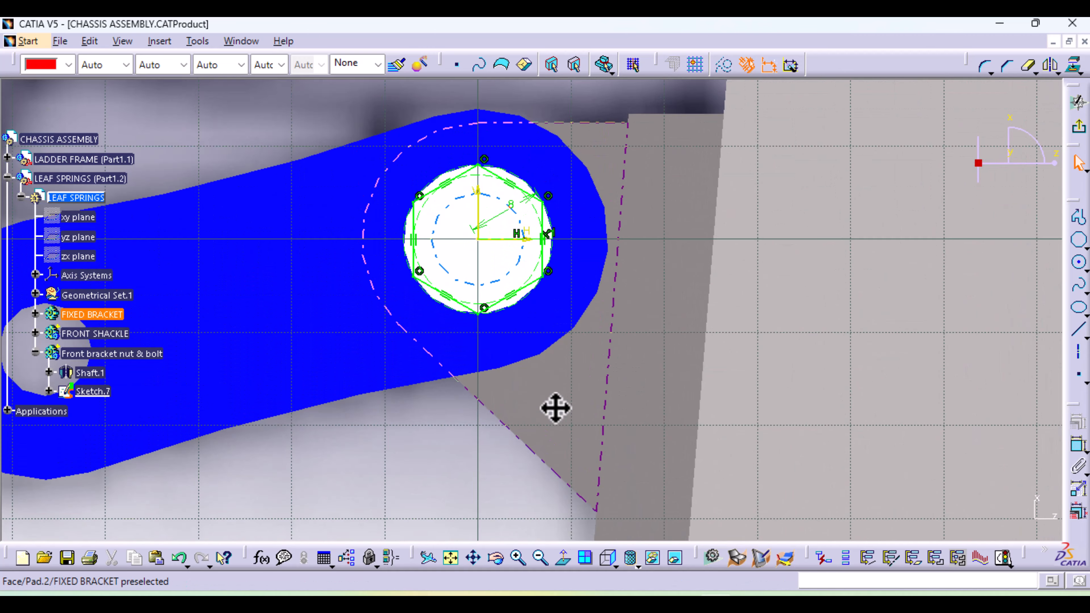
{"action": "left_click", "coordinate": [1080, 264]}
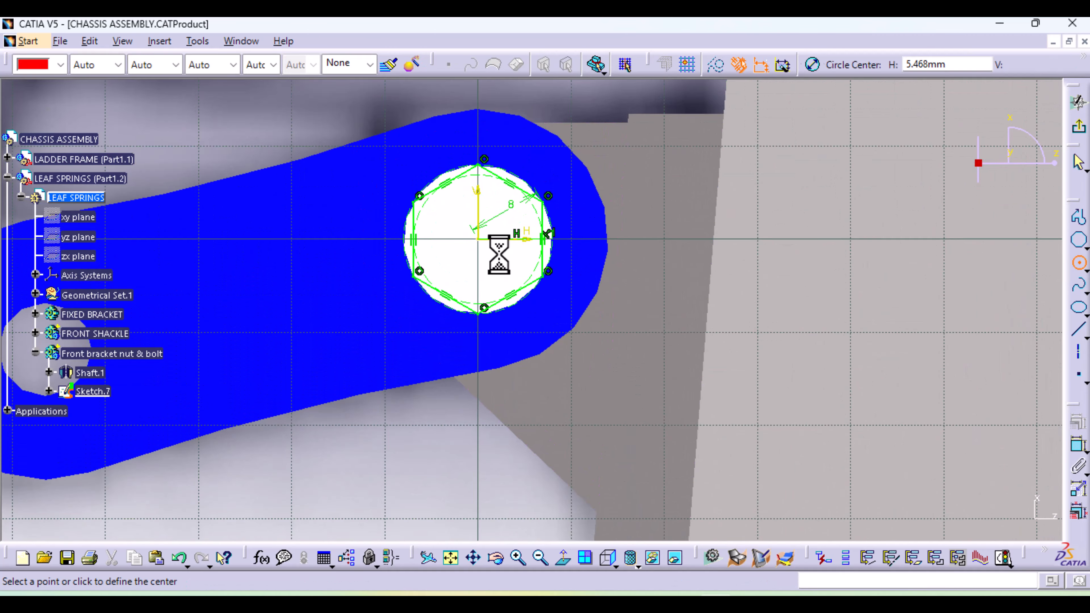
{"action": "left_click", "coordinate": [479, 240]}
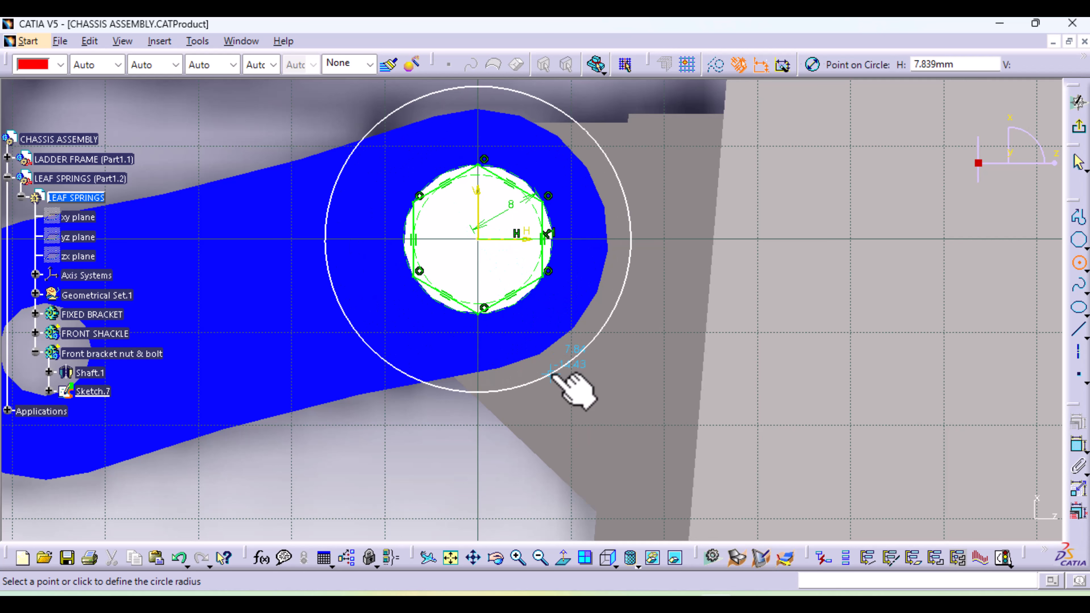
{"action": "left_click", "coordinate": [550, 372]}
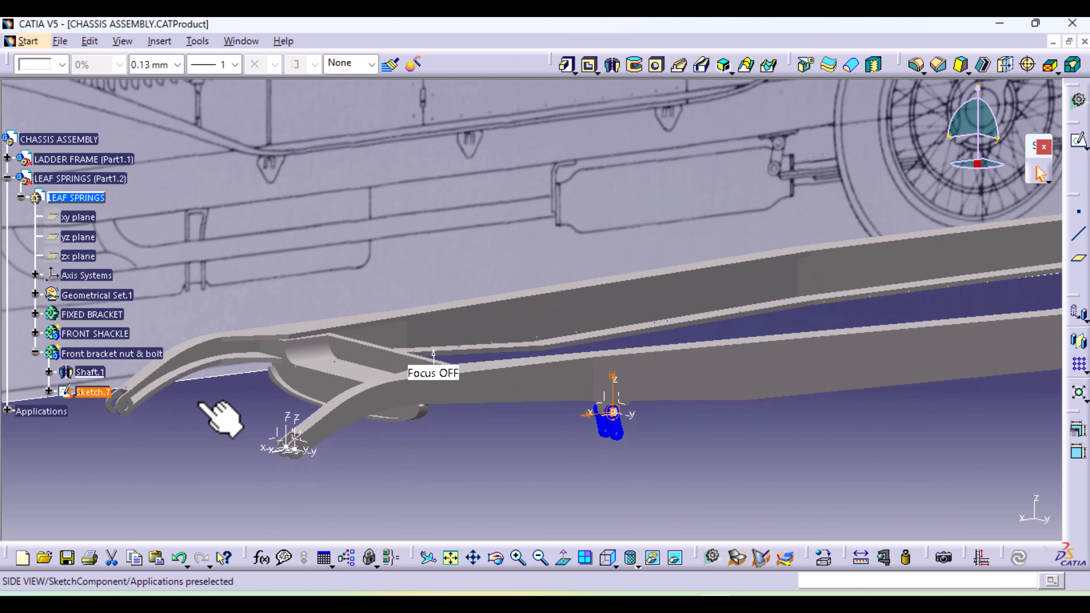
Cut a pocket through the bolt head with the hexagon-and-circle sketch, using an Up to last first limit
{"action": "middle_click_drag", "start_coordinate": [221, 419], "coordinate": [503, 174]}
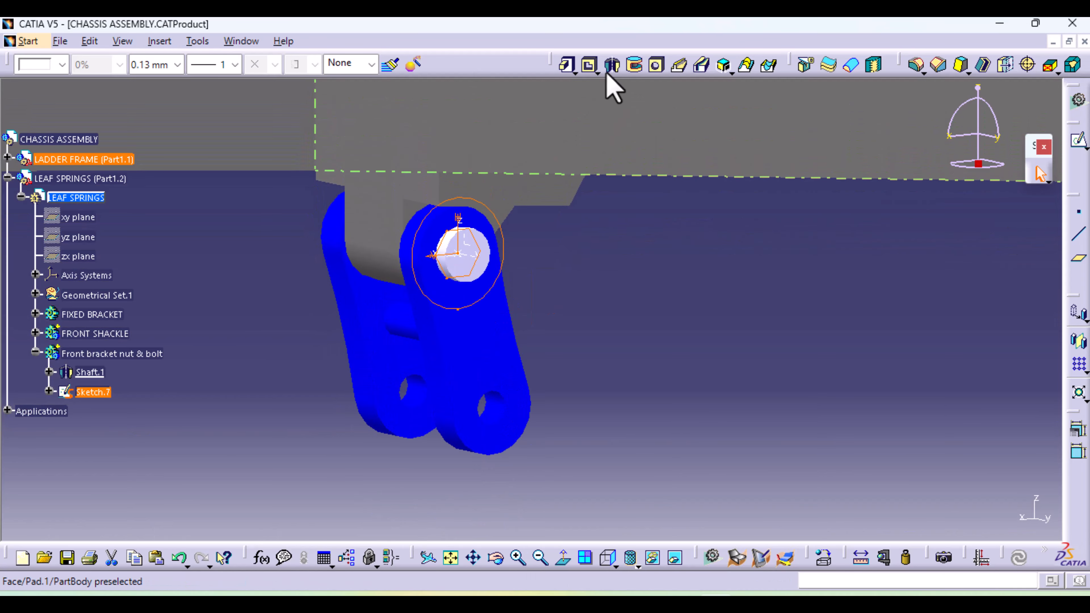
{"action": "left_click", "coordinate": [588, 65]}
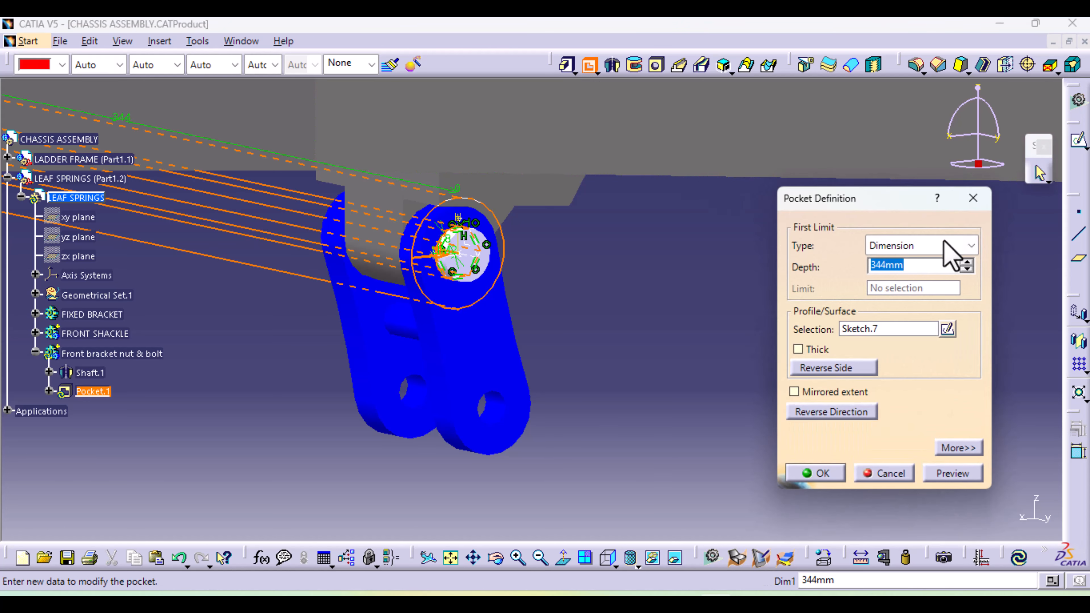
{"action": "left_click", "coordinate": [943, 245]}
{"action": "left_click", "coordinate": [913, 297]}
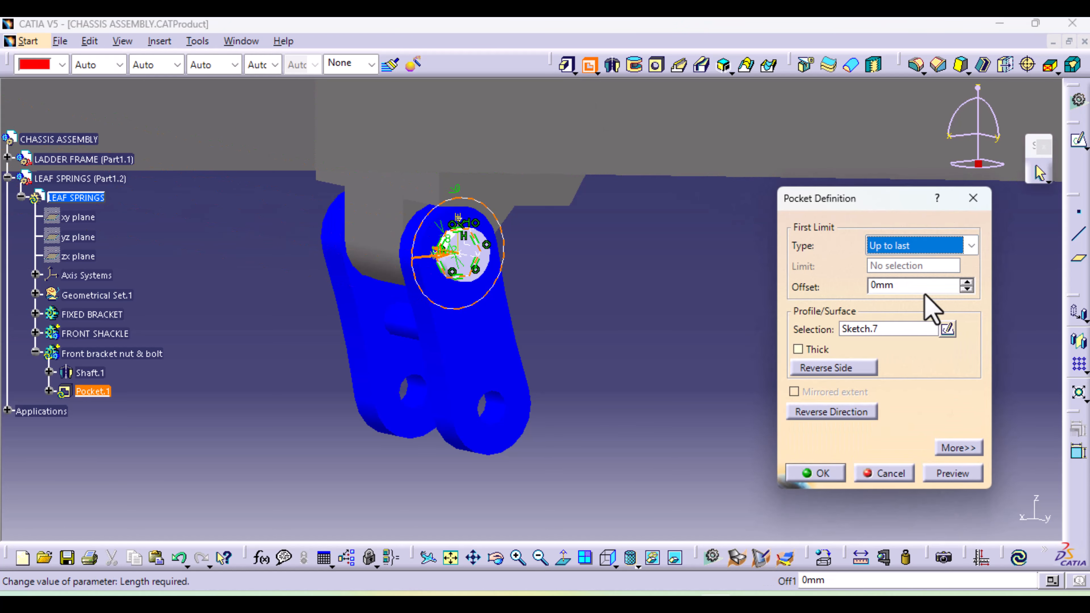
{"action": "left_click", "coordinate": [961, 473]}
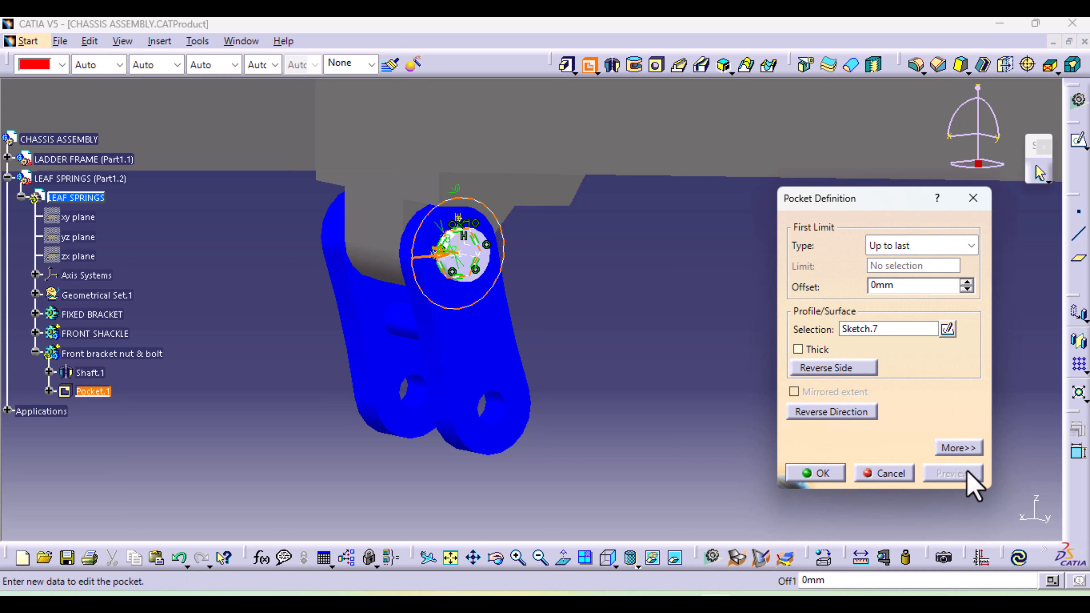
{"action": "left_click", "coordinate": [820, 474]}
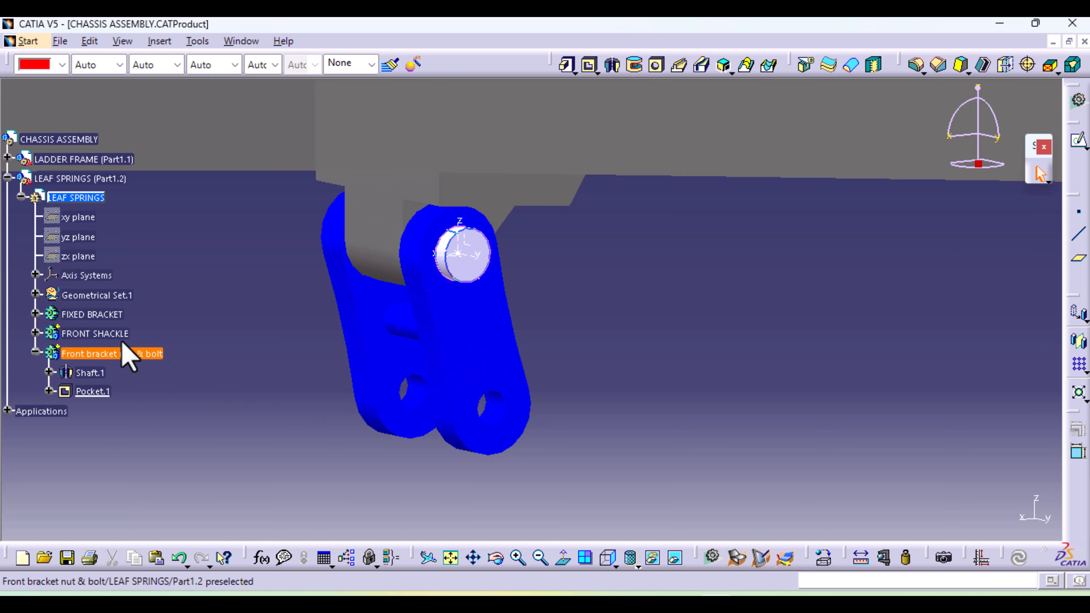
Edit the bolt's hexagonal pocket to set its second limit to Up to last as well
{"action": "left_click", "coordinate": [90, 391]}
{"action": "double_click", "coordinate": [89, 391]}
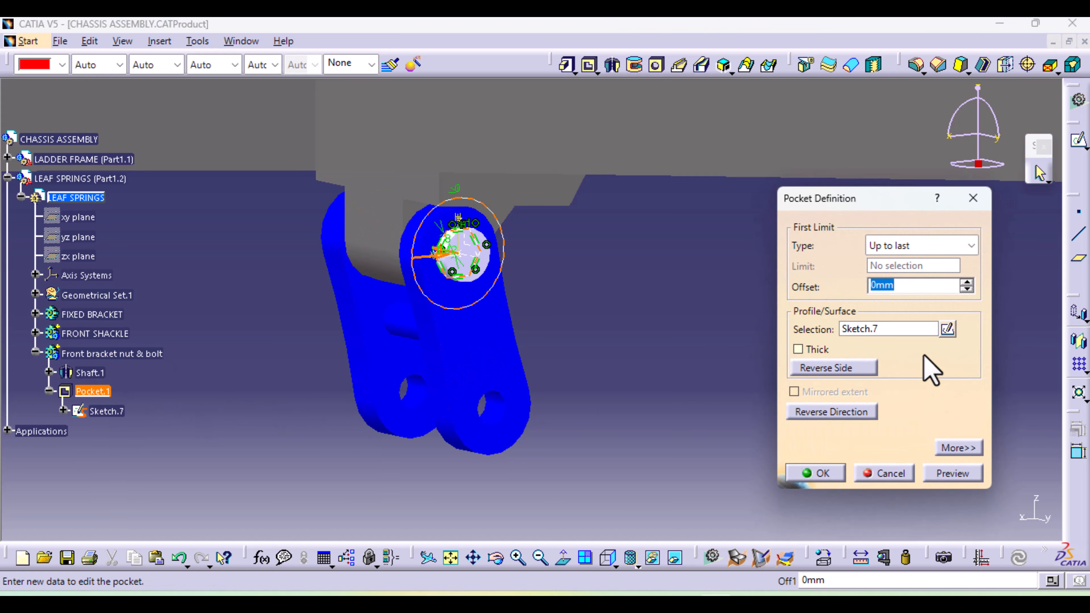
{"action": "left_click", "coordinate": [959, 448]}
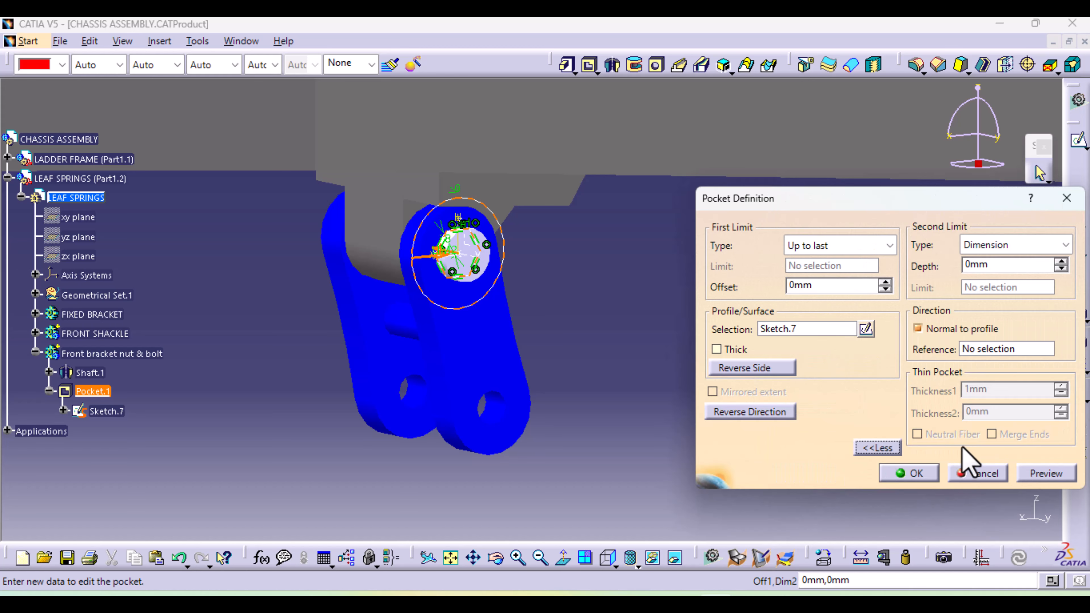
{"action": "left_click", "coordinate": [1056, 245]}
{"action": "left_click", "coordinate": [1021, 297]}
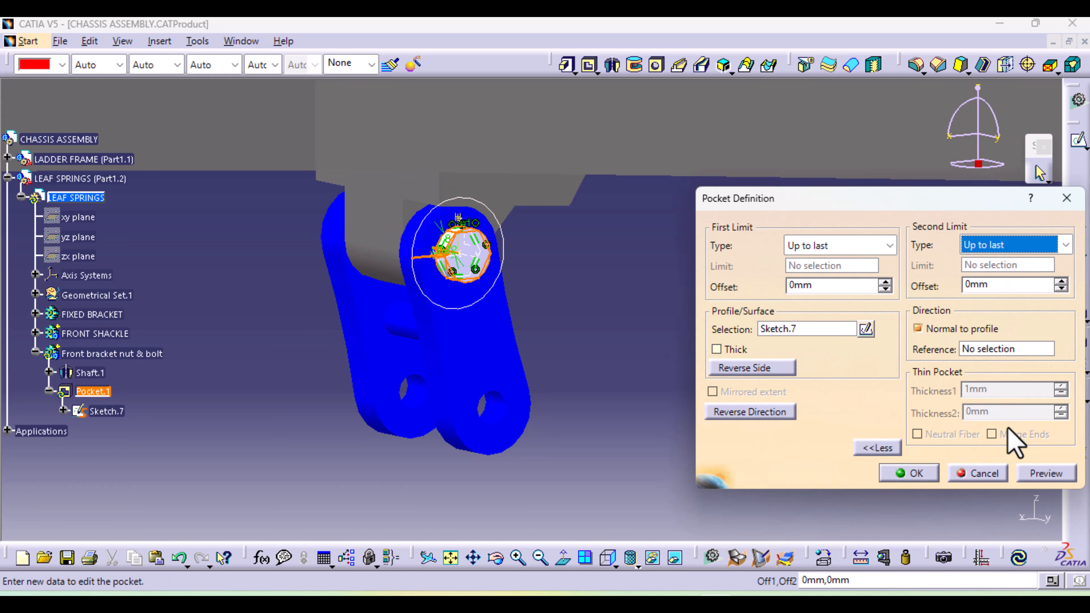
{"action": "left_click", "coordinate": [1042, 475]}
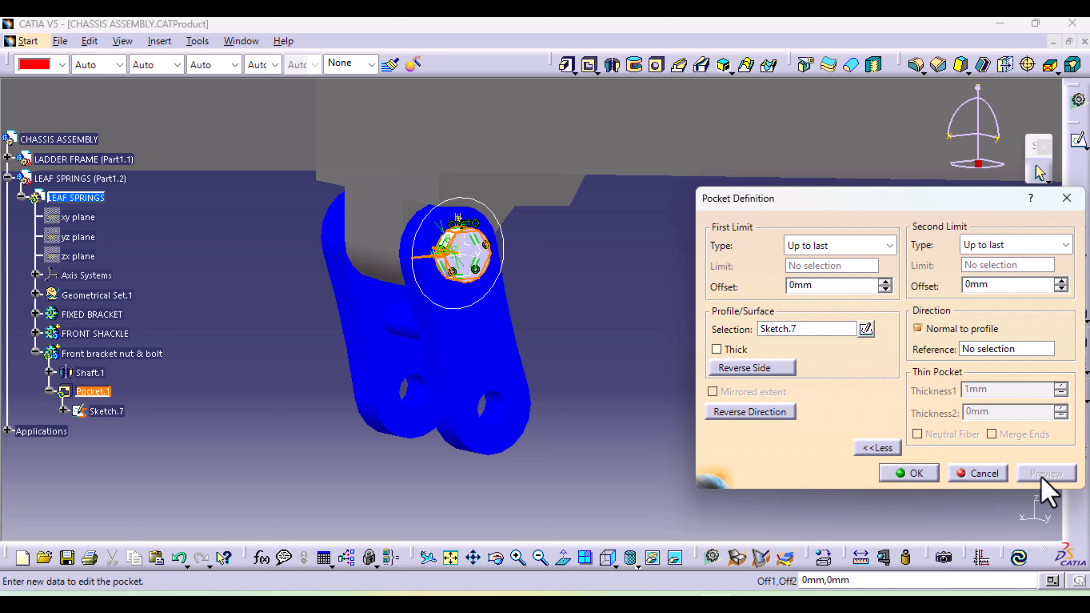
{"action": "left_click", "coordinate": [935, 477]}
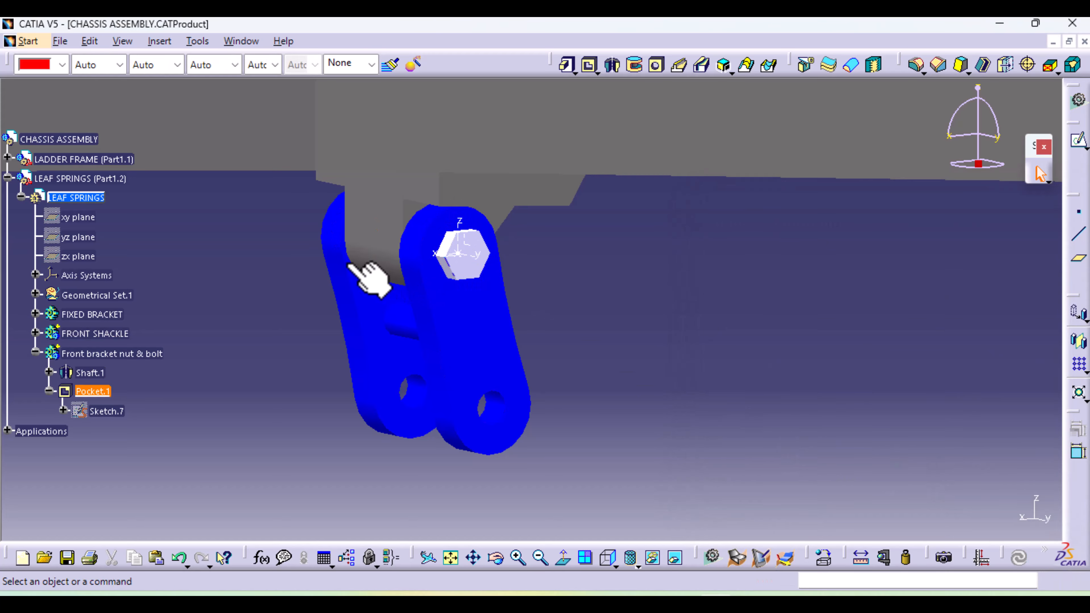
Insert a new body in the LEAF SPRINGS part and rename it "Front bolt"
{"action": "middle_click_drag", "start_coordinate": [390, 309], "coordinate": [425, 348]}
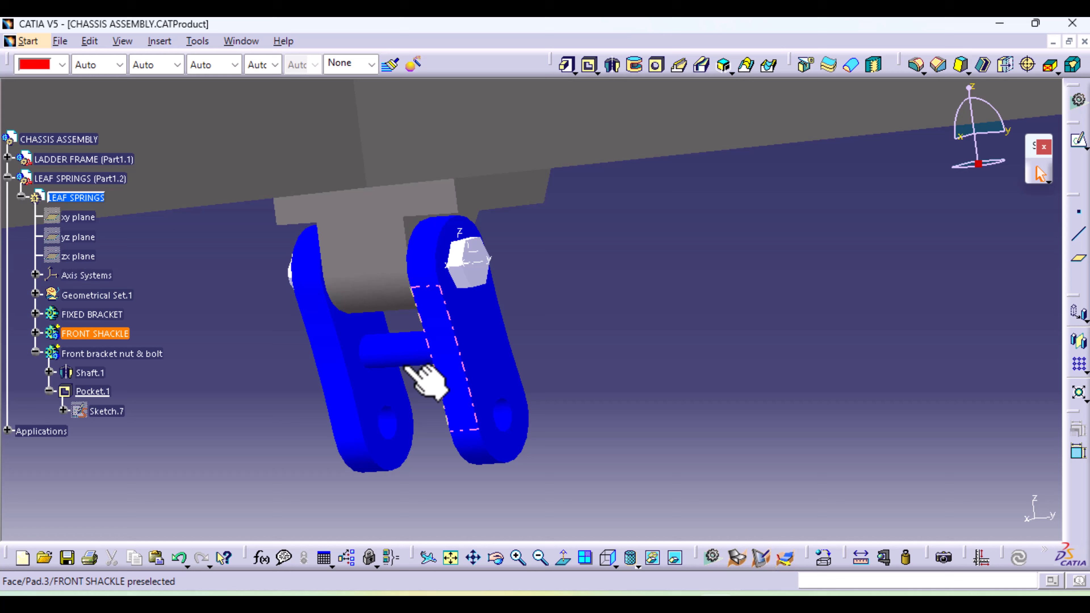
{"action": "left_click", "coordinate": [35, 353]}
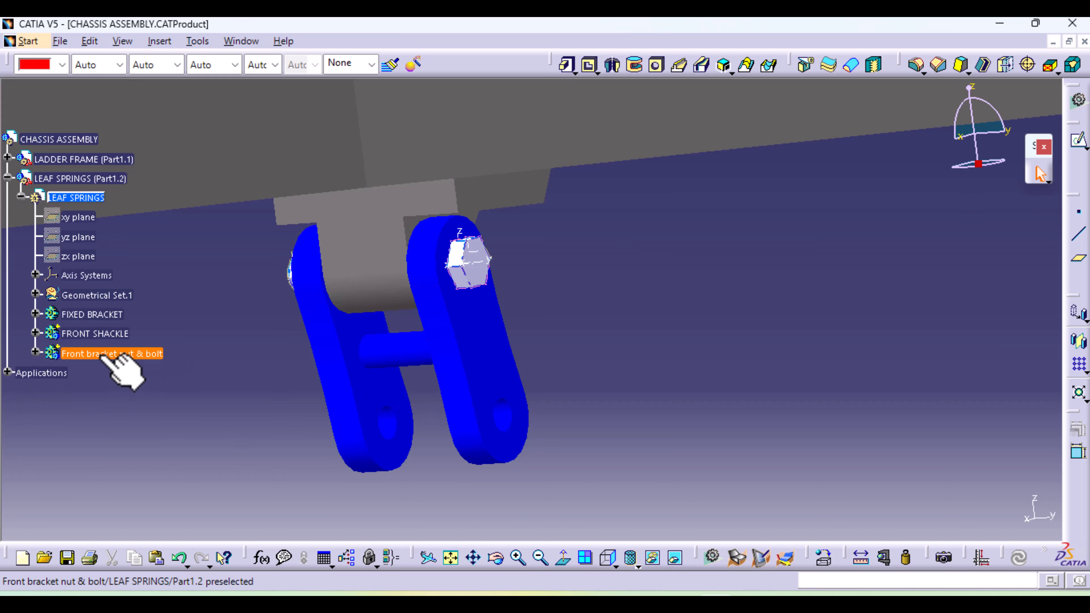
{"action": "middle_click_drag", "start_coordinate": [628, 273], "coordinate": [603, 367]}
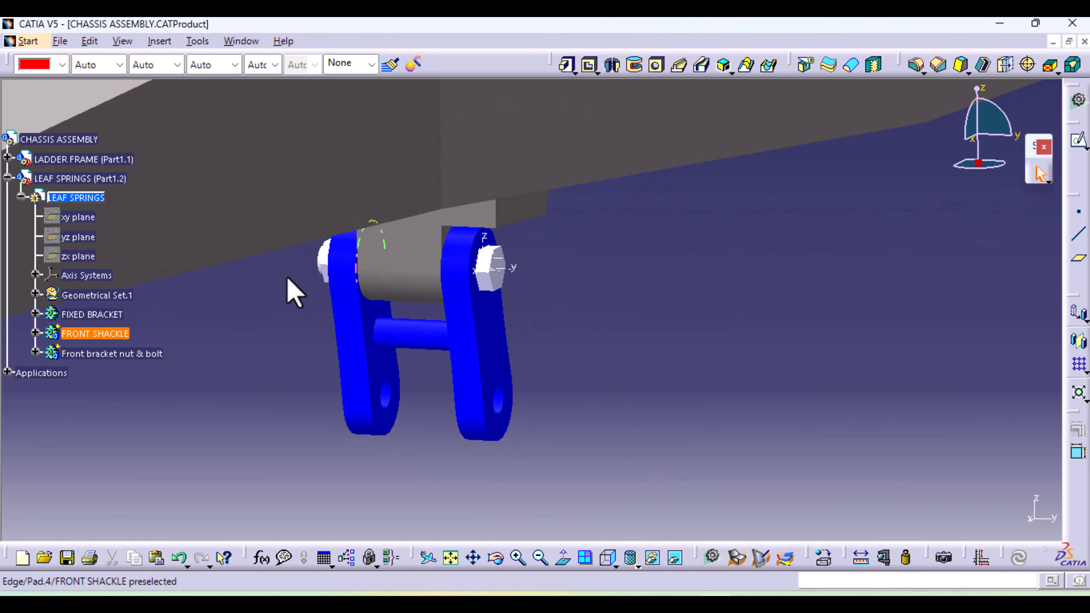
{"action": "middle_click_drag", "start_coordinate": [596, 314], "coordinate": [647, 400]}
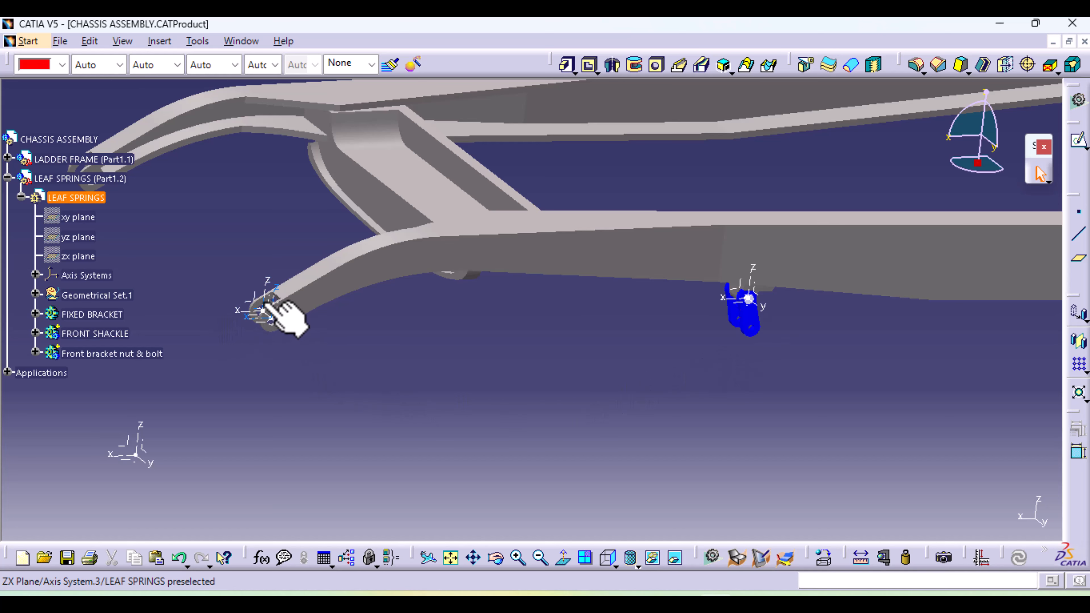
{"action": "left_click", "coordinate": [275, 322]}
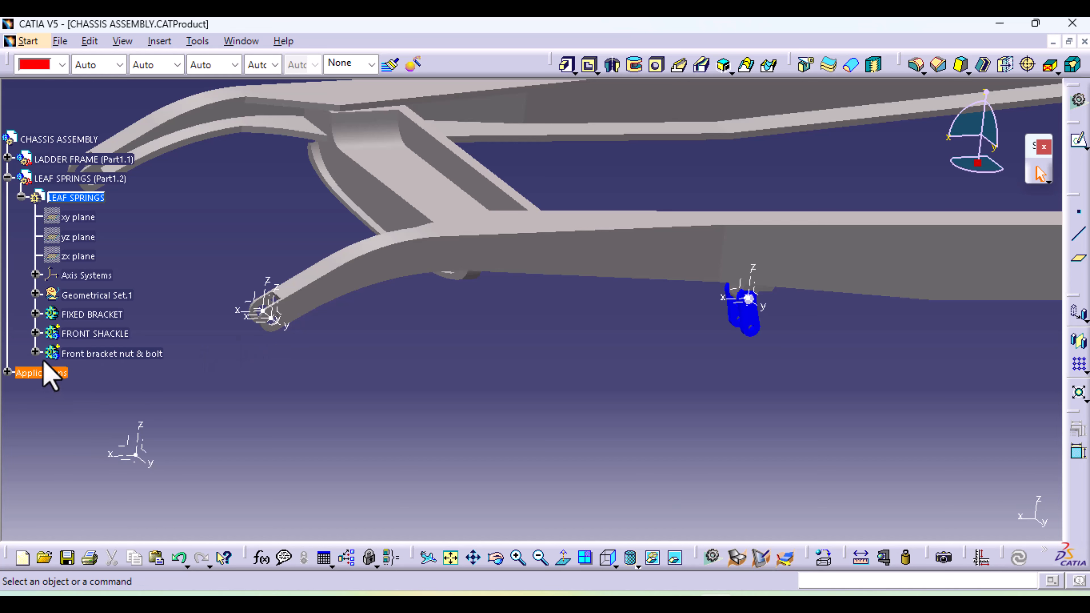
{"action": "left_click", "coordinate": [153, 41]}
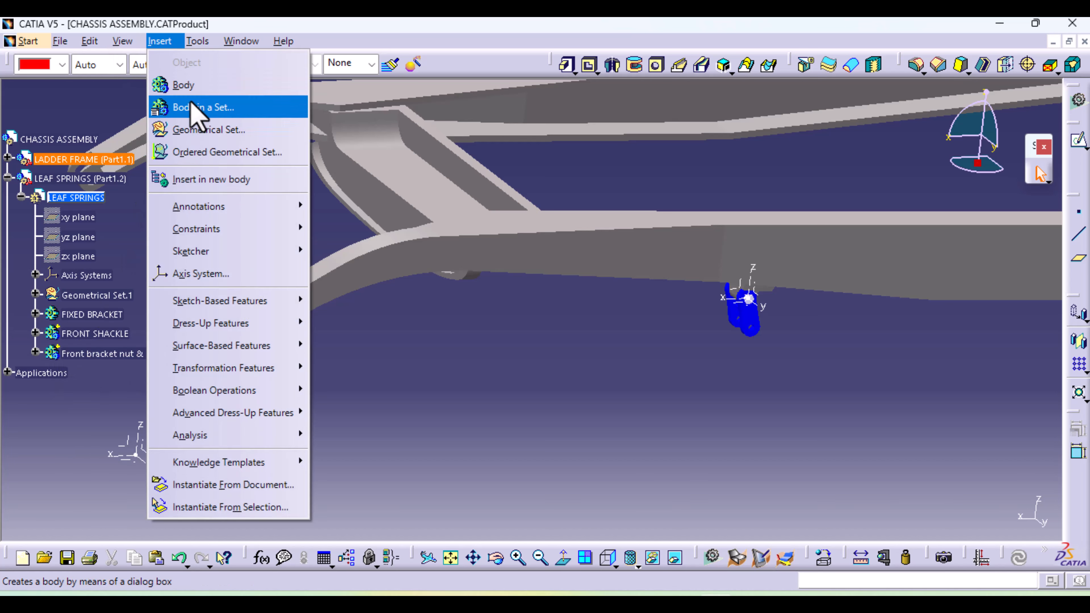
{"action": "left_click", "coordinate": [195, 86]}
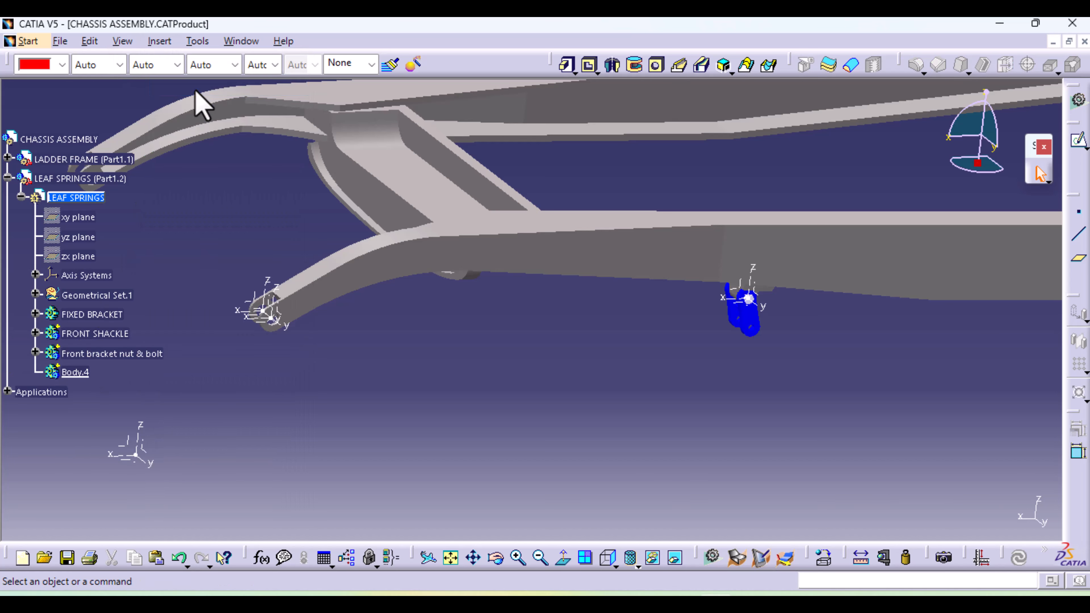
{"action": "left_click", "coordinate": [75, 372]}
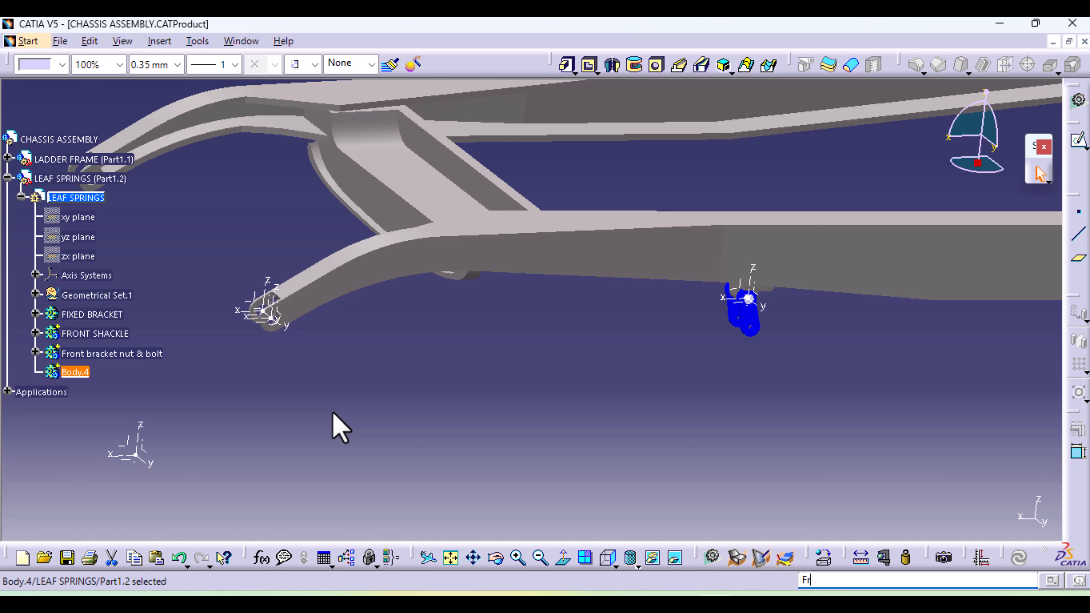
{"action": "key", "text": "alt+Return"}
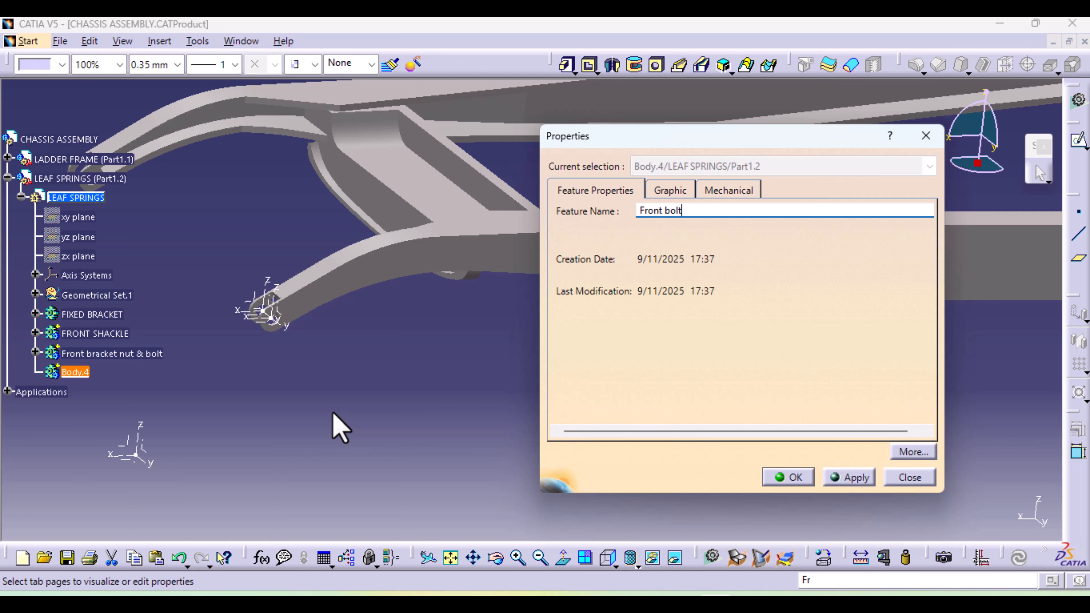
{"action": "key", "text": "Return"}
{"action": "left_click", "coordinate": [332, 413]}
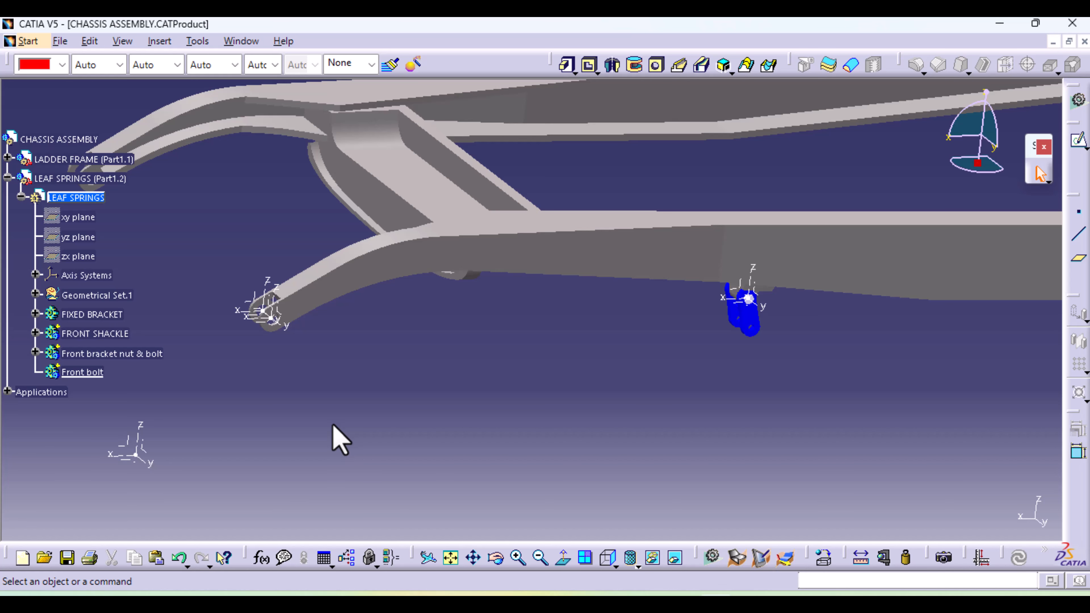
Start a sketch on the YZ plane of Axis System.3 at the front tip of the frame rail
{"action": "middle_click_drag", "start_coordinate": [325, 453], "coordinate": [299, 325]}
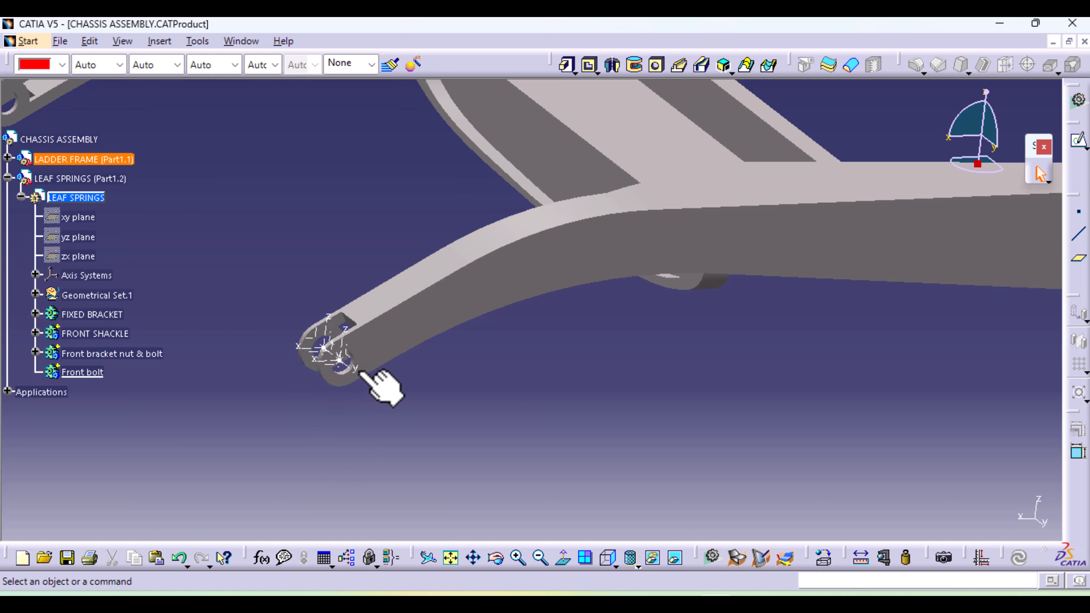
{"action": "left_click", "coordinate": [349, 361]}
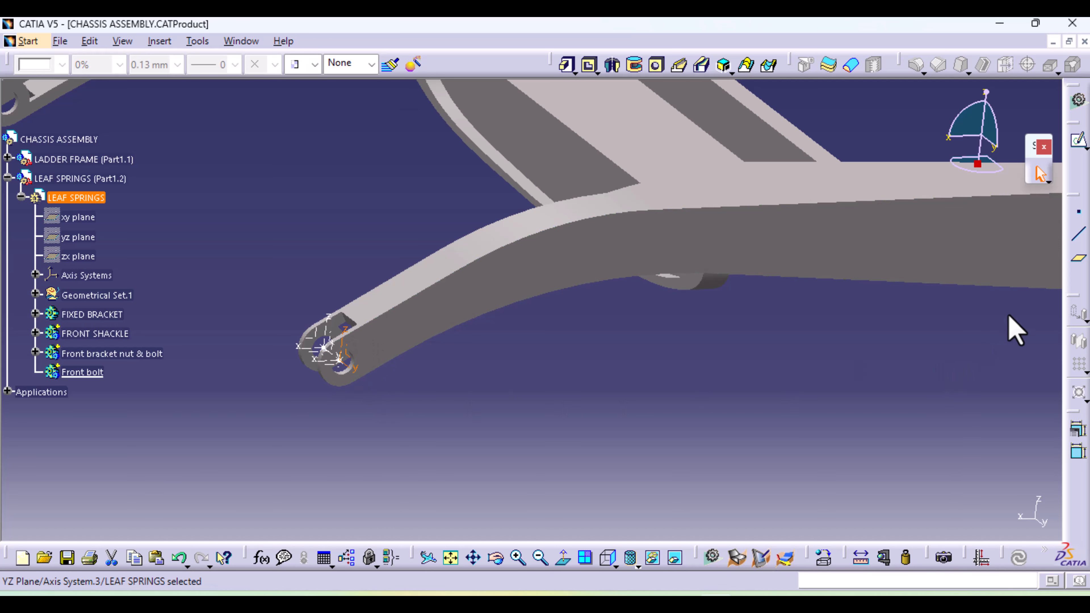
{"action": "left_click", "coordinate": [1079, 141]}
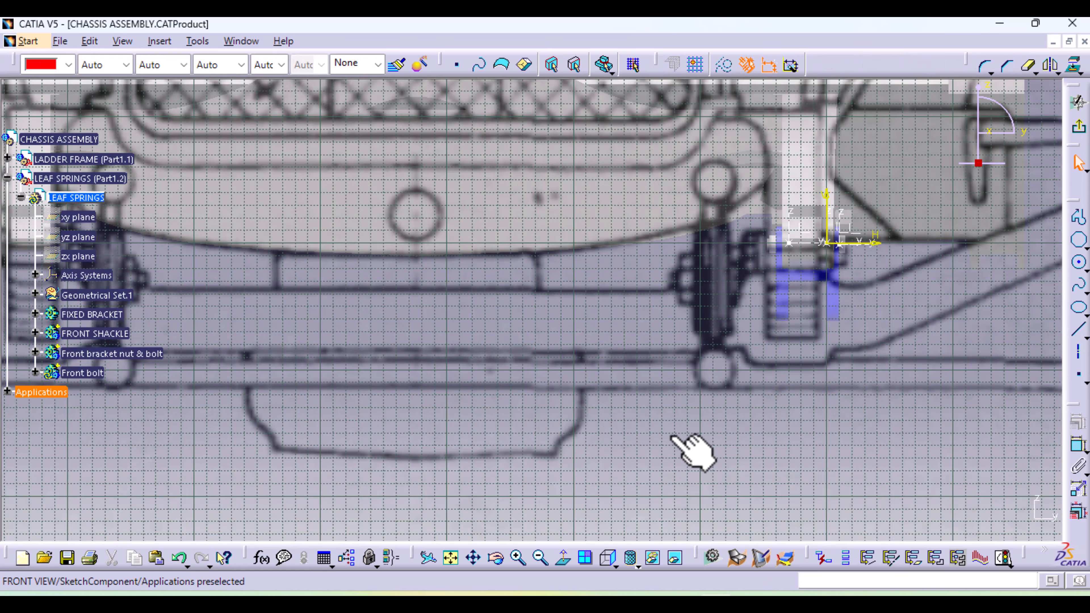
{"action": "mouse_move", "coordinate": [714, 386]}
{"action": "middle_mouse_down"}
{"action": "mouse_move", "coordinate": [469, 387]}
{"action": "mouse_move", "coordinate": [443, 404]}
{"action": "middle_mouse_up"}
{"action": "mouse_move", "coordinate": [610, 371]}
{"action": "middle_mouse_down", "text": "ctrl"}
{"action": "mouse_move", "coordinate": [630, 282]}
{"action": "mouse_move", "coordinate": [621, 251]}
{"action": "mouse_move", "coordinate": [350, 492]}
{"action": "mouse_move", "coordinate": [312, 556]}
{"action": "middle_mouse_up", "text": "ctrl"}
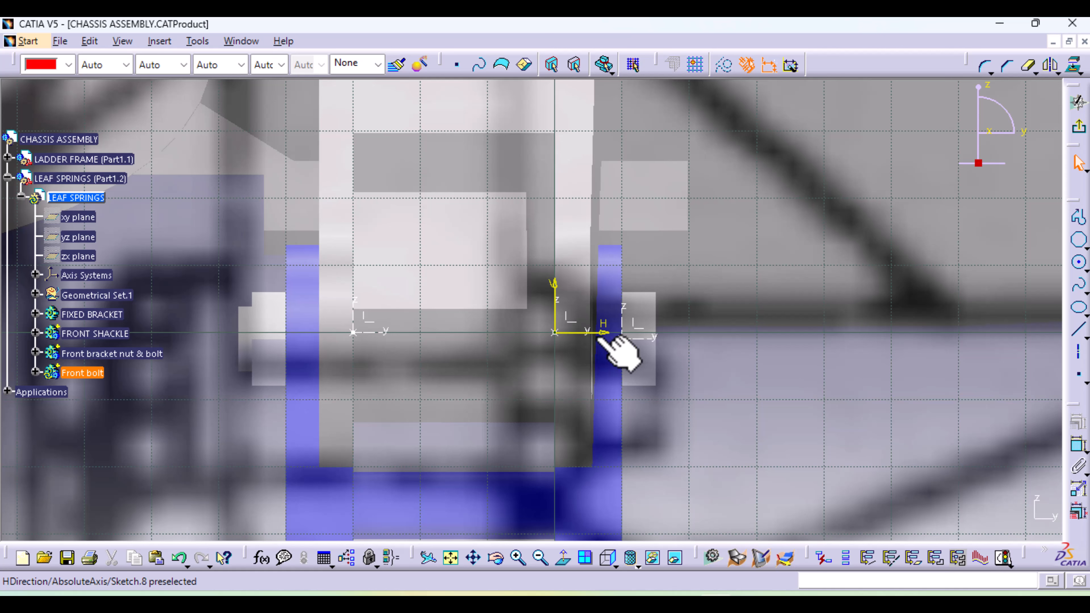
{"action": "left_click", "coordinate": [1078, 217]}
{"action": "left_click", "coordinate": [598, 333]}
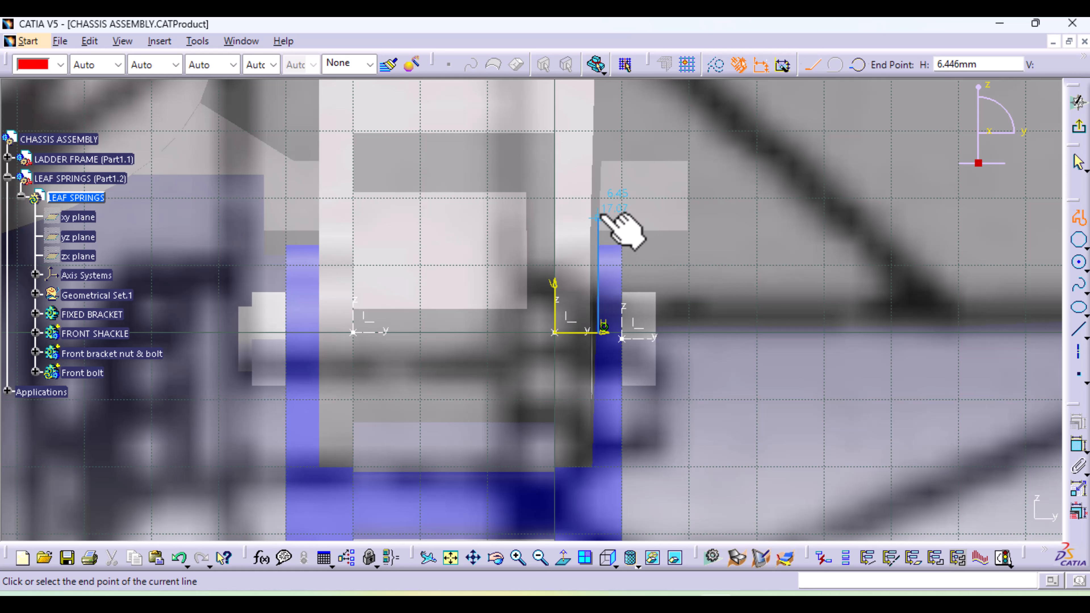
{"action": "left_click", "coordinate": [597, 248]}
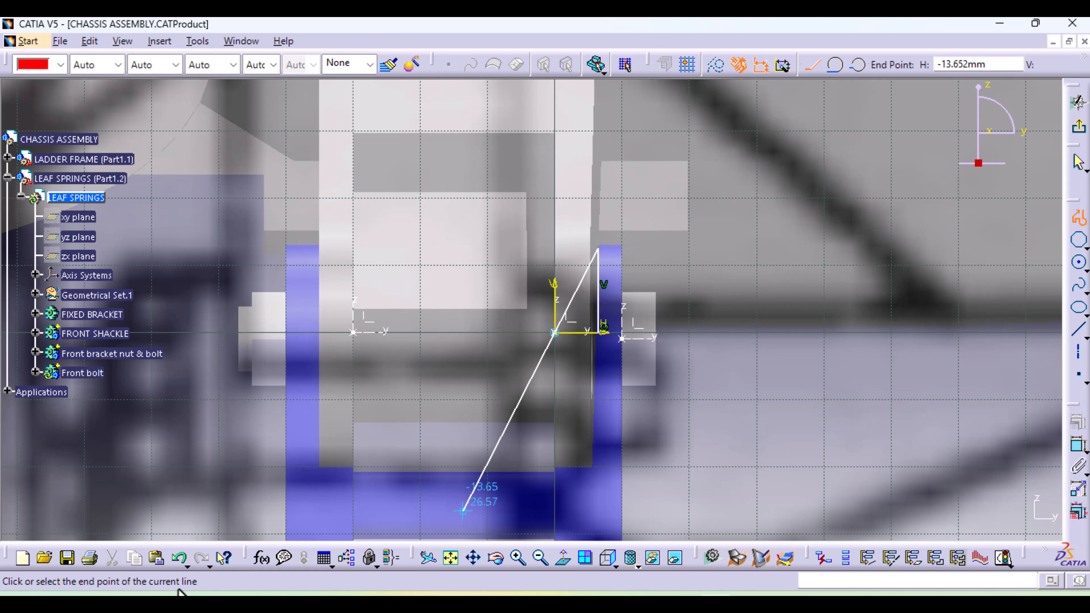
{"action": "left_click", "coordinate": [165, 560]}
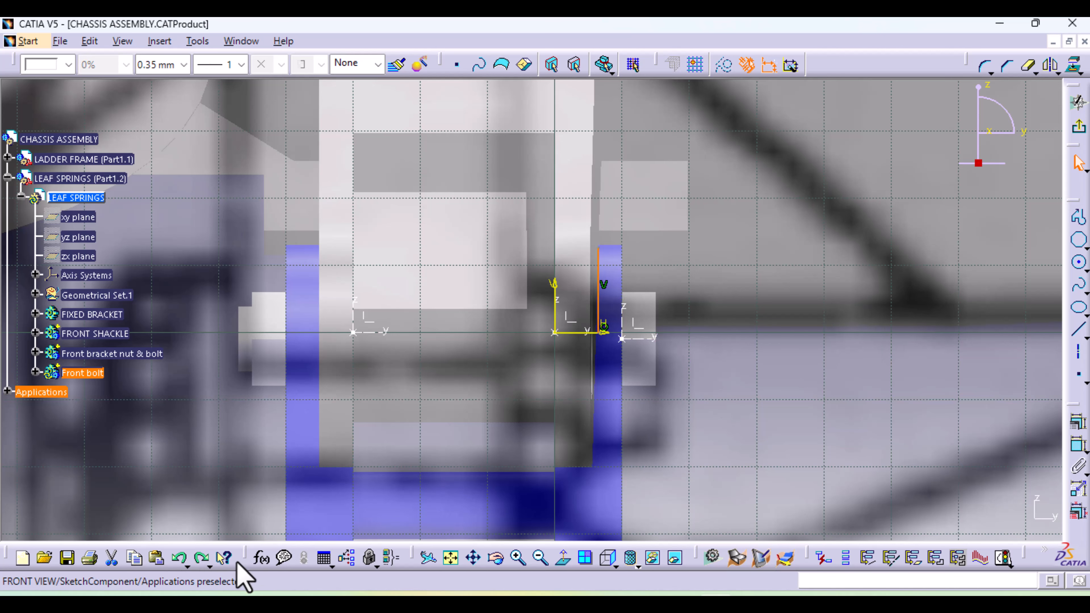
{"action": "left_click", "coordinate": [180, 558]}
Sketch an open stepped half-profile of the bolt about 58 mm long, with head, shank, nut collar and protruding end, finishing on the horizontal axis
{"action": "left_click", "coordinate": [1079, 217]}
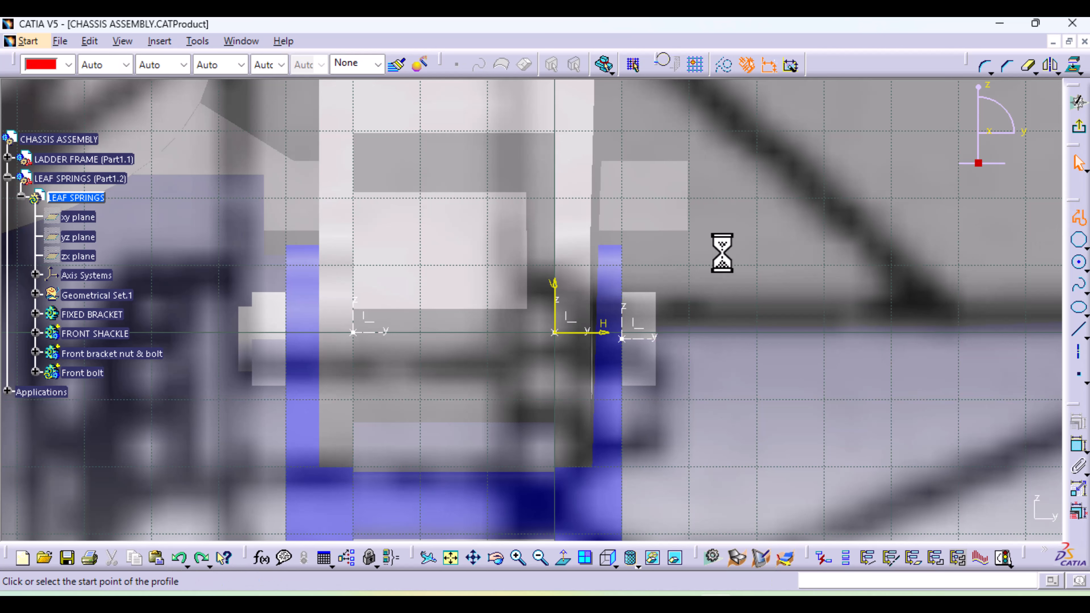
{"action": "left_click", "coordinate": [658, 327]}
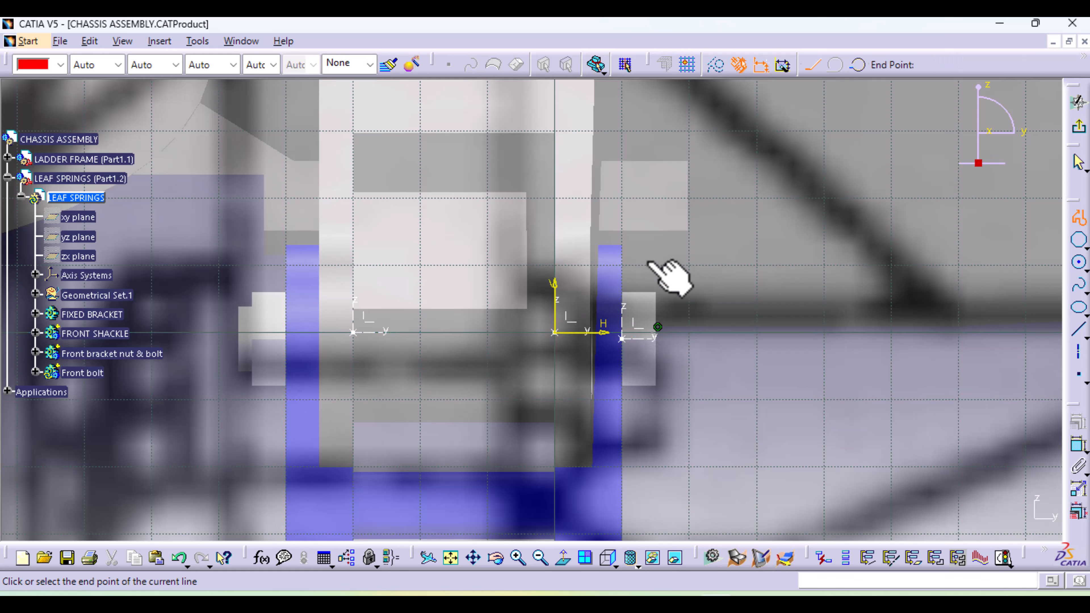
{"action": "left_click", "coordinate": [652, 255]}
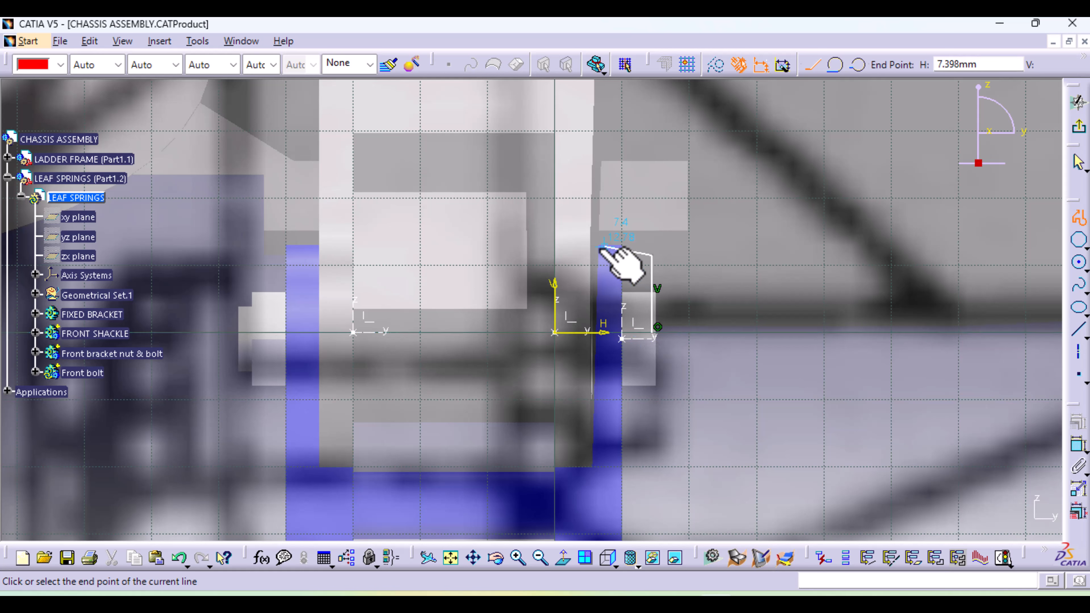
{"action": "left_click", "coordinate": [606, 256]}
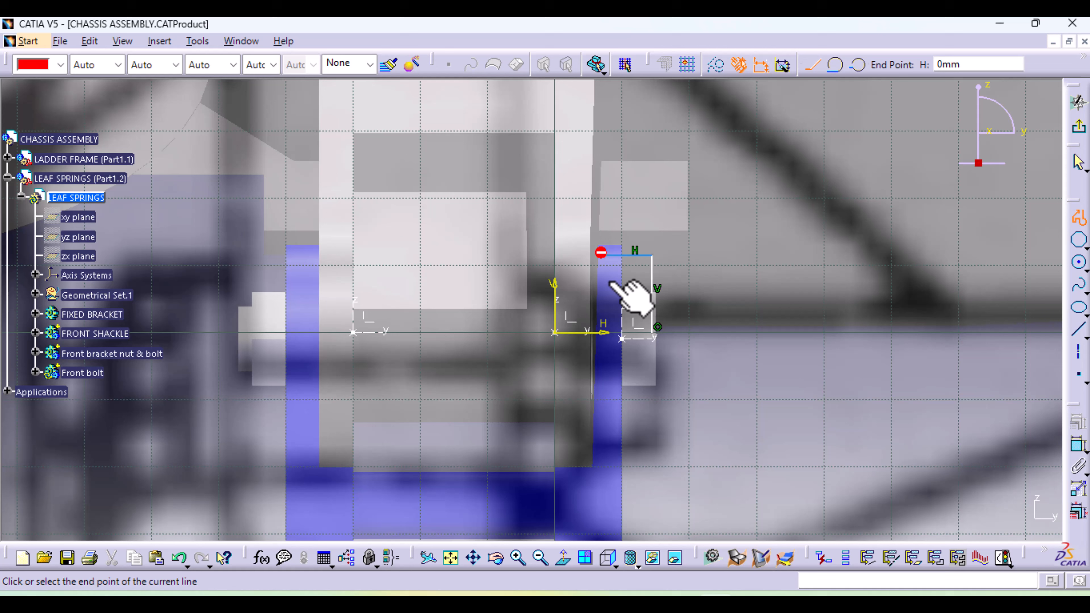
{"action": "left_click", "coordinate": [607, 297]}
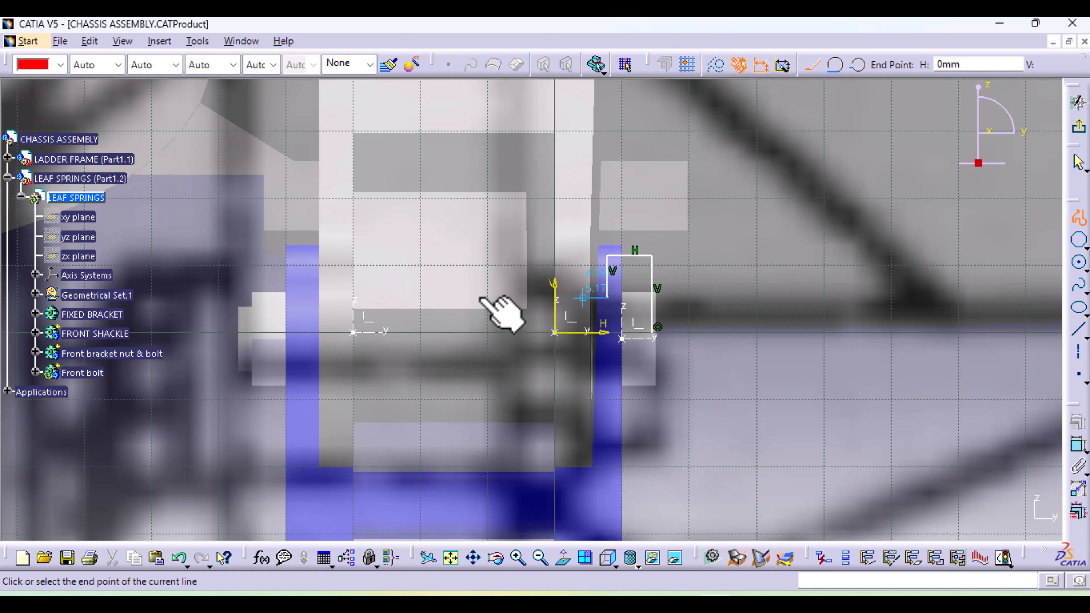
{"action": "left_click", "coordinate": [318, 298]}
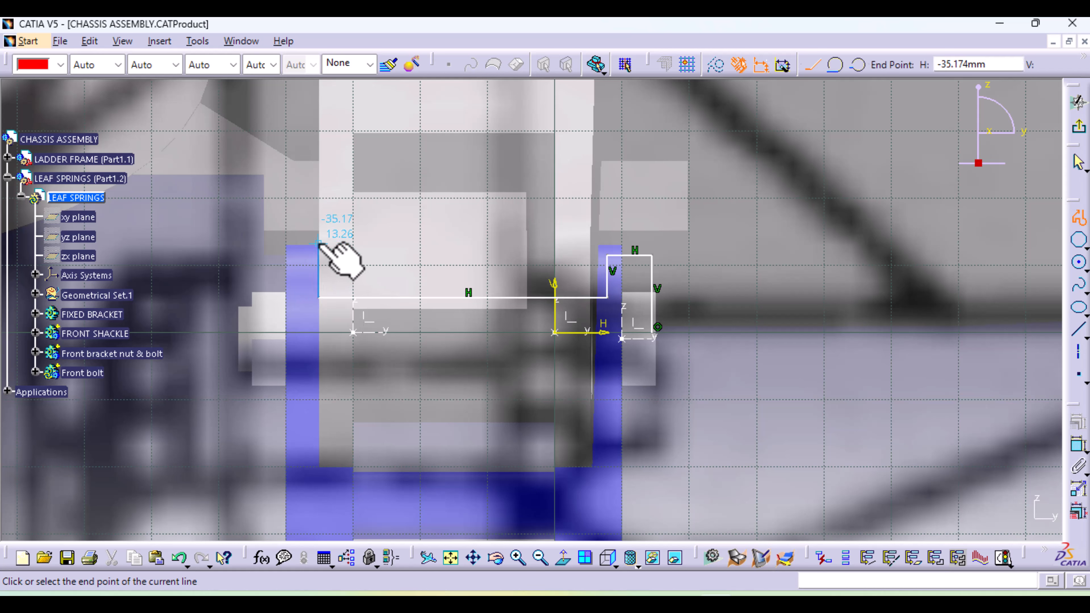
{"action": "left_click", "coordinate": [318, 244]}
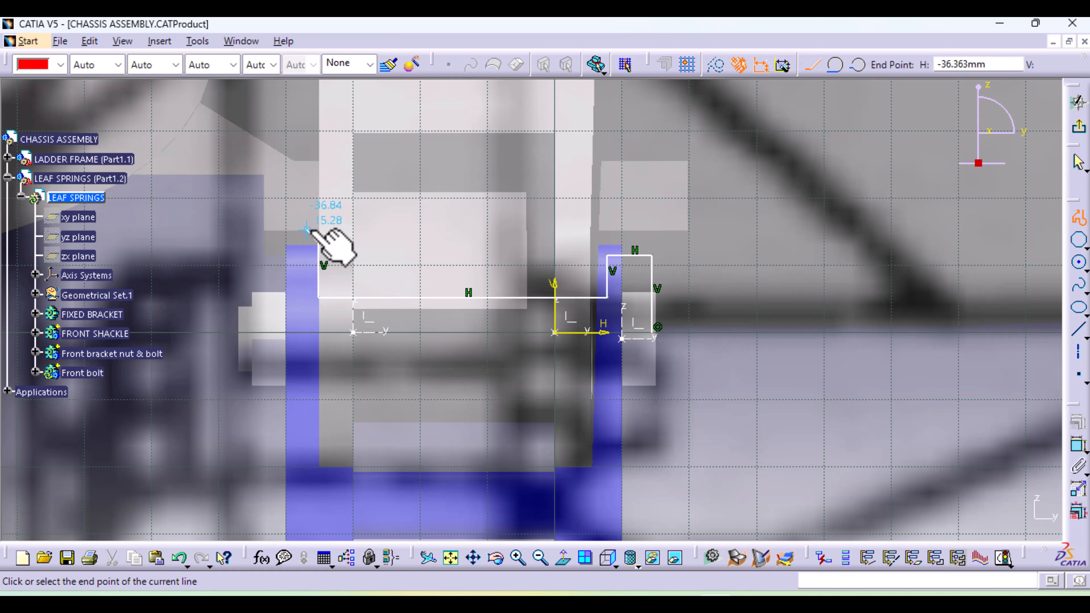
{"action": "left_click", "coordinate": [281, 243]}
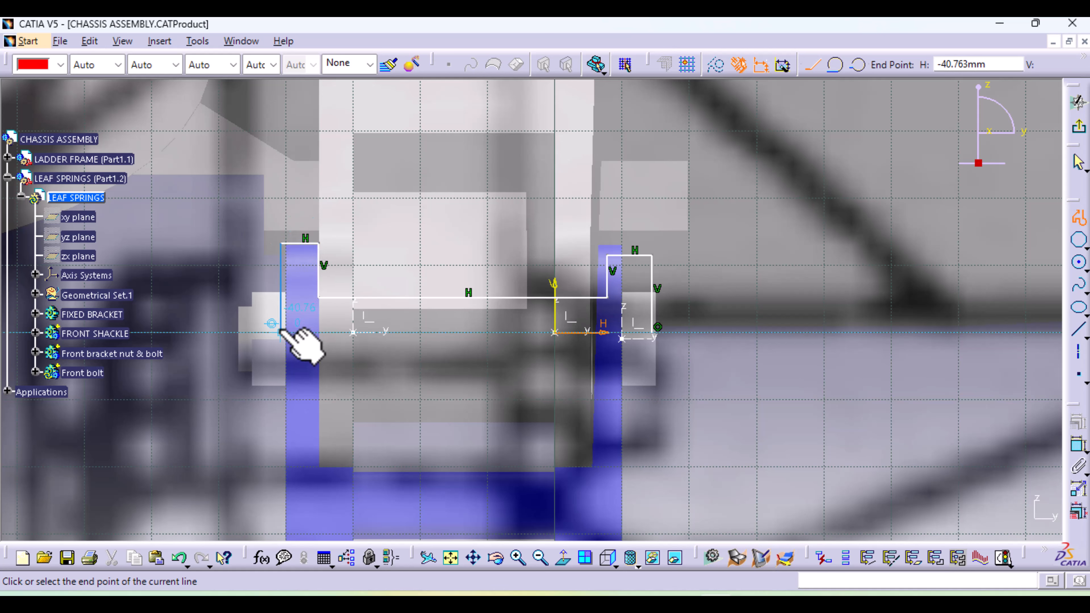
{"action": "left_click", "coordinate": [281, 298]}
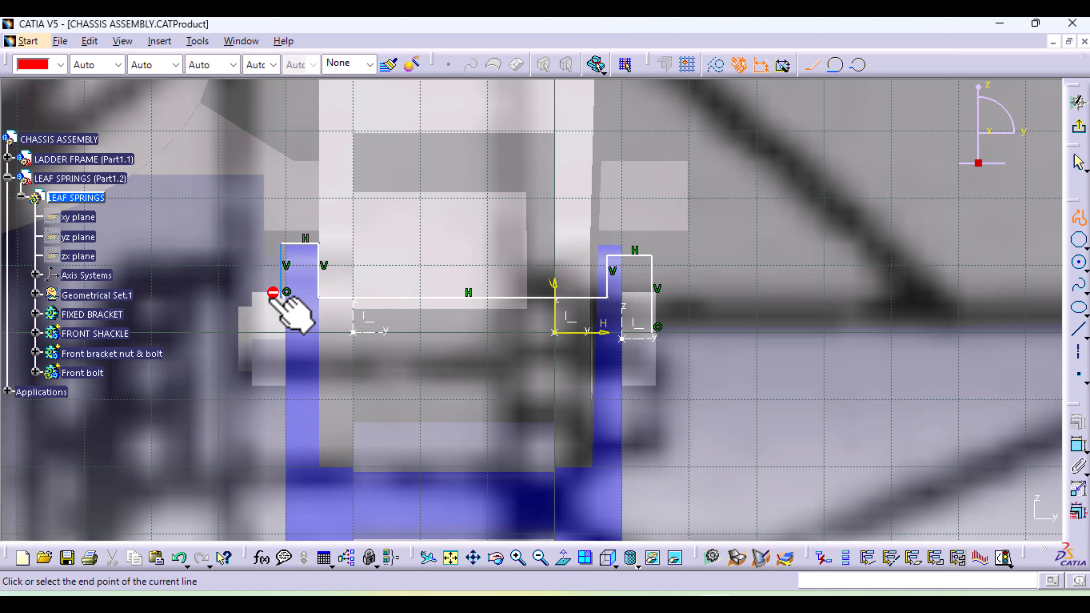
{"action": "left_click", "coordinate": [261, 331]}
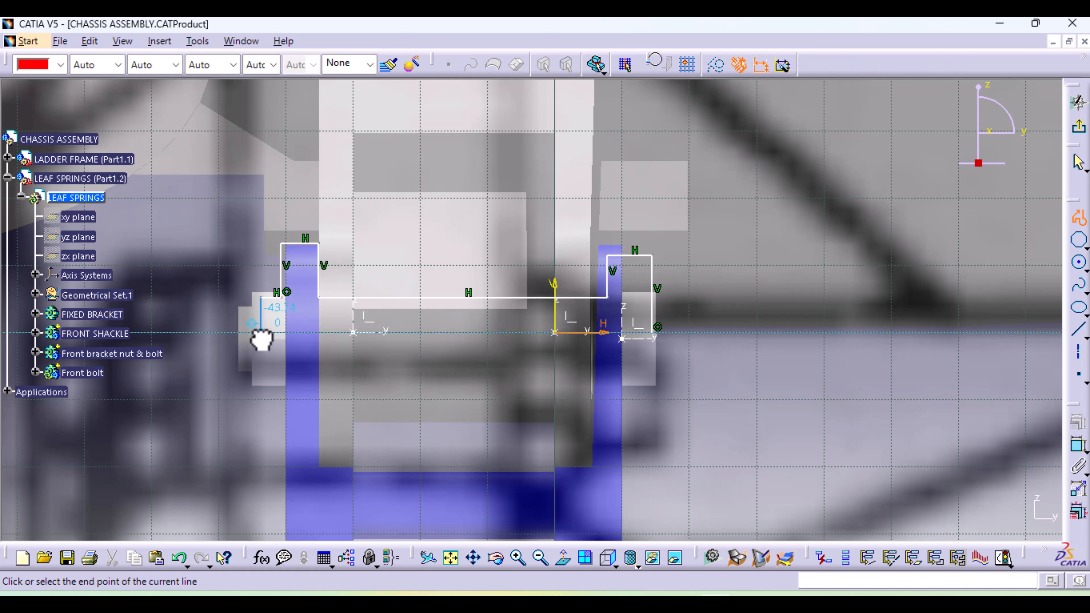
{"action": "left_click", "coordinate": [1077, 219]}
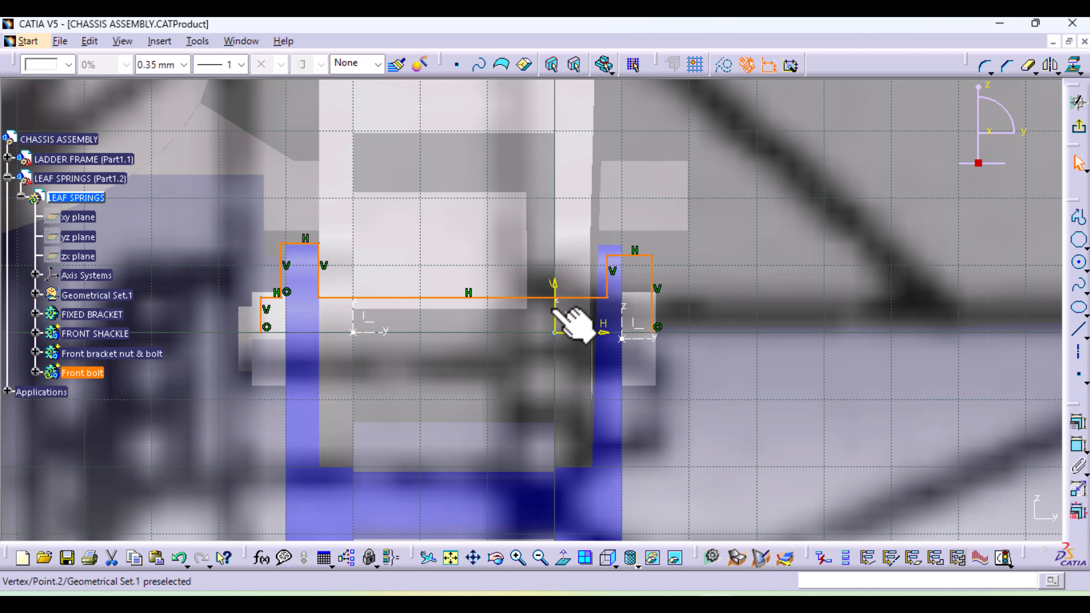
{"action": "left_click", "coordinate": [952, 420]}
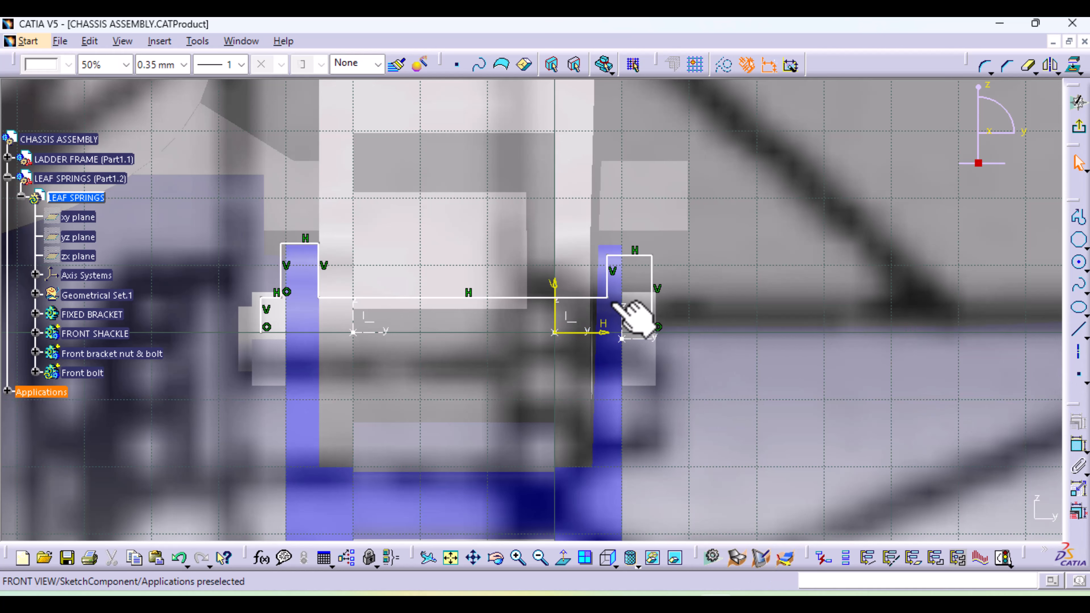
Constrain the inner vertical edge of the bolt head to 5 mm from the sketch's vertical axis
{"action": "left_click", "coordinate": [1077, 445]}
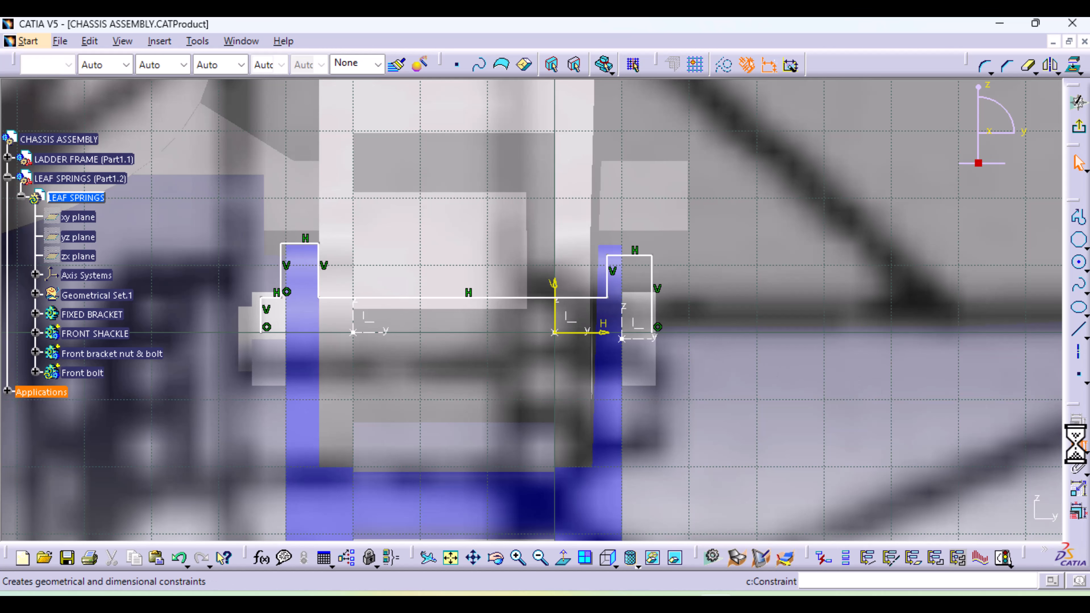
{"action": "left_click", "coordinate": [557, 292]}
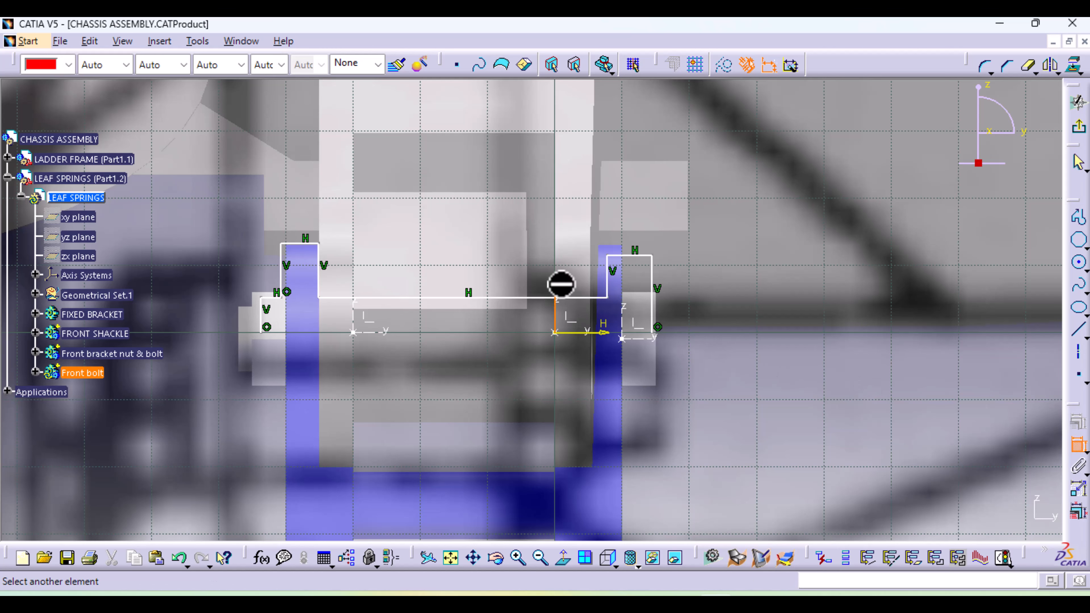
{"action": "left_click", "coordinate": [608, 281]}
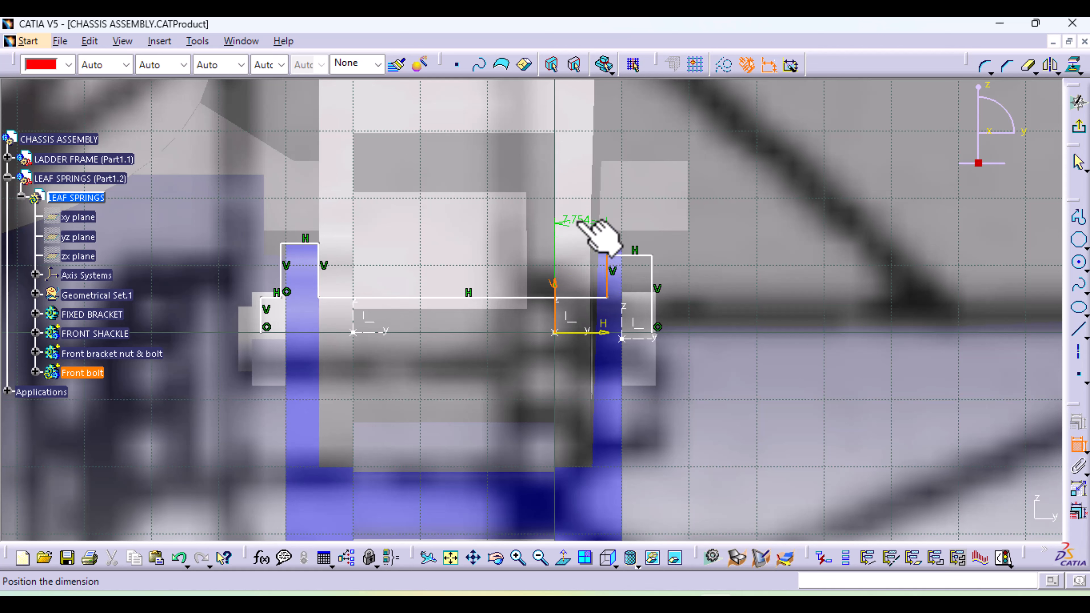
{"action": "double_click", "coordinate": [578, 220]}
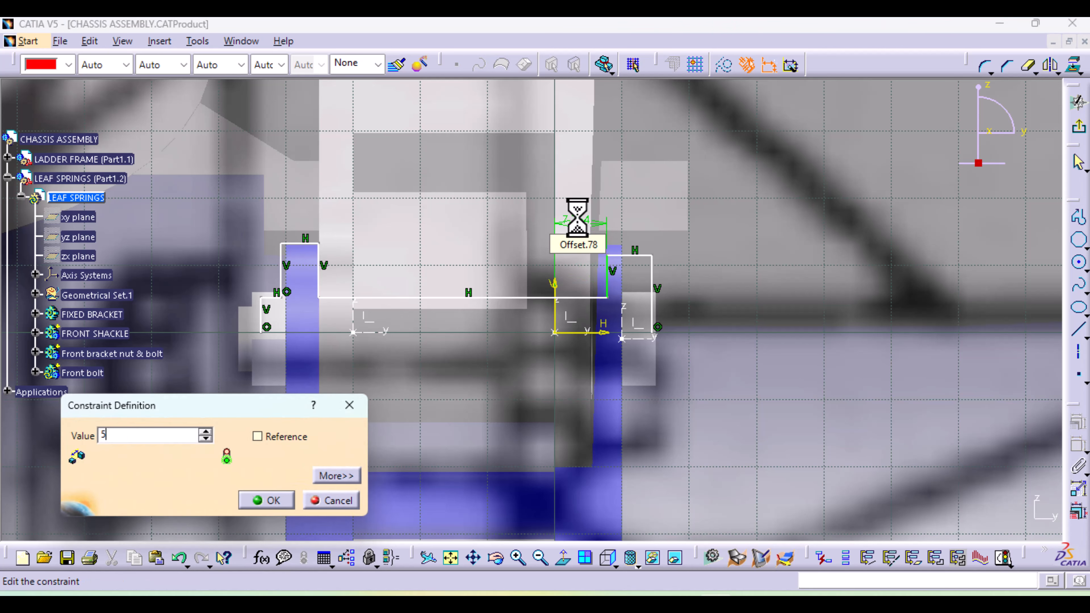
{"action": "type", "text": "5"}
{"action": "key", "text": "Return"}
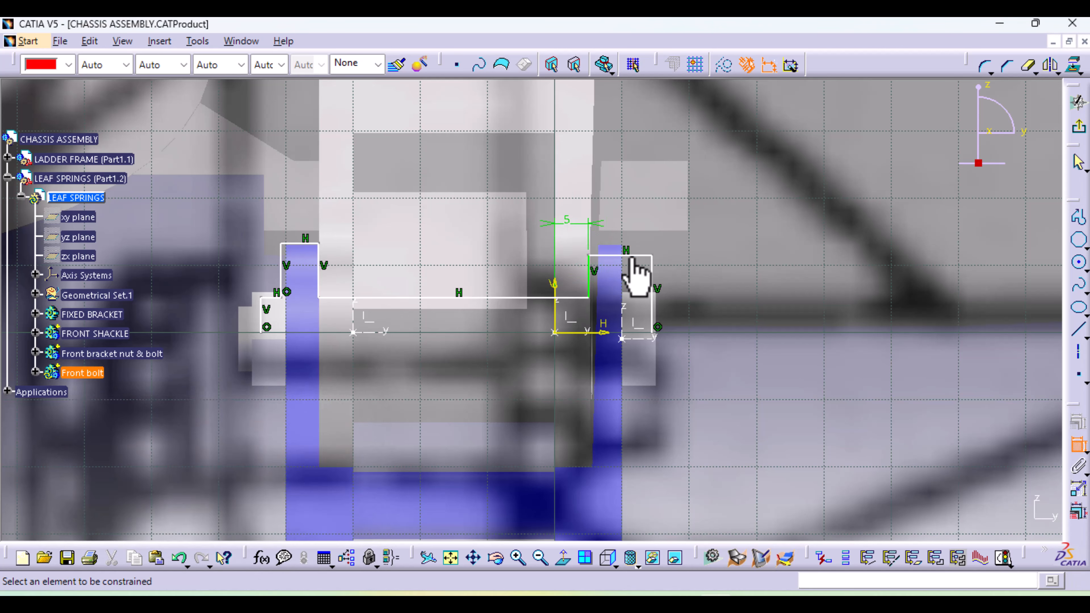
Dimension the bolt head's width to 5 mm and its outer vertical edge to 8 mm
{"action": "left_click", "coordinate": [632, 256]}
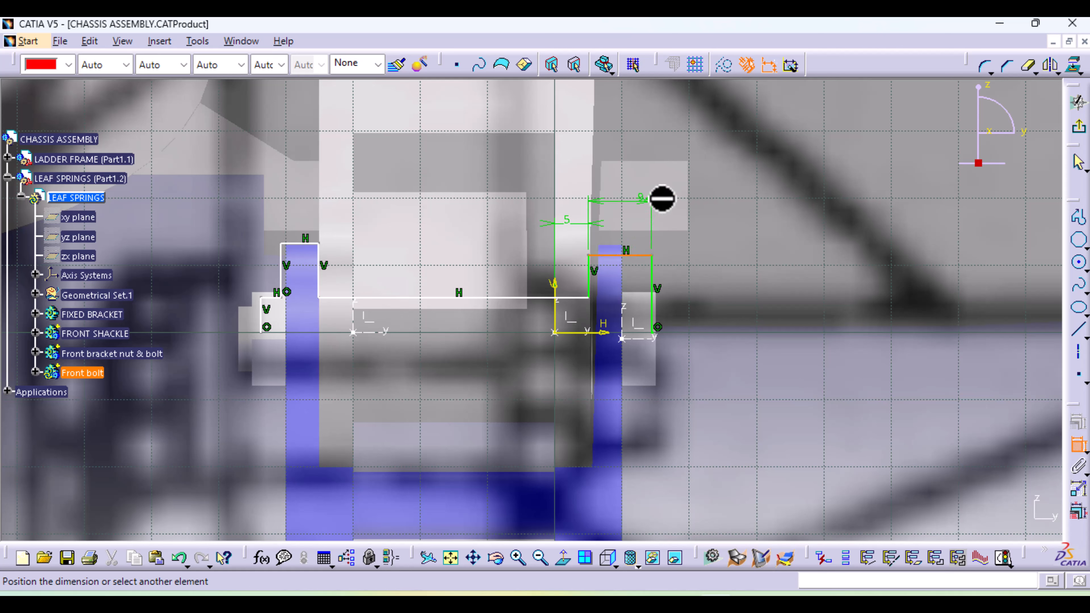
{"action": "double_click", "coordinate": [729, 194]}
{"action": "type", "text": "5"}
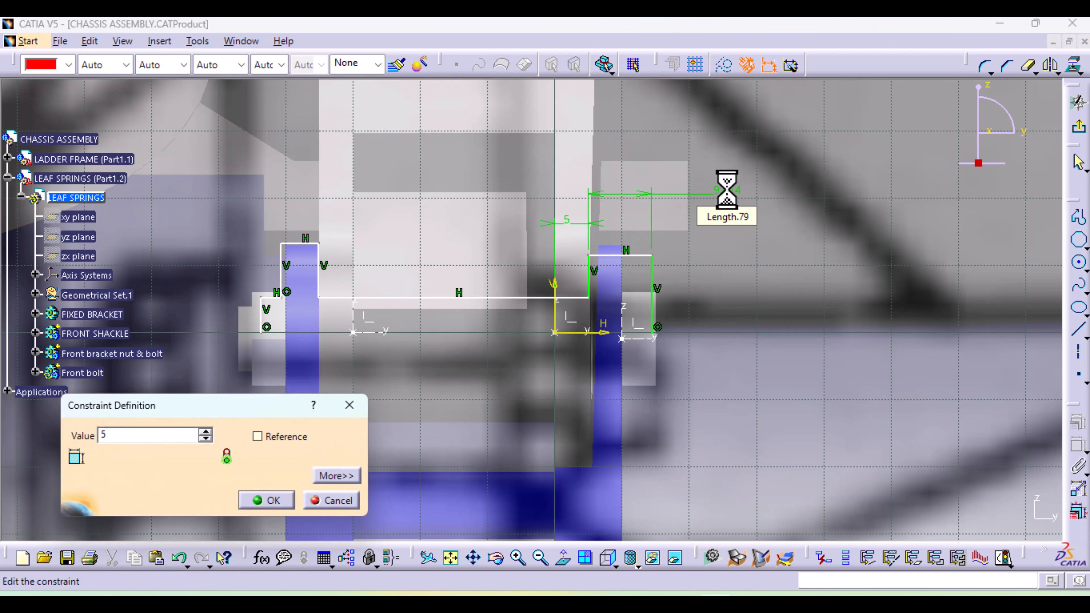
{"action": "key", "text": "Return"}
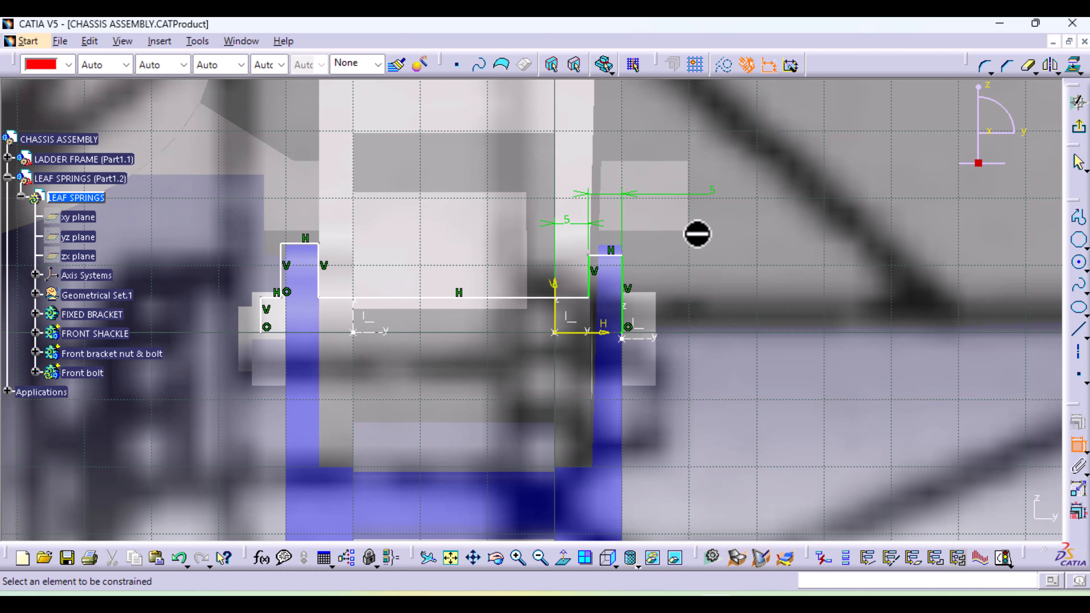
{"action": "left_click", "coordinate": [623, 272]}
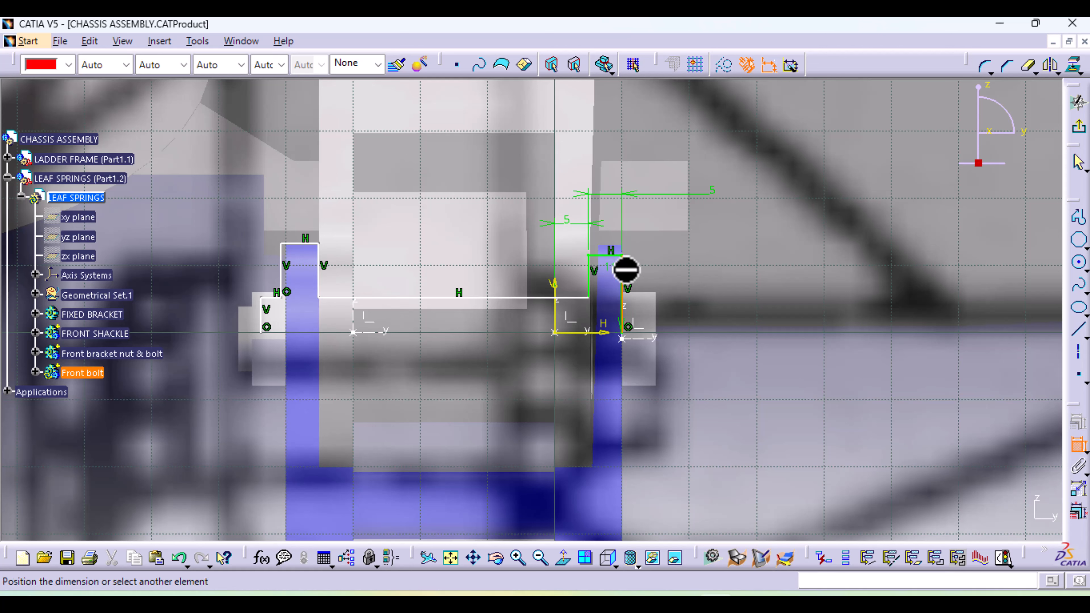
{"action": "left_click", "coordinate": [718, 307]}
{"action": "double_click", "coordinate": [721, 299]}
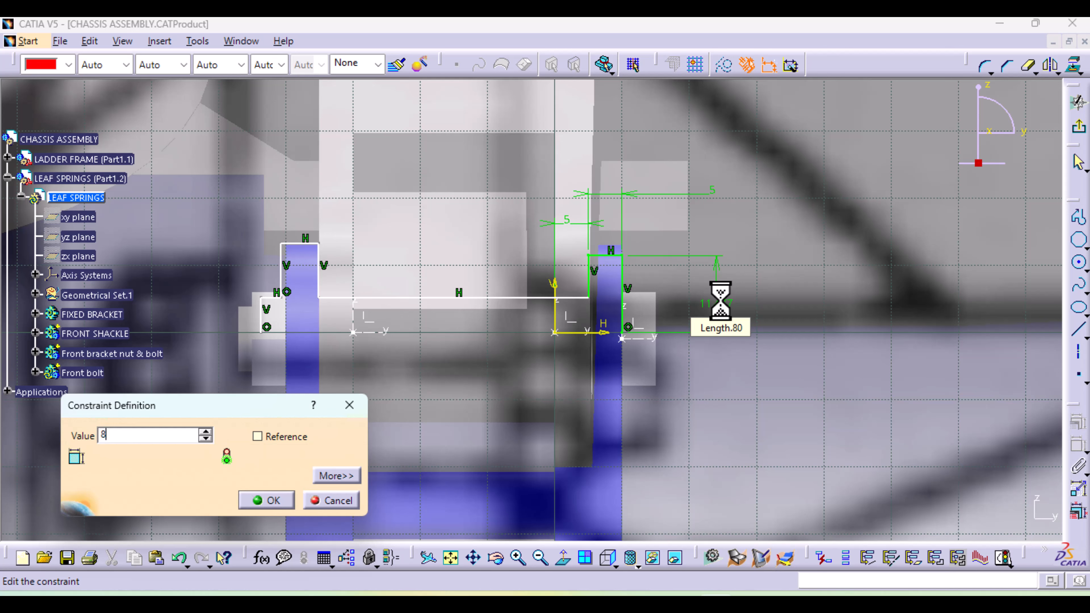
{"action": "key", "text": "Return"}
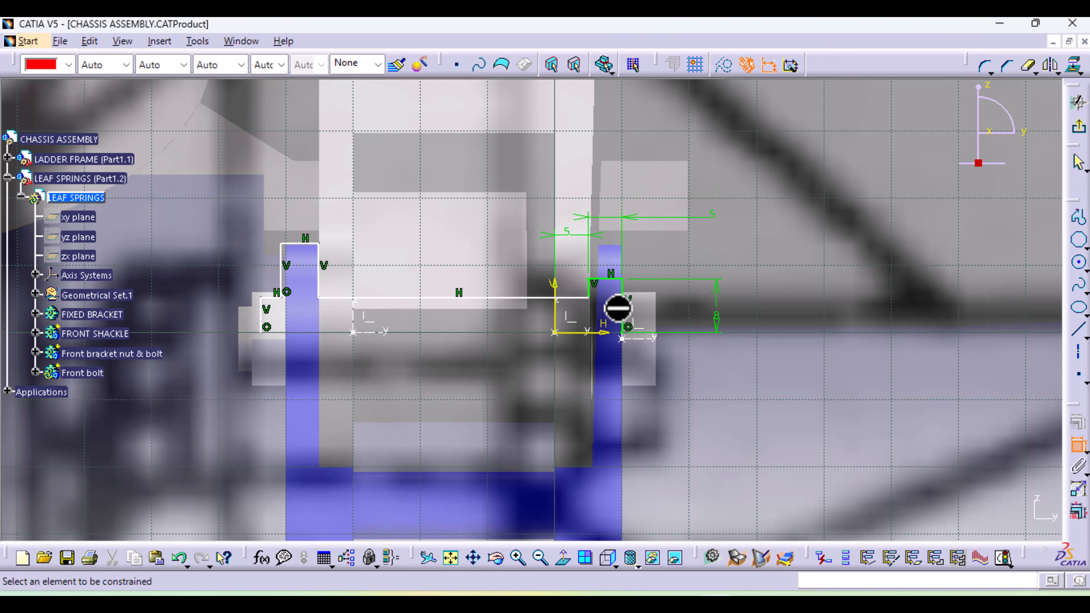
Constrain the long shank line to 5 mm from the sketch's horizontal axis
{"action": "left_click", "coordinate": [536, 298]}
{"action": "left_click", "coordinate": [592, 333]}
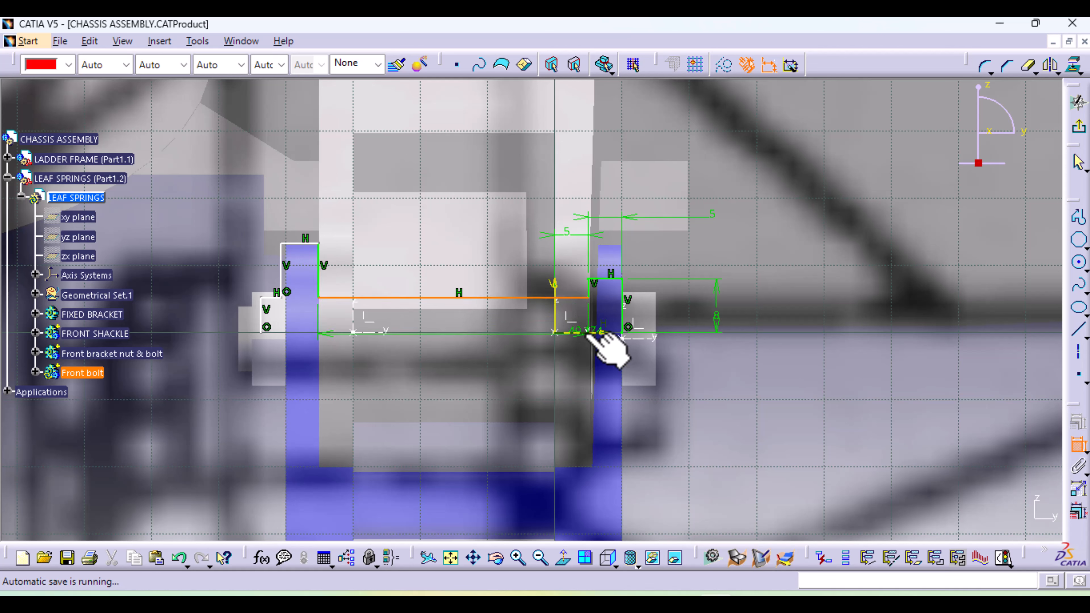
{"action": "left_click", "coordinate": [589, 334]}
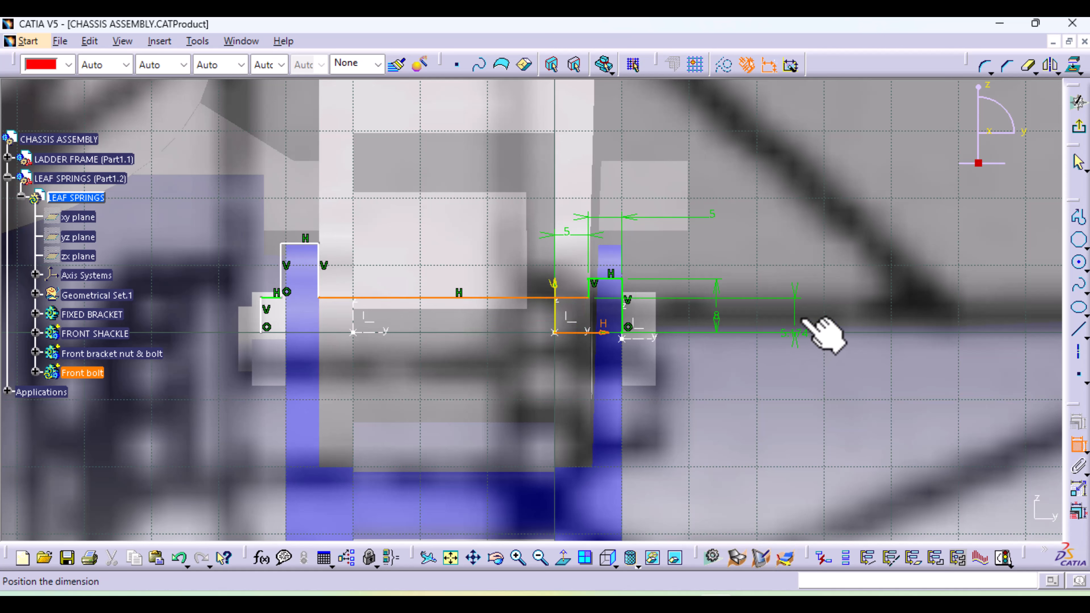
{"action": "left_click", "coordinate": [814, 254]}
{"action": "double_click", "coordinate": [816, 248]}
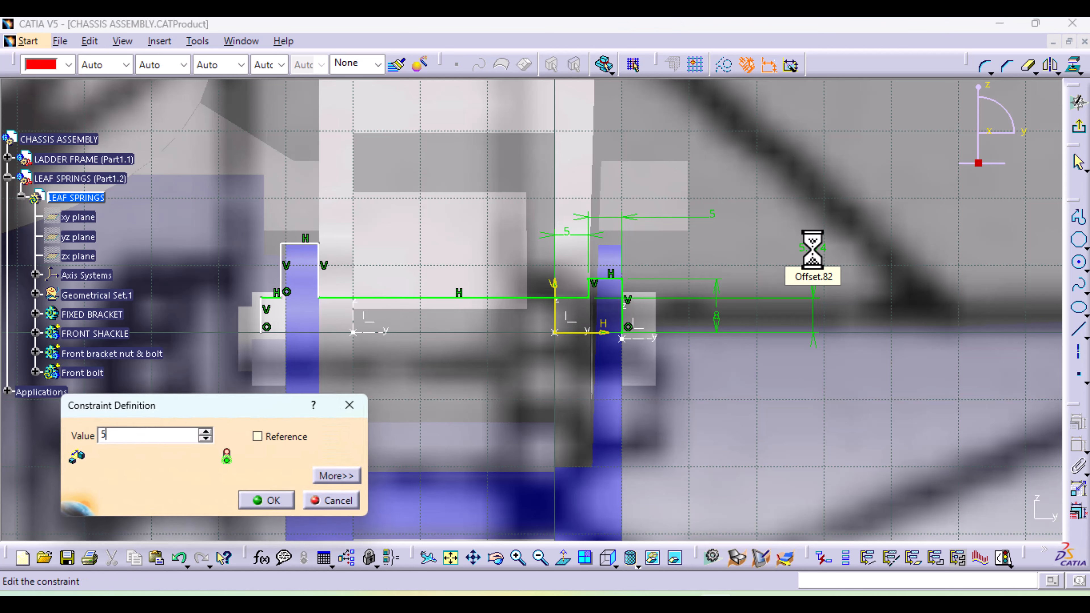
{"action": "type", "text": "5"}
{"action": "key", "text": "Return"}
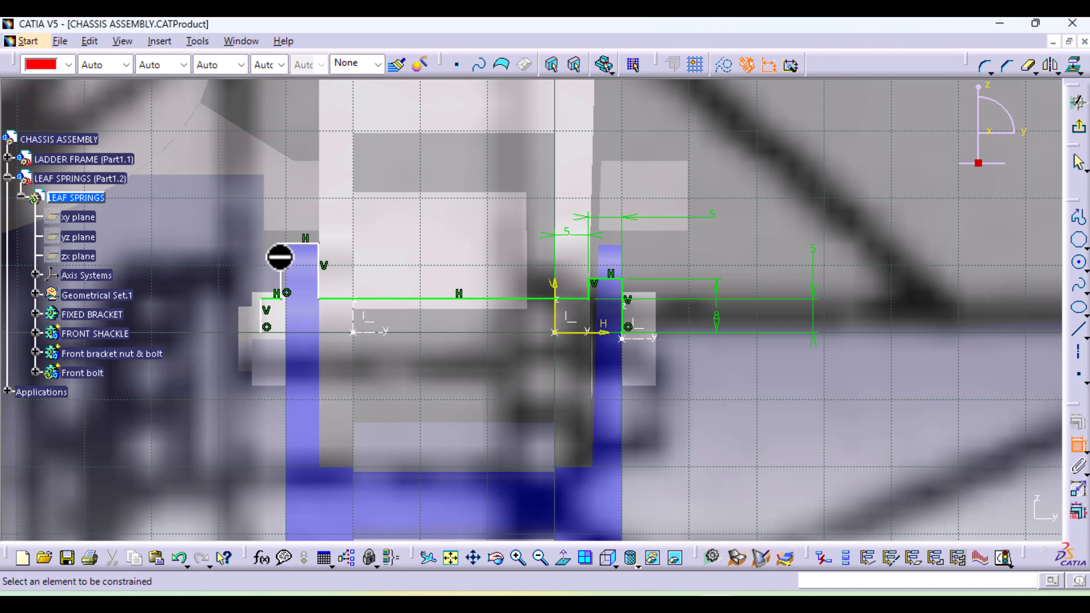
Constrain the upper edge of the nut collar to 8 mm from the horizontal axis
{"action": "left_click", "coordinate": [300, 243]}
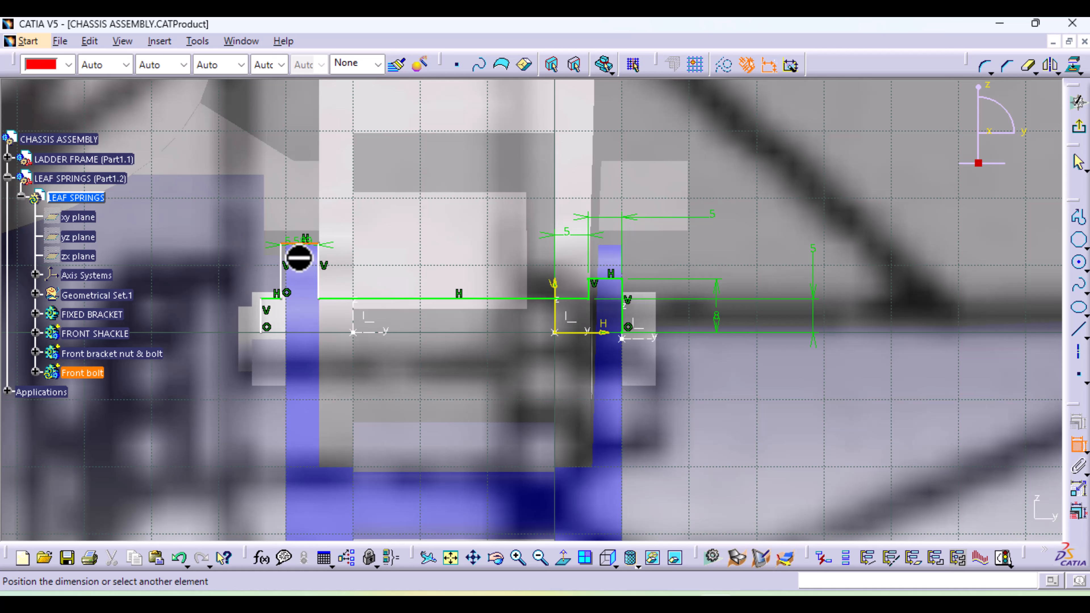
{"action": "left_click", "coordinate": [602, 334]}
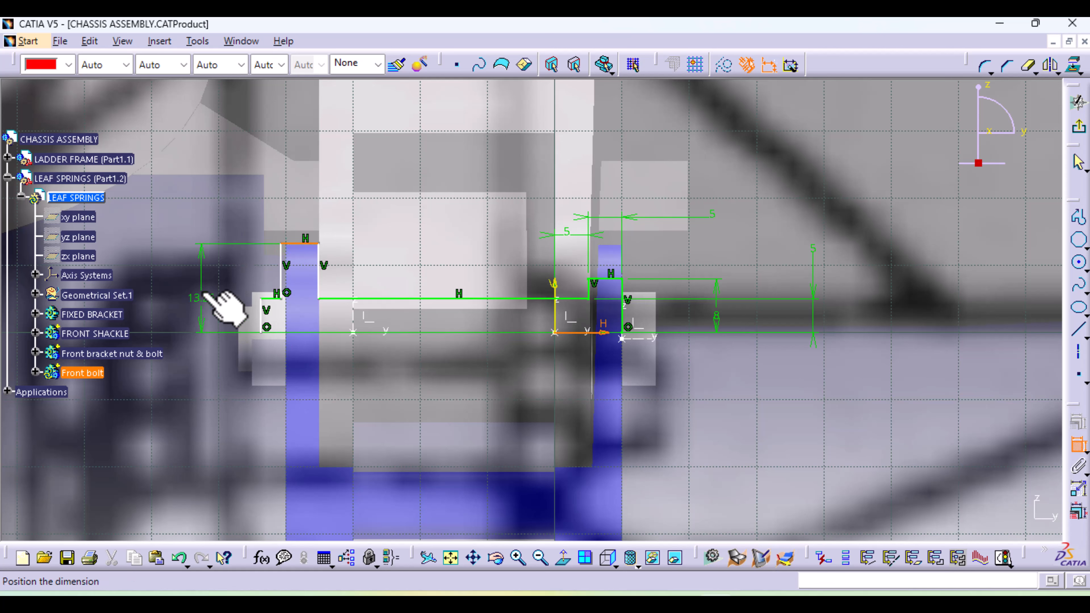
{"action": "left_click", "coordinate": [208, 302]}
{"action": "double_click", "coordinate": [202, 287]}
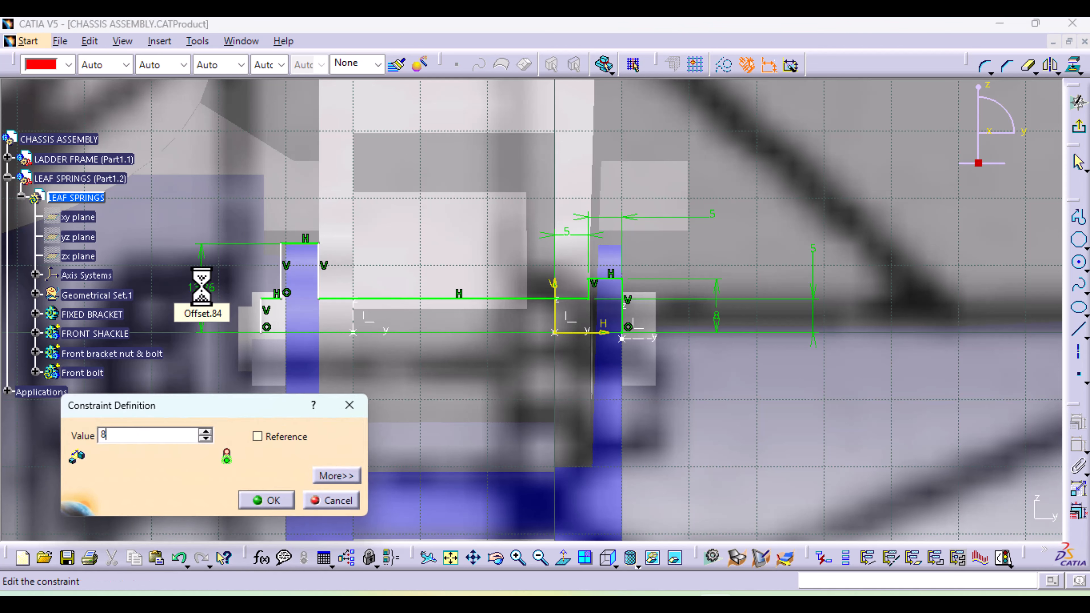
{"action": "key", "text": "Return"}
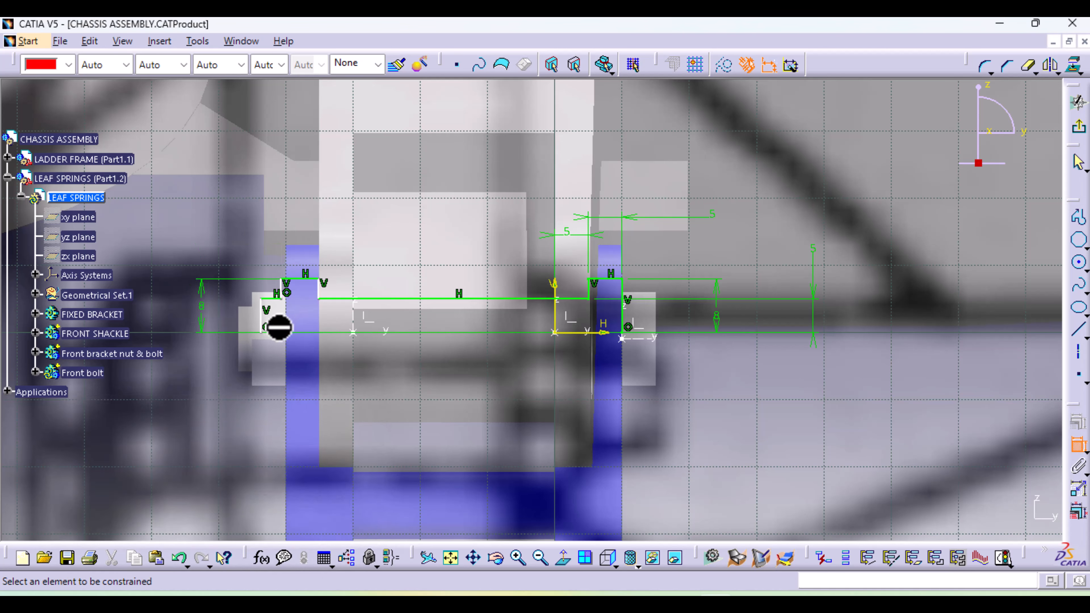
Constrain the bolt's long shank line to a length of 40 mm and finish the sketch
{"action": "left_click", "coordinate": [263, 319]}
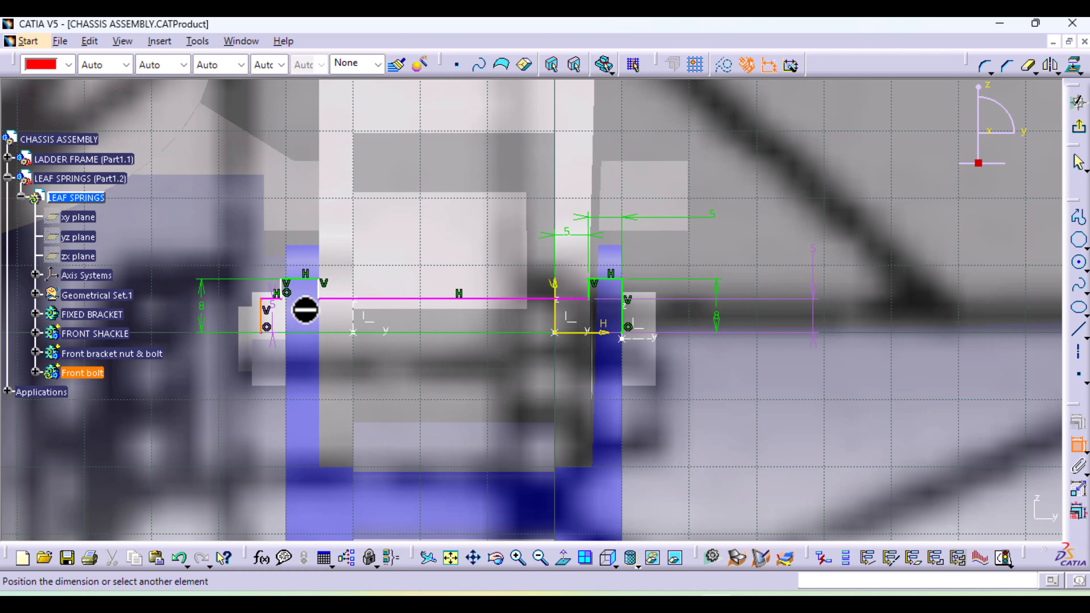
{"action": "left_click", "coordinate": [1077, 450]}
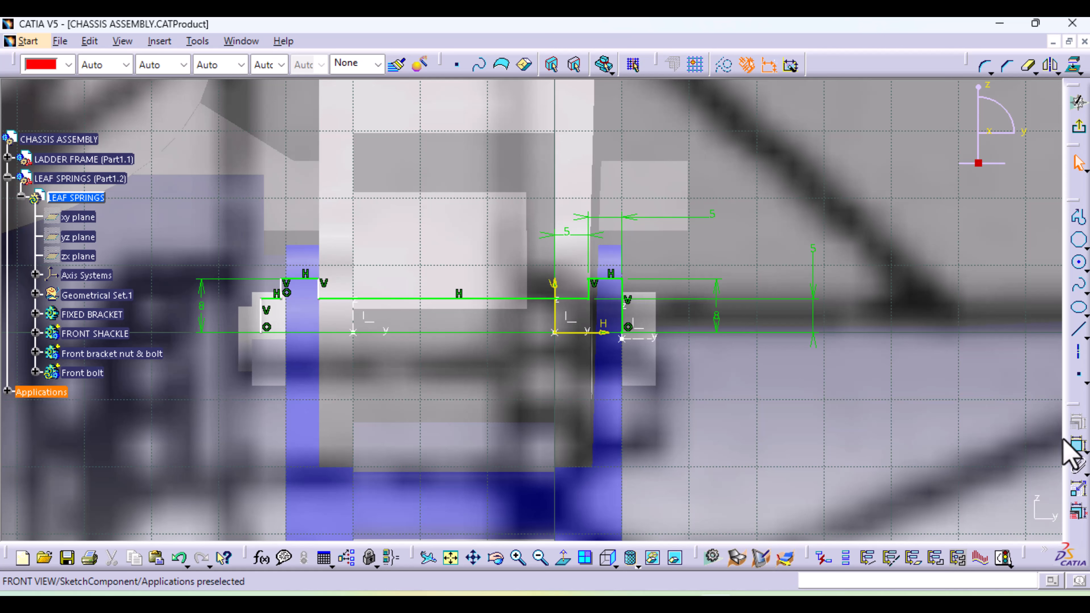
{"action": "left_click", "coordinate": [1078, 446]}
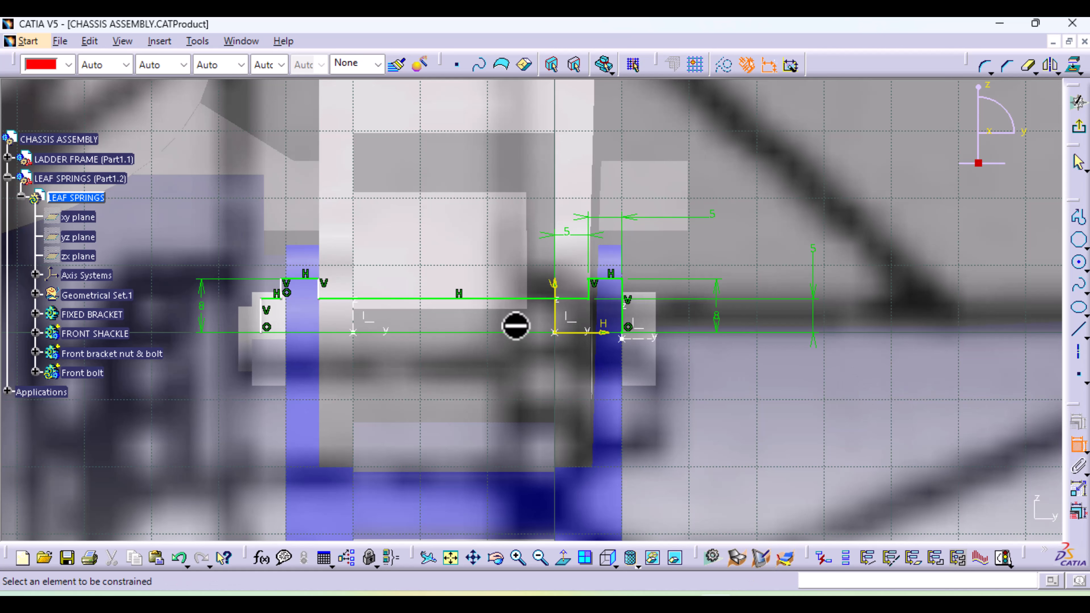
{"action": "left_click", "coordinate": [502, 300]}
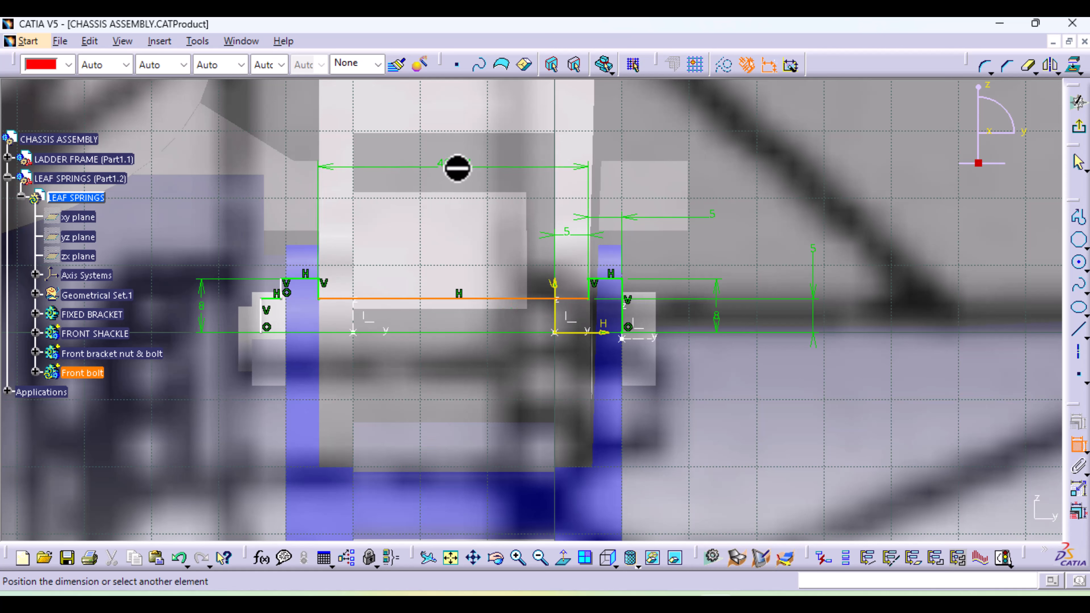
{"action": "left_click", "coordinate": [457, 167]}
{"action": "double_click", "coordinate": [451, 166]}
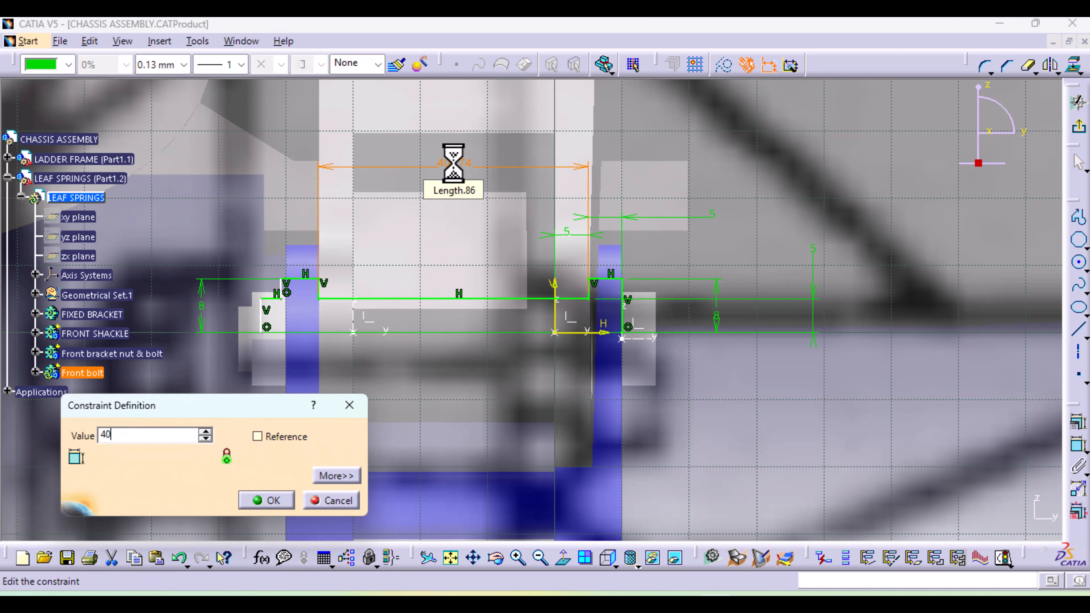
{"action": "key", "text": "Return"}
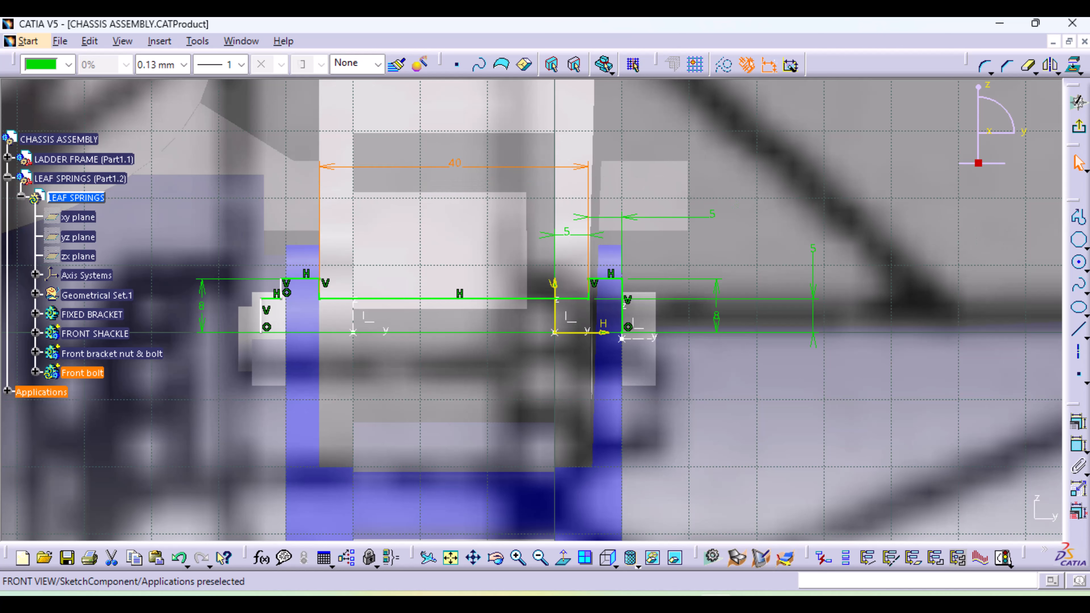
{"action": "left_click", "coordinate": [1080, 128]}
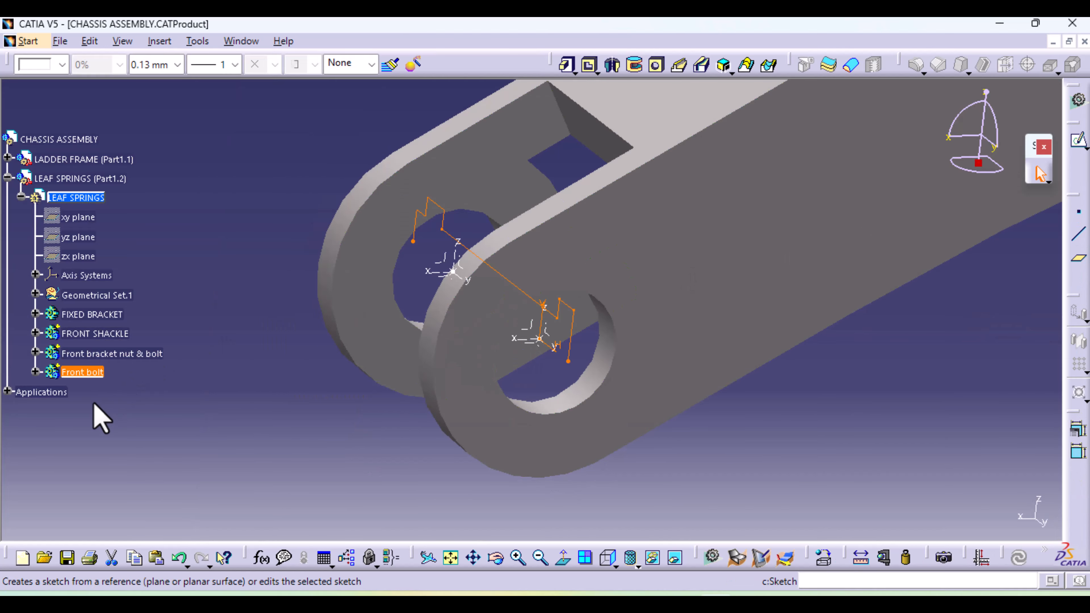
Revolve the front bolt's profile sketch 360 degrees about its horizontal axis with the Shaft command
{"action": "left_click", "coordinate": [35, 372]}
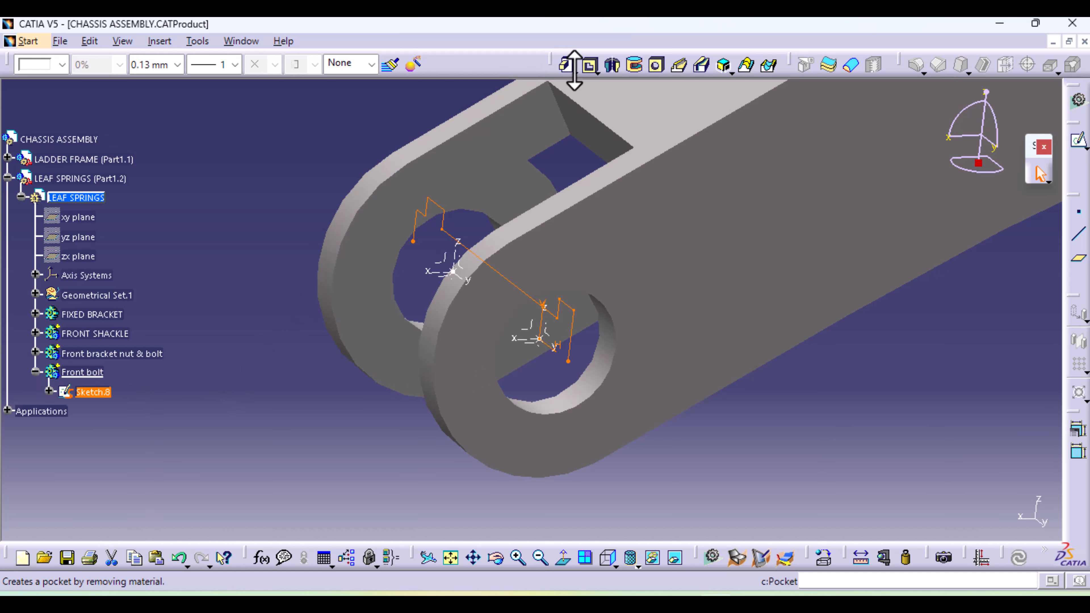
{"action": "left_click", "coordinate": [613, 67]}
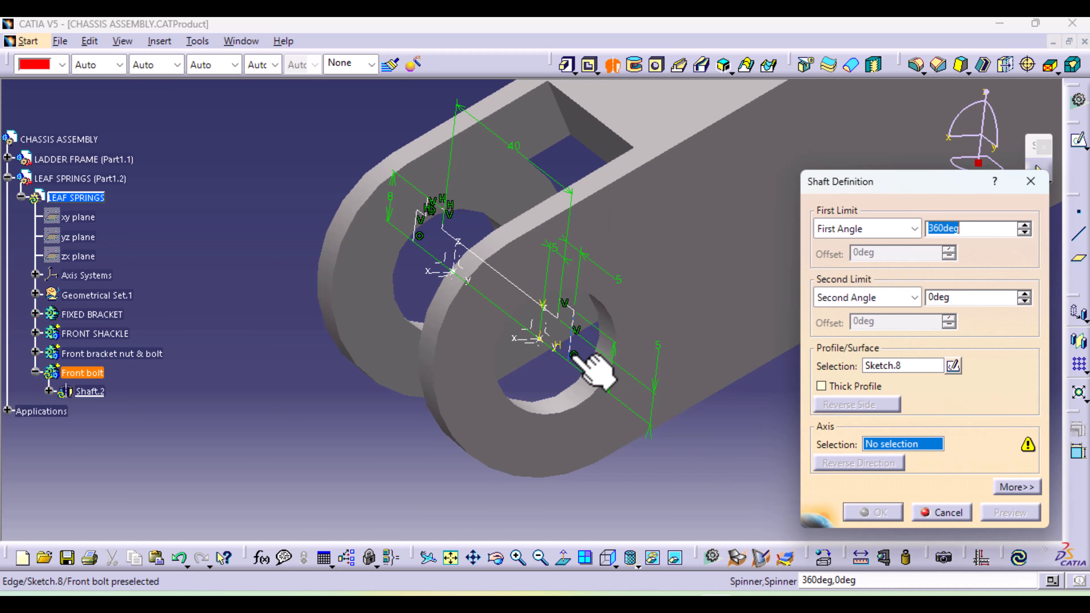
{"action": "left_click", "coordinate": [558, 346]}
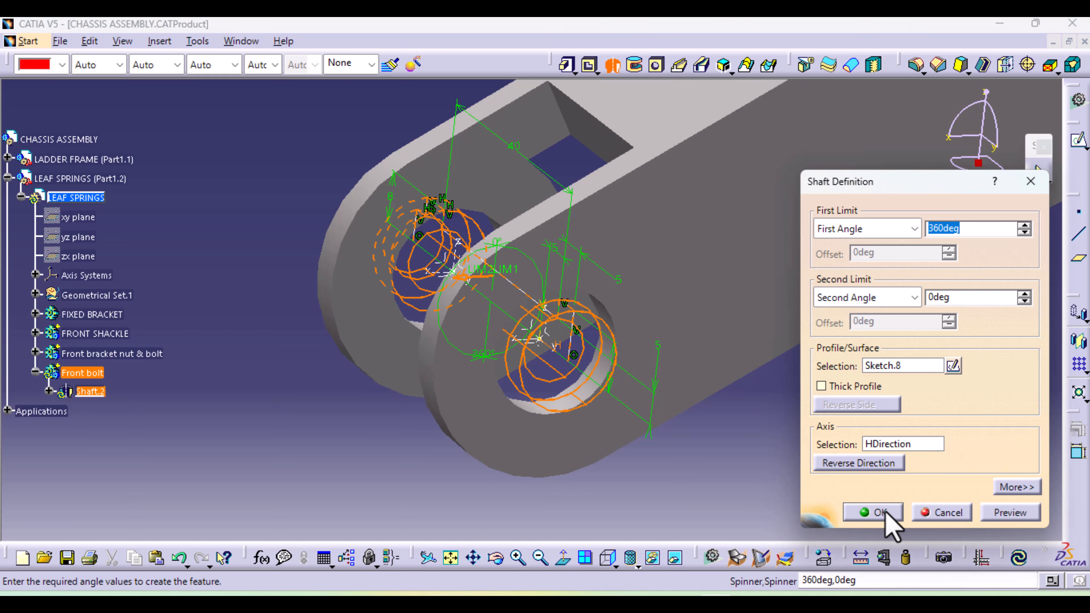
{"action": "left_click", "coordinate": [887, 519]}
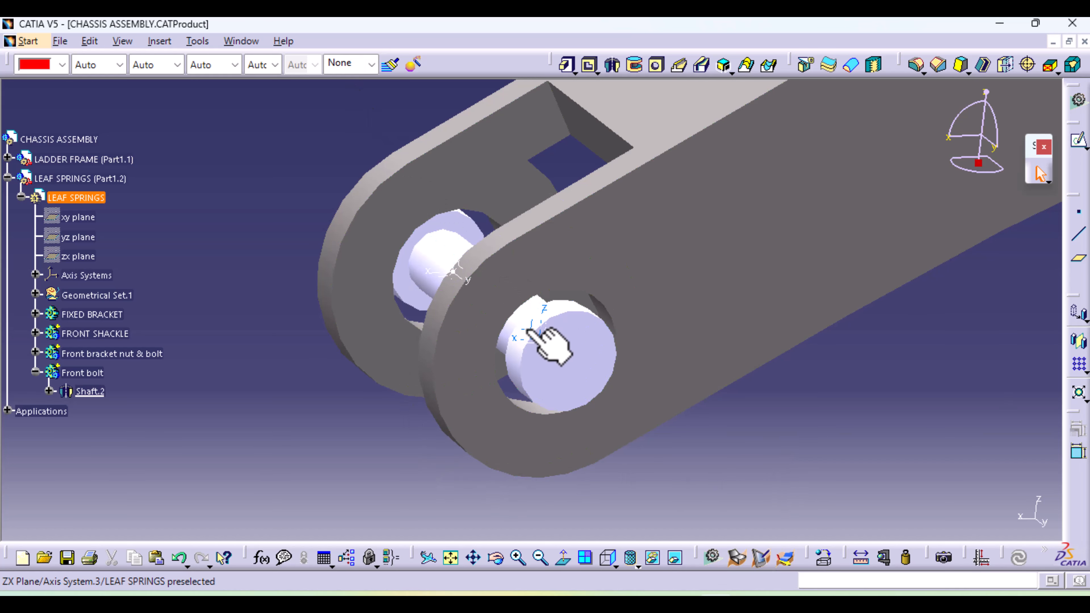
Change the colour of the Front bolt body to grey
{"action": "left_click", "coordinate": [528, 330]}
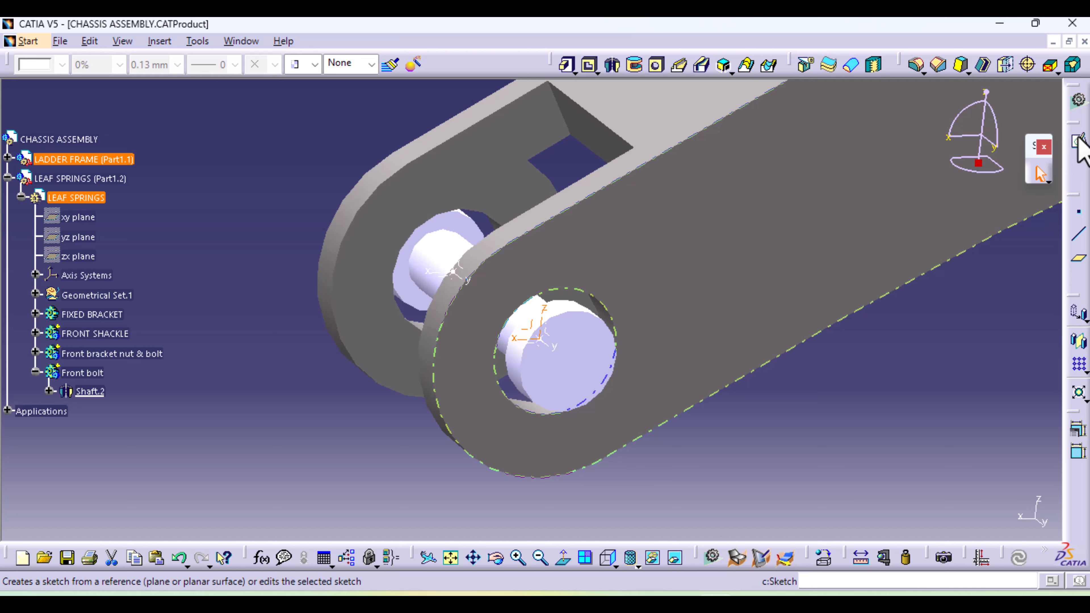
{"action": "left_click", "coordinate": [81, 371]}
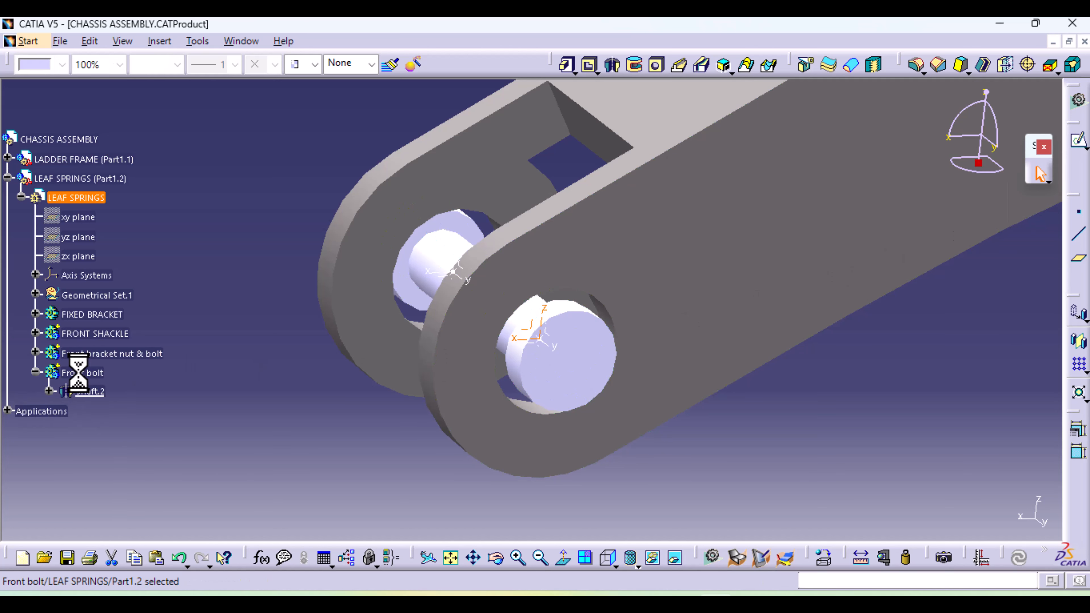
{"action": "left_click", "coordinate": [62, 64]}
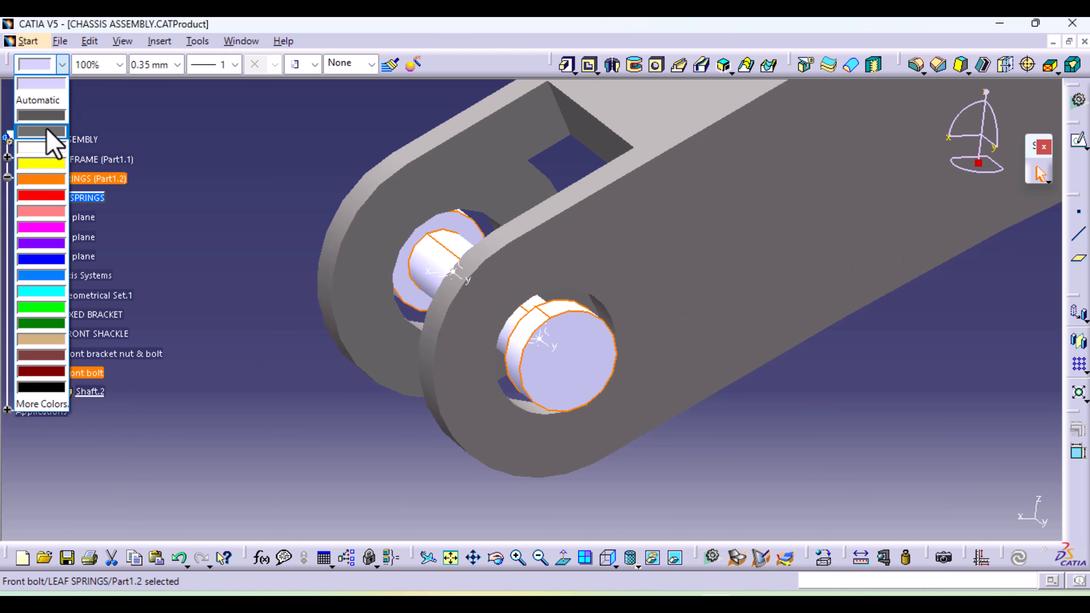
{"action": "left_click", "coordinate": [42, 132]}
{"action": "left_click", "coordinate": [275, 146]}
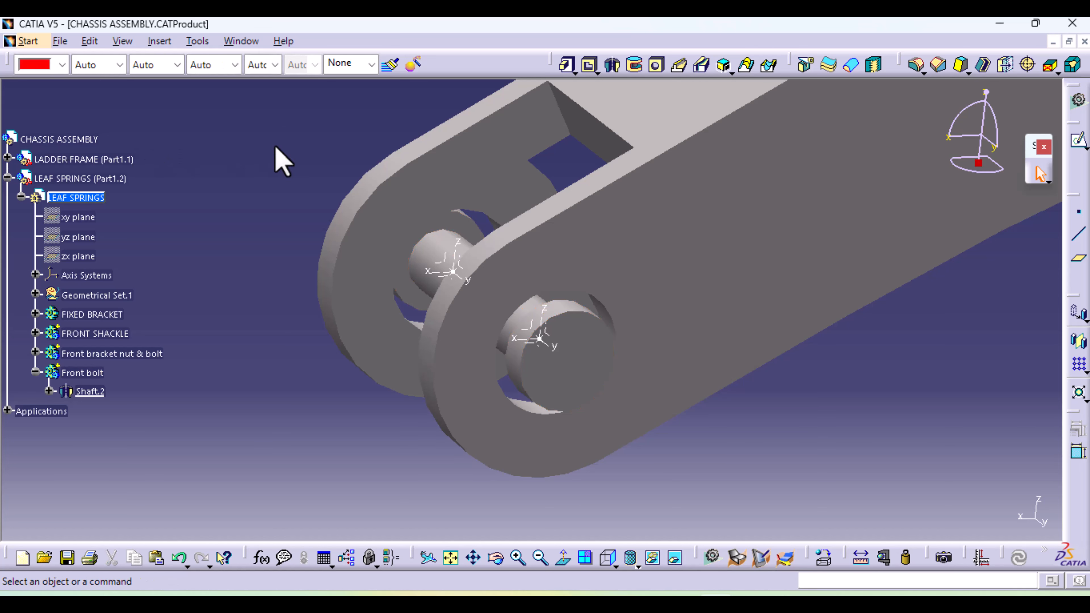
Sketch a hexagon centred on the origin with an incircle radius of about 8.56 mm on the ZX plane of the bolt's axis system
{"action": "left_click", "coordinate": [542, 331]}
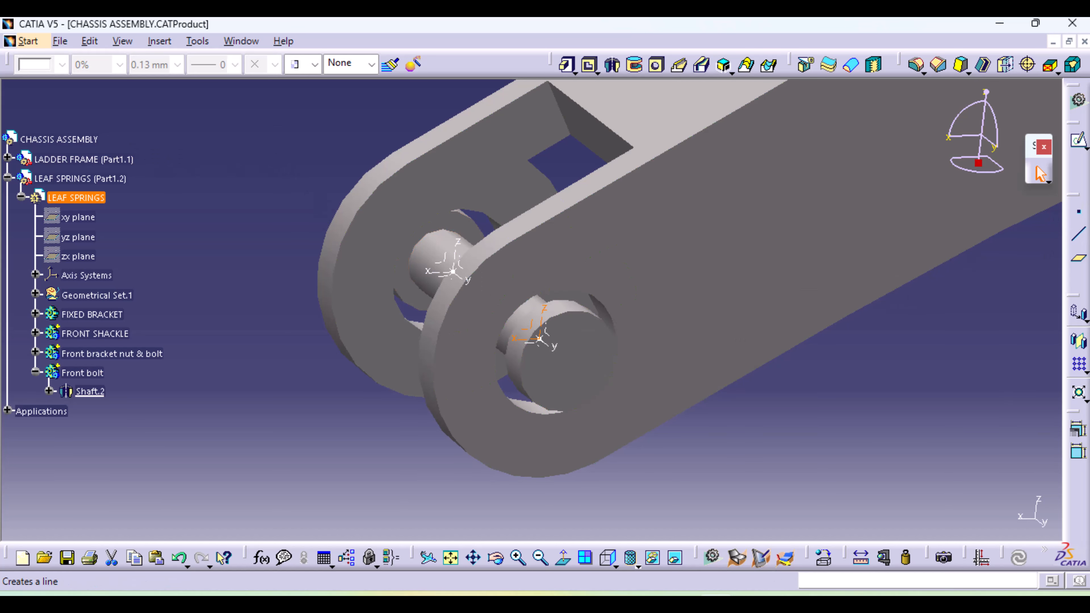
{"action": "left_click", "coordinate": [1079, 140]}
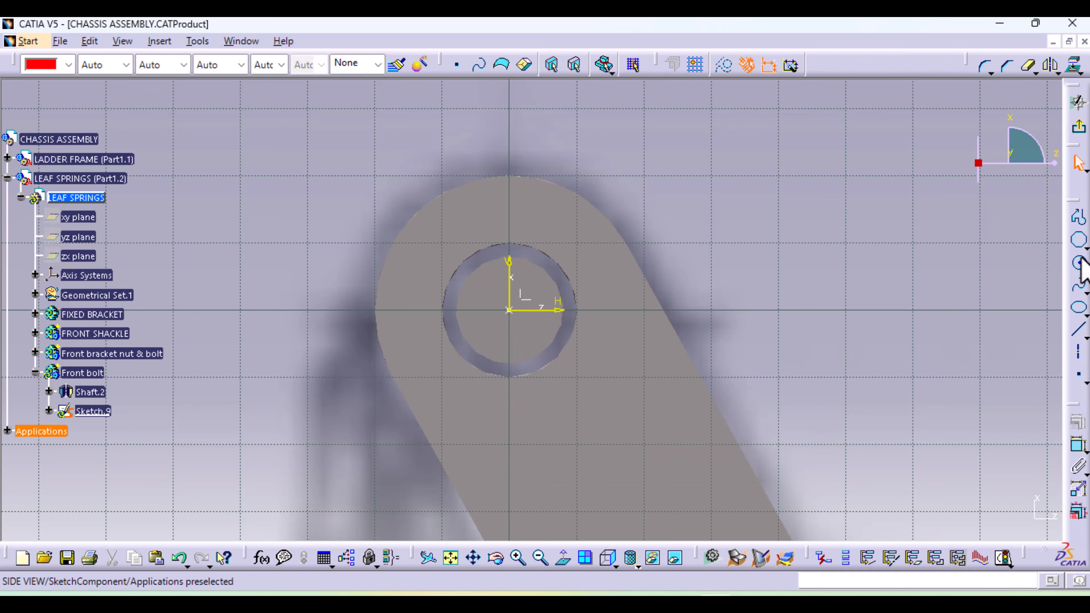
{"action": "left_click", "coordinate": [1085, 269]}
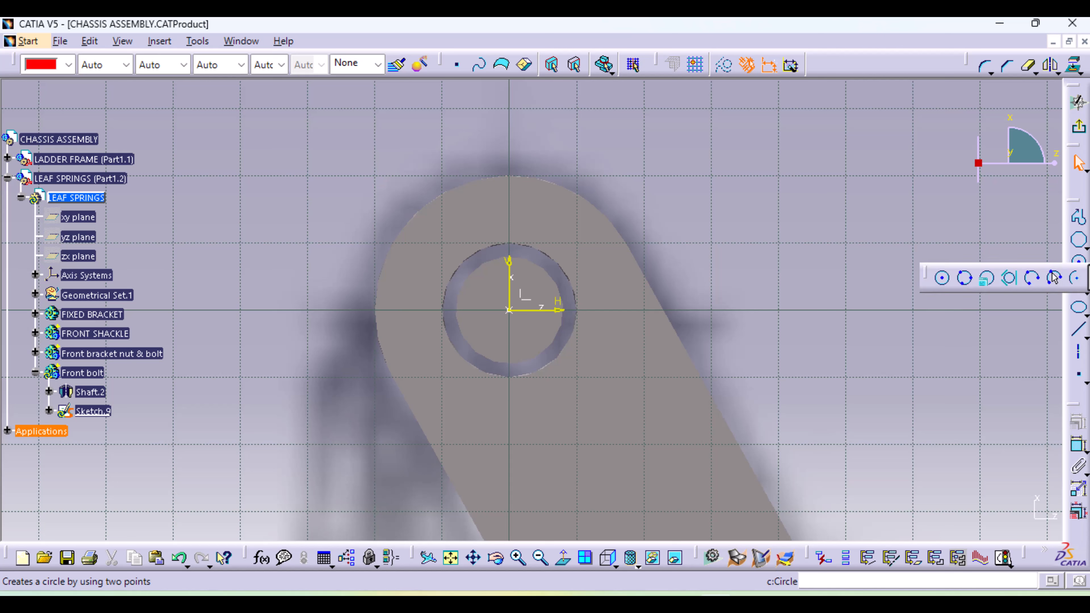
{"action": "left_click", "coordinate": [1079, 243]}
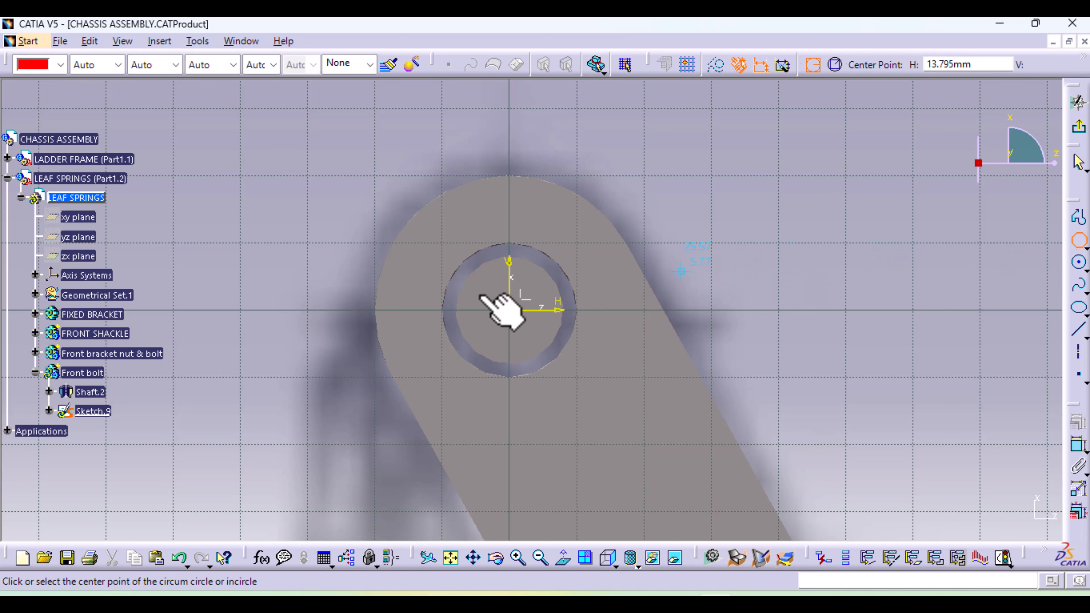
{"action": "left_click", "coordinate": [509, 310]}
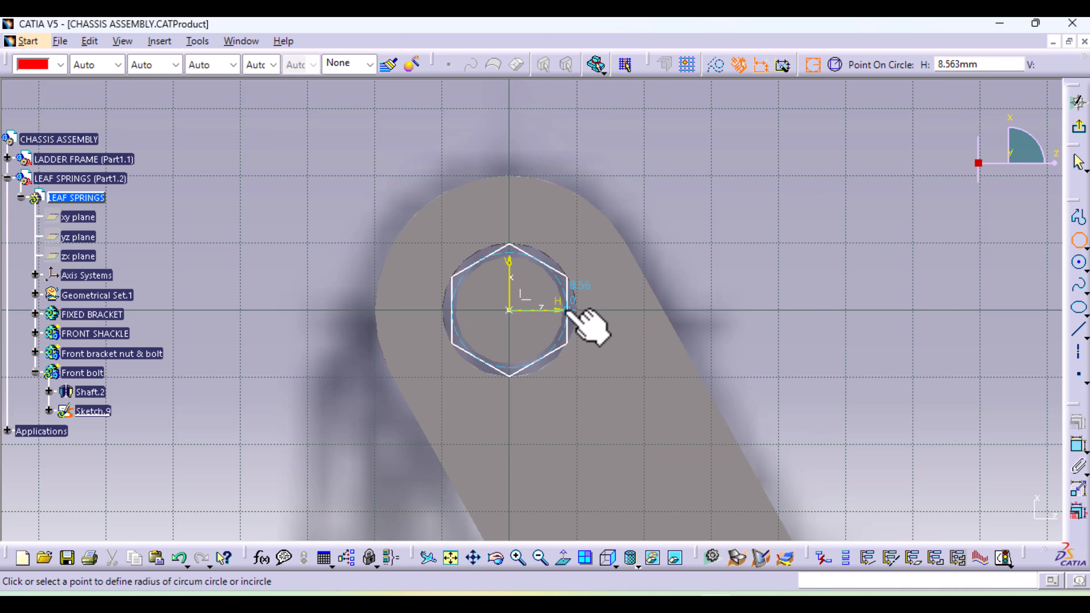
{"action": "left_click", "coordinate": [567, 310]}
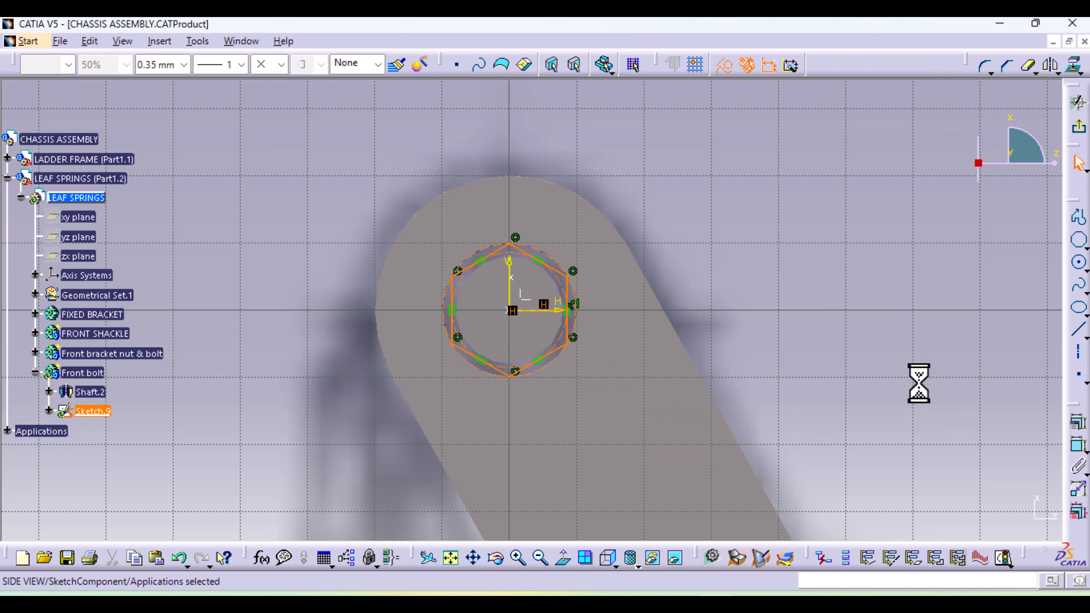
Dimension the distance from the hexagon's centre to its corner as 8 mm
{"action": "left_click", "coordinate": [1075, 447]}
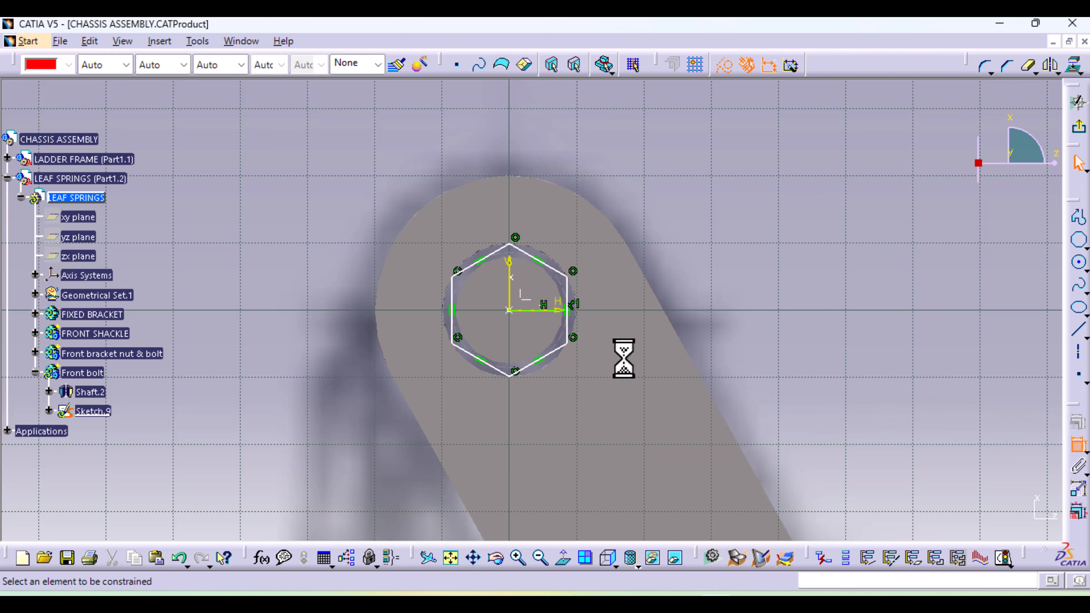
{"action": "left_click", "coordinate": [509, 310]}
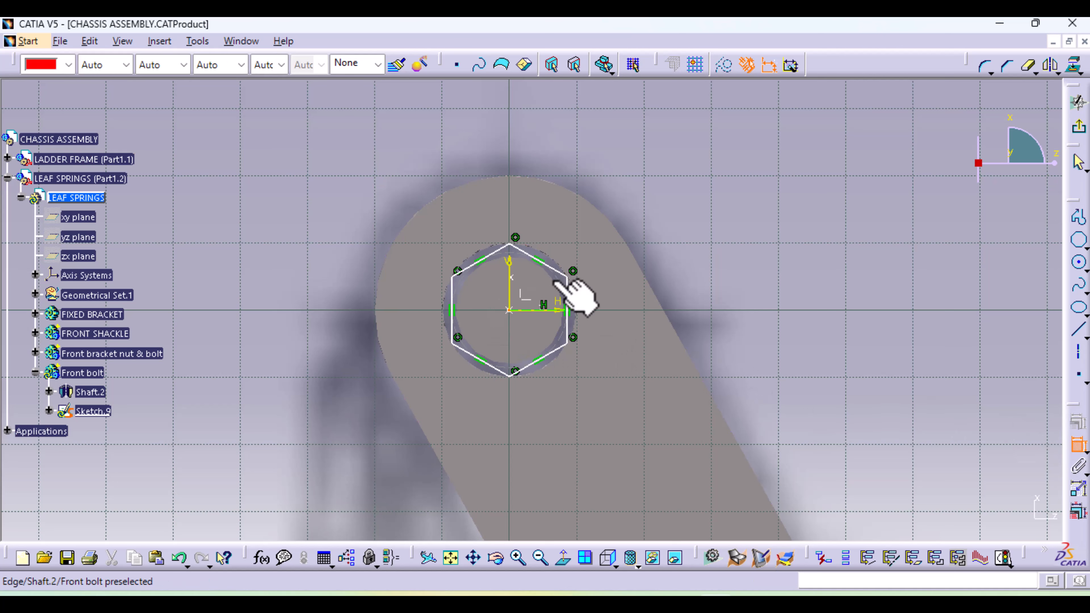
{"action": "left_click", "coordinate": [568, 277]}
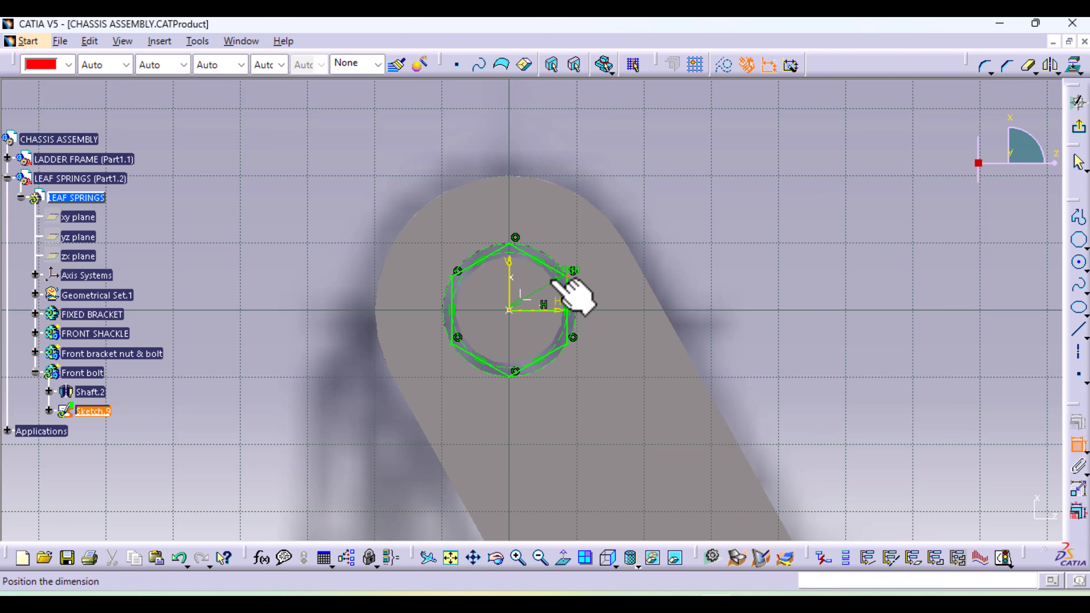
{"action": "left_click", "coordinate": [466, 205]}
{"action": "double_click", "coordinate": [465, 214]}
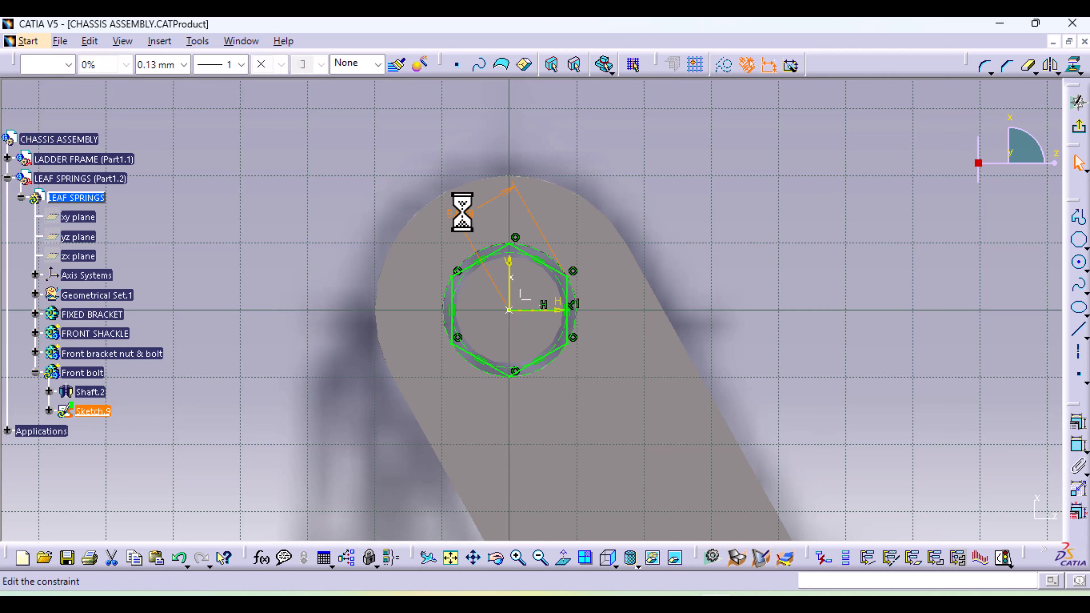
{"action": "type", "text": "8"}
{"action": "key", "text": "Return"}
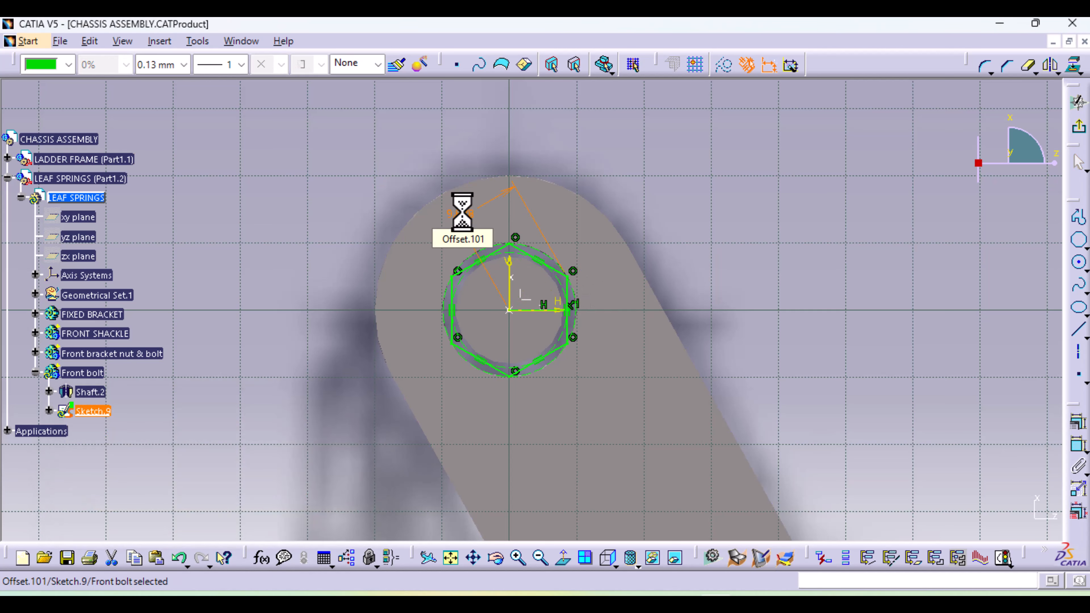
Draw a circle around the hexagon, centred on the origin and larger than the bolt head, and finish the sketch
{"action": "left_click", "coordinate": [1080, 263]}
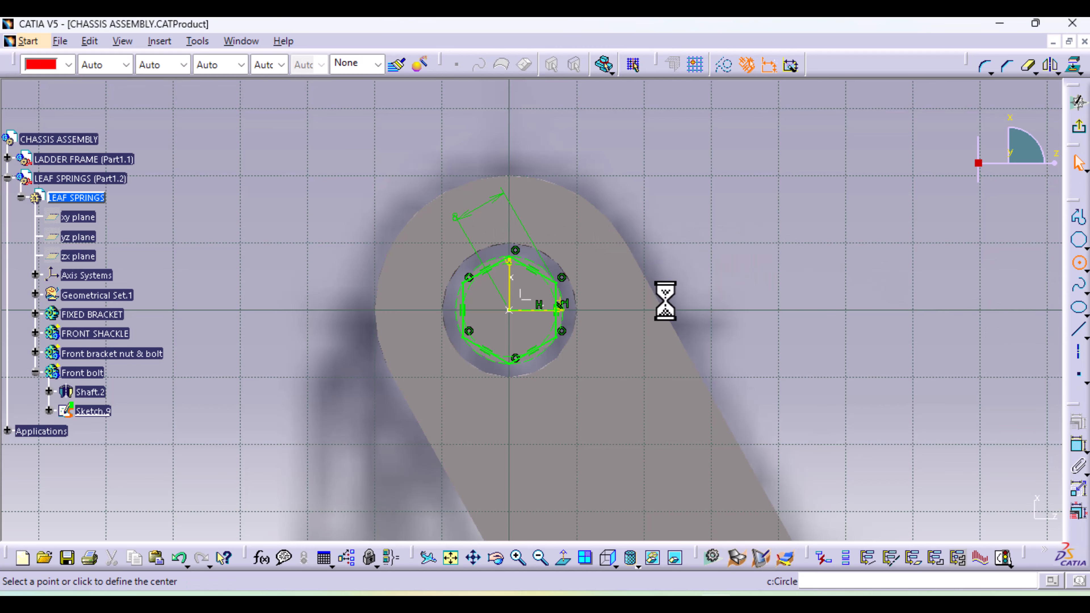
{"action": "left_click", "coordinate": [509, 310]}
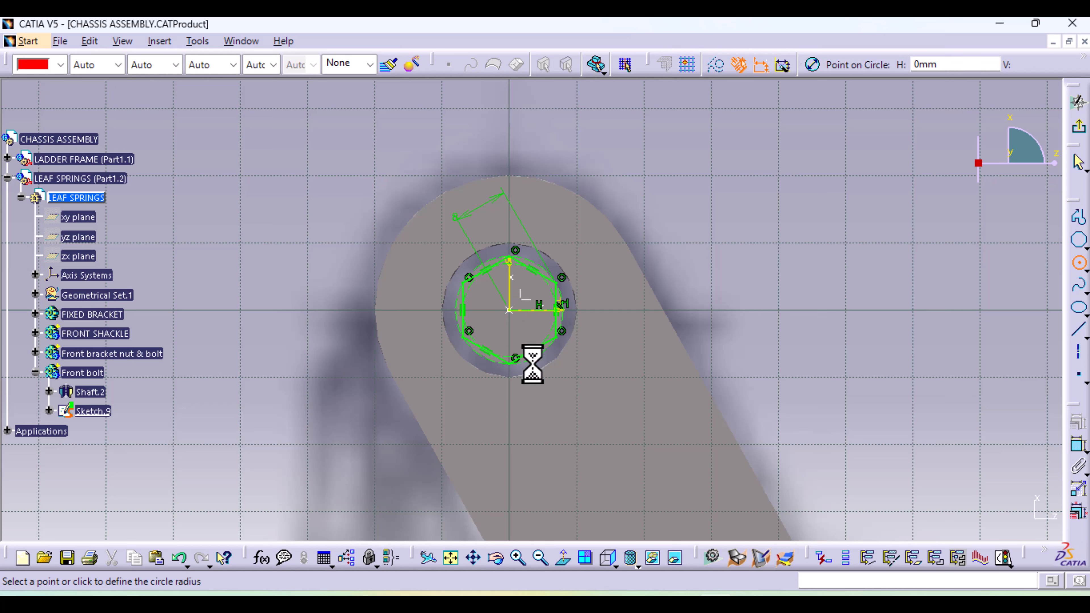
{"action": "left_click", "coordinate": [550, 398]}
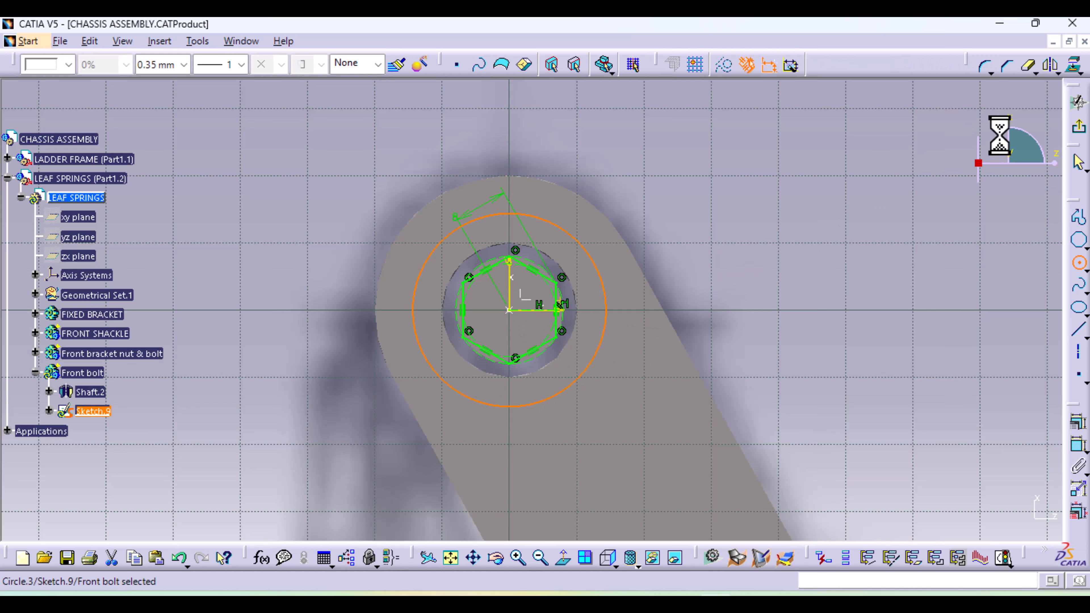
{"action": "left_click", "coordinate": [1079, 102]}
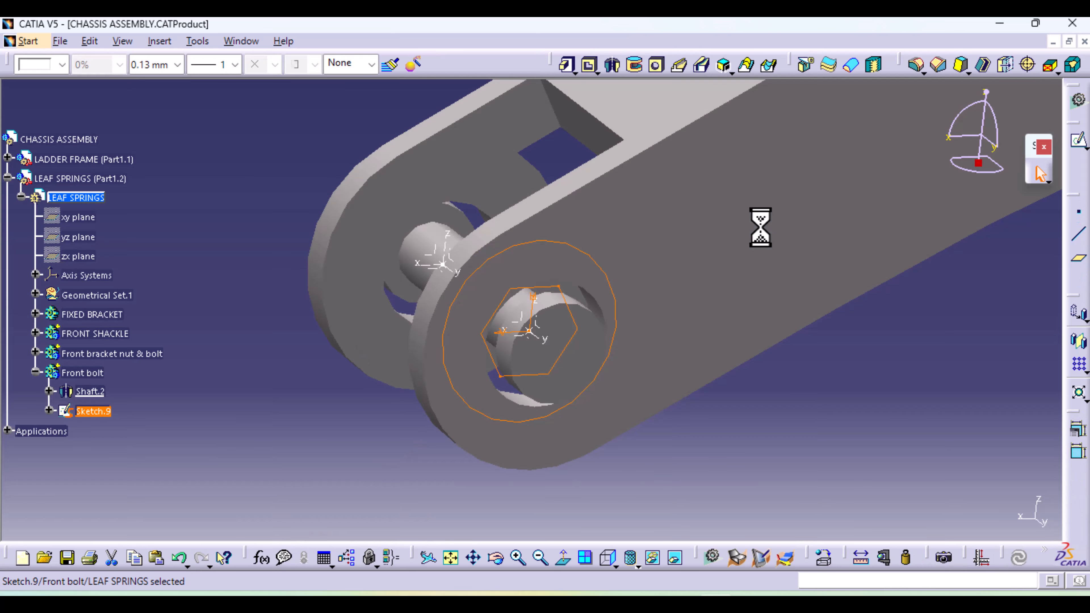
Pocket the area between circle and hexagon with both limits set to Up to last, cutting both bolt ends to a hexagonal shape
{"action": "left_click", "coordinate": [588, 69]}
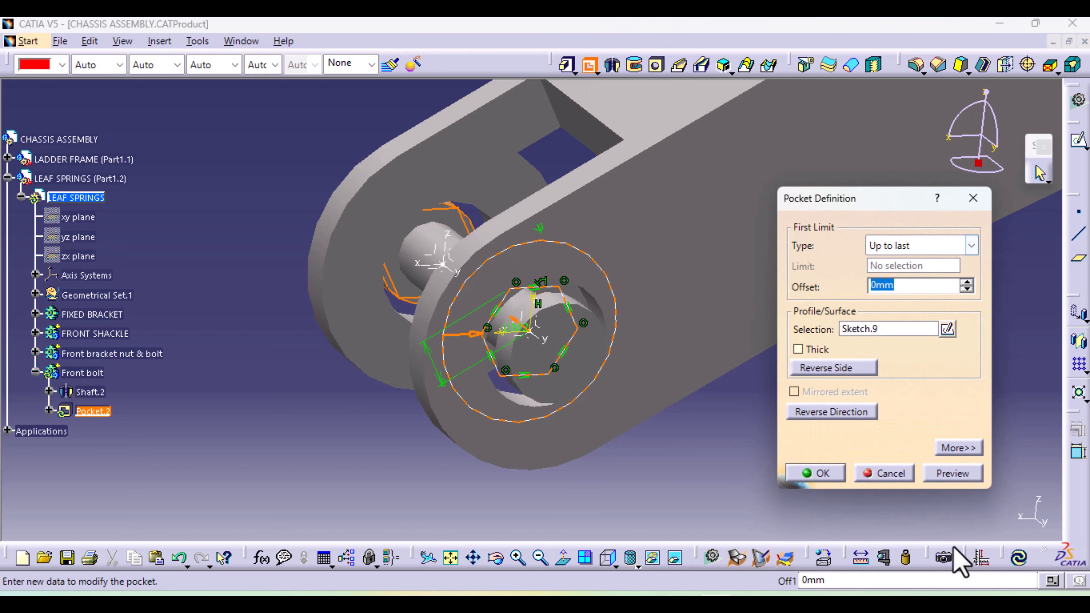
{"action": "left_click", "coordinate": [959, 448]}
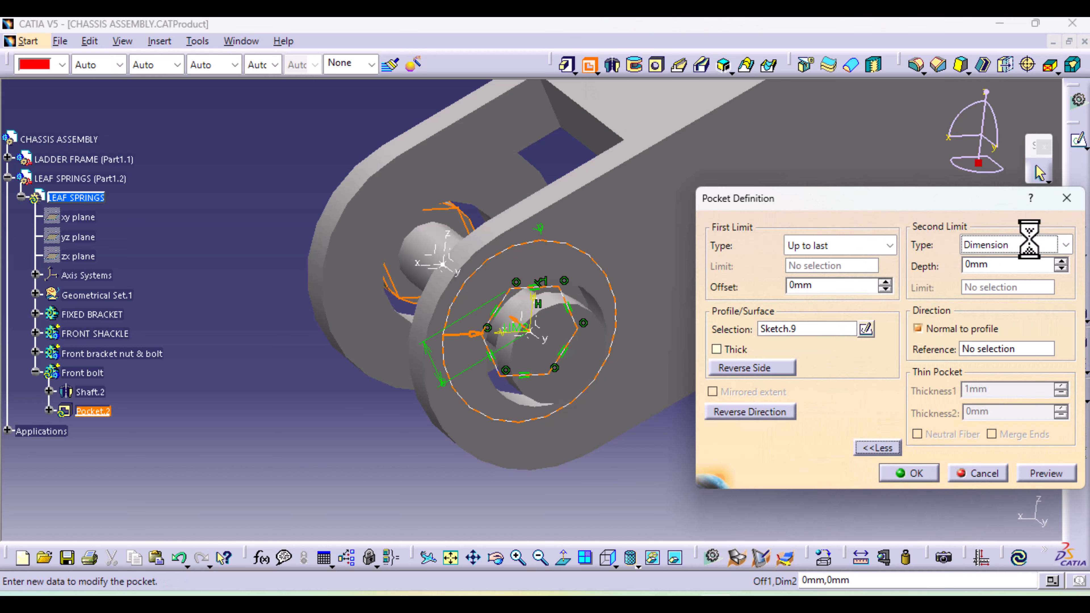
{"action": "left_click", "coordinate": [1029, 243]}
{"action": "left_click", "coordinate": [1018, 295]}
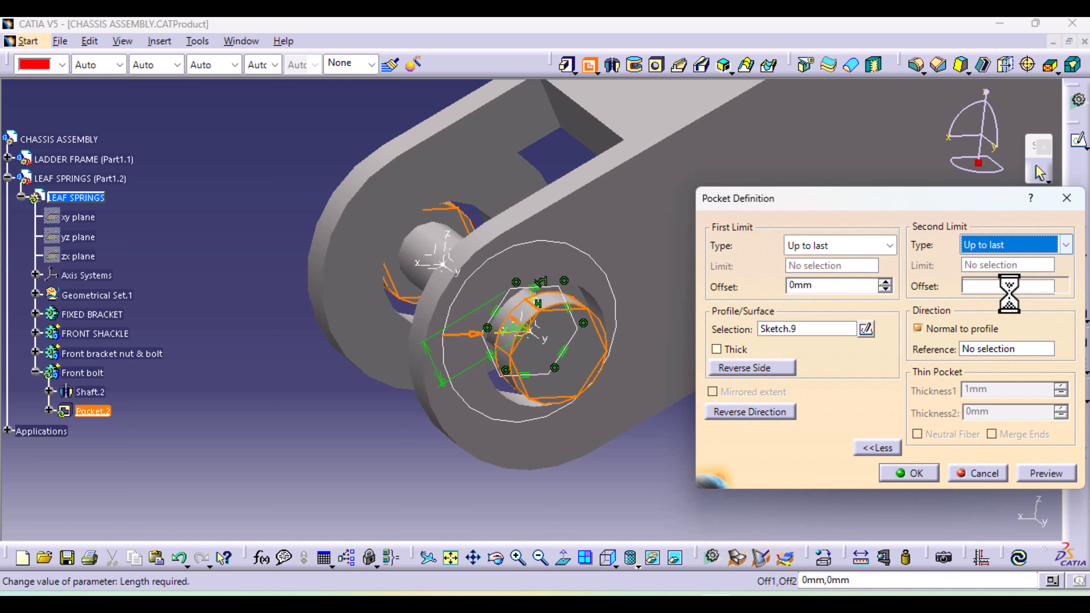
{"action": "left_click", "coordinate": [1035, 474]}
{"action": "left_click", "coordinate": [914, 480]}
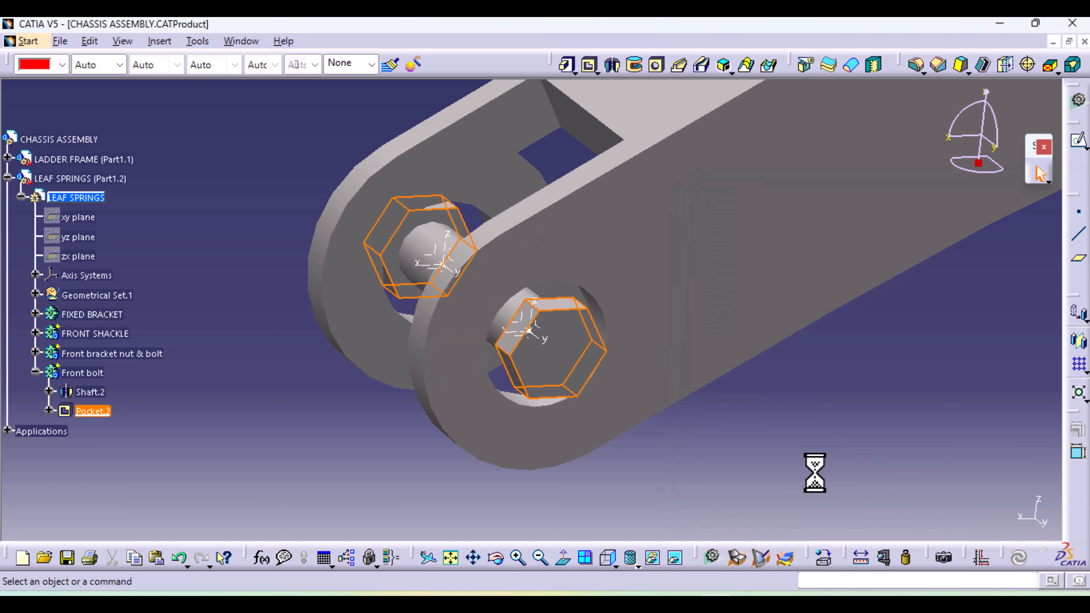
{"action": "middle_click_drag", "start_coordinate": [439, 370], "coordinate": [523, 312]}
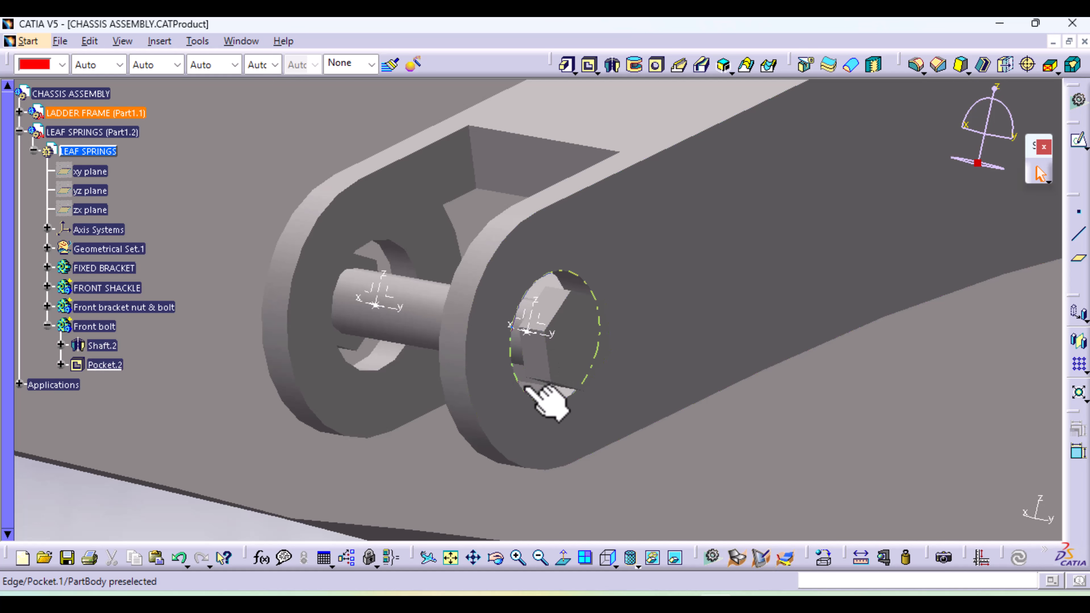
Measure the circular edge of the bolt hole in the near lug at the ladder frame's front end
{"action": "left_click", "coordinate": [518, 384]}
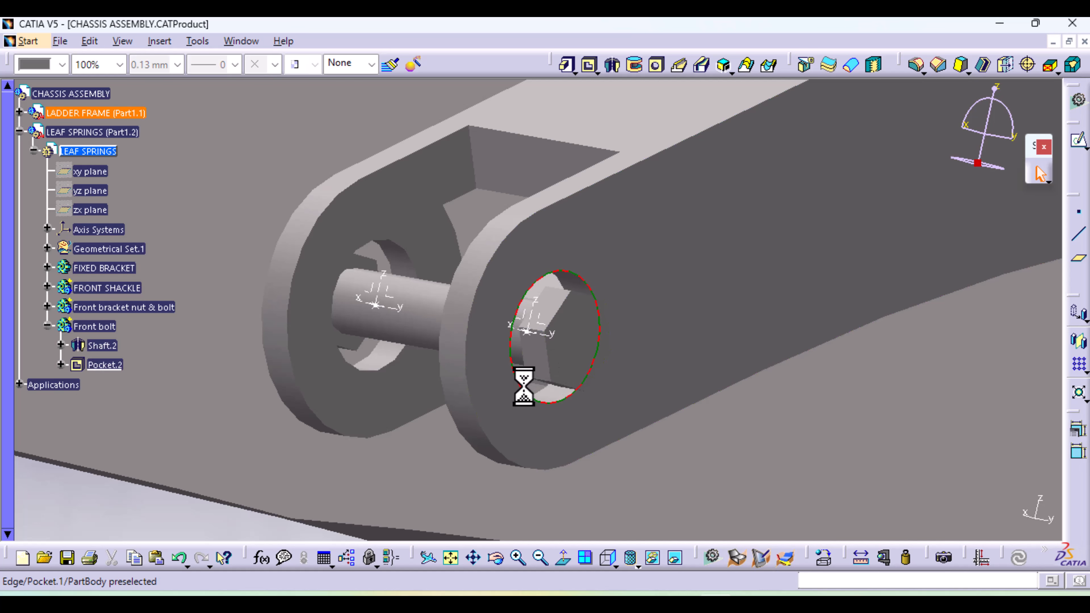
{"action": "left_click", "coordinate": [885, 558]}
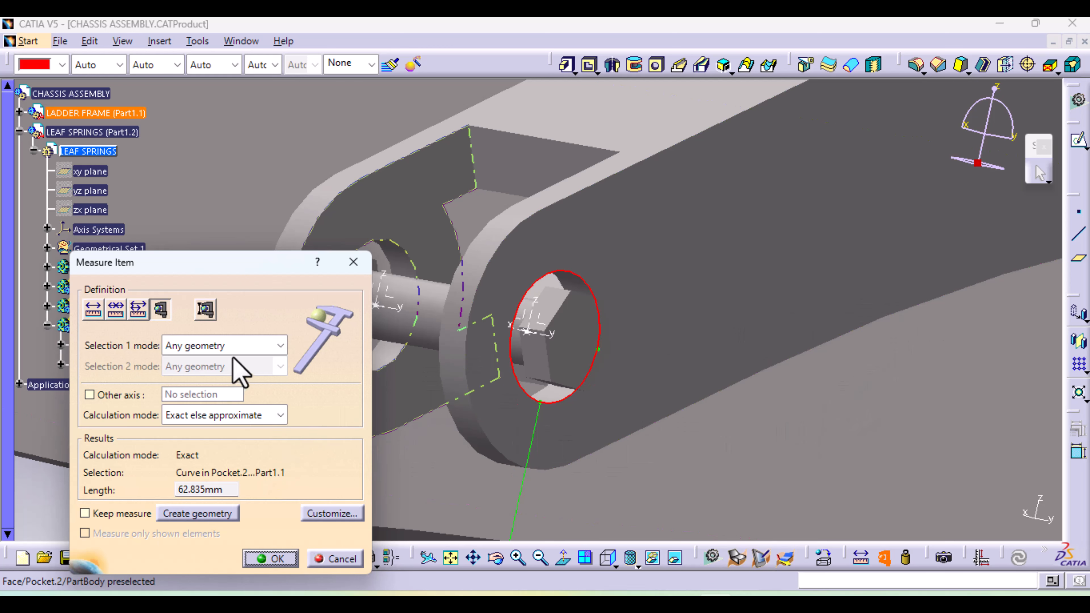
{"action": "left_click", "coordinate": [256, 344]}
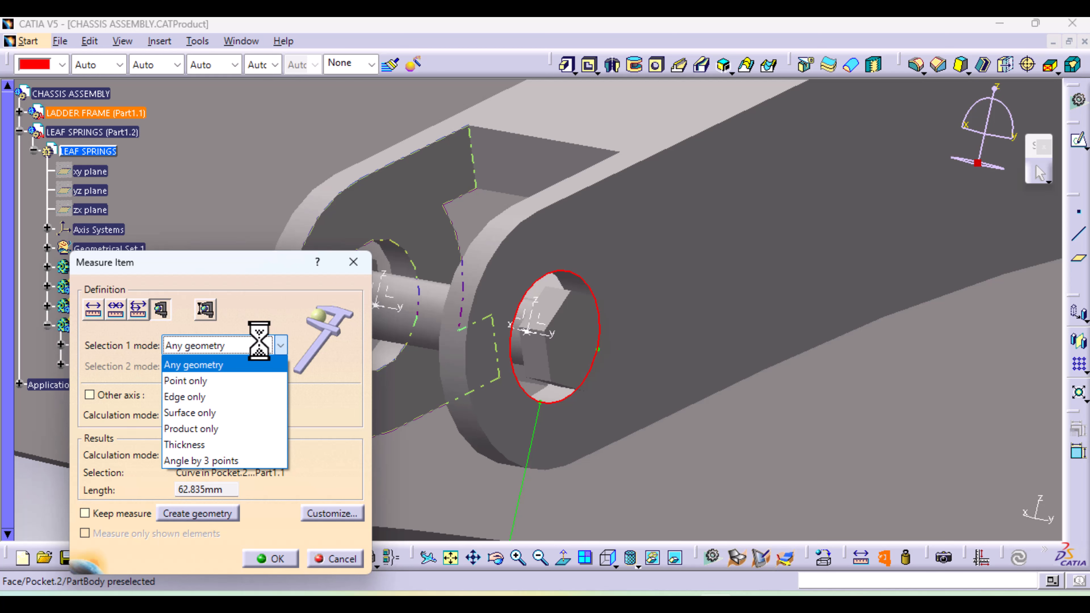
{"action": "left_click", "coordinate": [259, 343]}
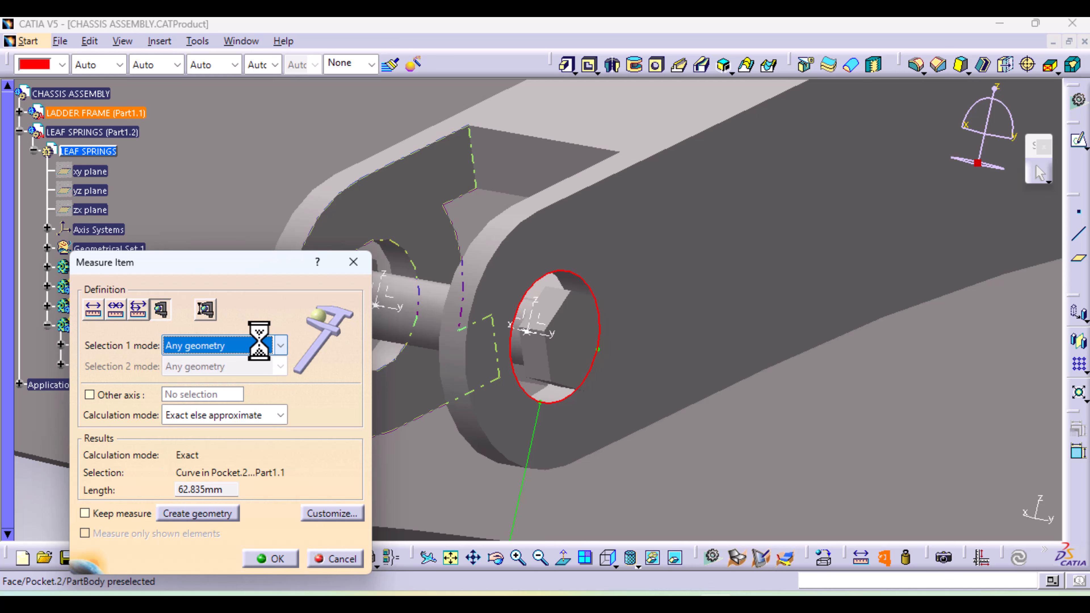
{"action": "left_click", "coordinate": [339, 558]}
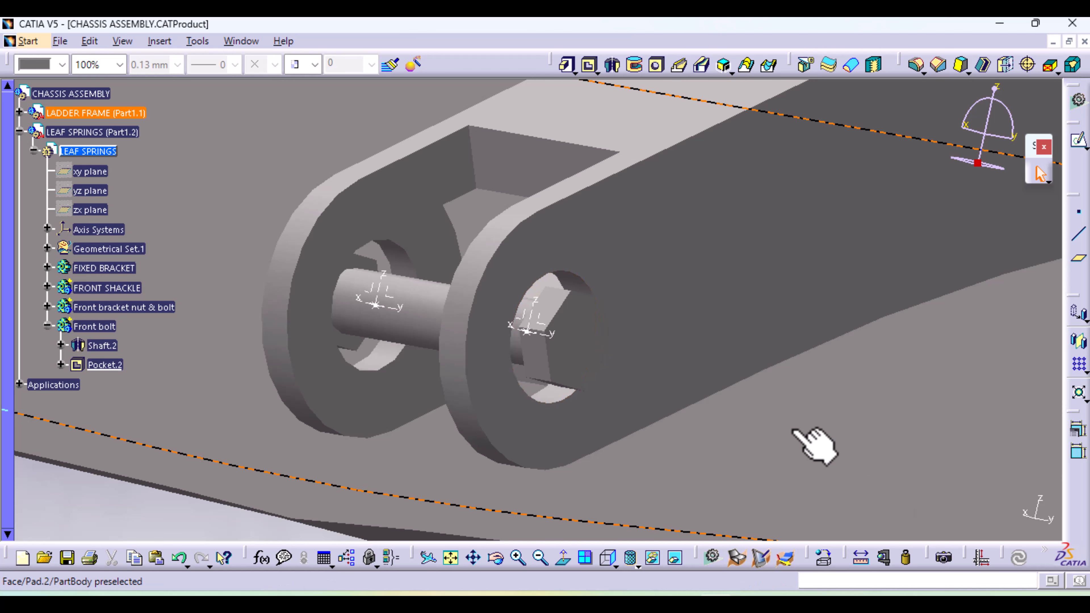
{"action": "mouse_move", "coordinate": [798, 434]}
{"action": "middle_mouse_down"}
{"action": "mouse_move", "coordinate": [791, 426]}
{"action": "mouse_move", "coordinate": [785, 490]}
{"action": "mouse_move", "coordinate": [777, 479]}
{"action": "middle_mouse_up"}
{"action": "left_click", "coordinate": [524, 500]}
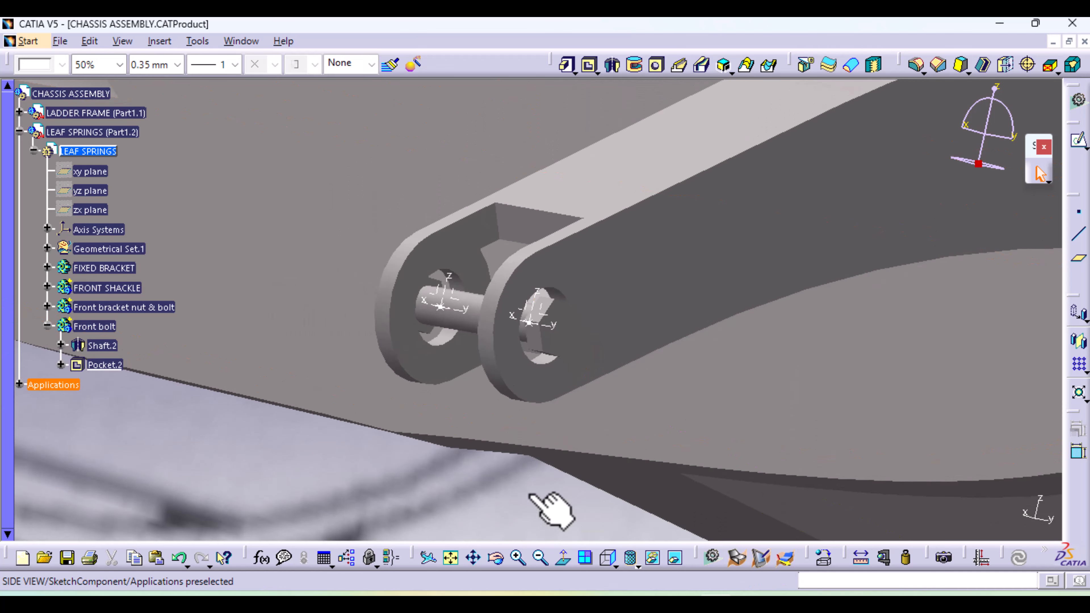
{"action": "left_click", "coordinate": [883, 559]}
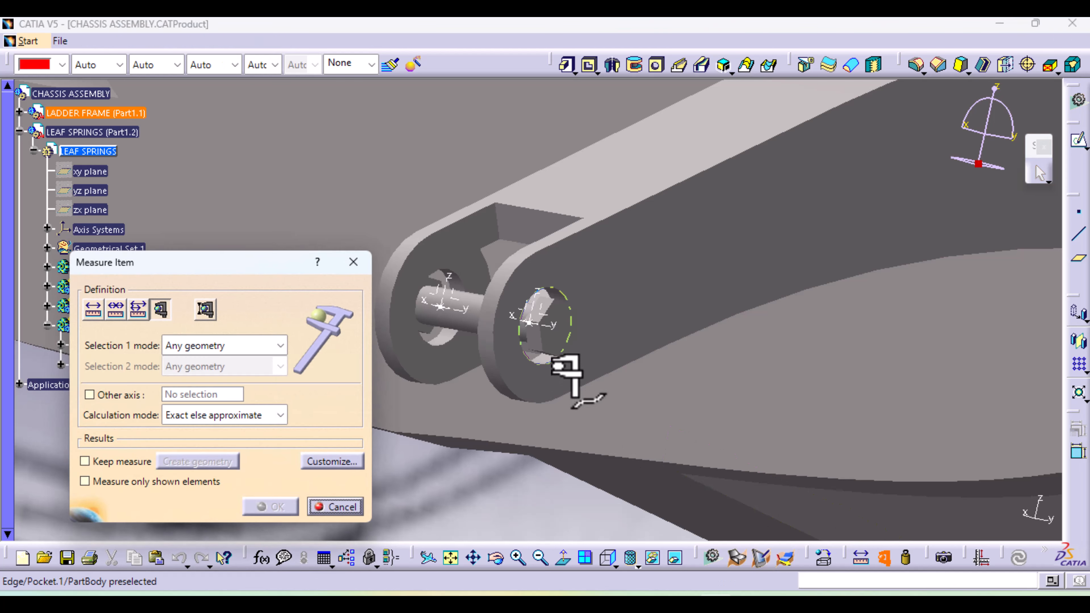
{"action": "left_click", "coordinate": [553, 361]}
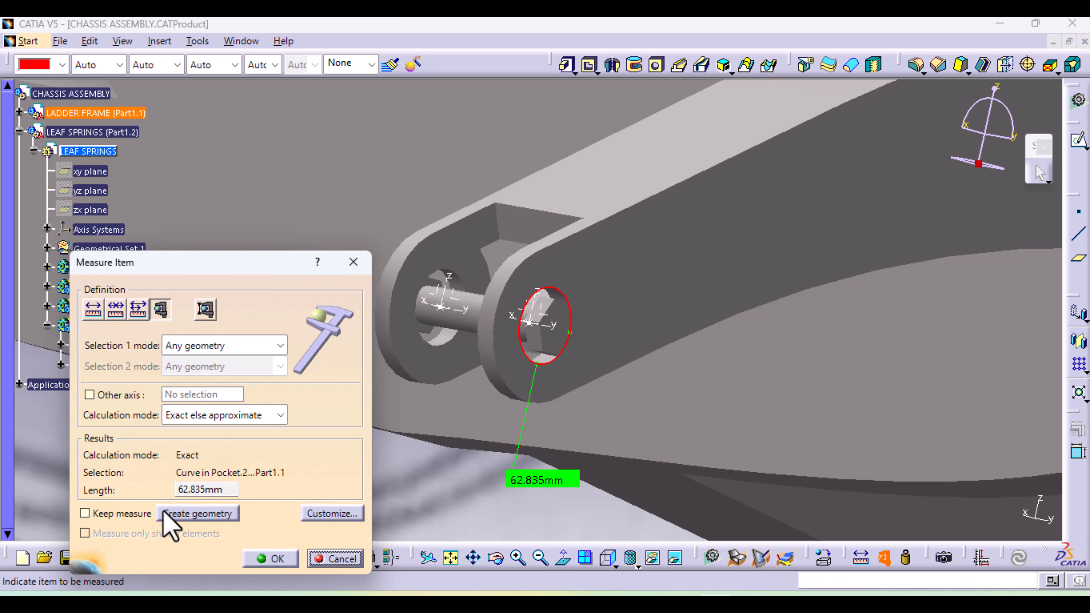
{"action": "left_click", "coordinate": [339, 559]}
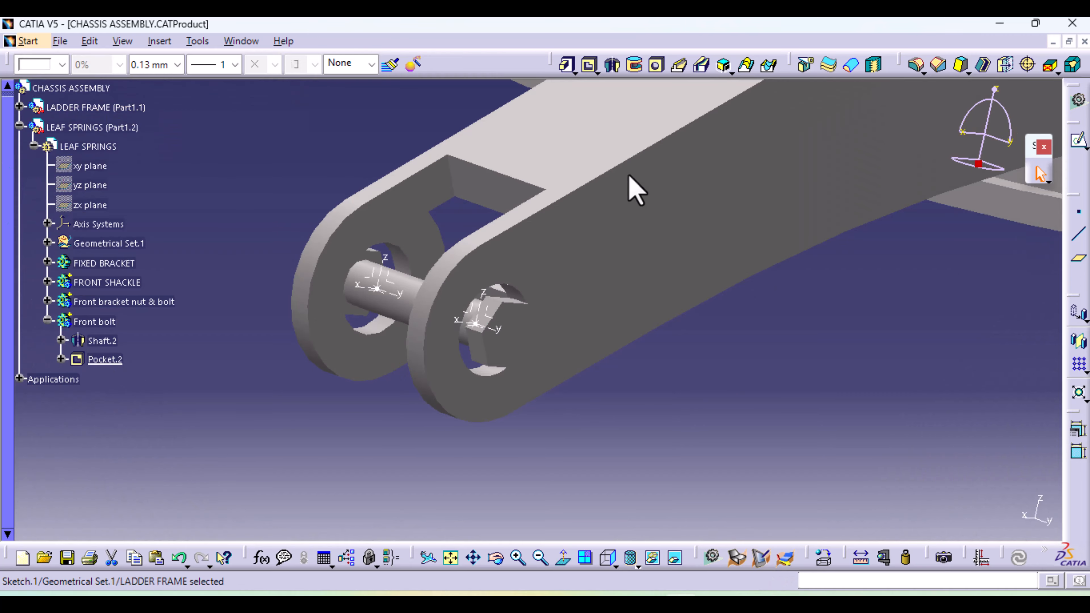
Examine the front bolt's hexagonal head and its fit in the lug holes at the ladder frame's front end
{"action": "middle_click_drag", "start_coordinate": [766, 374], "coordinate": [760, 561], "text": "ctrl"}
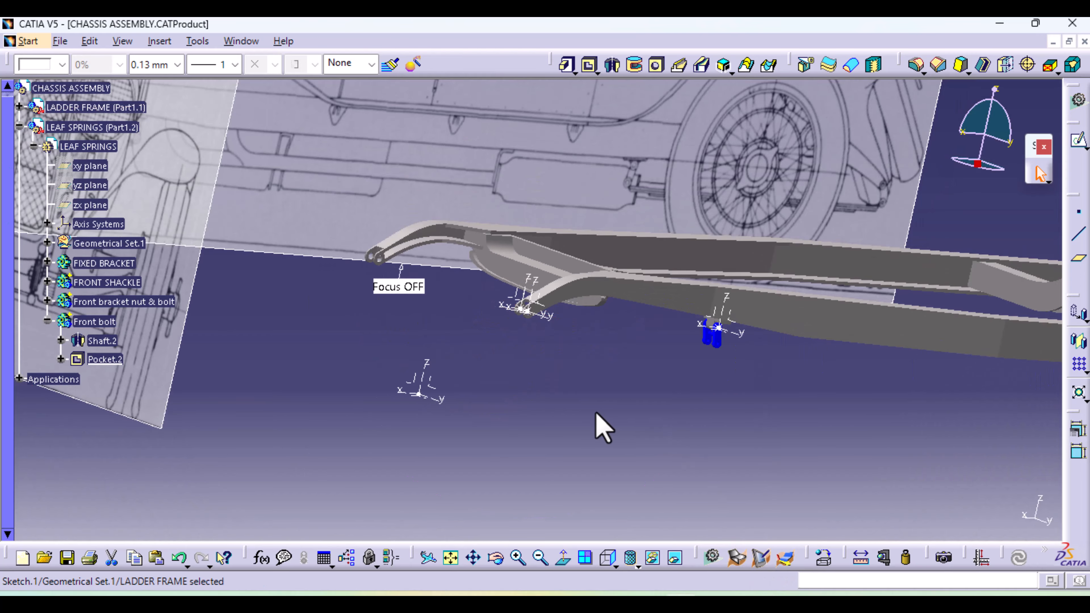
{"action": "middle_click_drag", "start_coordinate": [596, 414], "coordinate": [645, 511], "text": "ctrl"}
{"action": "left_click", "coordinate": [521, 312]}
{"action": "middle_click_drag", "start_coordinate": [730, 365], "coordinate": [119, 370]}
{"action": "middle_click_drag", "start_coordinate": [291, 419], "coordinate": [1003, 379]}
{"action": "middle_click_drag", "start_coordinate": [453, 419], "coordinate": [530, 189], "text": "ctrl"}
{"action": "middle_click_drag", "start_coordinate": [185, 404], "coordinate": [477, 318]}
{"action": "middle_click_drag", "start_coordinate": [429, 378], "coordinate": [438, 206], "text": "ctrl"}
{"action": "middle_click_drag", "start_coordinate": [383, 310], "coordinate": [687, 520]}
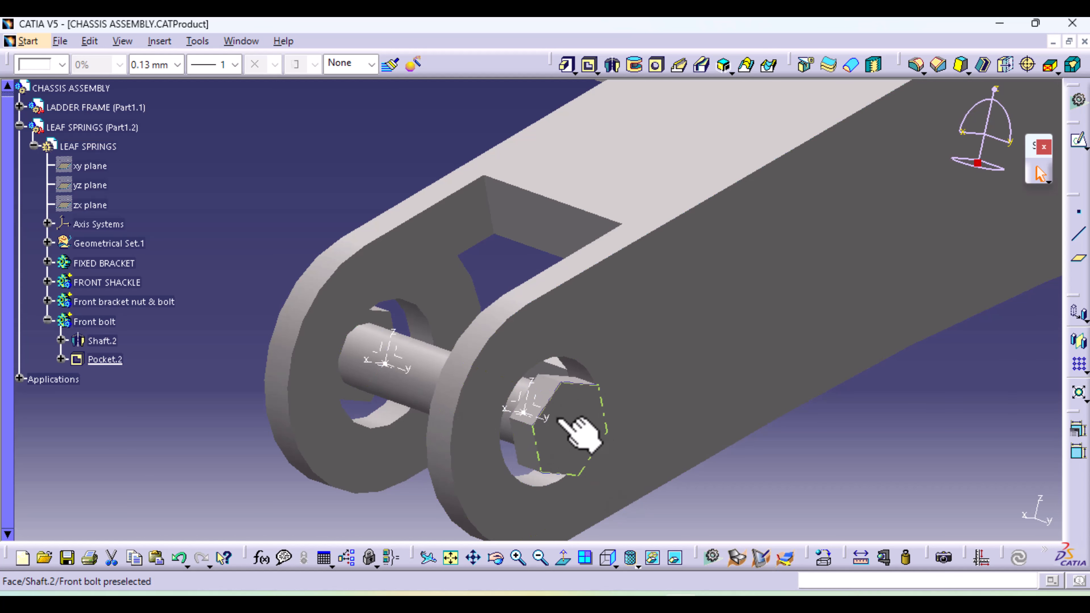
{"action": "left_click", "coordinate": [479, 472]}
Open the hexagon-and-circle sketch of the Front bolt body's pocket for editing
{"action": "left_click", "coordinate": [124, 366]}
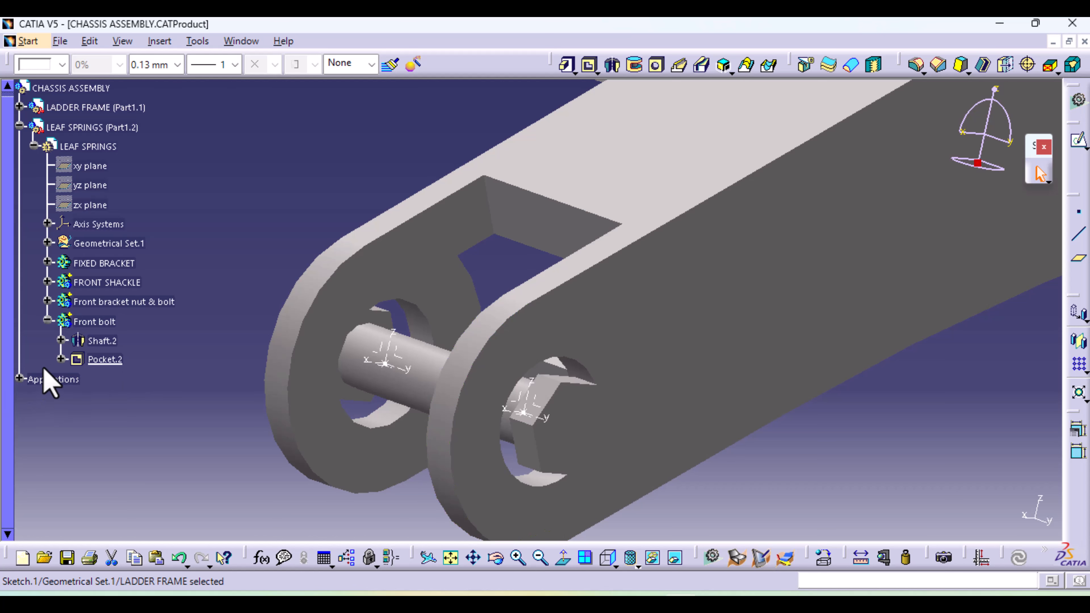
{"action": "left_click", "coordinate": [61, 360]}
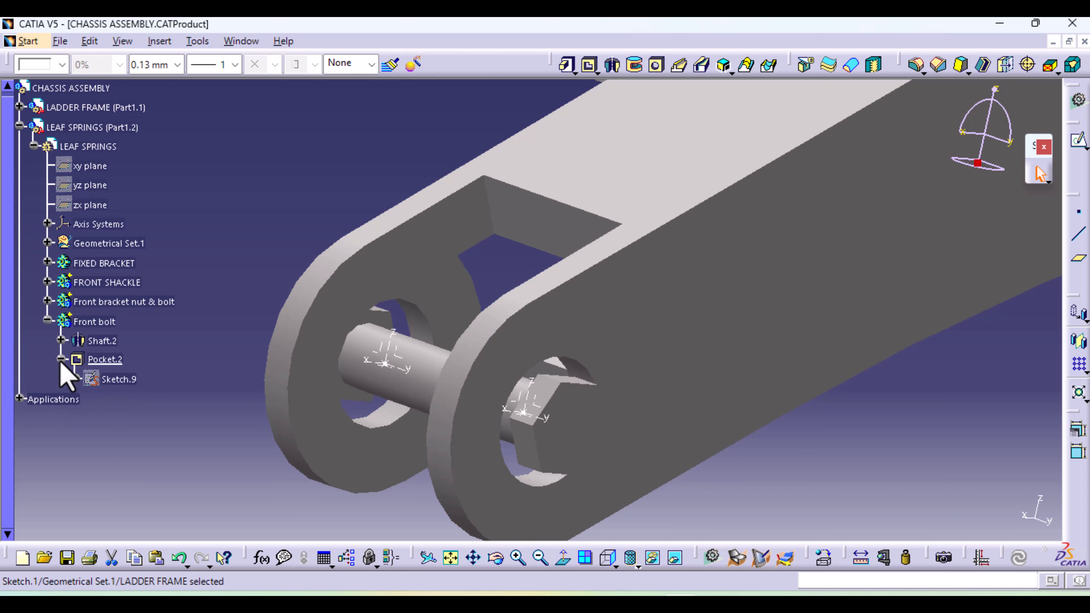
{"action": "double_click", "coordinate": [119, 379]}
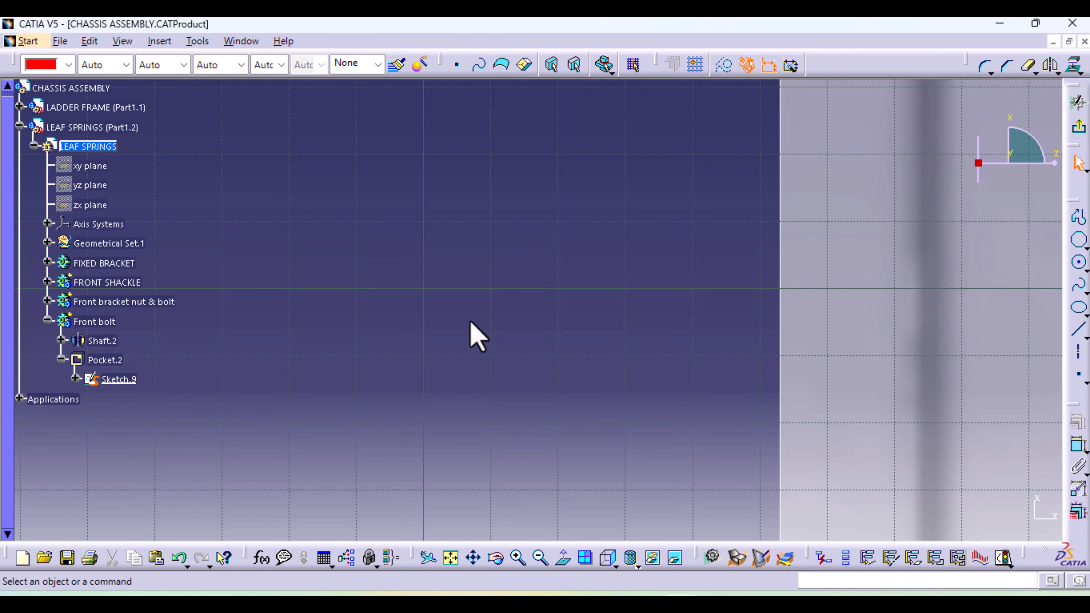
{"action": "middle_click_drag", "start_coordinate": [471, 322], "coordinate": [485, 597]}
{"action": "mouse_move", "coordinate": [590, 305]}
{"action": "middle_mouse_down"}
{"action": "mouse_move", "coordinate": [558, 489]}
{"action": "mouse_move", "coordinate": [575, 454]}
{"action": "mouse_move", "coordinate": [357, 418]}
{"action": "mouse_move", "coordinate": [357, 429]}
{"action": "mouse_move", "coordinate": [401, 240]}
{"action": "mouse_move", "coordinate": [805, 433]}
{"action": "mouse_move", "coordinate": [329, 377]}
{"action": "mouse_move", "coordinate": [349, 266]}
{"action": "mouse_move", "coordinate": [285, 241]}
{"action": "mouse_move", "coordinate": [1041, 390]}
{"action": "mouse_move", "coordinate": [446, 333]}
{"action": "mouse_move", "coordinate": [437, 223]}
{"action": "mouse_move", "coordinate": [453, 438]}
{"action": "mouse_move", "coordinate": [426, 495]}
{"action": "middle_mouse_up"}
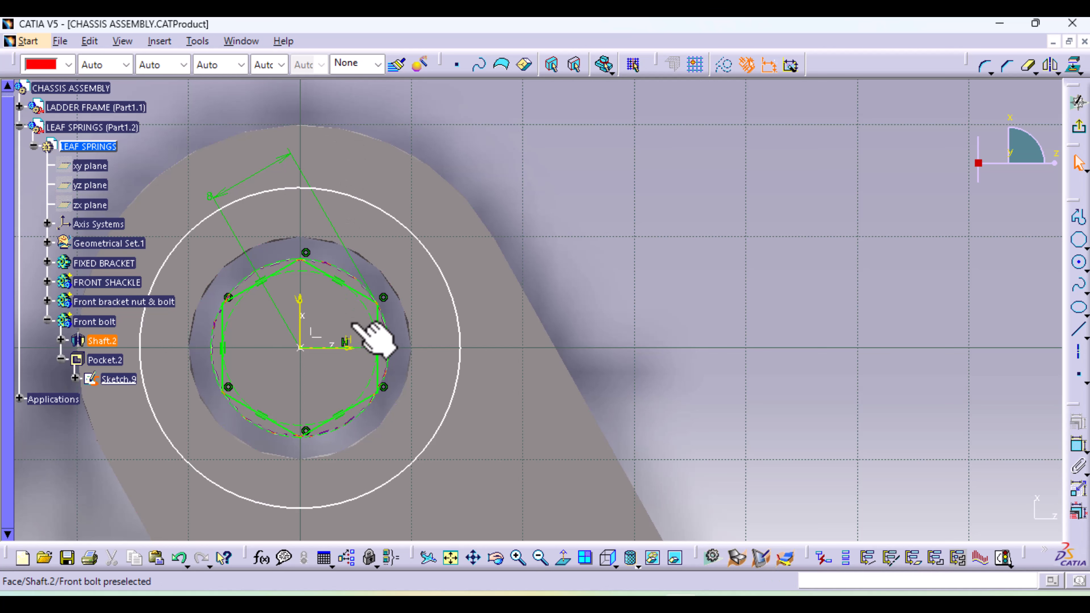
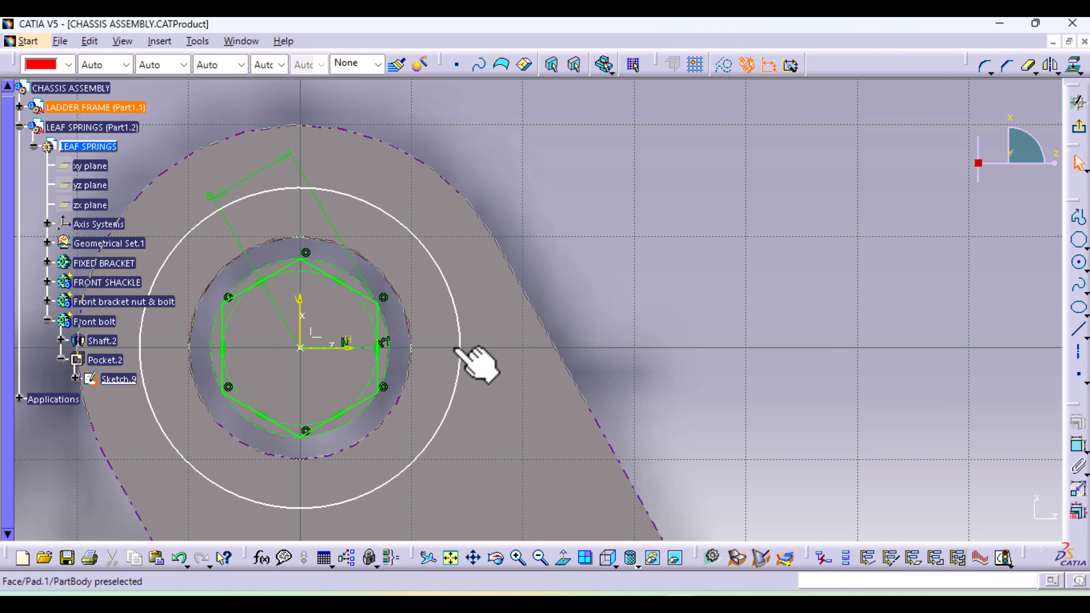
Set the hexagon's size dimension to 15 mm, enlarge the surrounding circle beyond it, and exit the sketch
{"action": "left_click", "coordinate": [231, 190]}
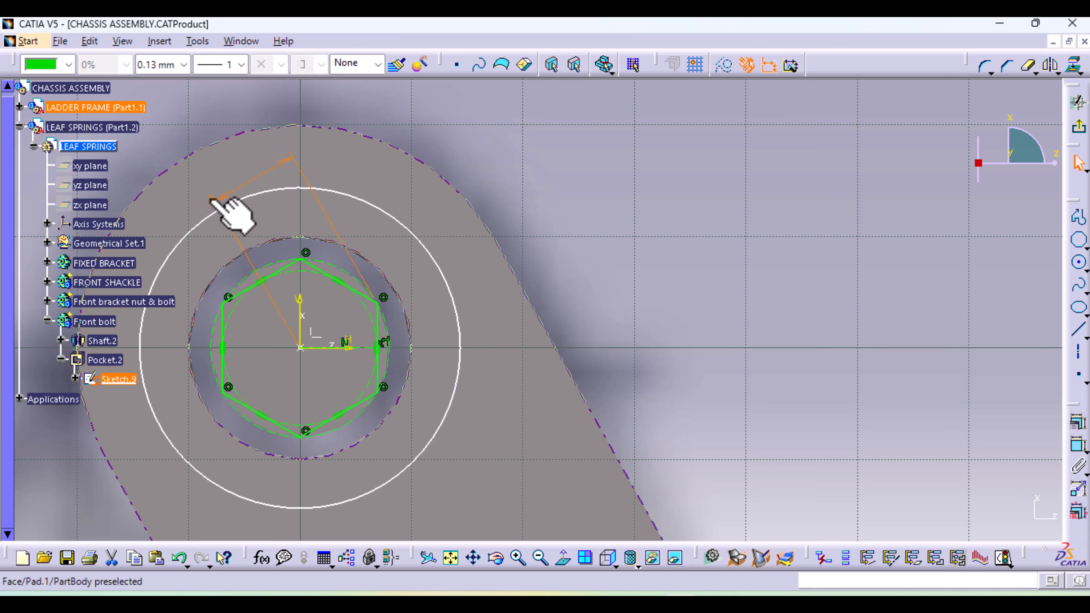
{"action": "left_click", "coordinate": [240, 184]}
{"action": "left_click", "coordinate": [212, 199]}
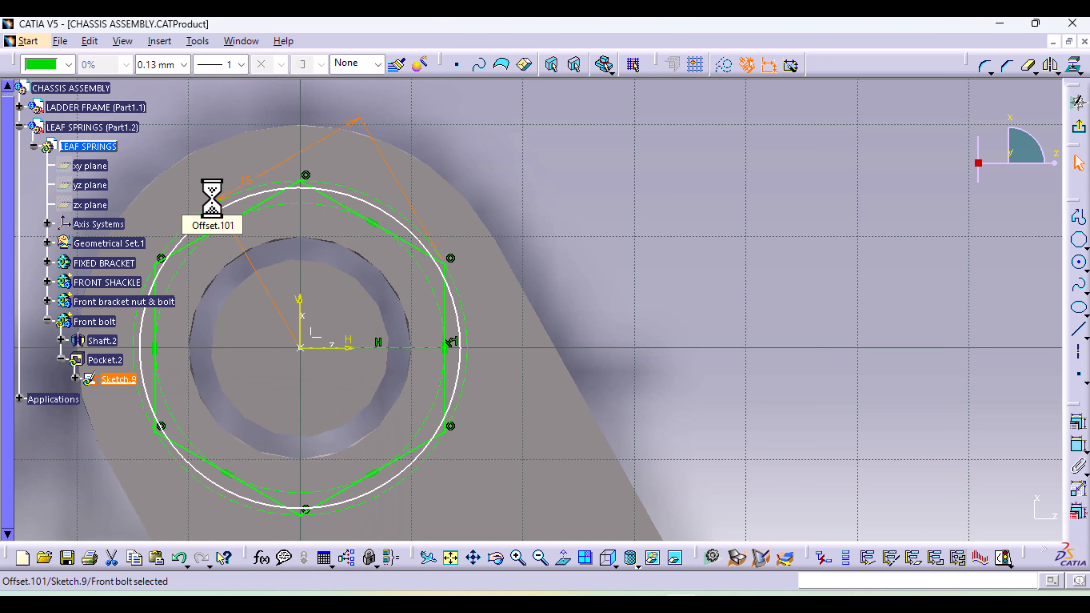
{"action": "left_click", "coordinate": [431, 243]}
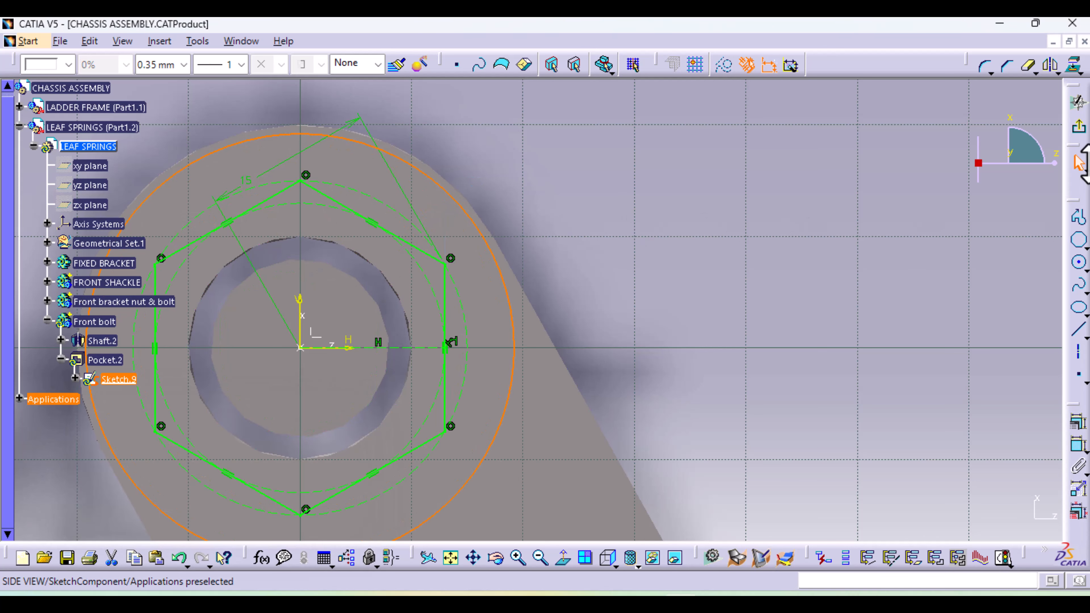
{"action": "left_click", "coordinate": [1080, 131]}
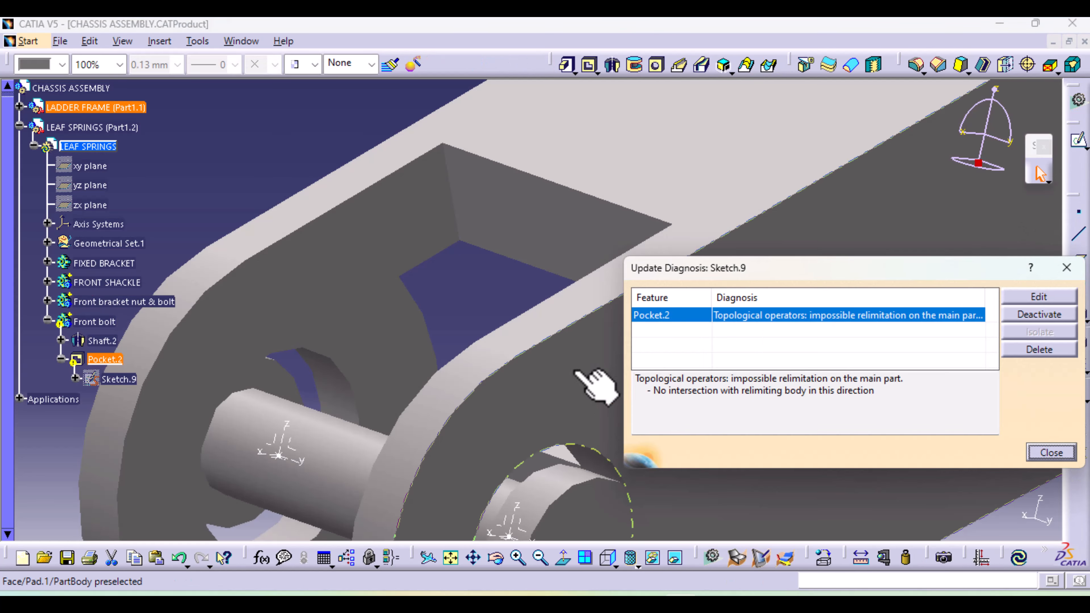
{"action": "left_click", "coordinate": [1068, 269]}
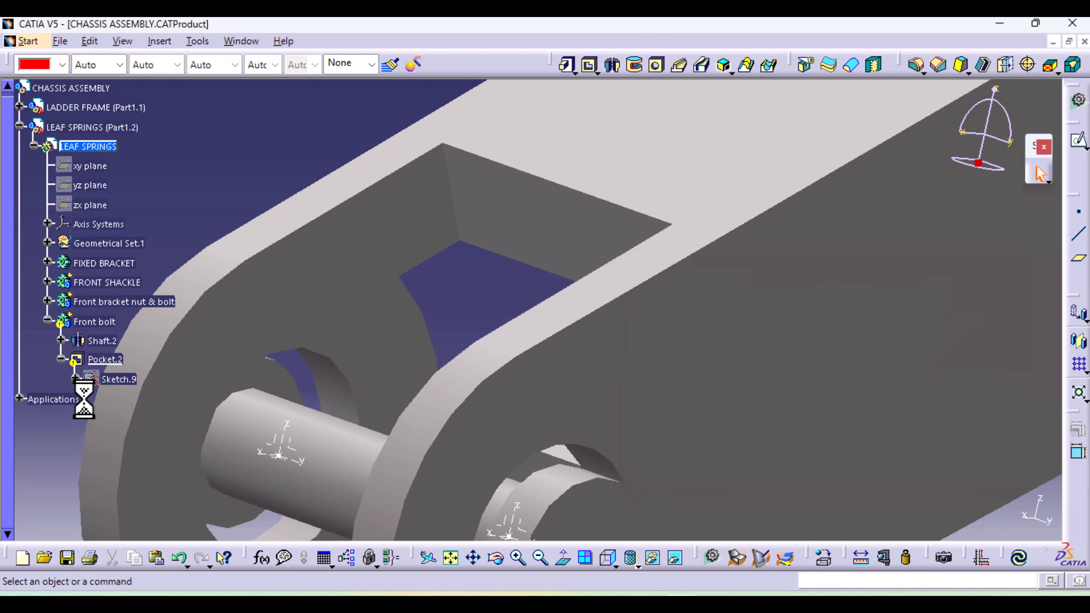
Open the Front bolt's shaft profile sketch and set the outer end's radius from the axis to 15 mm
{"action": "left_click", "coordinate": [61, 341]}
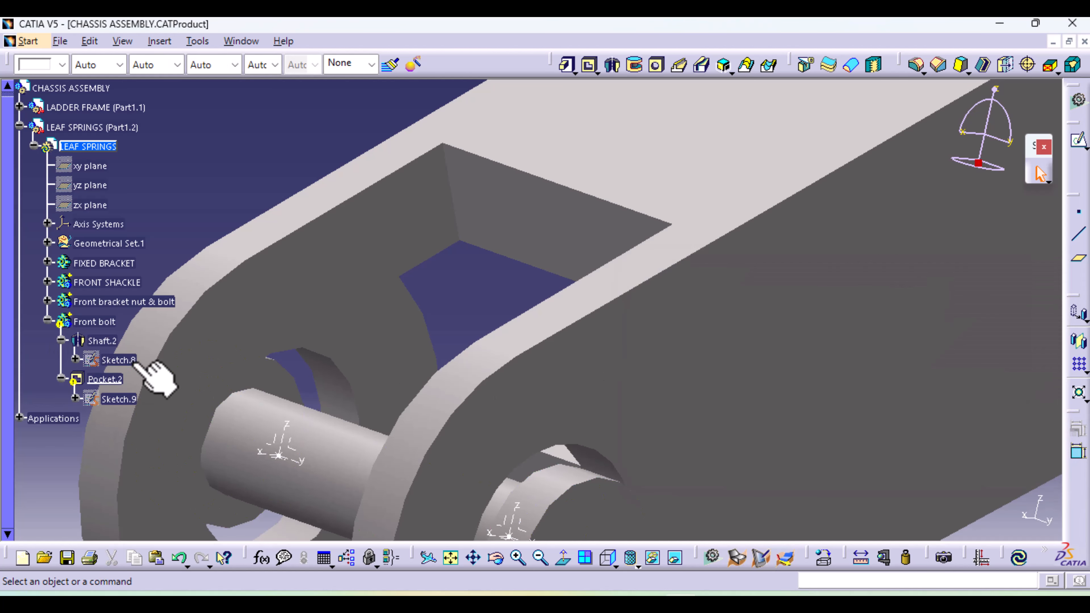
{"action": "double_click", "coordinate": [125, 360]}
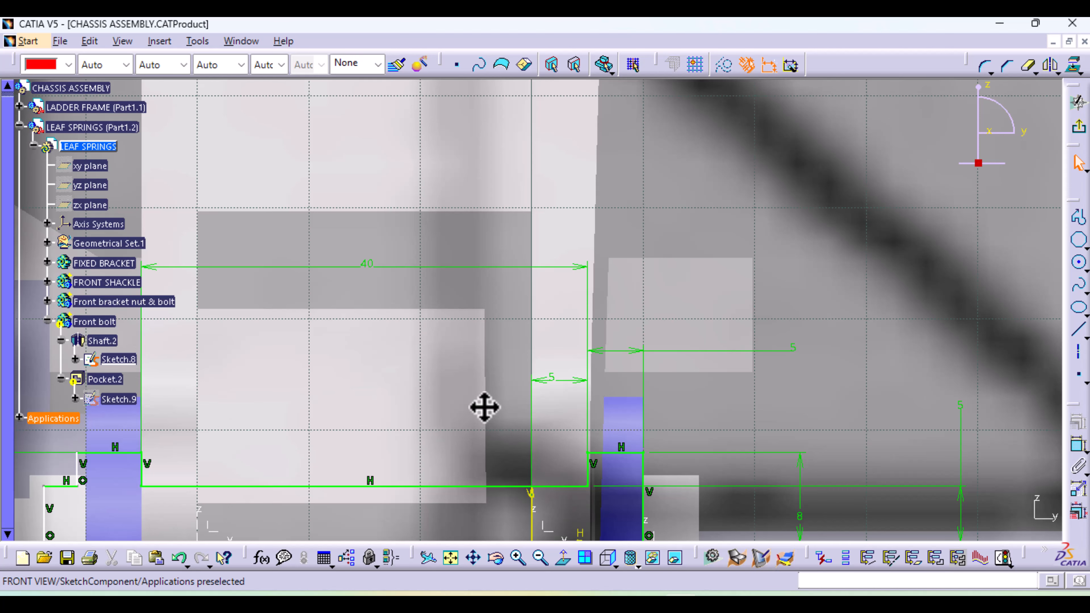
{"action": "middle_click_drag", "start_coordinate": [484, 407], "coordinate": [472, 231]}
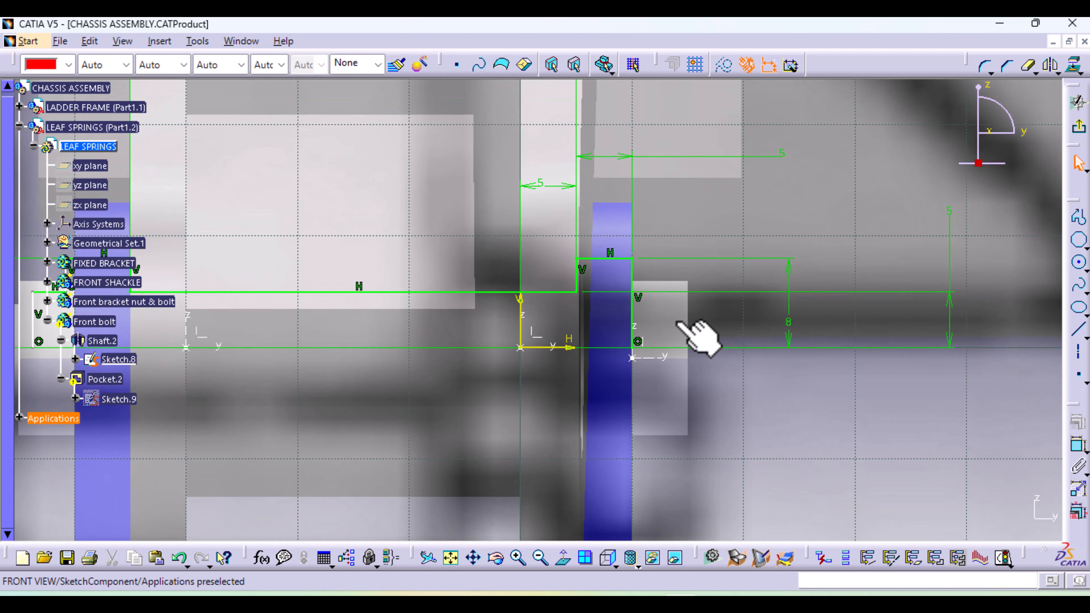
{"action": "double_click", "coordinate": [790, 320]}
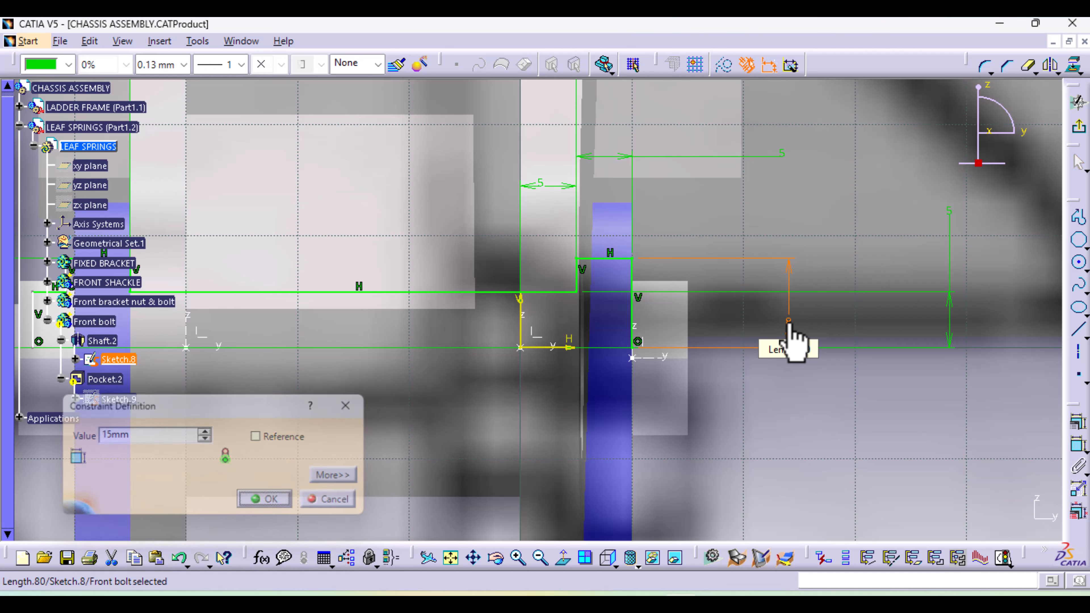
{"action": "key", "text": "Return"}
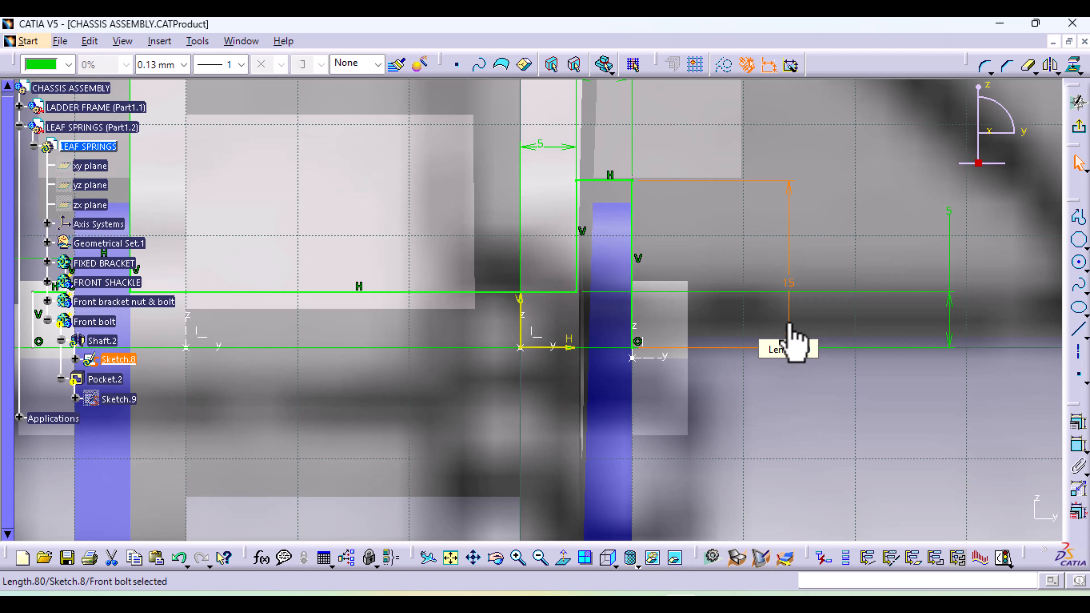
Set the bolt shank's radius from the axis to 10 mm in the shaft profile
{"action": "double_click", "coordinate": [947, 212]}
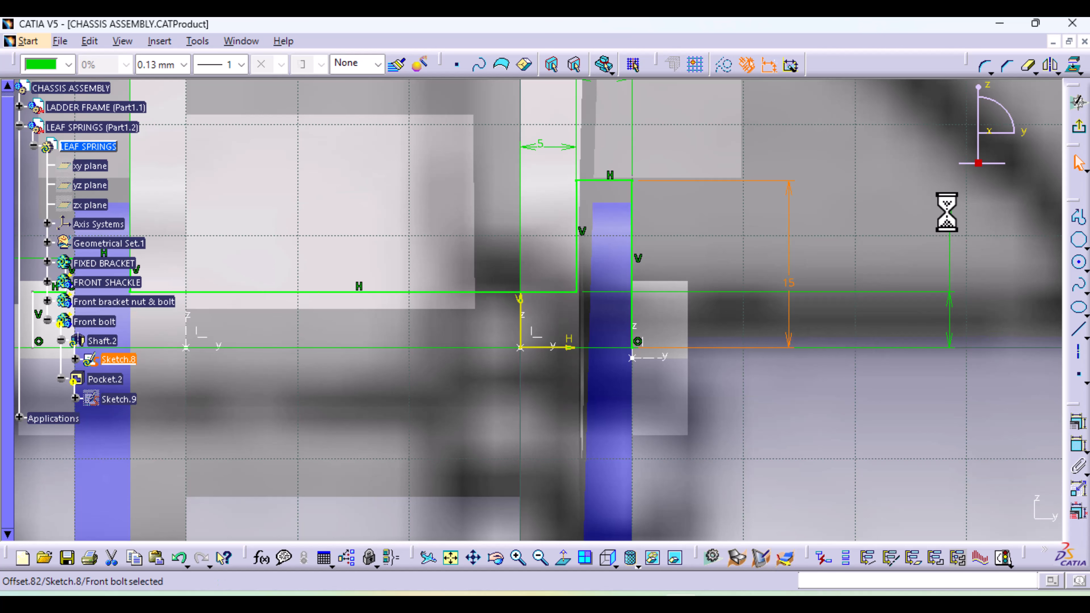
{"action": "type", "text": "10"}
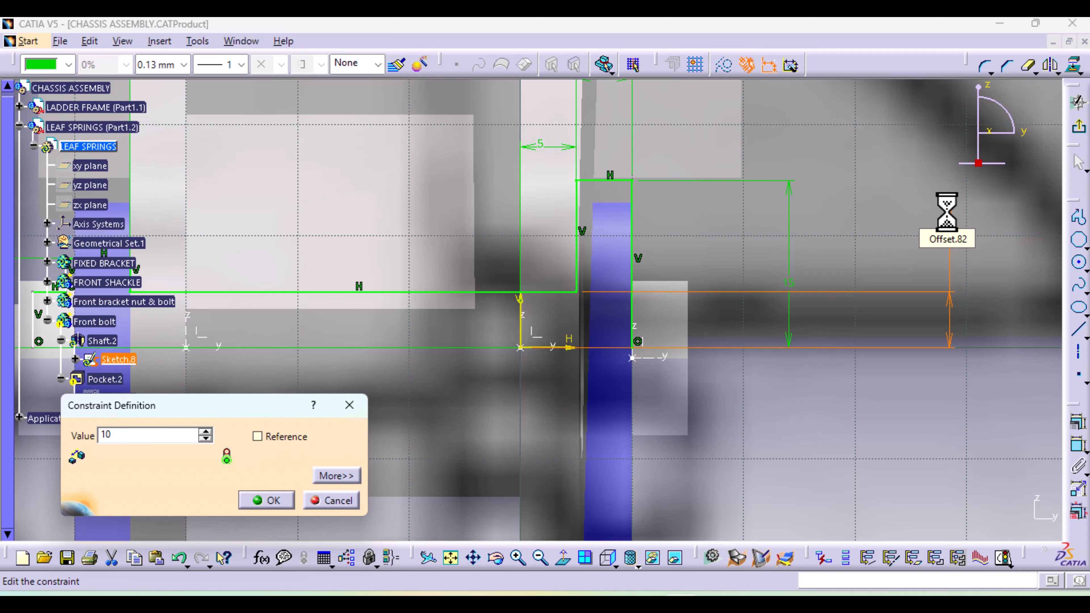
{"action": "key", "text": "Return"}
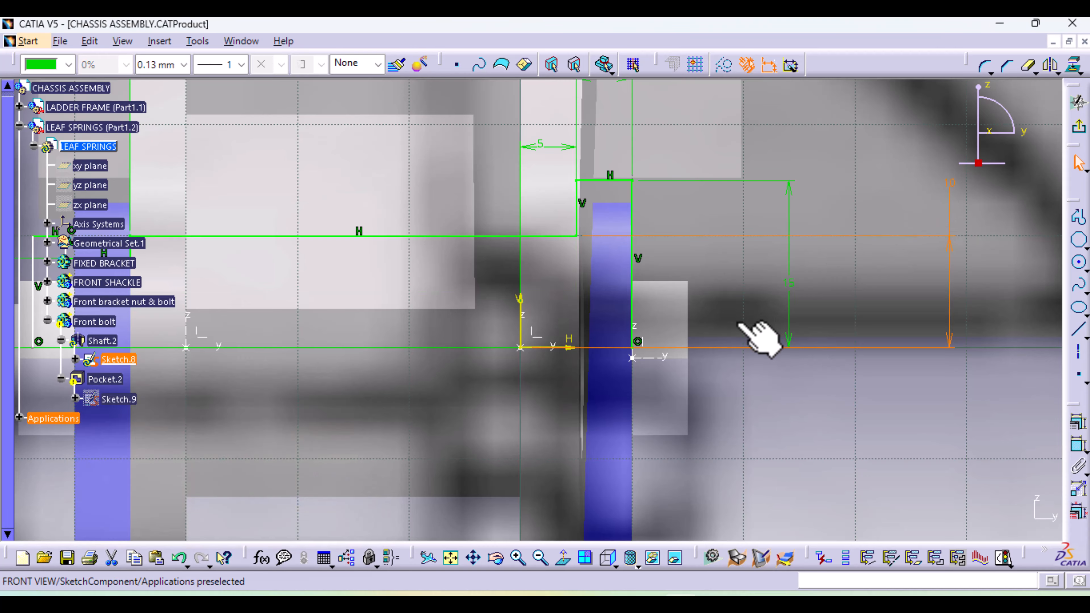
{"action": "middle_click_drag", "start_coordinate": [741, 323], "coordinate": [748, 453]}
{"action": "mouse_move", "coordinate": [458, 379]}
{"action": "middle_mouse_down"}
{"action": "mouse_move", "coordinate": [601, 370]}
{"action": "mouse_move", "coordinate": [560, 409]}
{"action": "mouse_move", "coordinate": [589, 207]}
{"action": "mouse_move", "coordinate": [628, 183]}
{"action": "middle_mouse_up"}
{"action": "mouse_move", "coordinate": [592, 264]}
{"action": "middle_mouse_down"}
{"action": "mouse_move", "coordinate": [540, 316]}
{"action": "mouse_move", "coordinate": [535, 375]}
{"action": "mouse_move", "coordinate": [584, 353]}
{"action": "mouse_move", "coordinate": [677, 346]}
{"action": "mouse_move", "coordinate": [625, 392]}
{"action": "middle_mouse_up"}
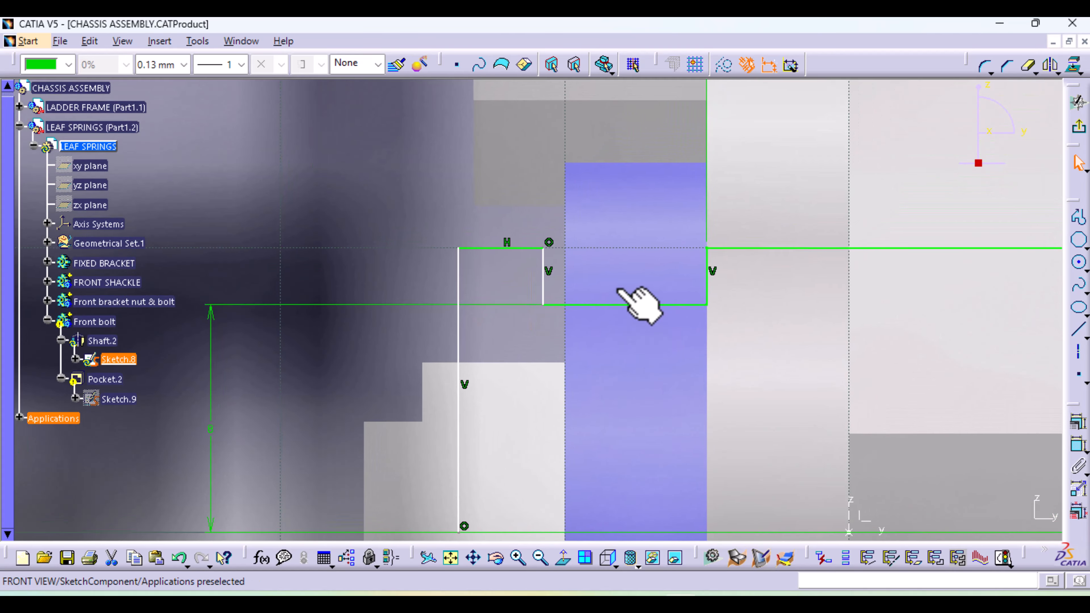
{"action": "double_click", "coordinate": [211, 428]}
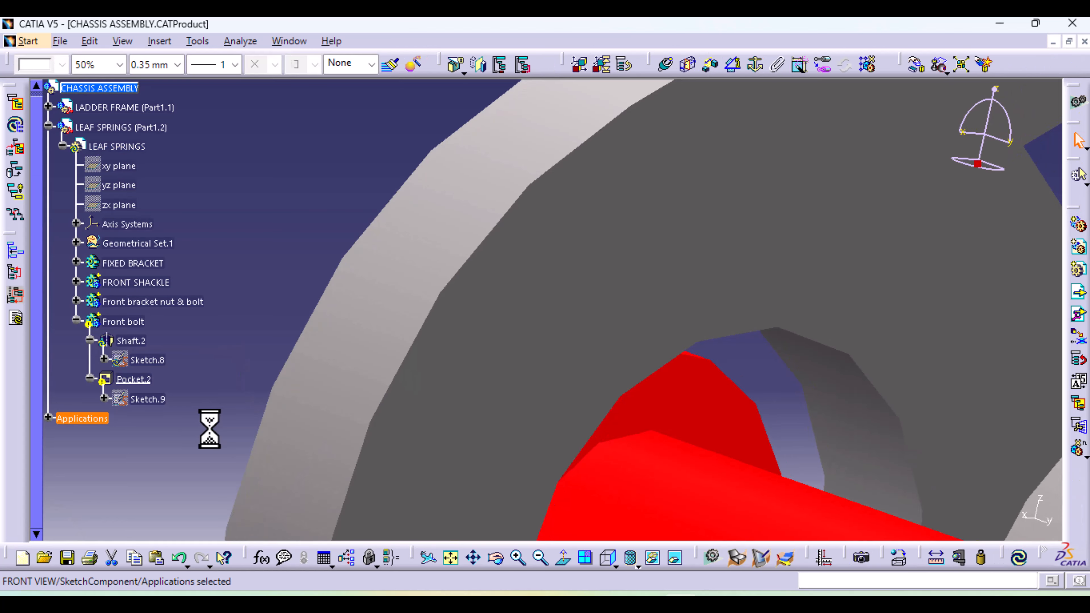
{"action": "double_click", "coordinate": [154, 361]}
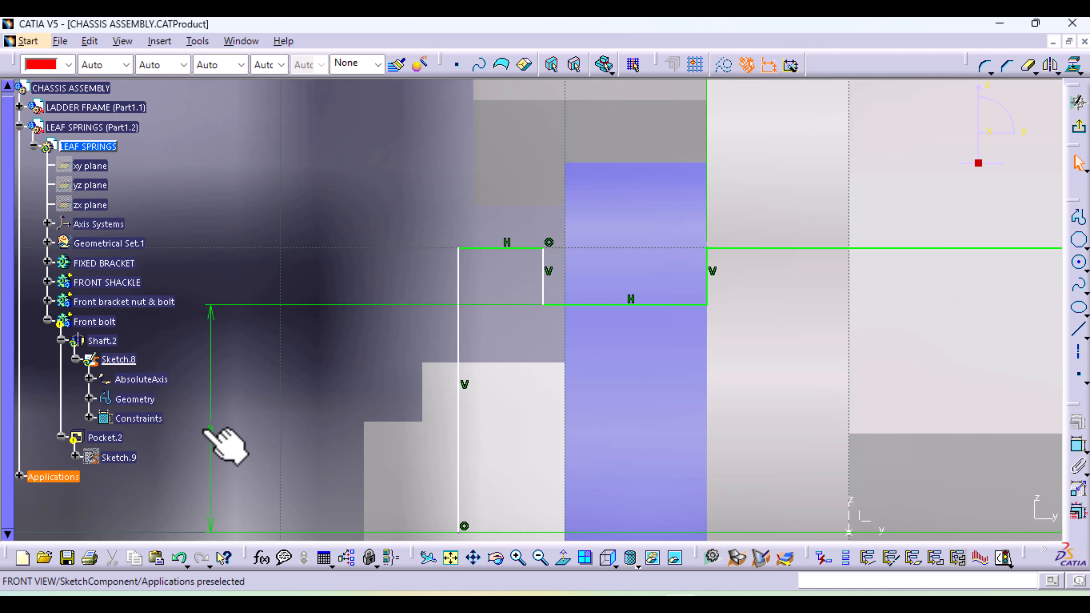
{"action": "double_click", "coordinate": [210, 430]}
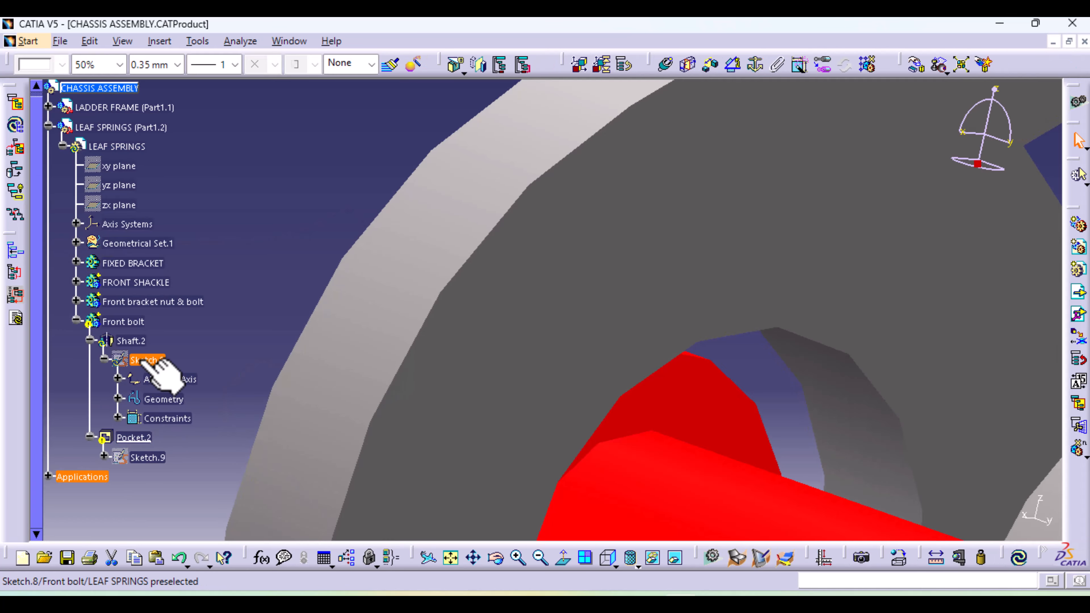
{"action": "double_click", "coordinate": [138, 360]}
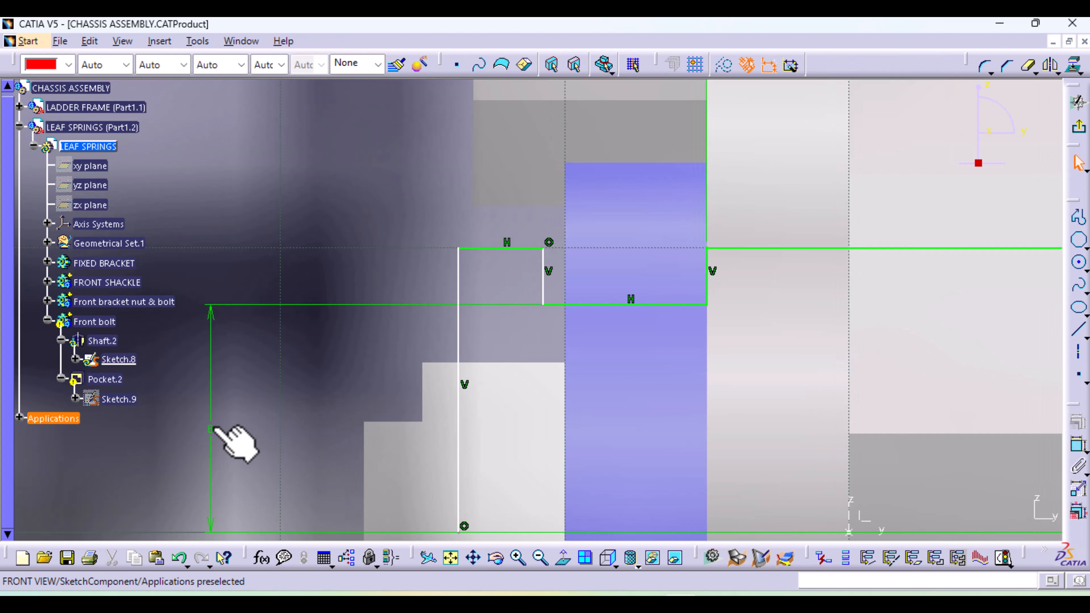
Set the radius of the bolt's opposite end to 15 mm in the shaft profile and exit the sketch
{"action": "double_click", "coordinate": [211, 430]}
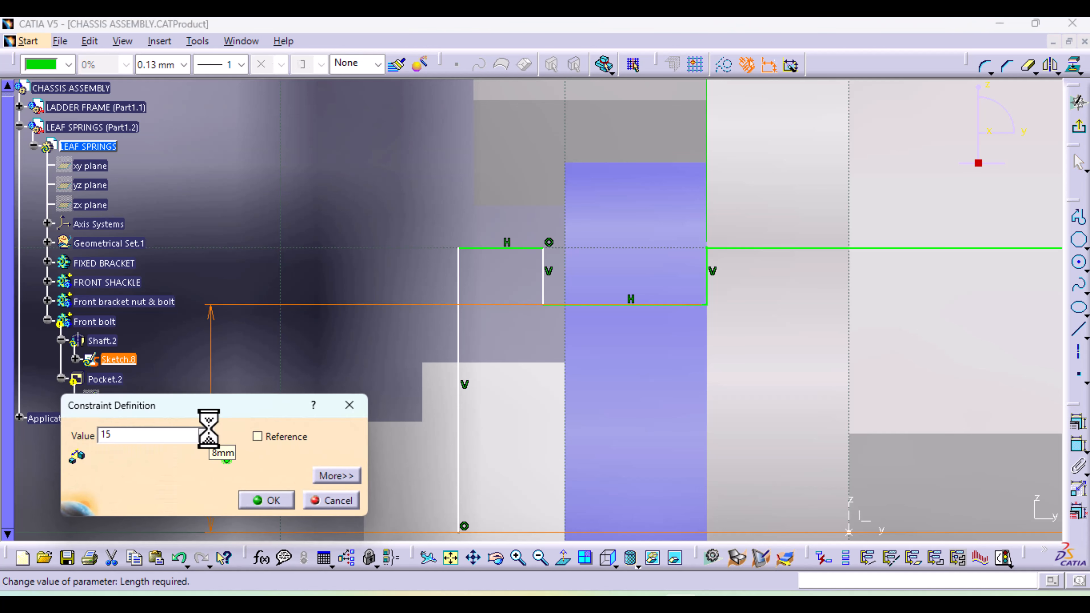
{"action": "type", "text": "15"}
{"action": "key", "text": "Return"}
{"action": "mouse_move", "coordinate": [521, 396]}
{"action": "middle_mouse_down"}
{"action": "mouse_move", "coordinate": [497, 515]}
{"action": "mouse_move", "coordinate": [555, 536]}
{"action": "middle_mouse_up"}
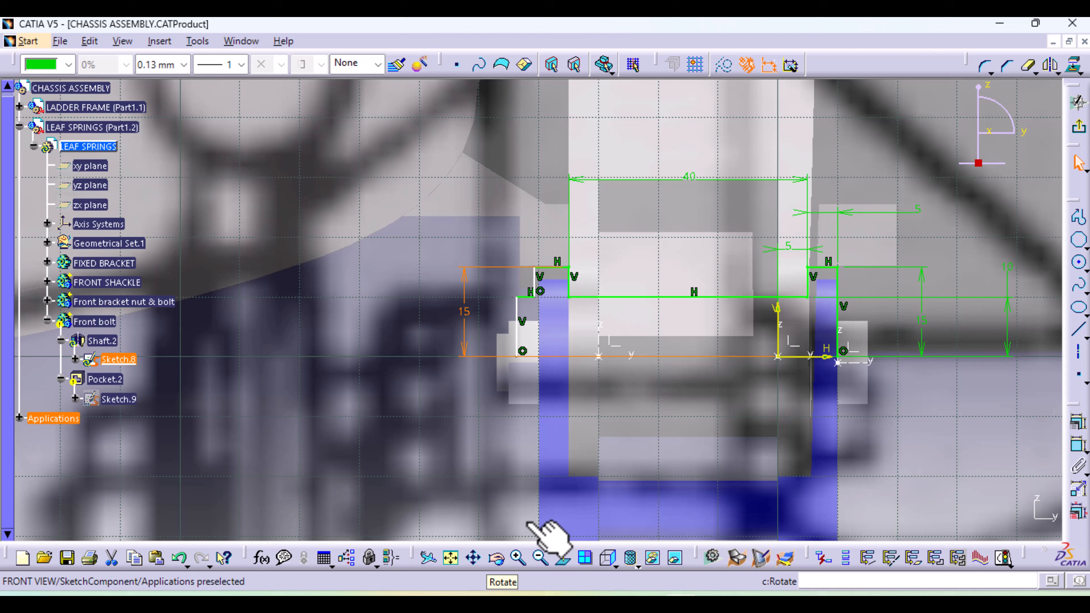
{"action": "left_click", "coordinate": [1078, 129]}
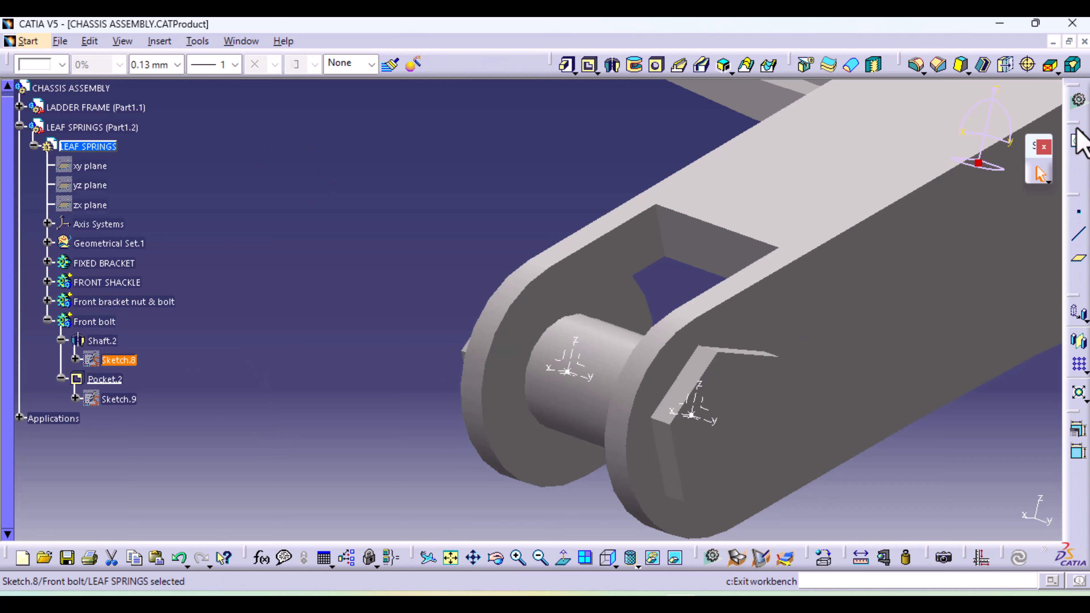
Collapse the Shaft.2, Pocket.2, Front bolt and LEAF SPRINGS branches of the specification tree
{"action": "middle_click_drag", "start_coordinate": [610, 429], "coordinate": [324, 399]}
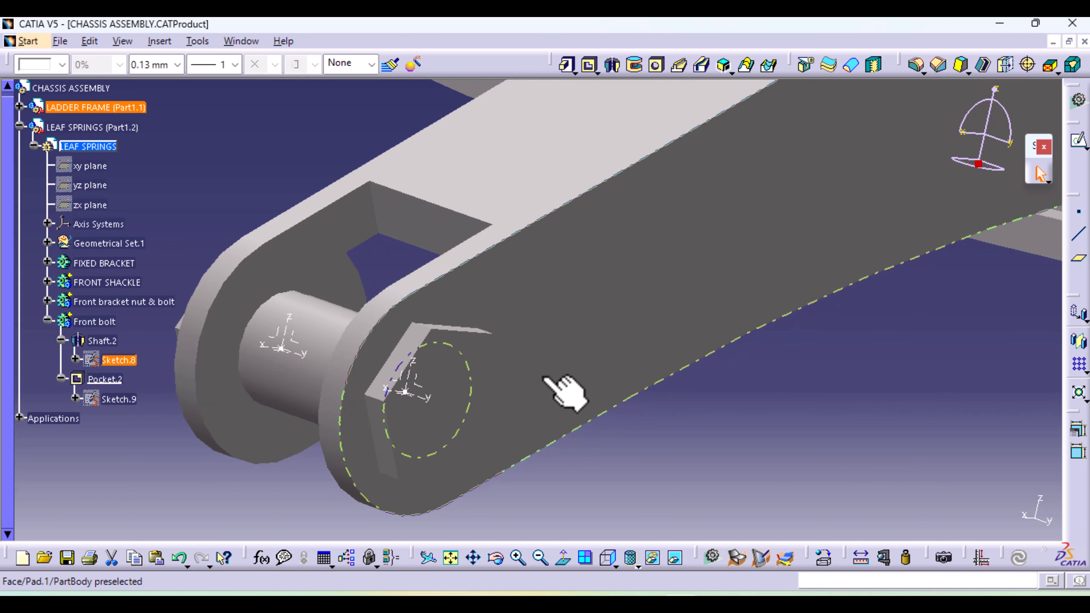
{"action": "middle_click_drag", "start_coordinate": [525, 355], "coordinate": [515, 449]}
{"action": "middle_click_drag", "start_coordinate": [346, 425], "coordinate": [541, 577]}
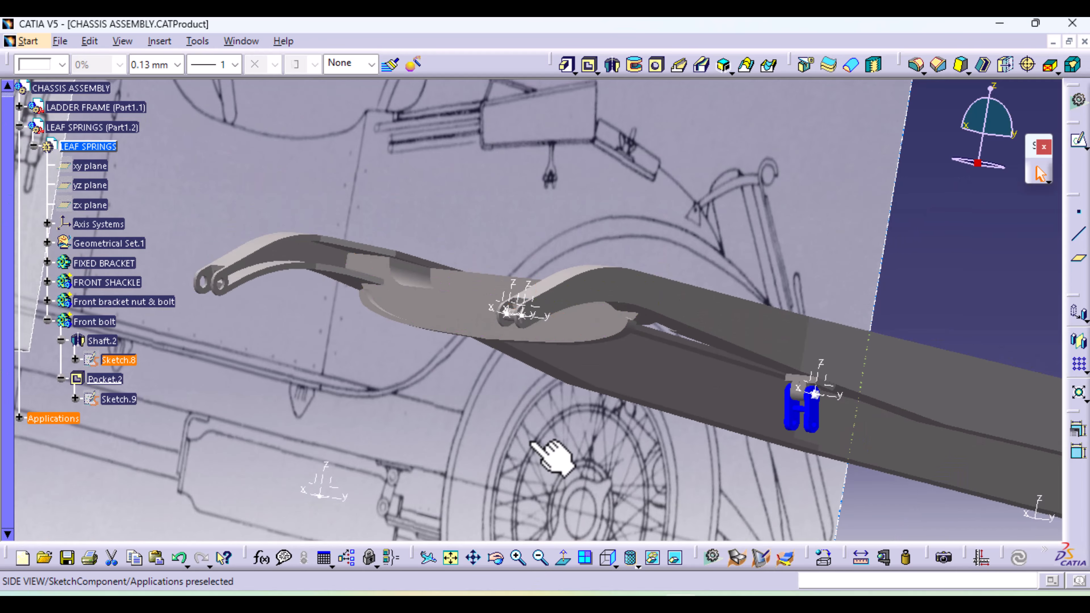
{"action": "middle_click_drag", "start_coordinate": [549, 324], "coordinate": [388, 380]}
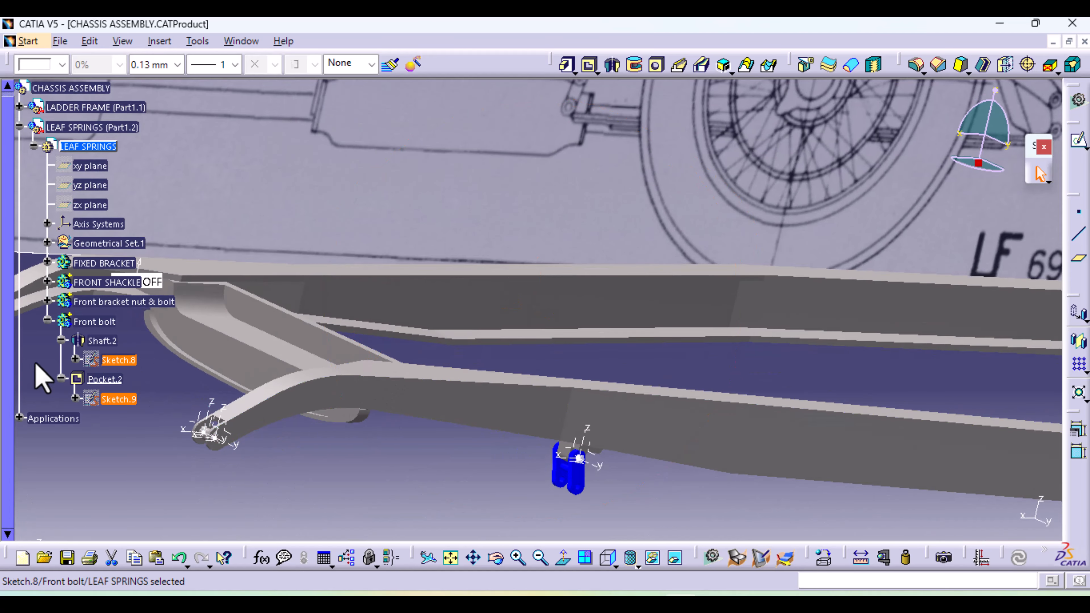
{"action": "left_click", "coordinate": [61, 341]}
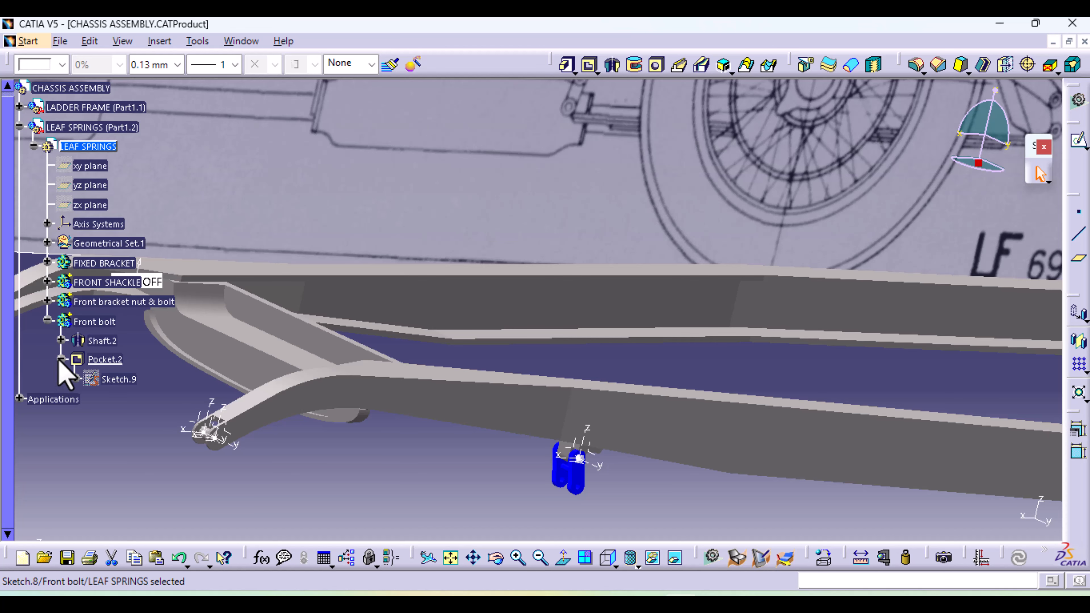
{"action": "left_click", "coordinate": [61, 360]}
{"action": "left_click", "coordinate": [47, 321]}
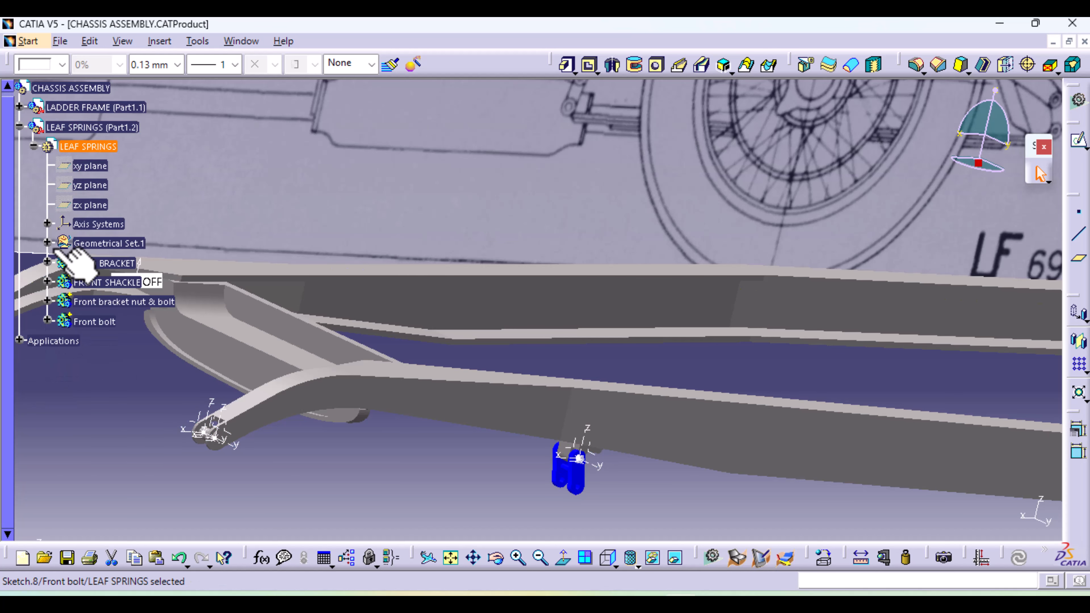
{"action": "left_click", "coordinate": [34, 146]}
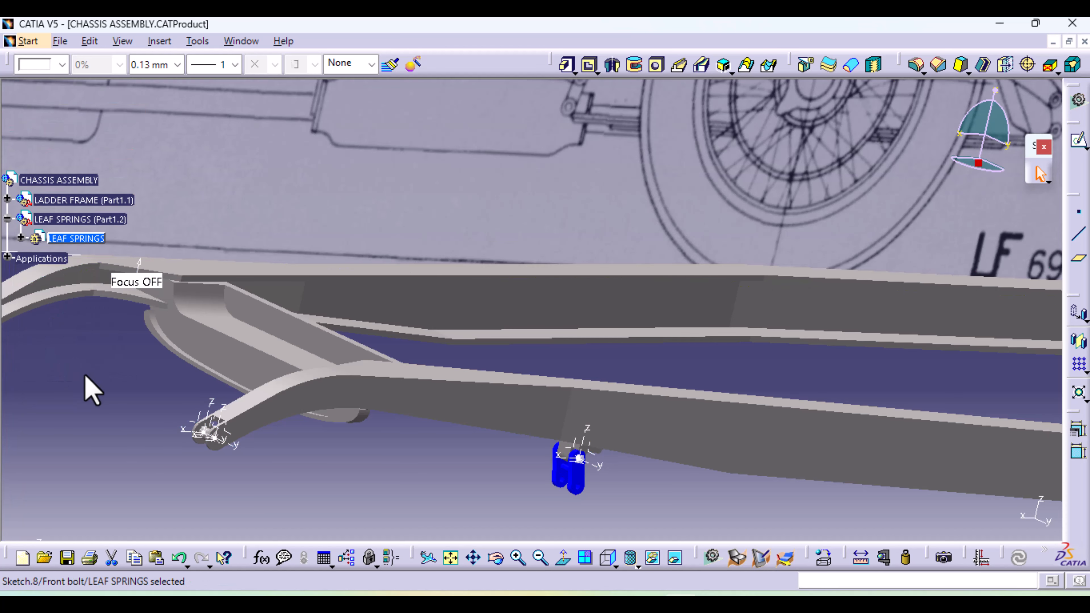
{"action": "left_click", "coordinate": [84, 392]}
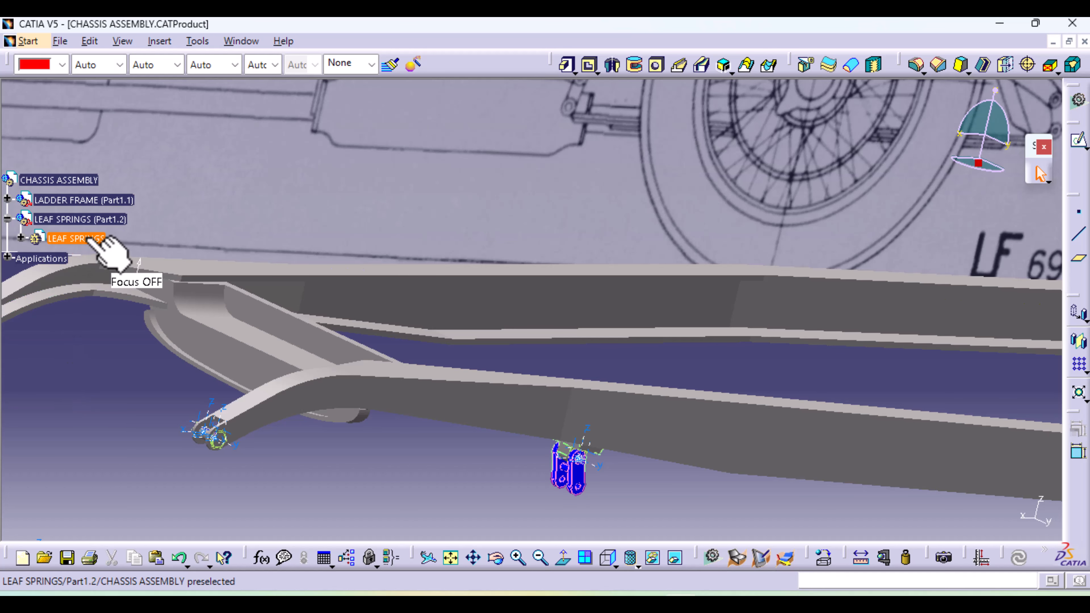
Save the new part as LEAF SPRINGS.CATPart in the PARTS folder, together with the chassis assembly
{"action": "left_click", "coordinate": [60, 41]}
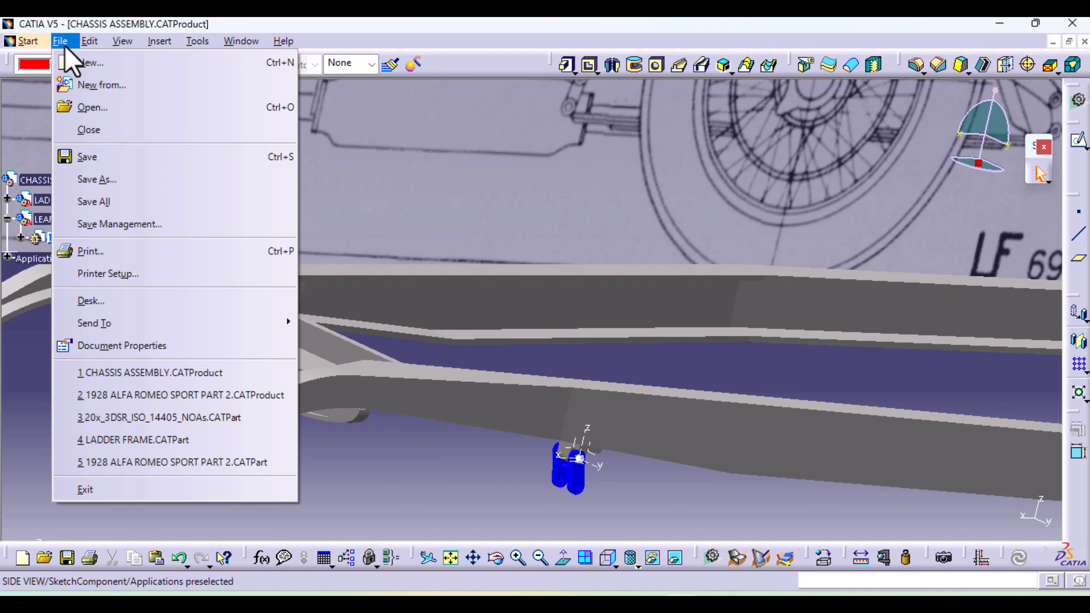
{"action": "left_click", "coordinate": [138, 225]}
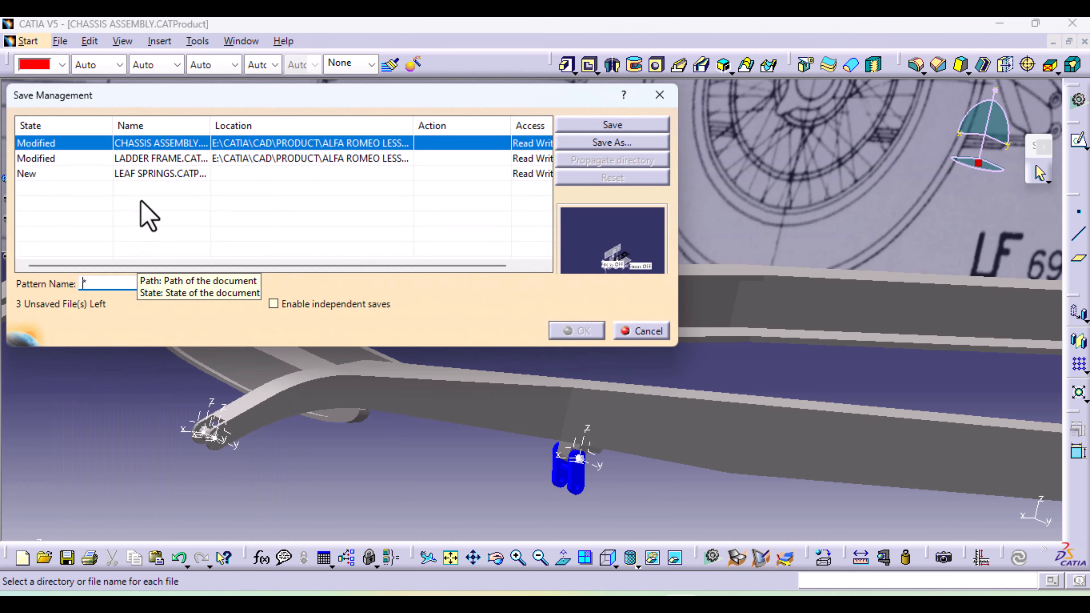
{"action": "left_click", "coordinate": [159, 173]}
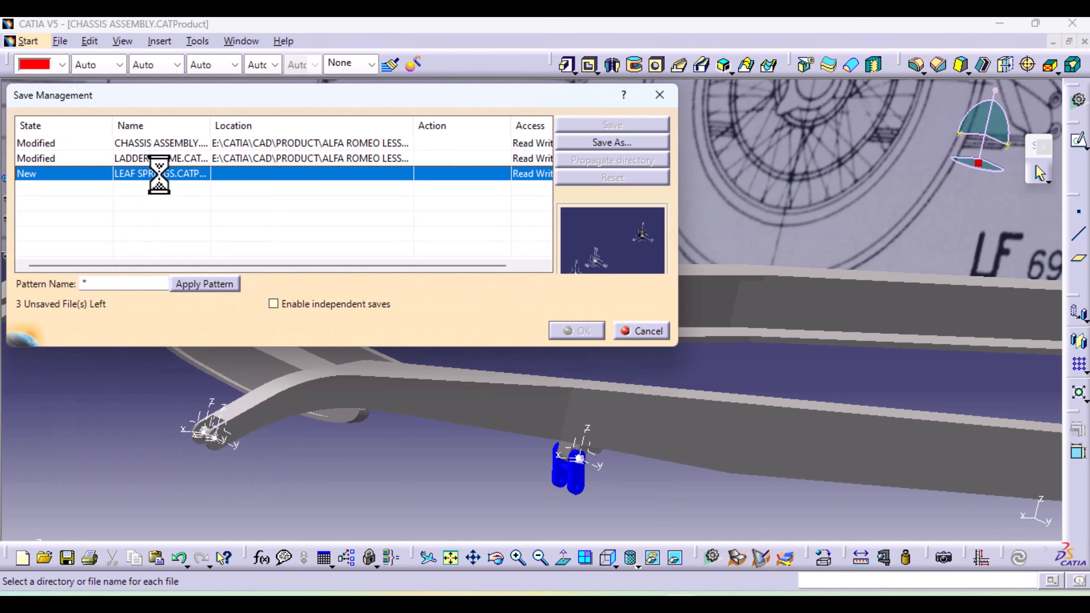
{"action": "left_click", "coordinate": [612, 144]}
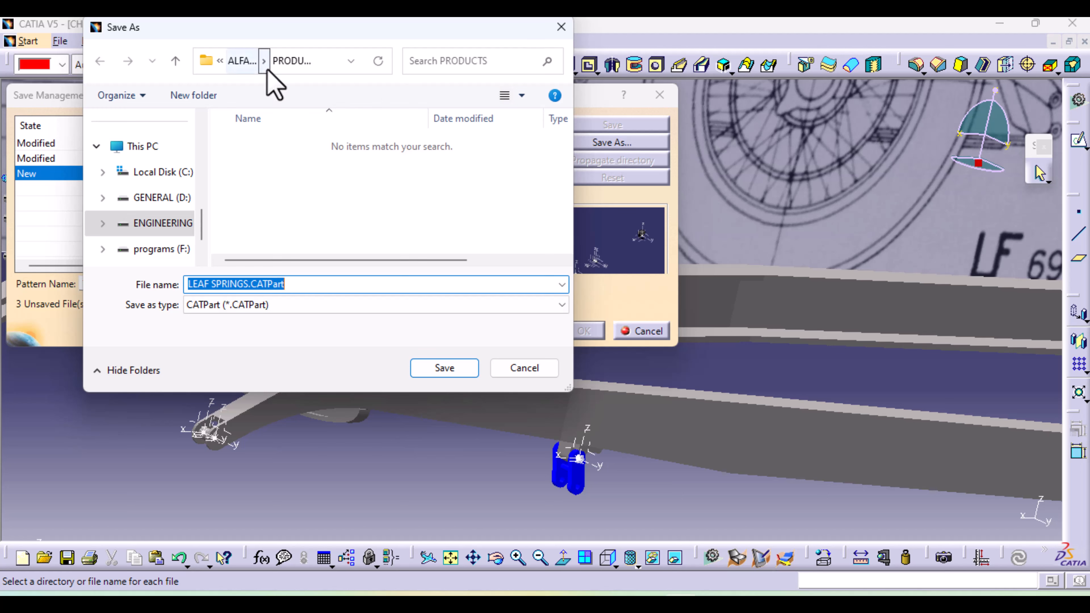
{"action": "left_click", "coordinate": [243, 62]}
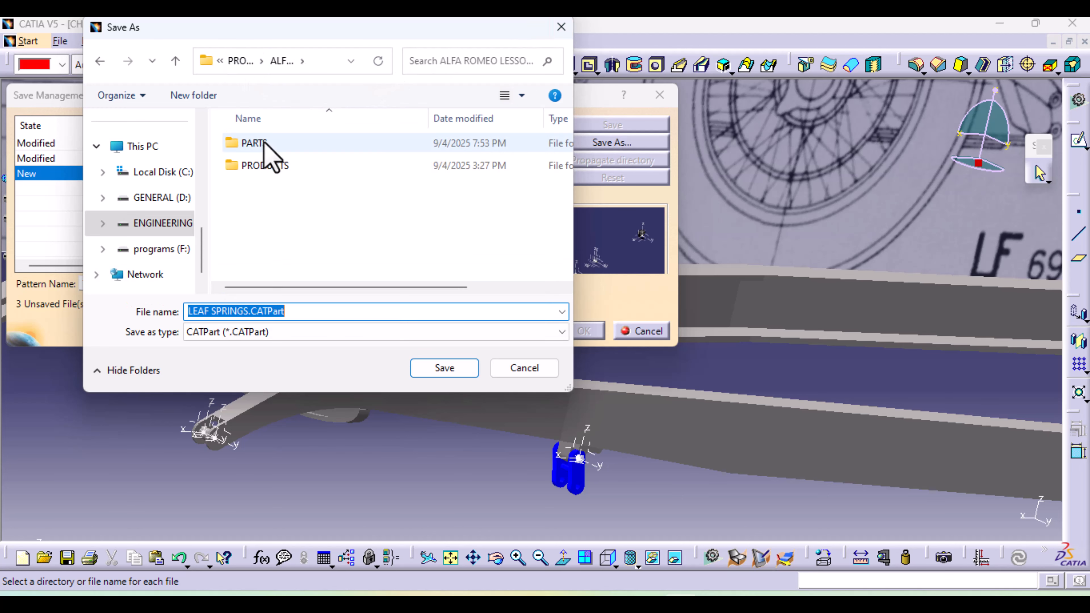
{"action": "double_click", "coordinate": [315, 146]}
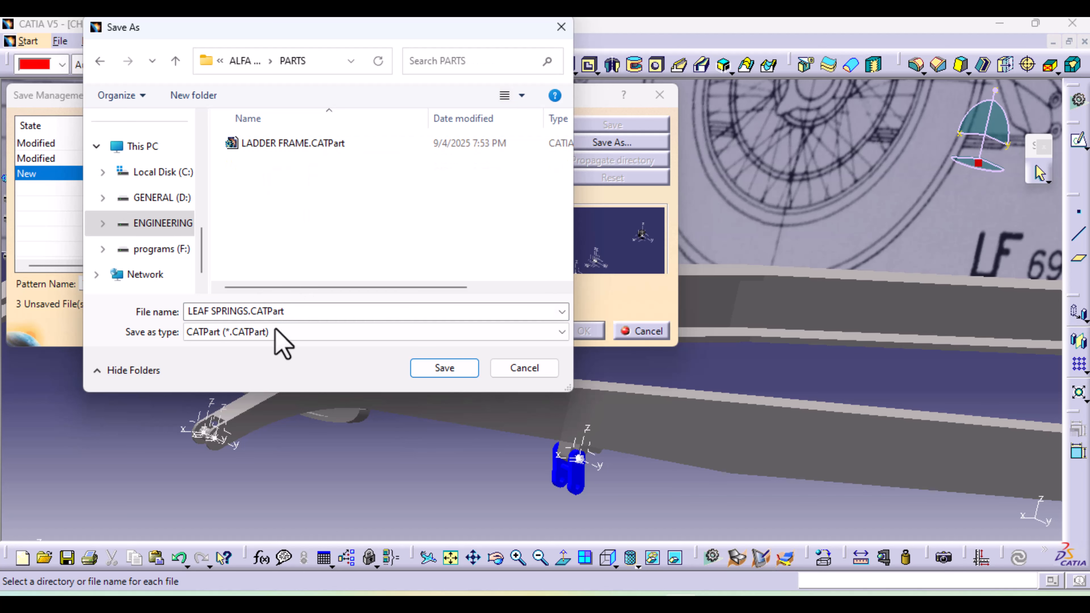
{"action": "left_click", "coordinate": [448, 369]}
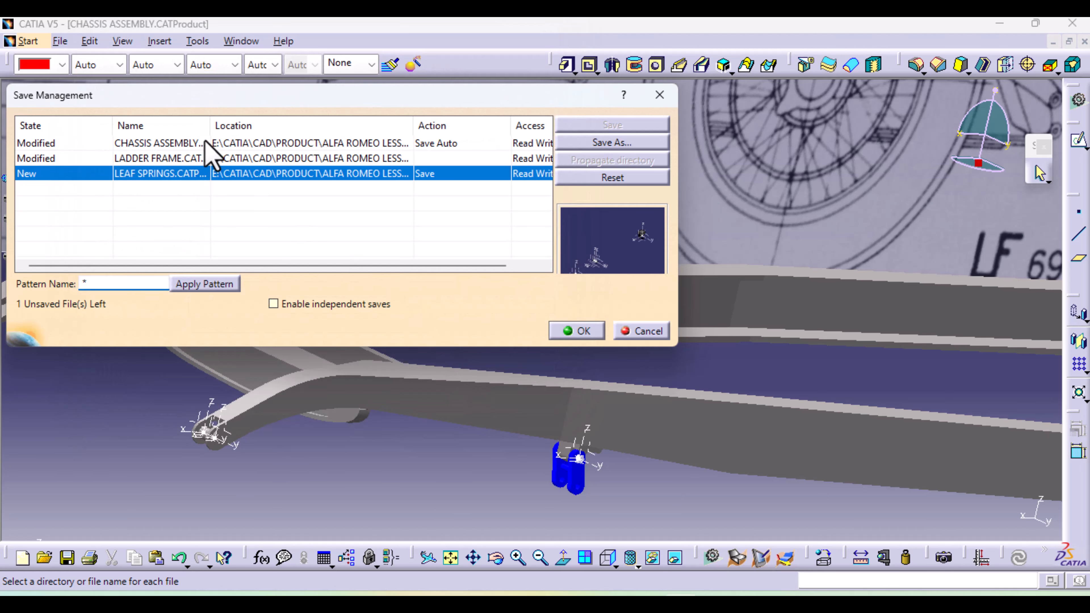
{"action": "left_click", "coordinate": [199, 143]}
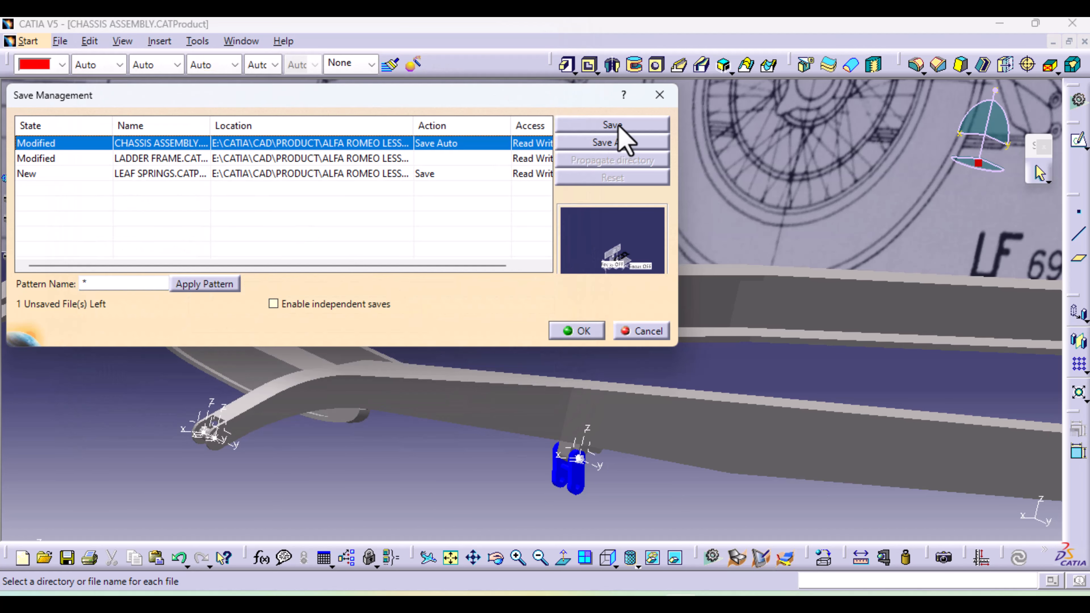
{"action": "left_click", "coordinate": [590, 330]}
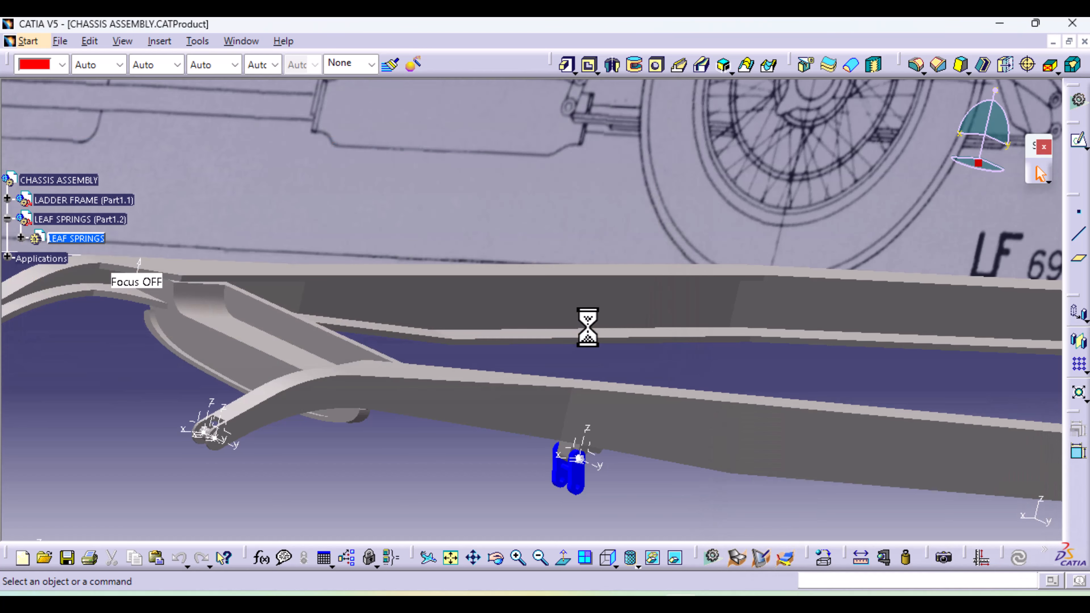
Examine the rear leaf spring's mounting points on the side-view blueprint against the ladder frame
{"action": "mouse_move", "coordinate": [609, 341]}
{"action": "middle_mouse_down"}
{"action": "mouse_move", "coordinate": [565, 345]}
{"action": "mouse_move", "coordinate": [567, 509]}
{"action": "mouse_move", "coordinate": [575, 436]}
{"action": "mouse_move", "coordinate": [487, 371]}
{"action": "mouse_move", "coordinate": [480, 461]}
{"action": "mouse_move", "coordinate": [531, 426]}
{"action": "mouse_move", "coordinate": [638, 428]}
{"action": "mouse_move", "coordinate": [357, 481]}
{"action": "middle_mouse_up"}
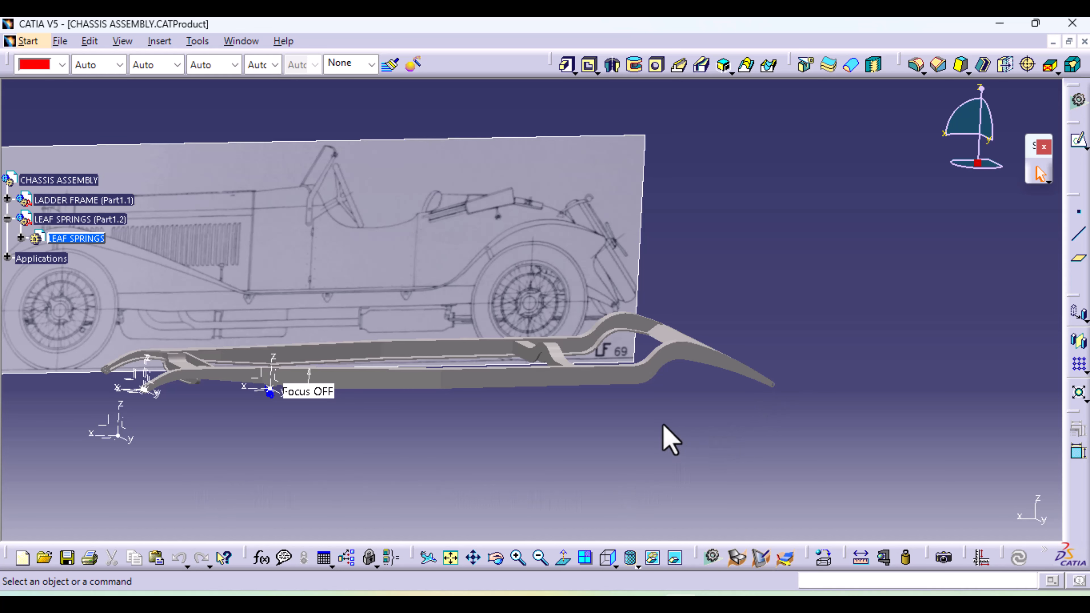
{"action": "left_click", "coordinate": [606, 559]}
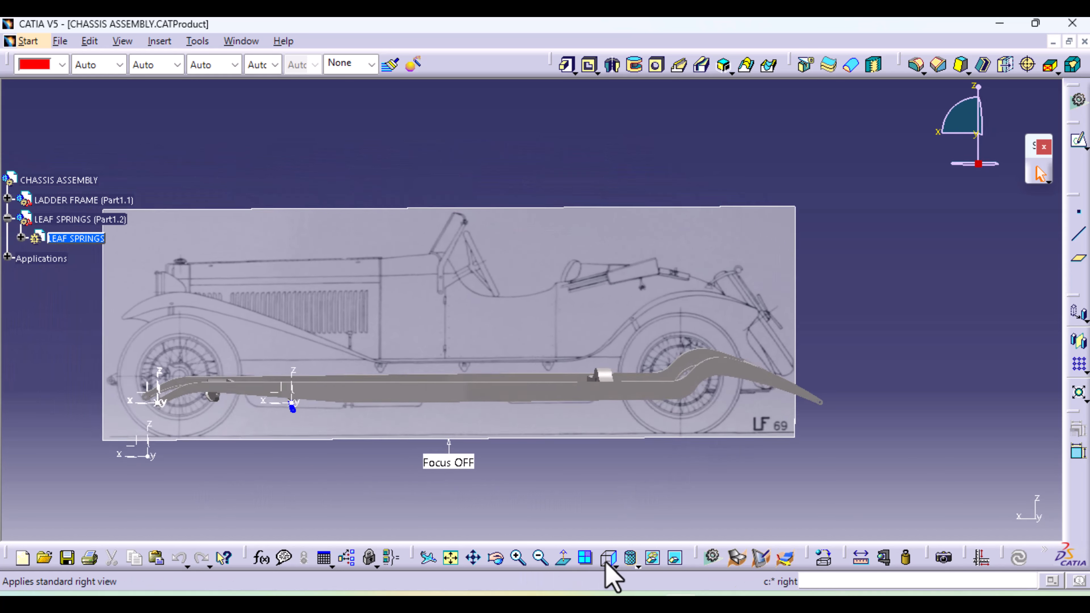
{"action": "middle_click_drag", "start_coordinate": [582, 454], "coordinate": [352, 346]}
{"action": "middle_click_drag", "start_coordinate": [402, 409], "coordinate": [433, 212]}
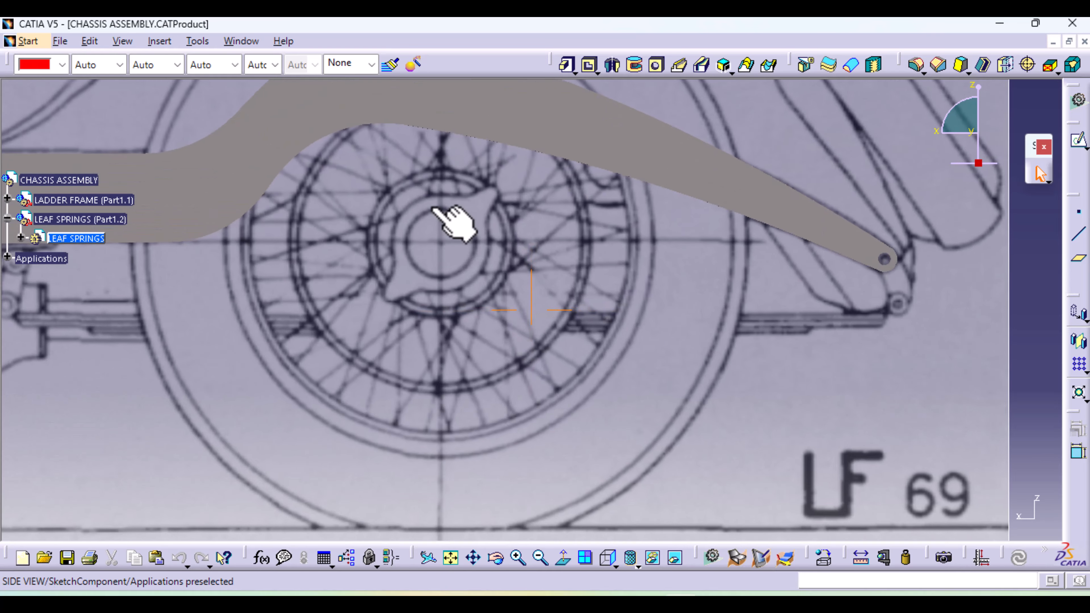
{"action": "middle_click_drag", "start_coordinate": [489, 282], "coordinate": [916, 366]}
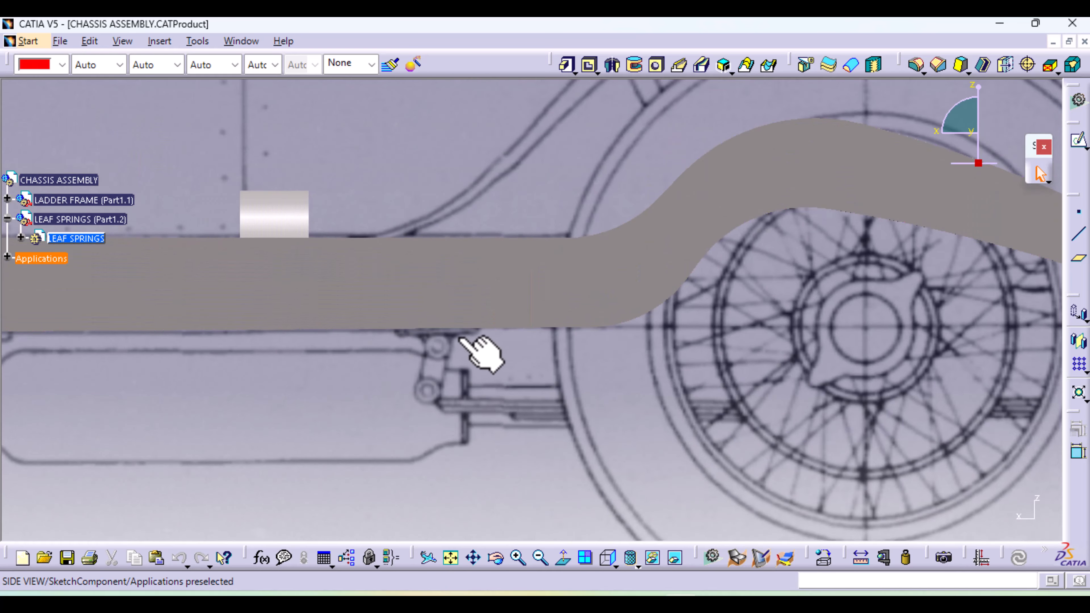
{"action": "middle_click_drag", "start_coordinate": [818, 416], "coordinate": [550, 420]}
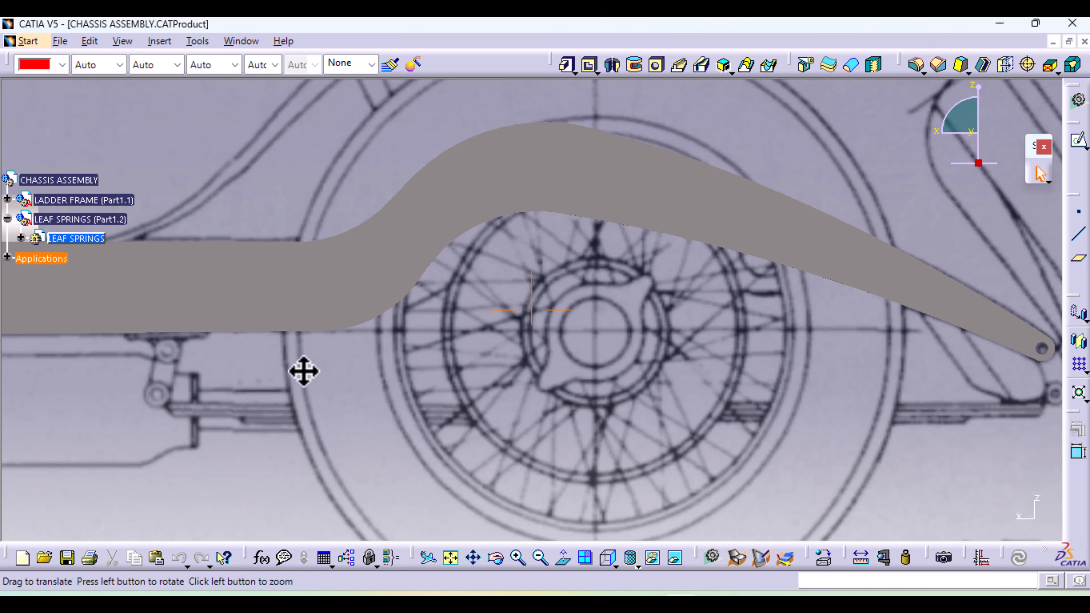
{"action": "middle_click_drag", "start_coordinate": [305, 372], "coordinate": [526, 374]}
{"action": "middle_click_drag", "start_coordinate": [336, 468], "coordinate": [332, 354]}
{"action": "middle_click_drag", "start_coordinate": [315, 401], "coordinate": [530, 343]}
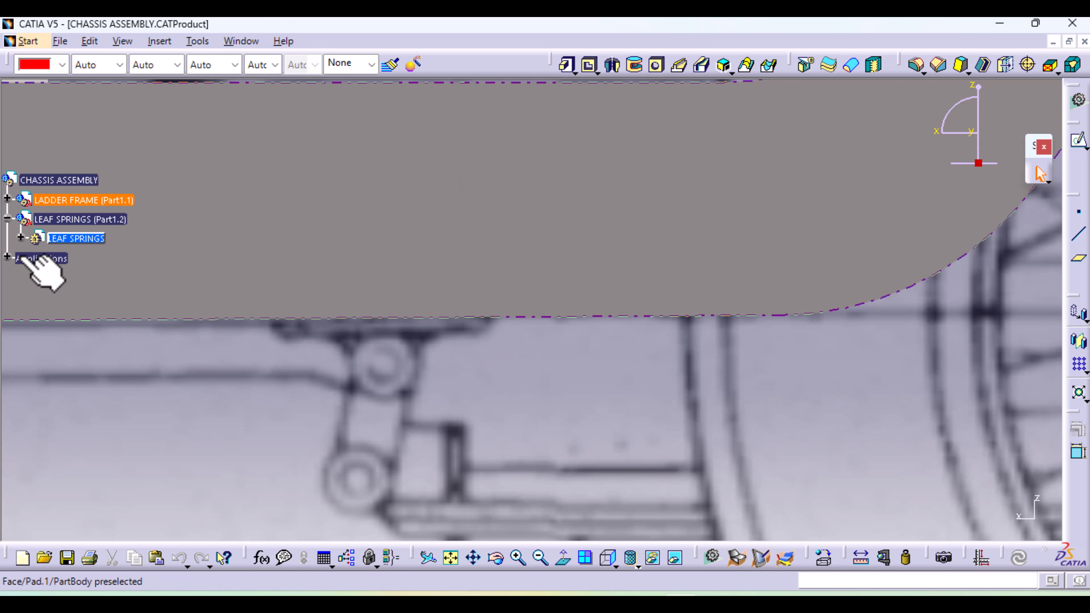
Expand the LEAF SPRINGS part and define the FIXED BRACKET body as the work object
{"action": "left_click", "coordinate": [20, 238]}
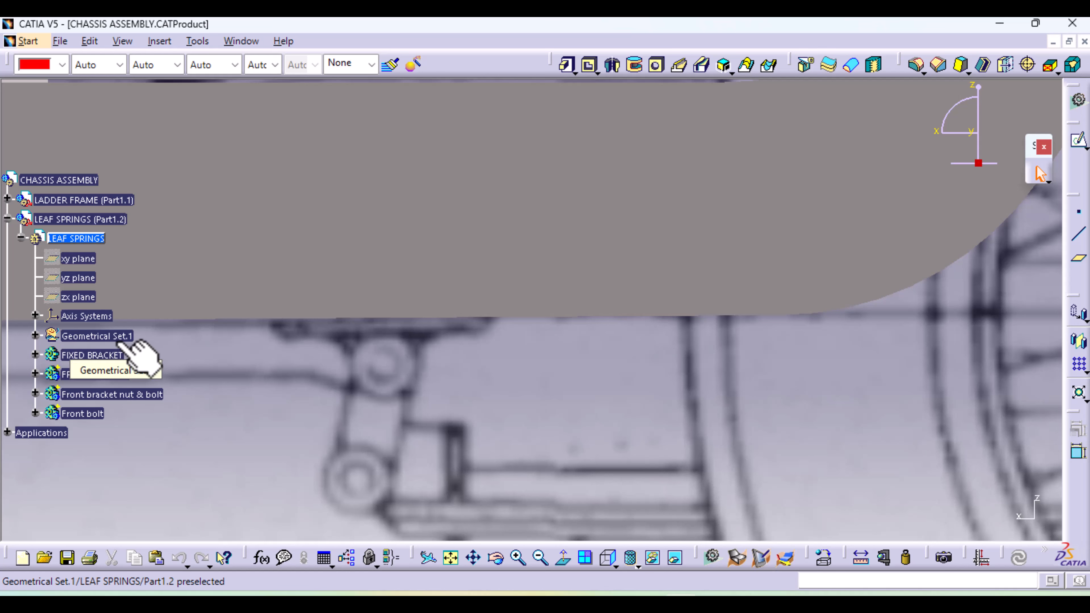
{"action": "right_click", "coordinate": [107, 354]}
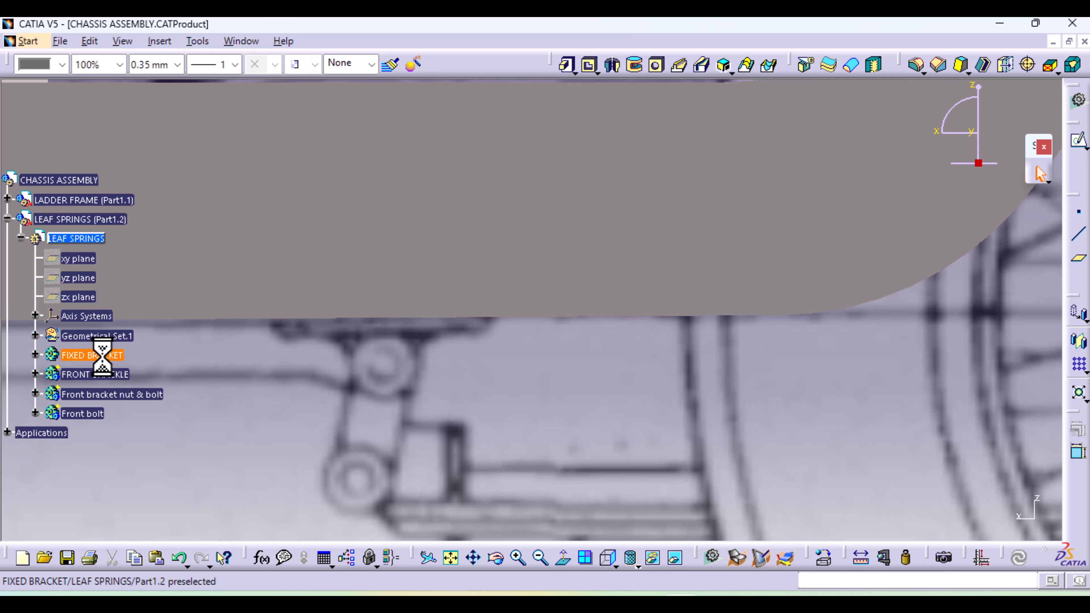
{"action": "left_click", "coordinate": [152, 365]}
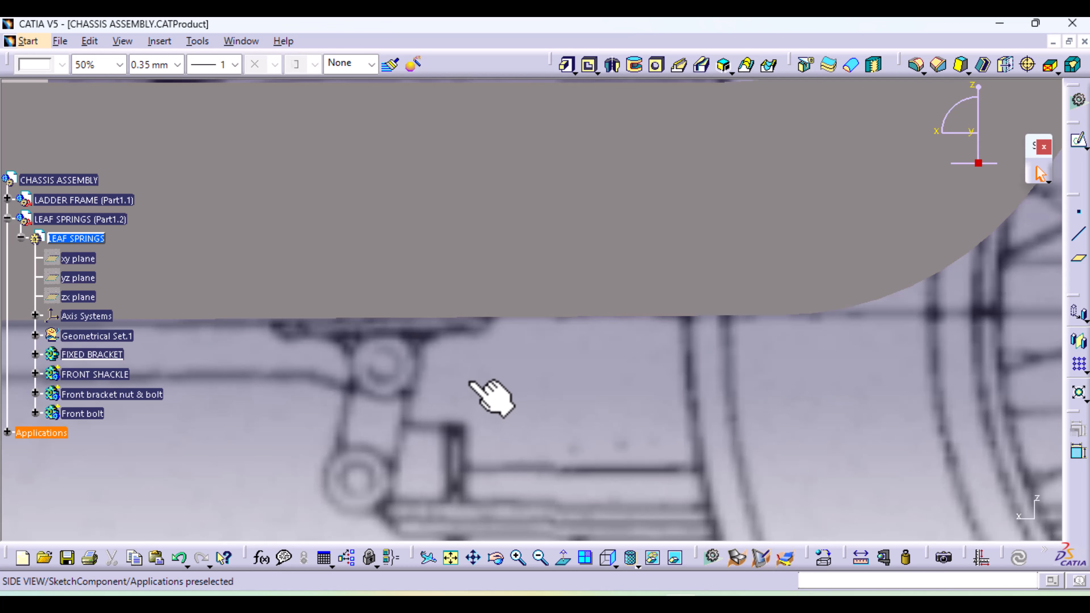
Open a sketch on the ZX plane of Axis System.1 in the LEAF SPRINGS part
{"action": "mouse_move", "coordinate": [509, 371]}
{"action": "middle_mouse_down"}
{"action": "mouse_move", "coordinate": [710, 341]}
{"action": "mouse_move", "coordinate": [747, 543]}
{"action": "middle_mouse_up"}
{"action": "left_click", "coordinate": [710, 341]}
{"action": "left_click", "coordinate": [498, 401]}
{"action": "mouse_move", "coordinate": [498, 401]}
{"action": "middle_mouse_down"}
{"action": "mouse_move", "coordinate": [487, 441]}
{"action": "mouse_move", "coordinate": [405, 464]}
{"action": "middle_mouse_up"}
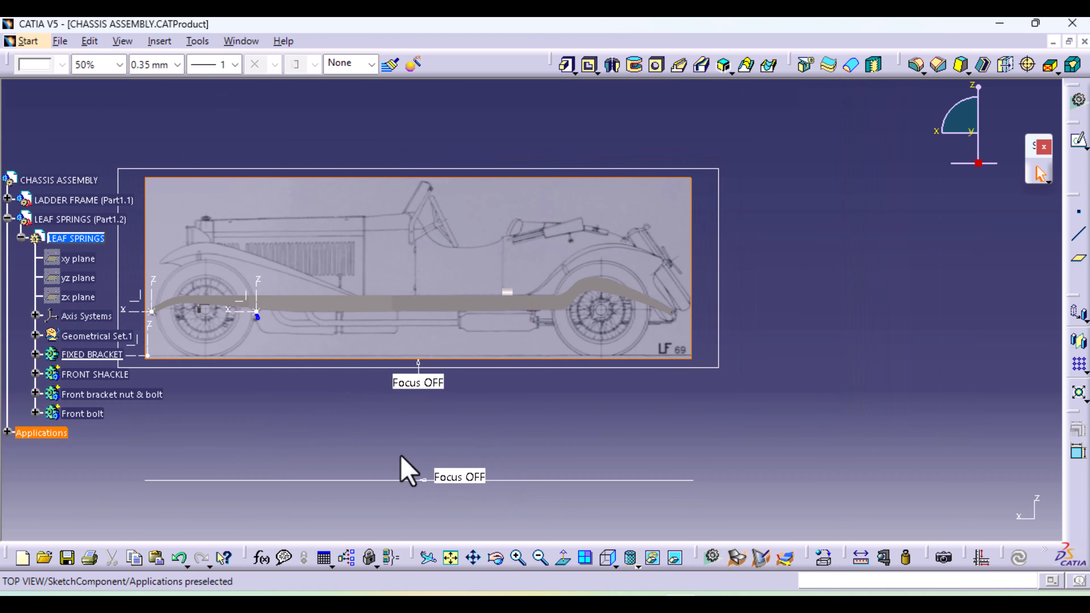
{"action": "middle_click_drag", "start_coordinate": [208, 389], "coordinate": [300, 370]}
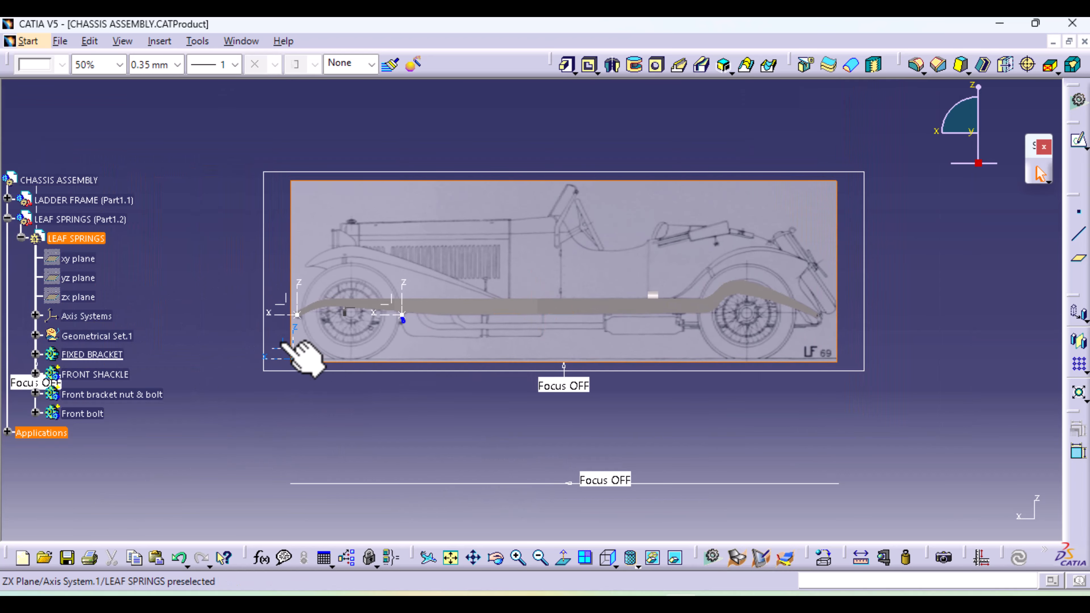
{"action": "left_click", "coordinate": [280, 343]}
{"action": "middle_click_drag", "start_coordinate": [769, 386], "coordinate": [570, 370]}
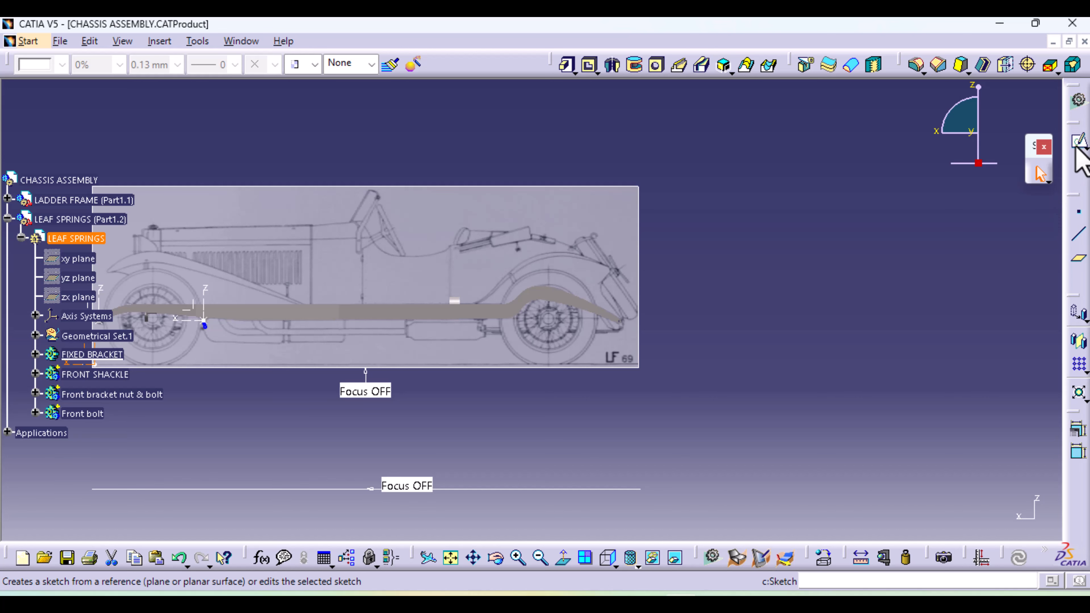
{"action": "left_click", "coordinate": [1078, 143]}
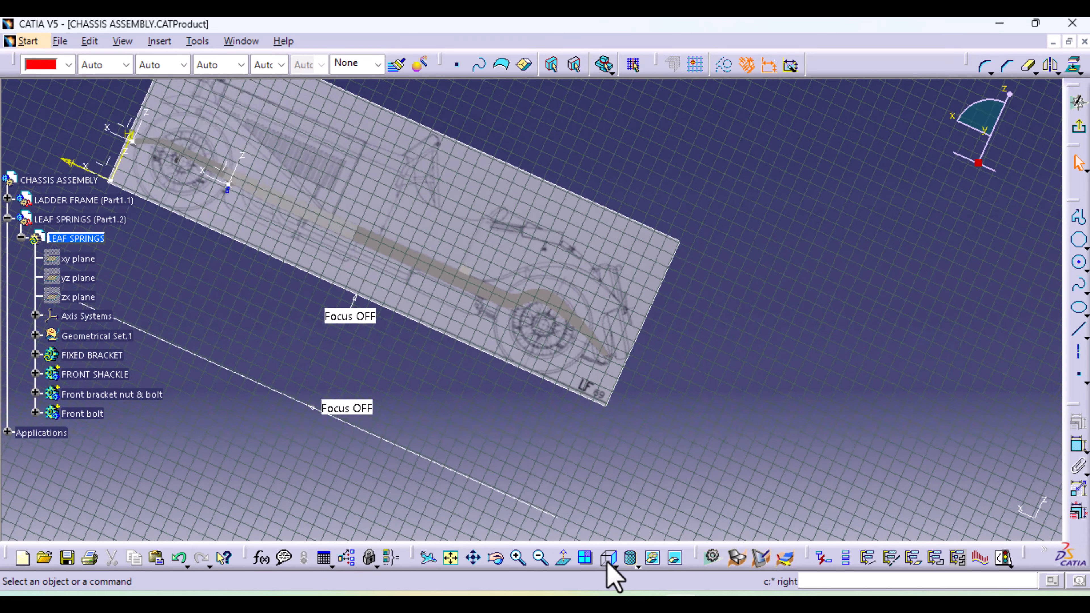
Sketch a closed trapezoid about 117 mm wide at its top and 23 mm tall over the rear spring's forward bracket plate, then exit the sketch
{"action": "mouse_move", "coordinate": [499, 440]}
{"action": "middle_mouse_down"}
{"action": "mouse_move", "coordinate": [455, 428]}
{"action": "mouse_move", "coordinate": [494, 195]}
{"action": "mouse_move", "coordinate": [319, 438]}
{"action": "mouse_move", "coordinate": [541, 421]}
{"action": "mouse_move", "coordinate": [477, 414]}
{"action": "mouse_move", "coordinate": [500, 314]}
{"action": "mouse_move", "coordinate": [740, 341]}
{"action": "mouse_move", "coordinate": [825, 378]}
{"action": "middle_mouse_up"}
{"action": "left_click", "coordinate": [1079, 218]}
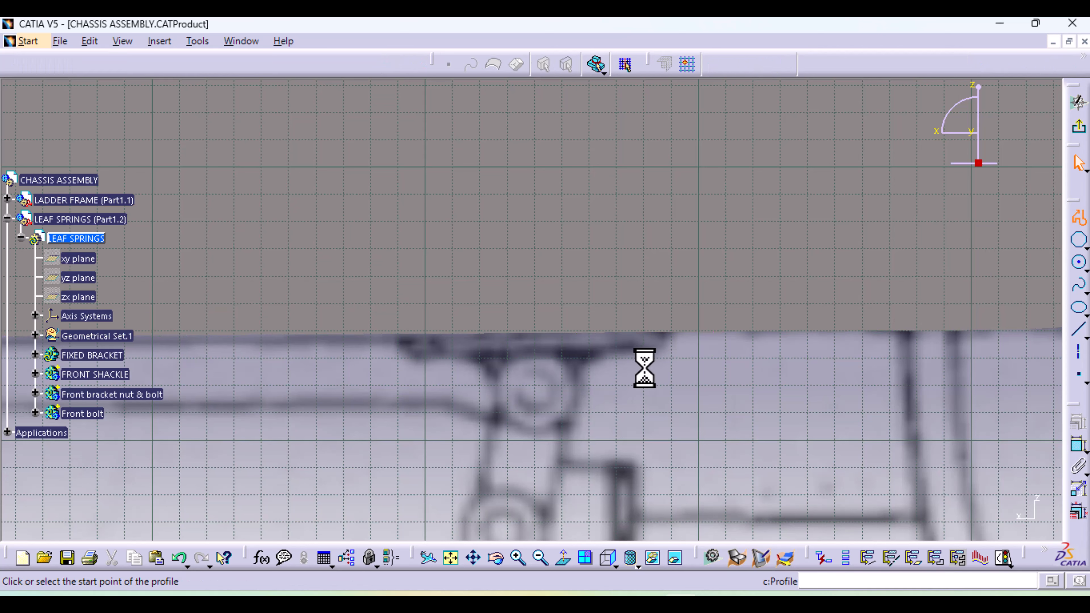
{"action": "left_click", "coordinate": [651, 355]}
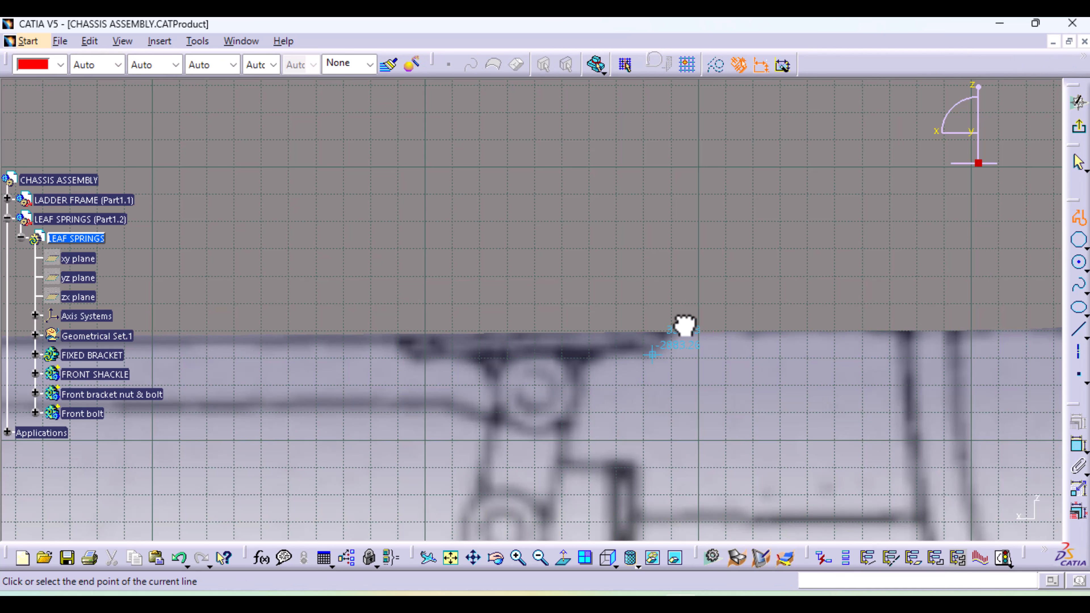
{"action": "left_click", "coordinate": [693, 303]}
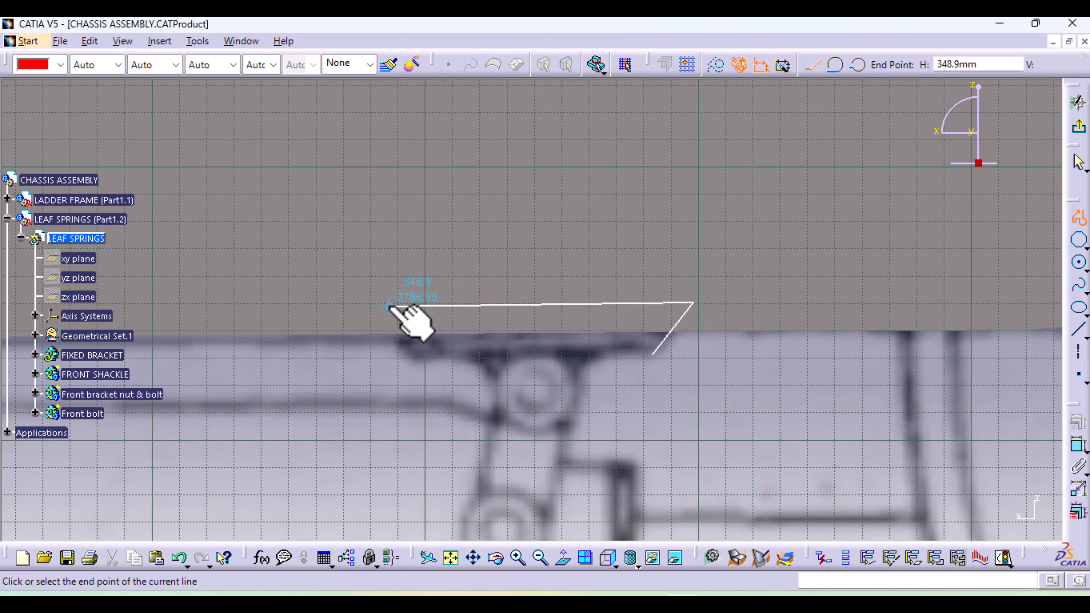
{"action": "left_click", "coordinate": [367, 305]}
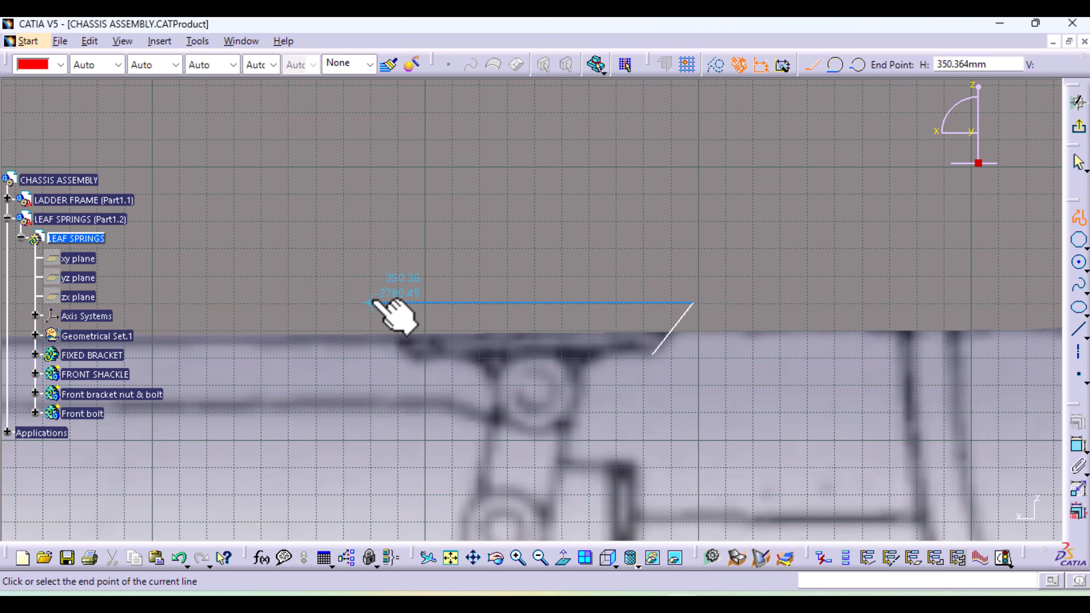
{"action": "left_click", "coordinate": [410, 364]}
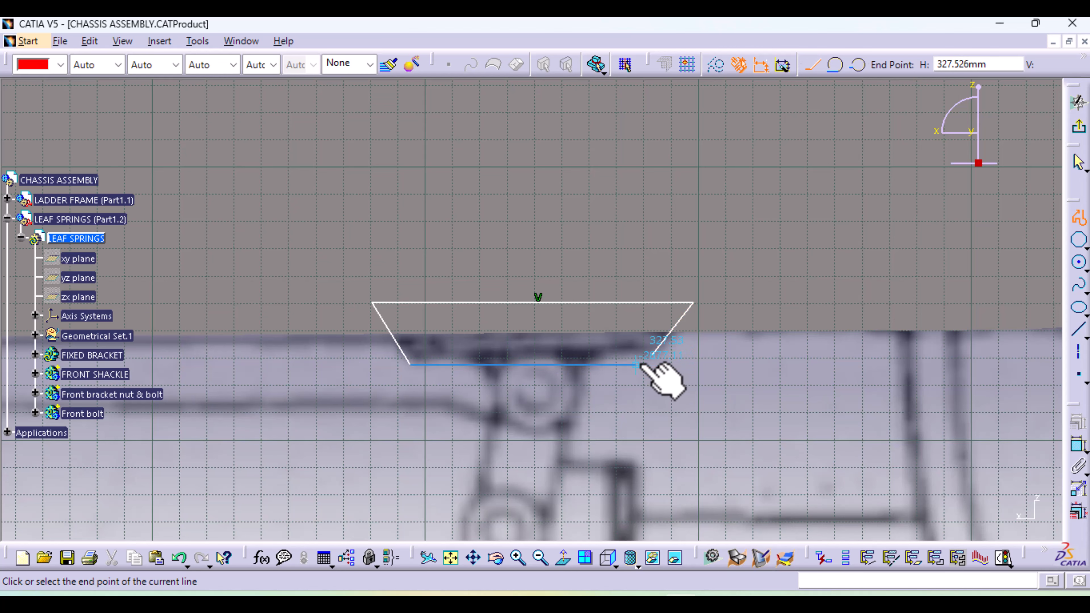
{"action": "middle_click_drag", "start_coordinate": [645, 365], "coordinate": [642, 263]}
{"action": "middle_click_drag", "start_coordinate": [655, 409], "coordinate": [424, 285]}
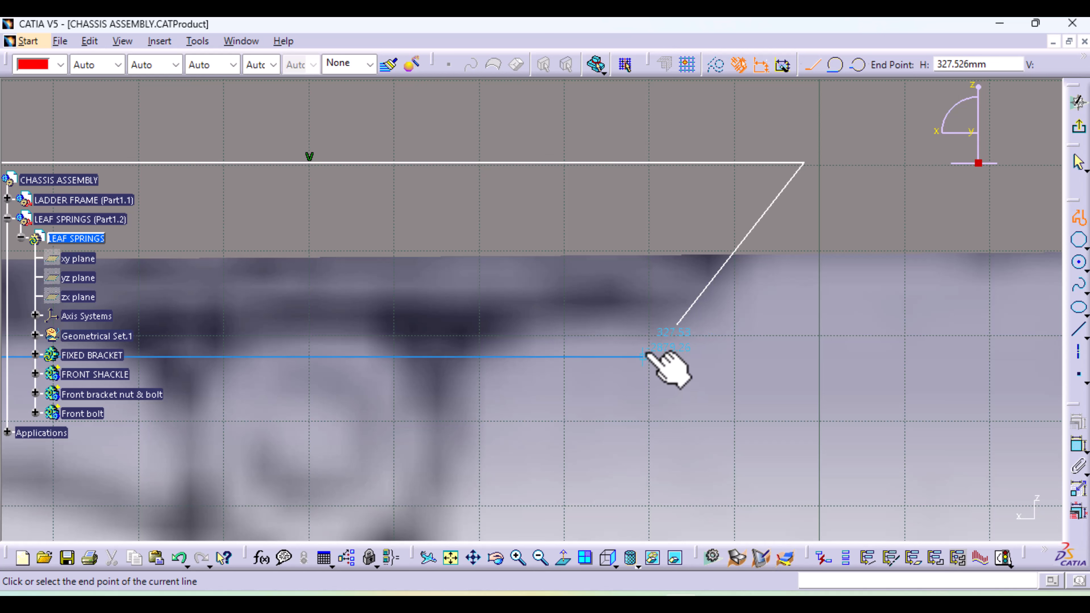
{"action": "left_click", "coordinate": [651, 356]}
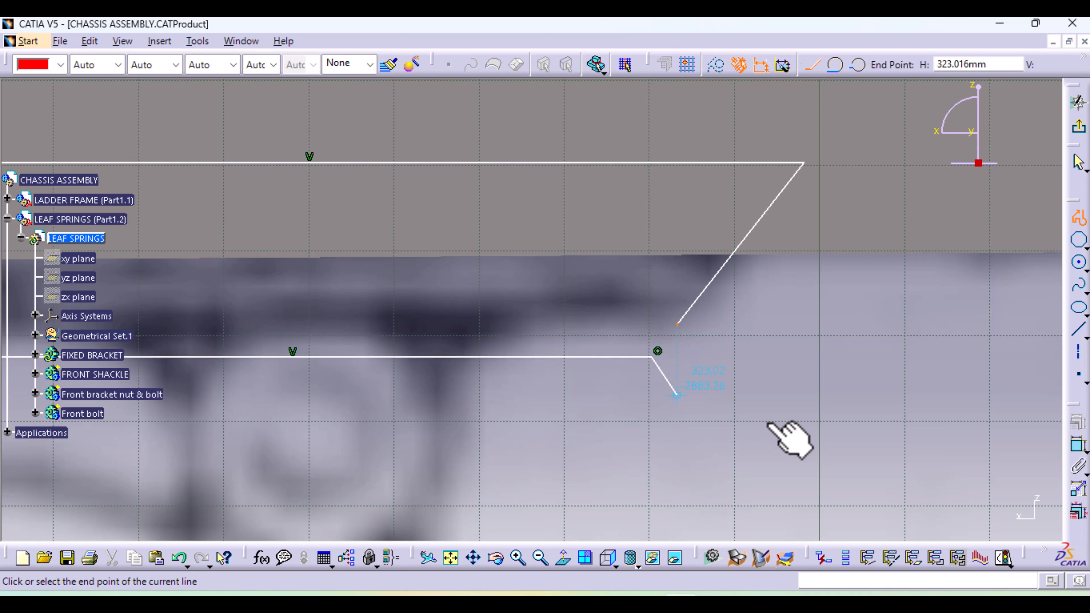
{"action": "left_click", "coordinate": [1078, 218]}
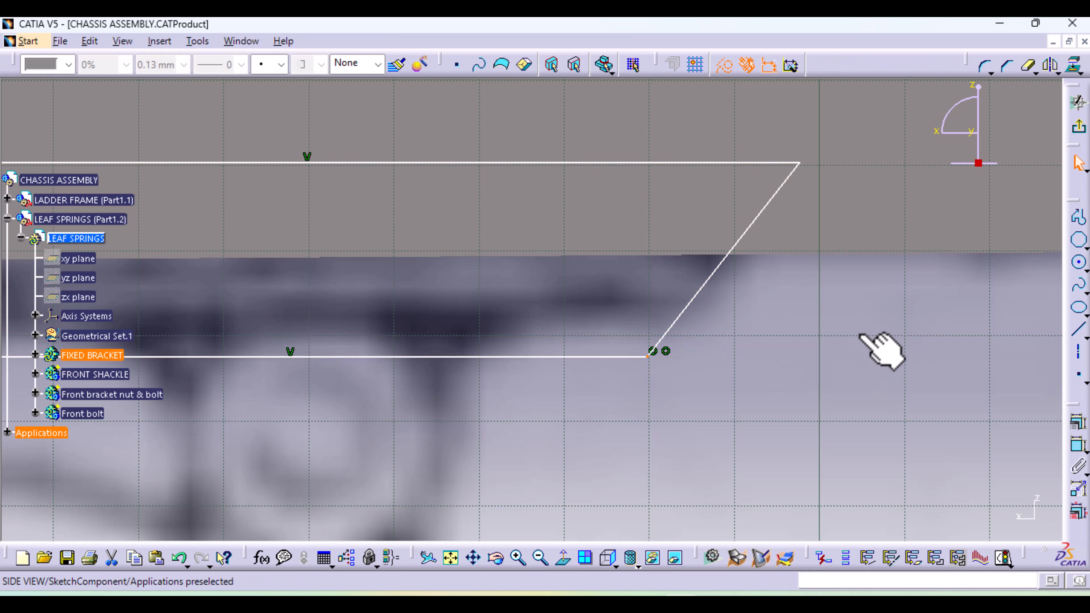
{"action": "mouse_move", "coordinate": [877, 353]}
{"action": "middle_mouse_down"}
{"action": "mouse_move", "coordinate": [873, 397]}
{"action": "mouse_move", "coordinate": [922, 423]}
{"action": "middle_mouse_up"}
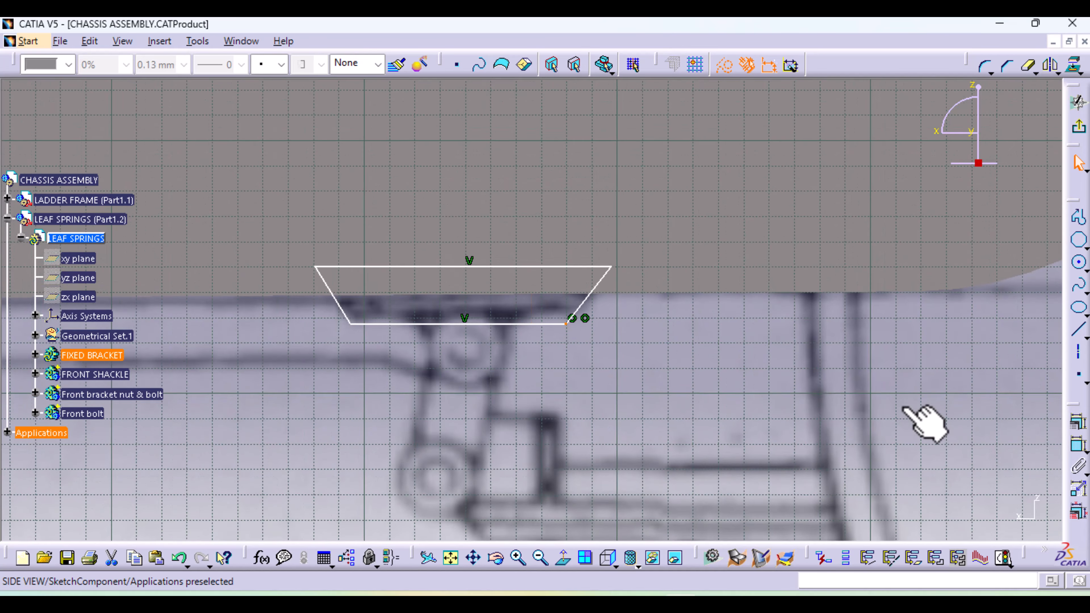
{"action": "left_click", "coordinate": [1080, 127]}
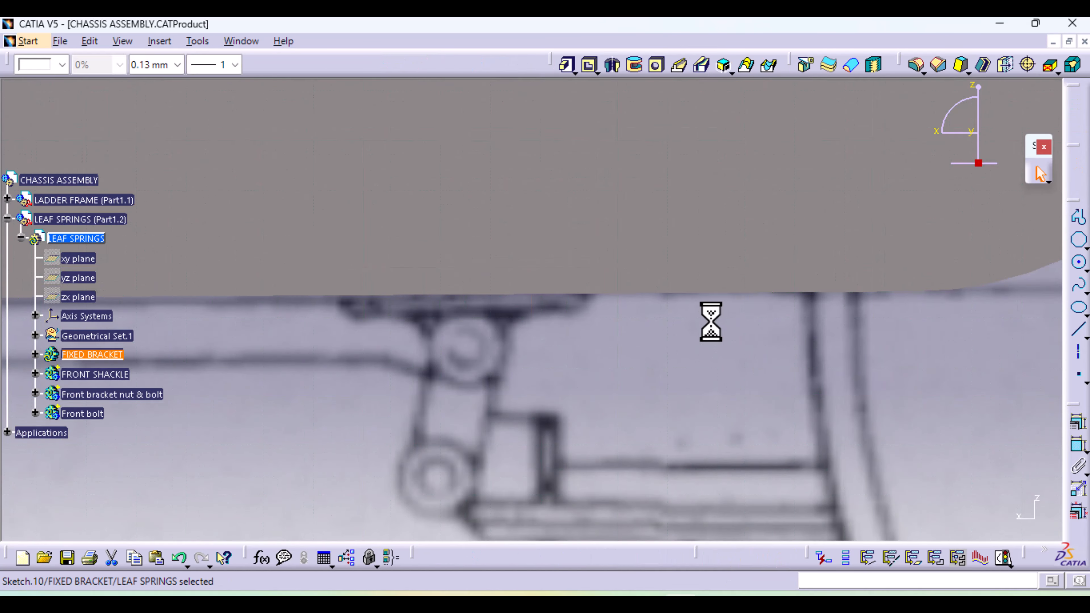
Open another sketch on the ZX plane of Axis System.1 for the FIXED BRACKET body
{"action": "mouse_move", "coordinate": [730, 336]}
{"action": "middle_mouse_down"}
{"action": "mouse_move", "coordinate": [725, 434]}
{"action": "mouse_move", "coordinate": [489, 541]}
{"action": "middle_mouse_up"}
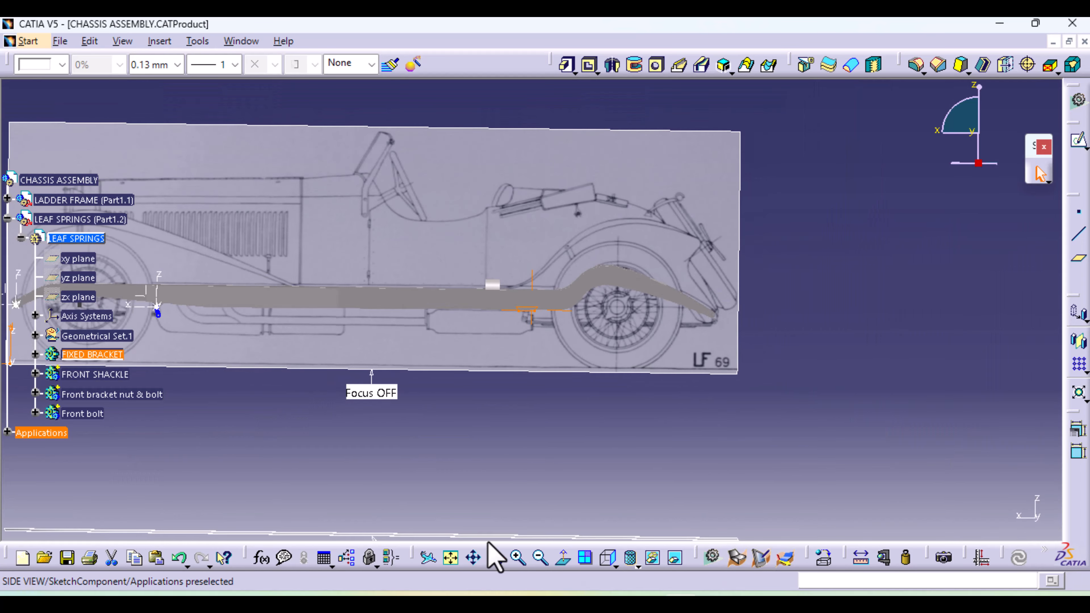
{"action": "middle_click_drag", "start_coordinate": [188, 395], "coordinate": [568, 409]}
{"action": "left_click", "coordinate": [372, 365]}
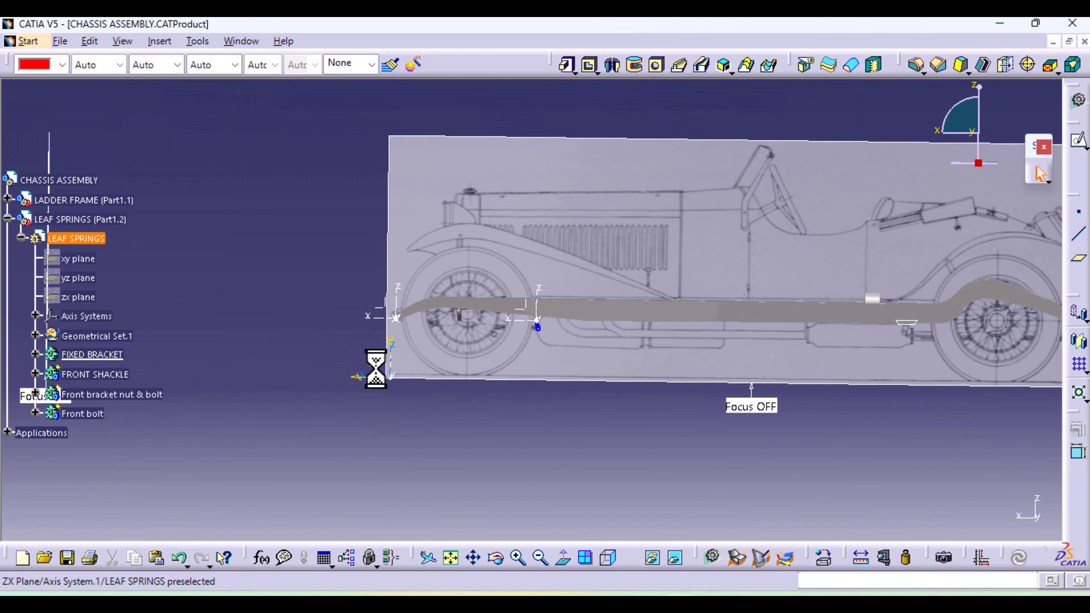
{"action": "left_click", "coordinate": [1078, 140]}
{"action": "left_click", "coordinate": [380, 361]}
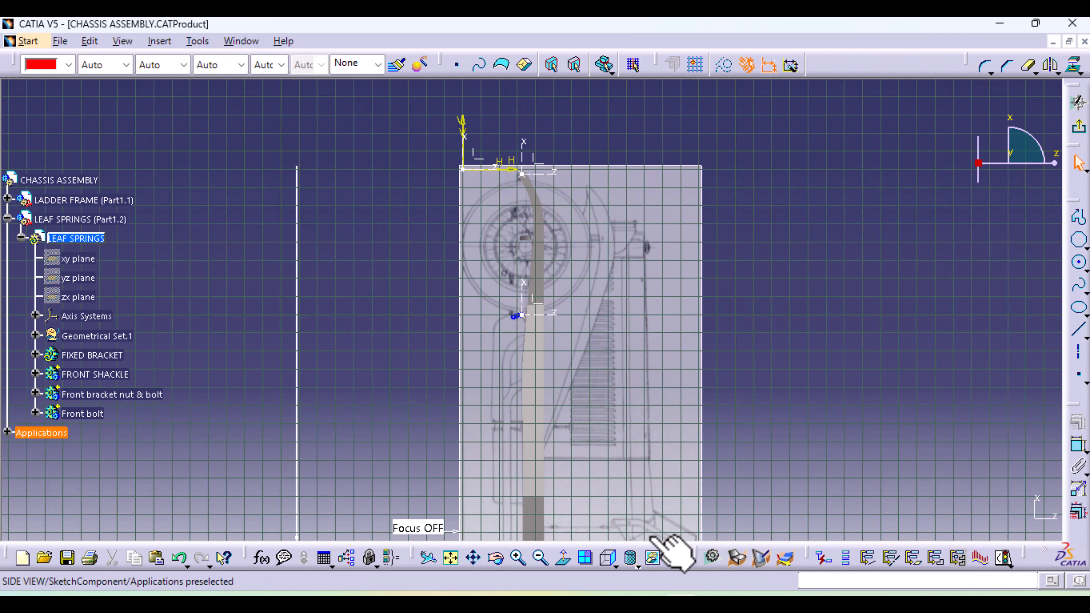
Sketch a circle about 15 mm in diameter over the blueprint's spring bracket eye, below the trapezoid
{"action": "left_click", "coordinate": [603, 562]}
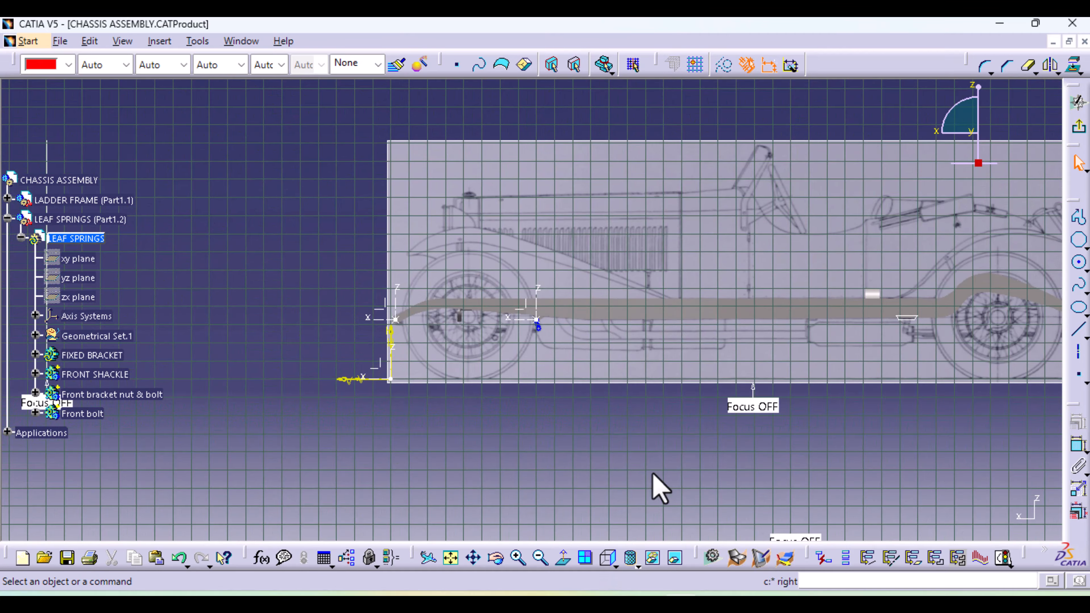
{"action": "mouse_move", "coordinate": [657, 487]}
{"action": "middle_mouse_down"}
{"action": "mouse_move", "coordinate": [667, 413]}
{"action": "mouse_move", "coordinate": [376, 406]}
{"action": "middle_mouse_up"}
{"action": "left_click", "coordinate": [601, 456]}
{"action": "middle_click_drag", "start_coordinate": [601, 455], "coordinate": [607, 180]}
{"action": "middle_click_drag", "start_coordinate": [721, 385], "coordinate": [98, 402]}
{"action": "left_click", "coordinate": [429, 477]}
{"action": "mouse_move", "coordinate": [429, 478]}
{"action": "middle_mouse_down"}
{"action": "mouse_move", "coordinate": [446, 320]}
{"action": "mouse_move", "coordinate": [597, 224]}
{"action": "middle_mouse_up"}
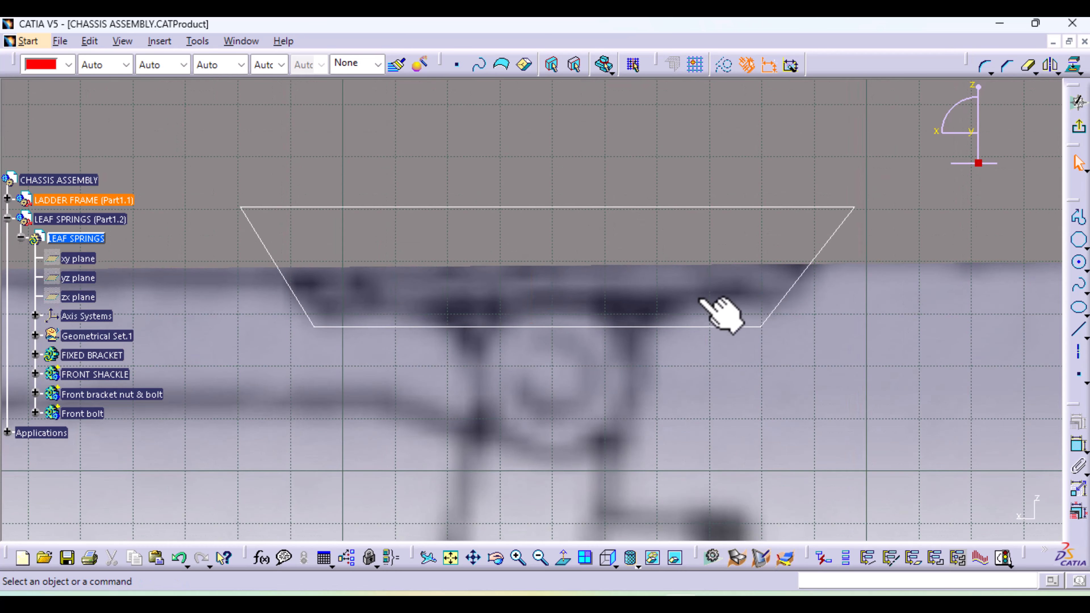
{"action": "left_click", "coordinate": [1079, 263]}
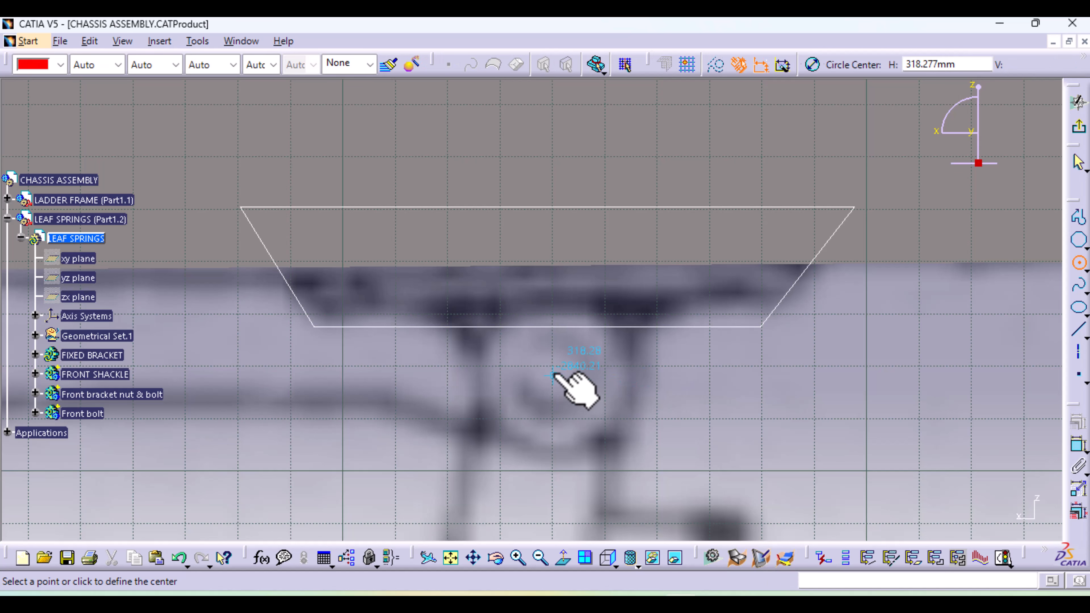
{"action": "left_click", "coordinate": [554, 376]}
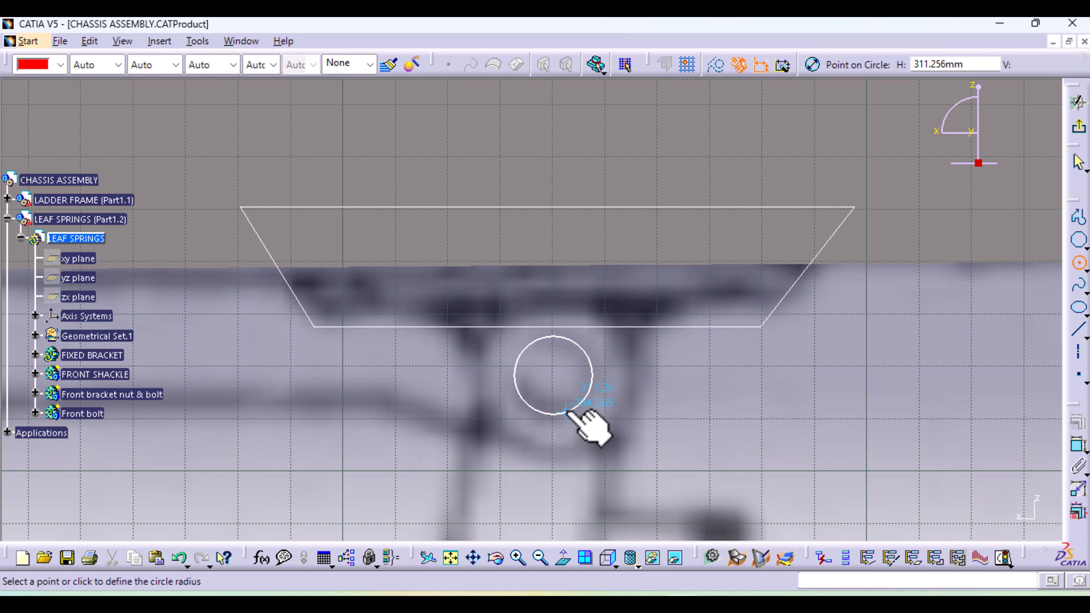
{"action": "left_click", "coordinate": [566, 412]}
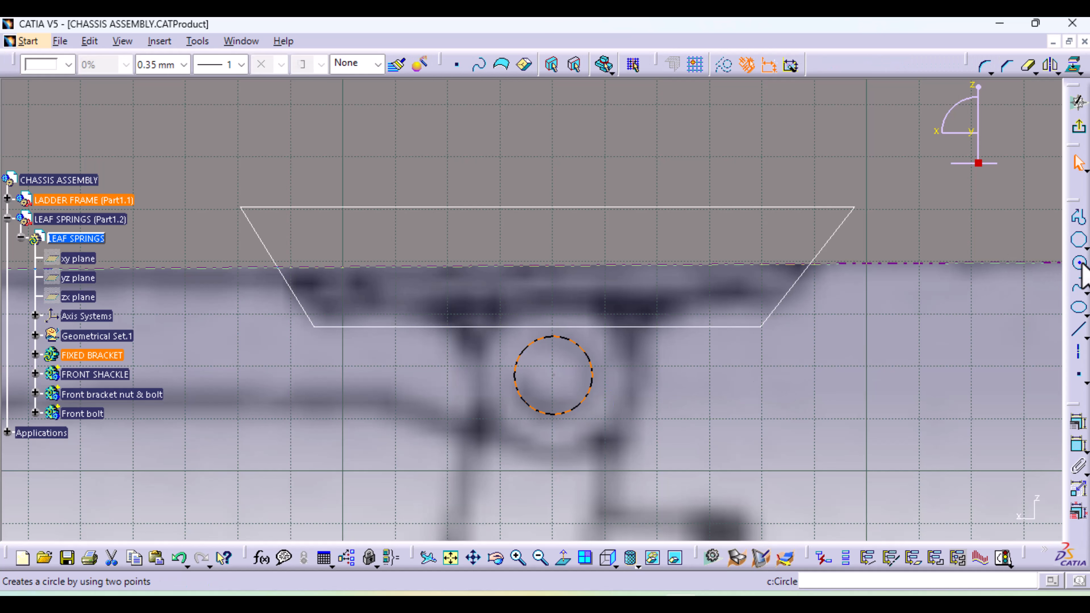
Sketch a concentric circle about 26 mm in diameter around the first one, following the eye's outer edge
{"action": "left_click", "coordinate": [992, 317]}
{"action": "left_click", "coordinate": [1079, 266]}
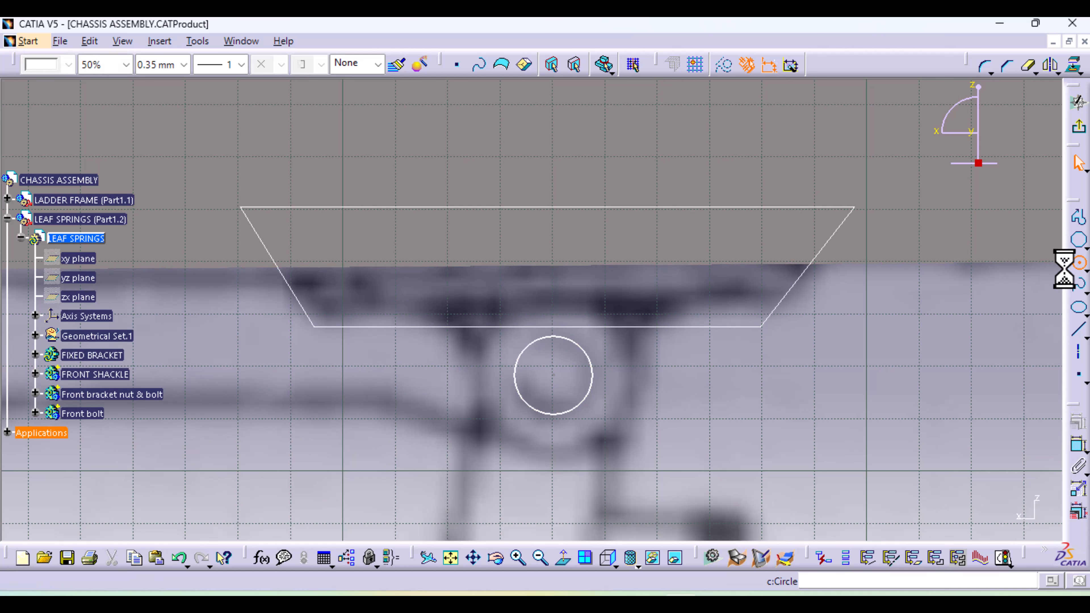
{"action": "left_click", "coordinate": [553, 375]}
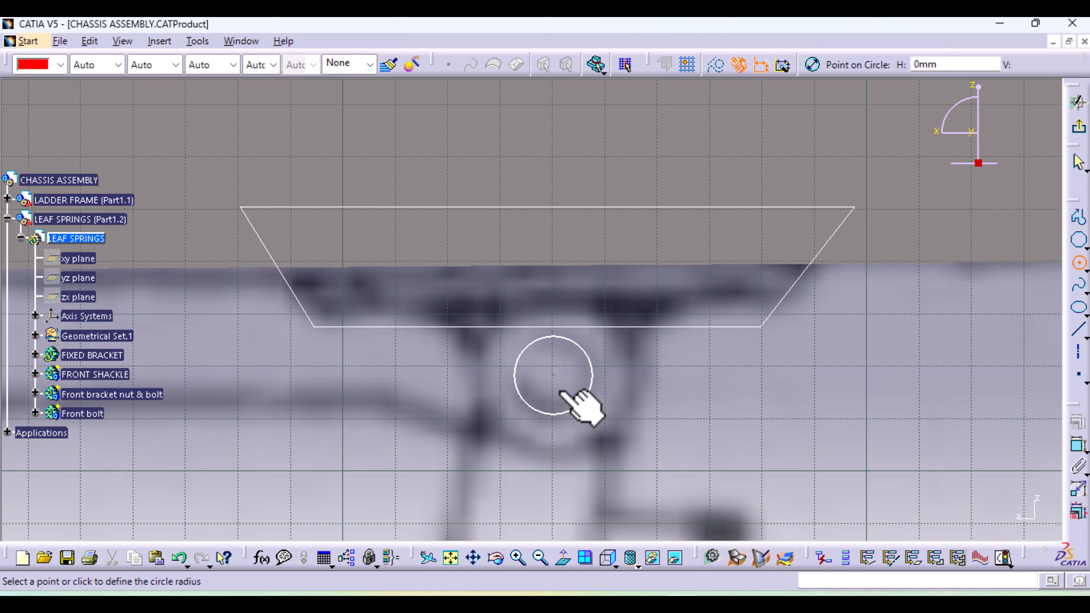
{"action": "left_click", "coordinate": [586, 437]}
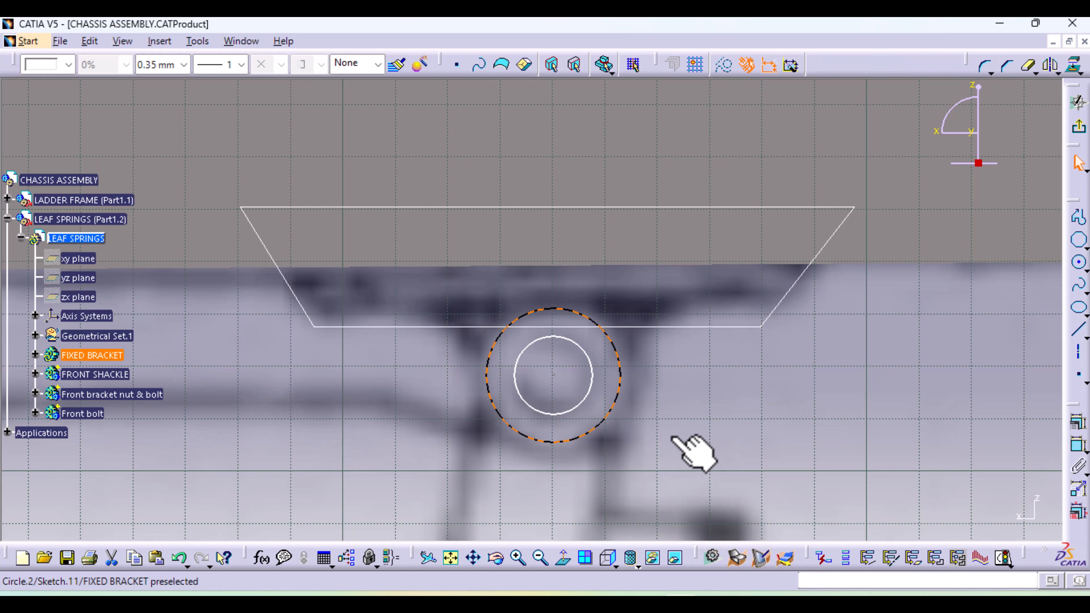
Draw a horizontal line about 50 mm long above the circles and a slanted line from each of its ends down to the outer circle
{"action": "left_click", "coordinate": [1079, 217]}
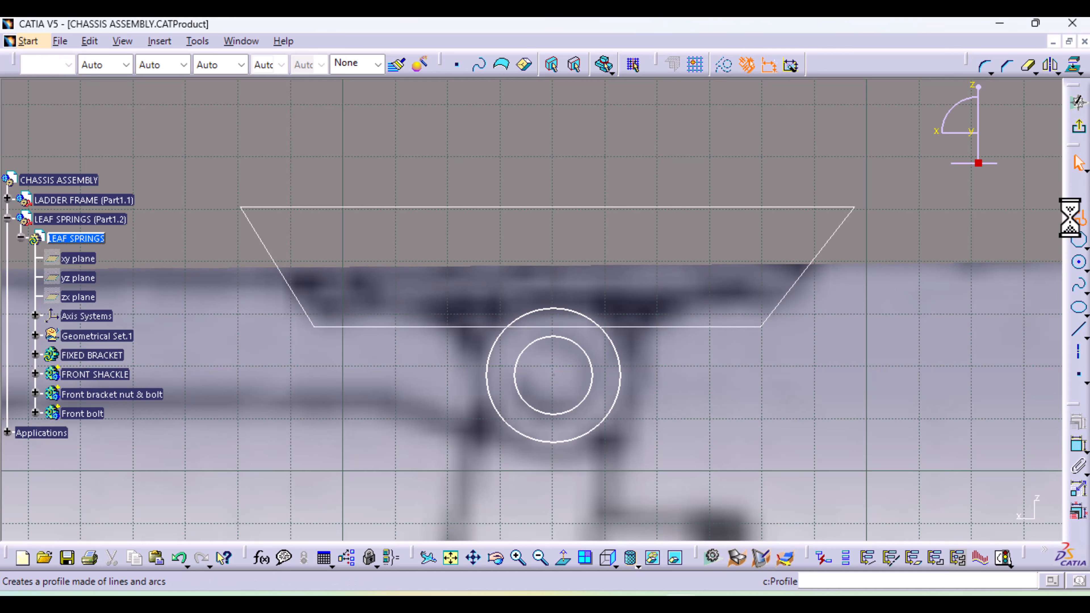
{"action": "left_click", "coordinate": [423, 295]}
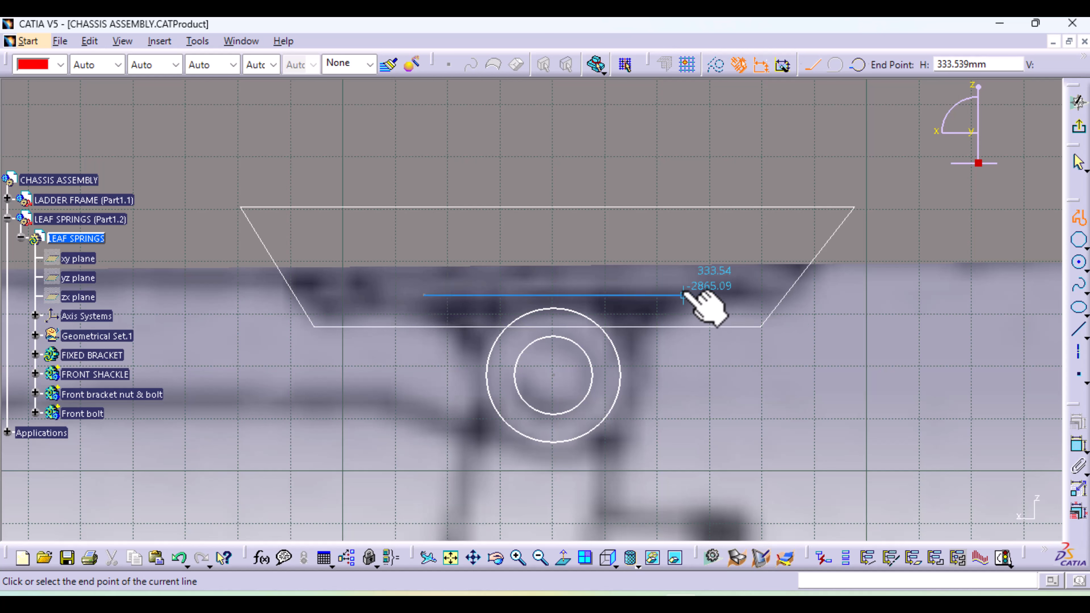
{"action": "left_click", "coordinate": [683, 296]}
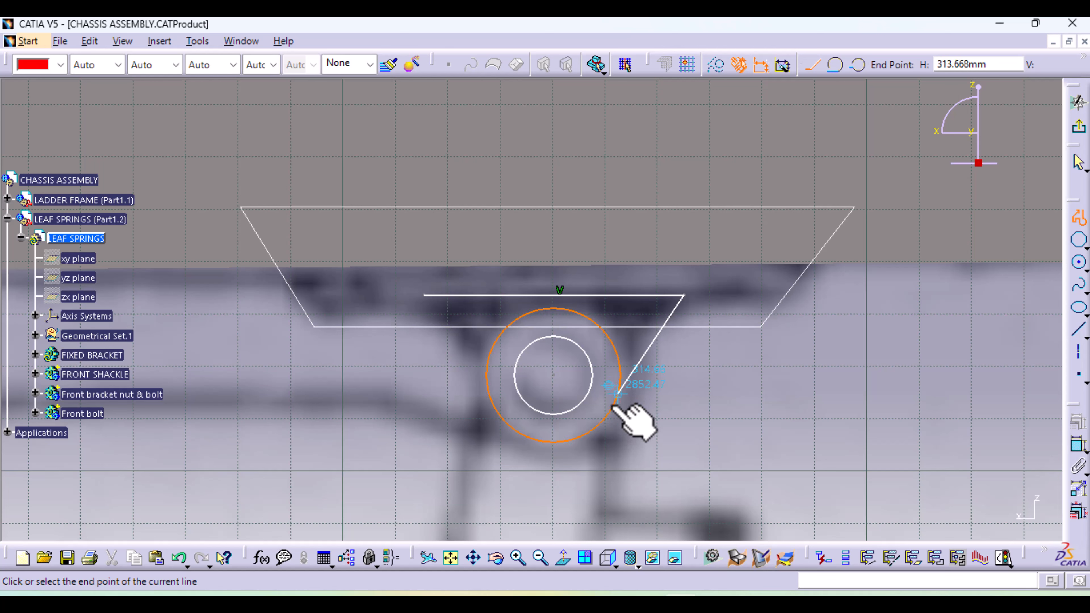
{"action": "left_click", "coordinate": [615, 406]}
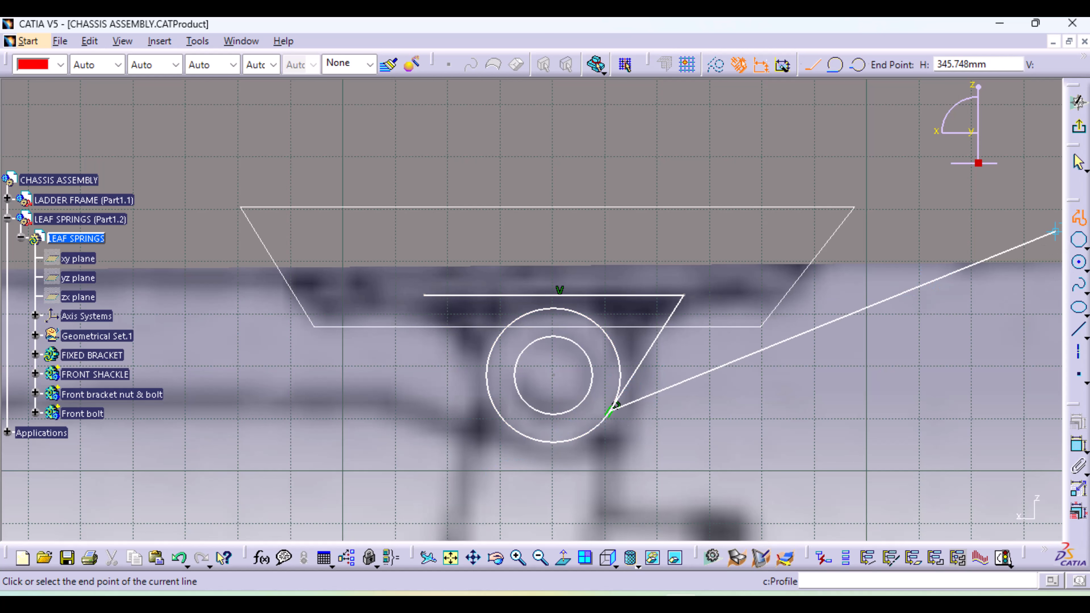
{"action": "left_click", "coordinate": [1079, 218]}
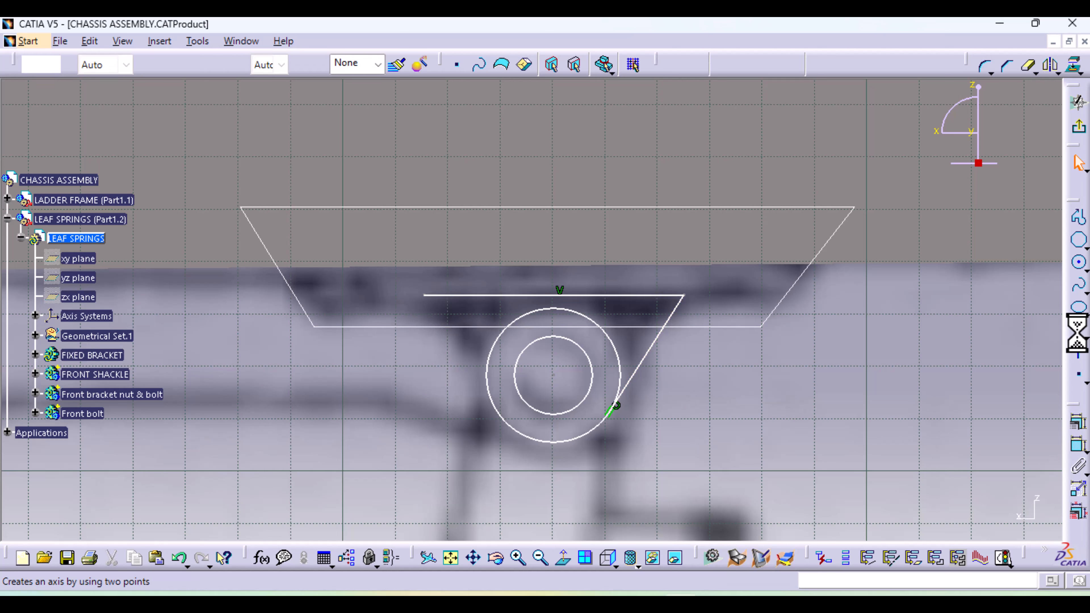
{"action": "left_click", "coordinate": [425, 297]}
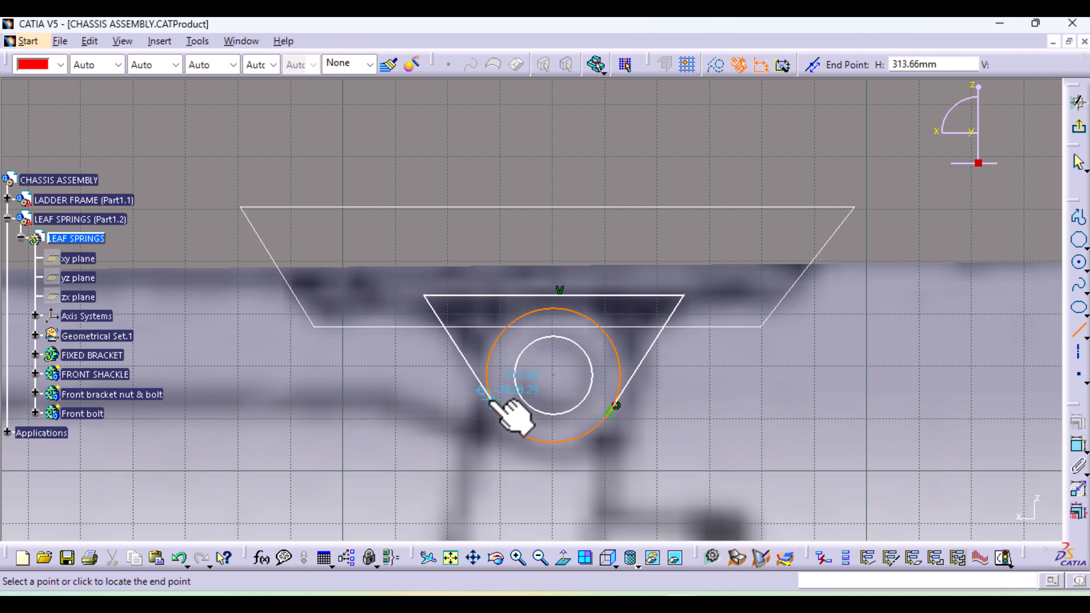
{"action": "left_click", "coordinate": [492, 398]}
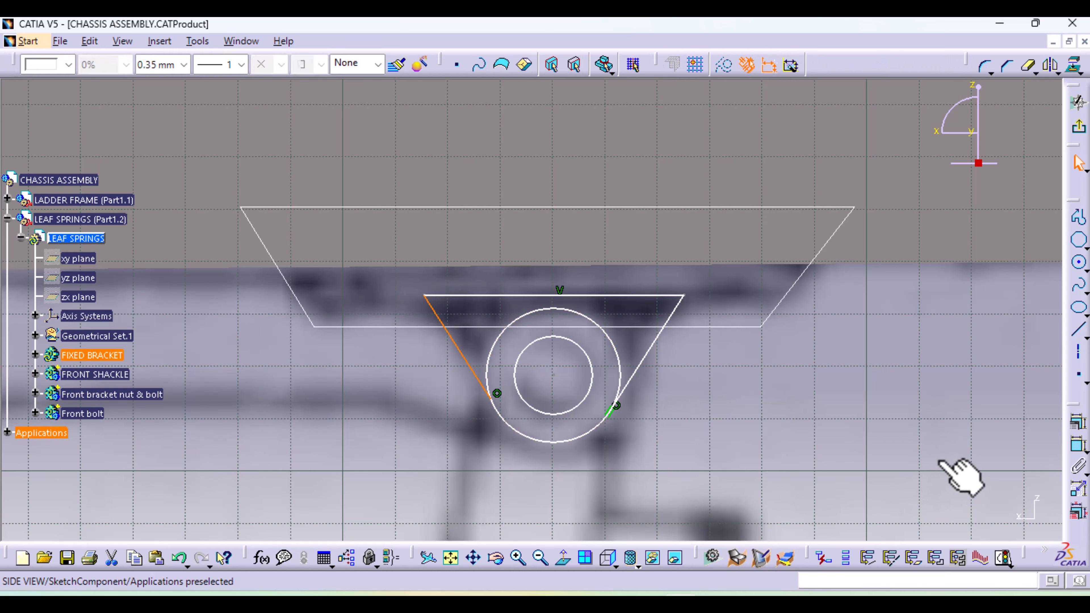
Constrain the second slanted line to be tangent to the outer circle
{"action": "left_click", "coordinate": [489, 376], "text": "ctrl"}
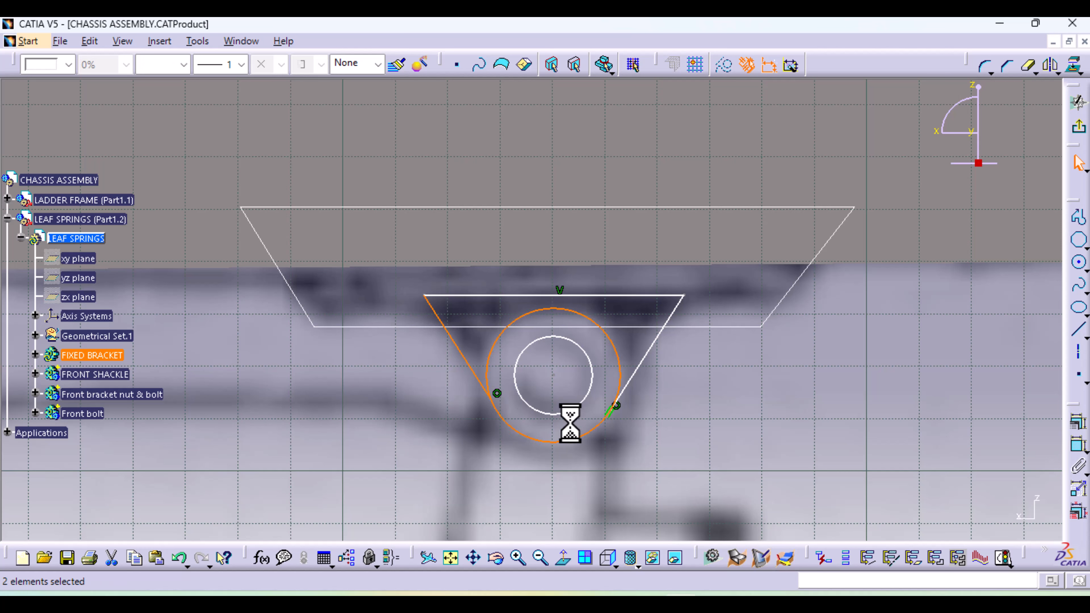
{"action": "left_click", "coordinate": [1079, 423]}
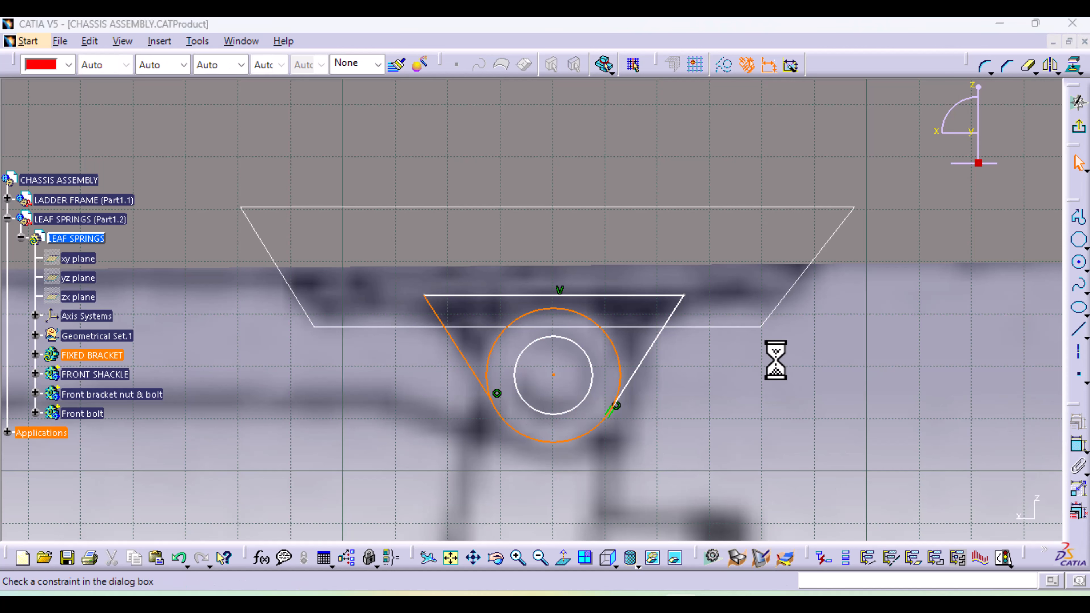
{"action": "left_click", "coordinate": [943, 314]}
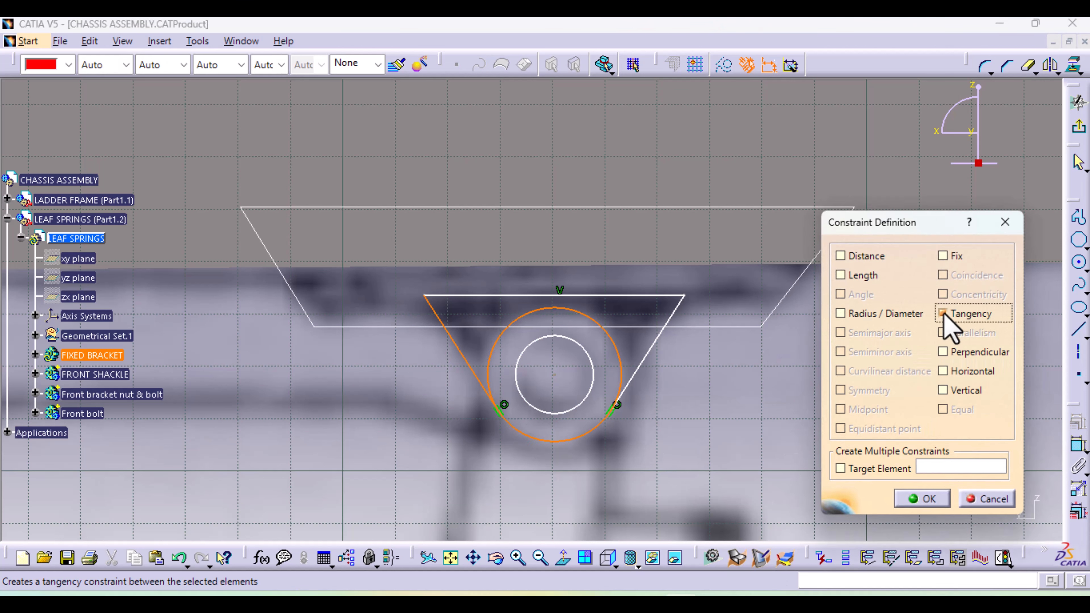
{"action": "left_click", "coordinate": [945, 499]}
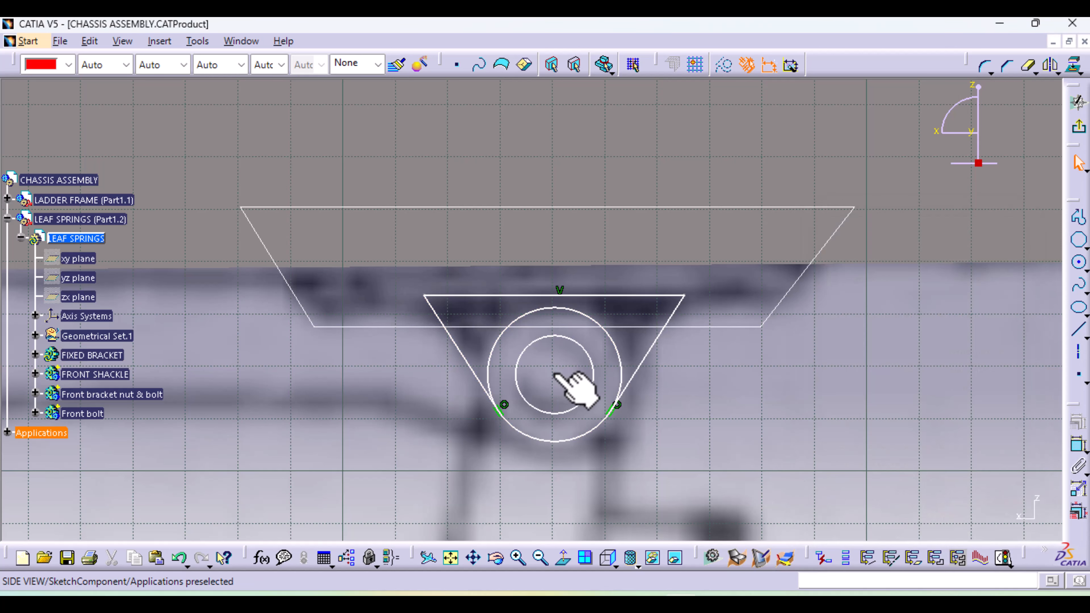
Shift the circles' common centre slightly upward over the blueprint eye and apply a Fix constraint to it
{"action": "left_click", "coordinate": [554, 375]}
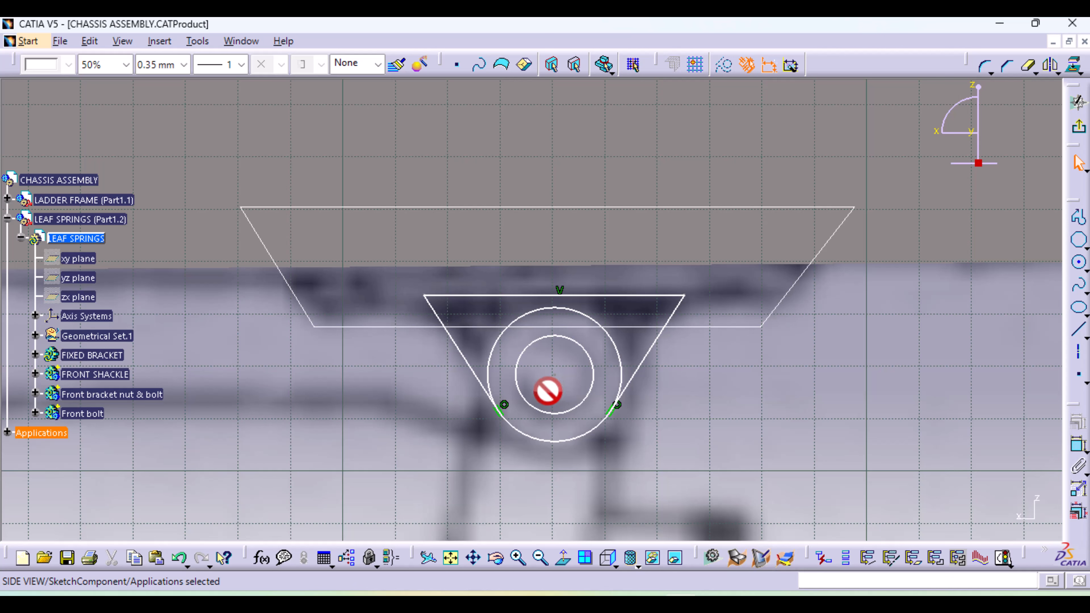
{"action": "mouse_move", "coordinate": [552, 389]}
{"action": "left_mouse_down"}
{"action": "mouse_move", "coordinate": [572, 389]}
{"action": "mouse_move", "coordinate": [555, 377]}
{"action": "mouse_move", "coordinate": [547, 386]}
{"action": "mouse_move", "coordinate": [557, 373]}
{"action": "left_mouse_up"}
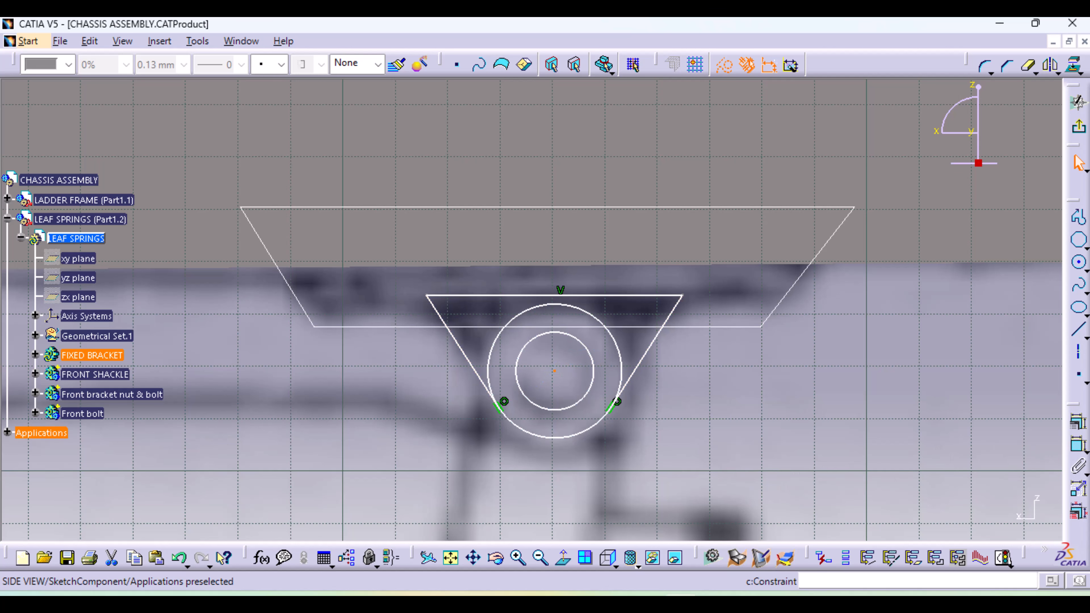
{"action": "left_click", "coordinate": [1079, 423]}
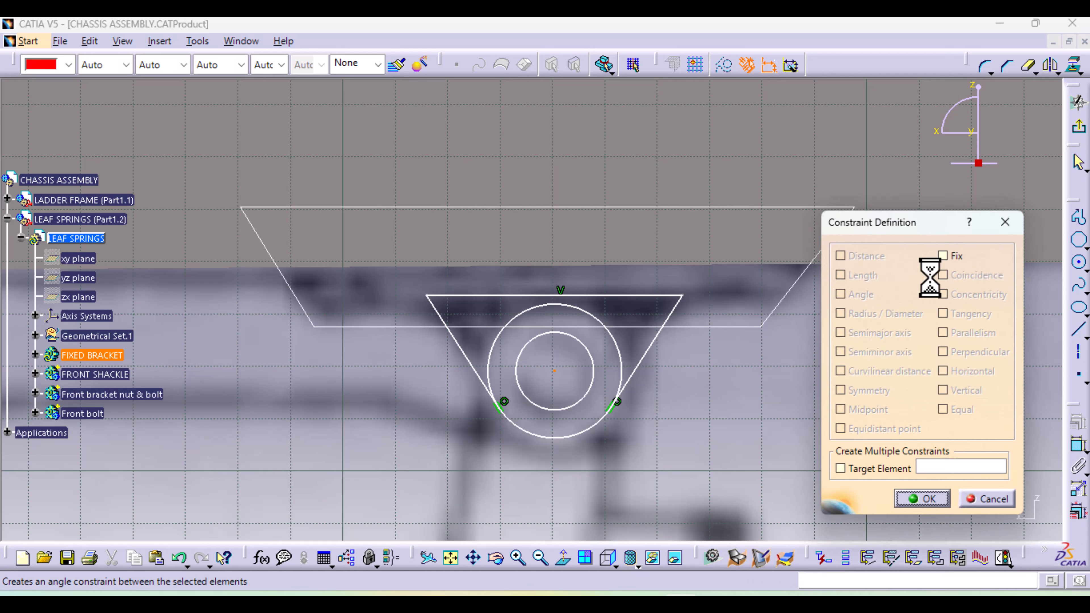
{"action": "left_click", "coordinate": [943, 256]}
{"action": "left_click", "coordinate": [927, 499]}
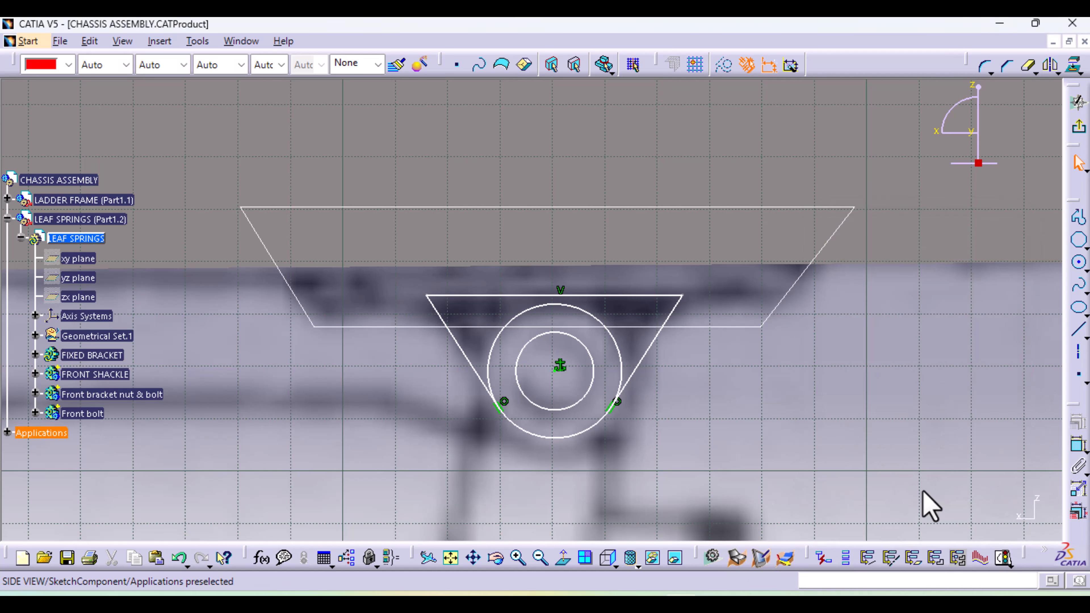
Dimension the inner circle and set its diameter to 10 mm
{"action": "left_click", "coordinate": [590, 393]}
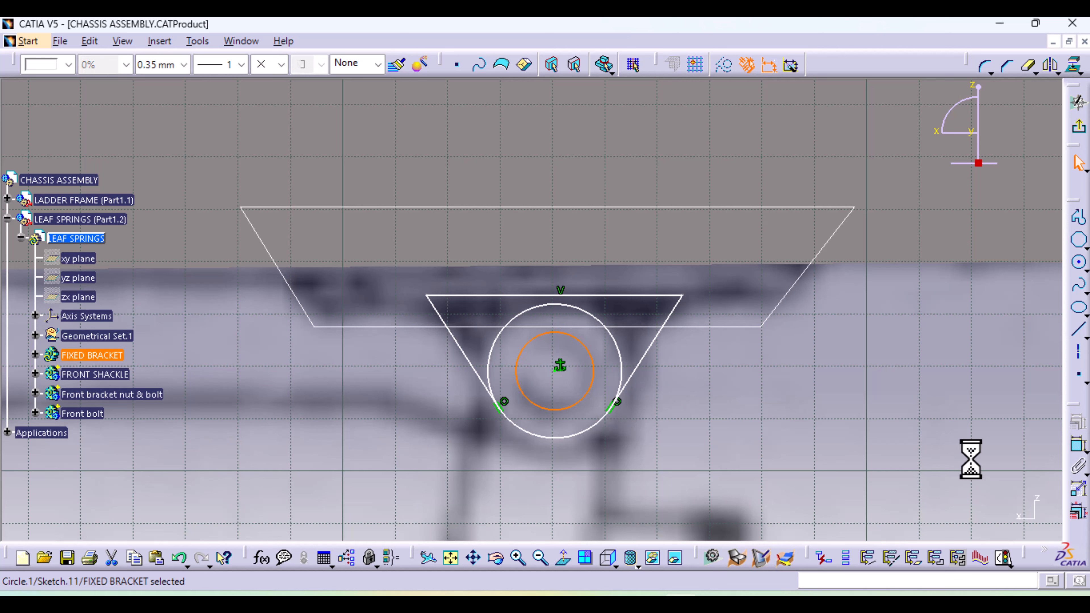
{"action": "left_click", "coordinate": [1071, 452]}
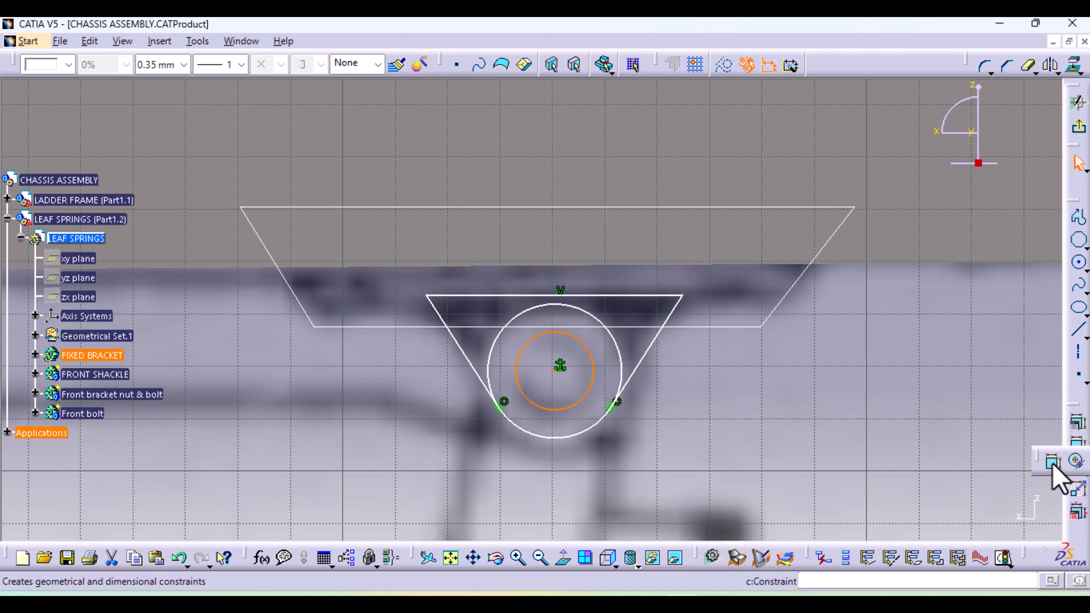
{"action": "left_click", "coordinate": [1039, 461]}
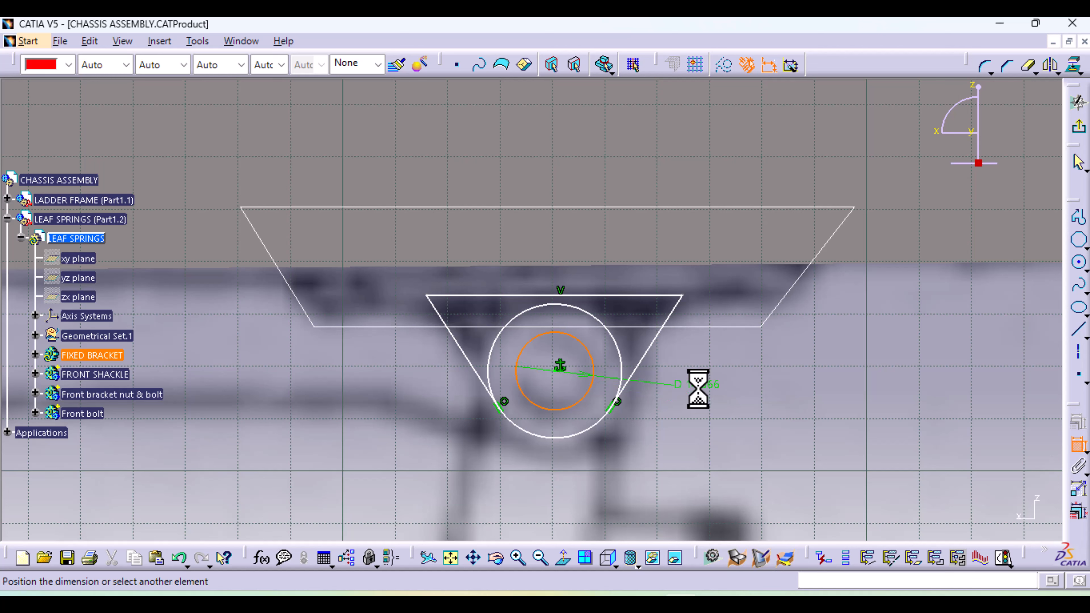
{"action": "left_click", "coordinate": [711, 388]}
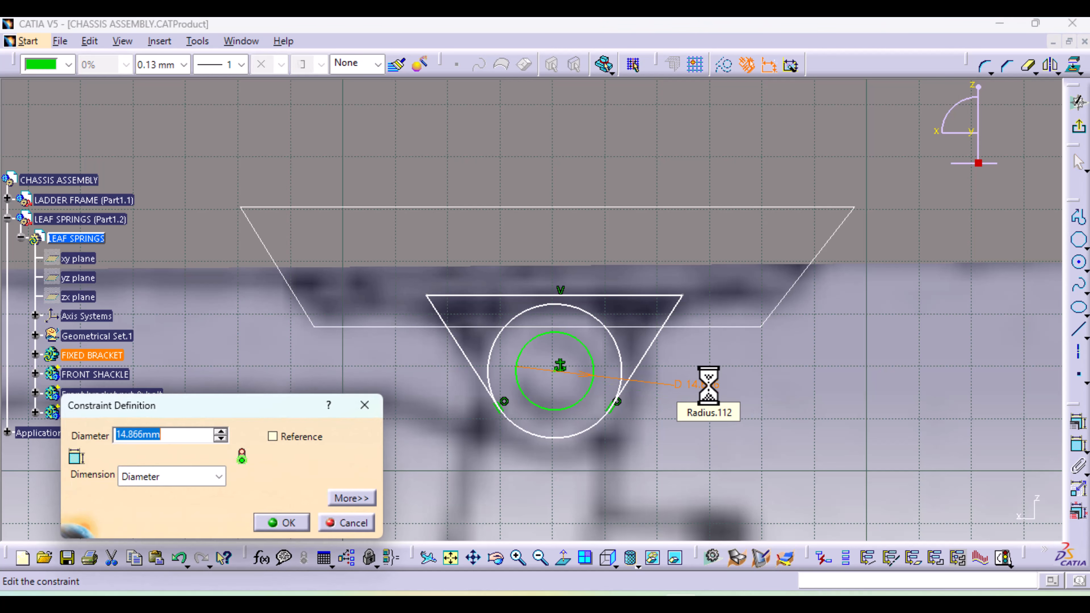
{"action": "key", "text": "Return"}
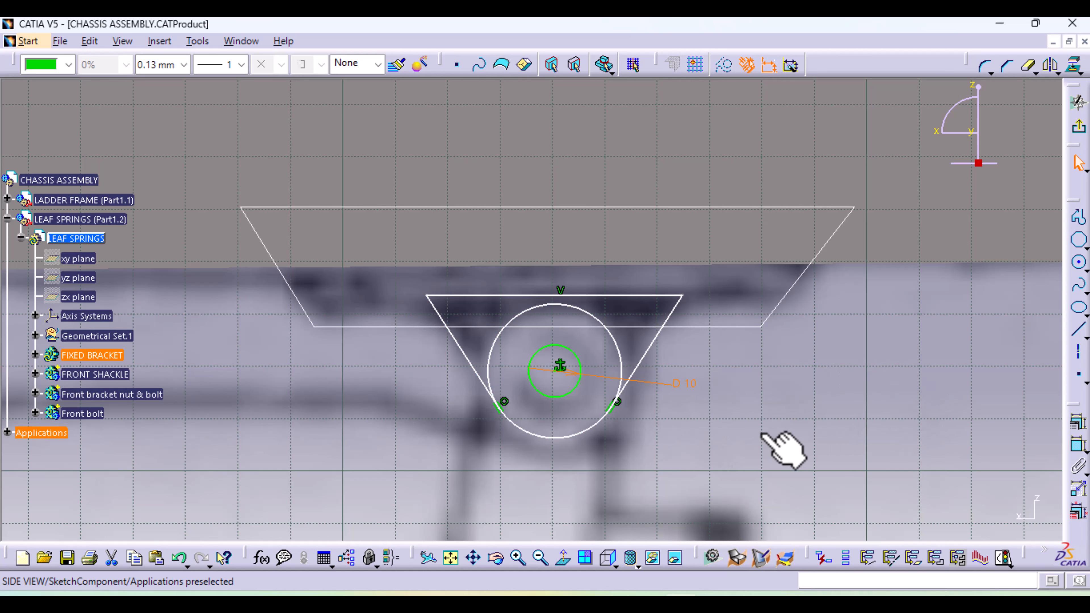
Quick Trim the outer circle's upper arc between the two tangent lines and exit the sketch
{"action": "left_click", "coordinate": [1027, 66]}
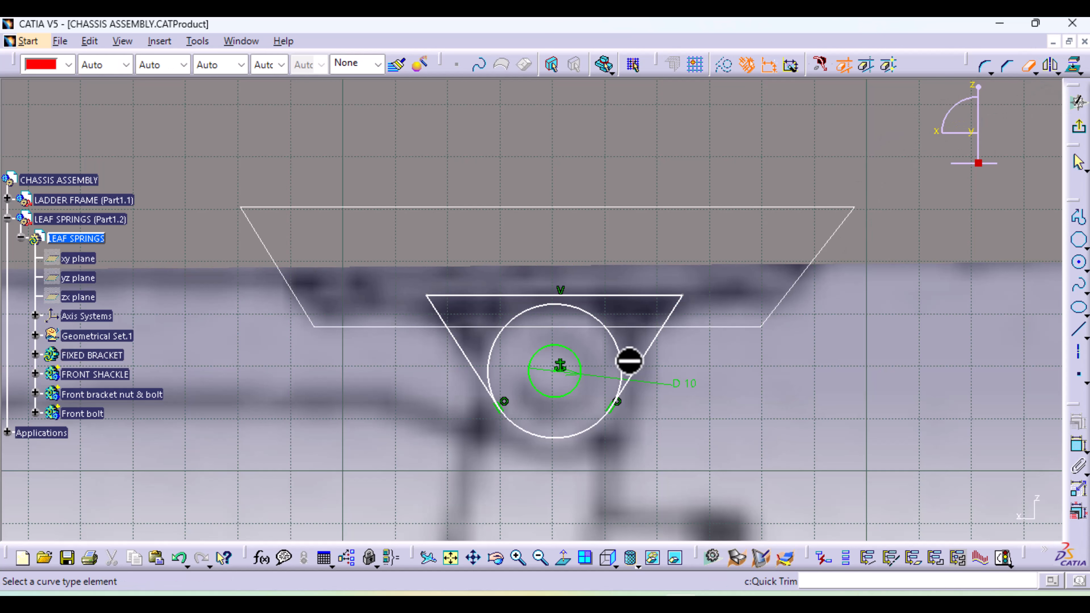
{"action": "left_click", "coordinate": [622, 362]}
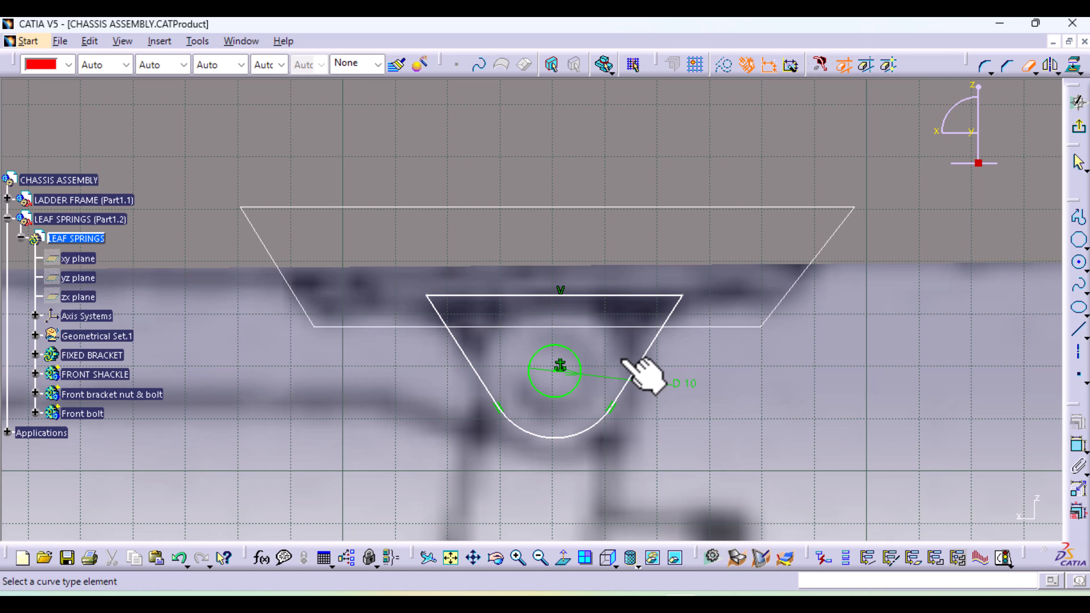
{"action": "left_click", "coordinate": [1027, 67]}
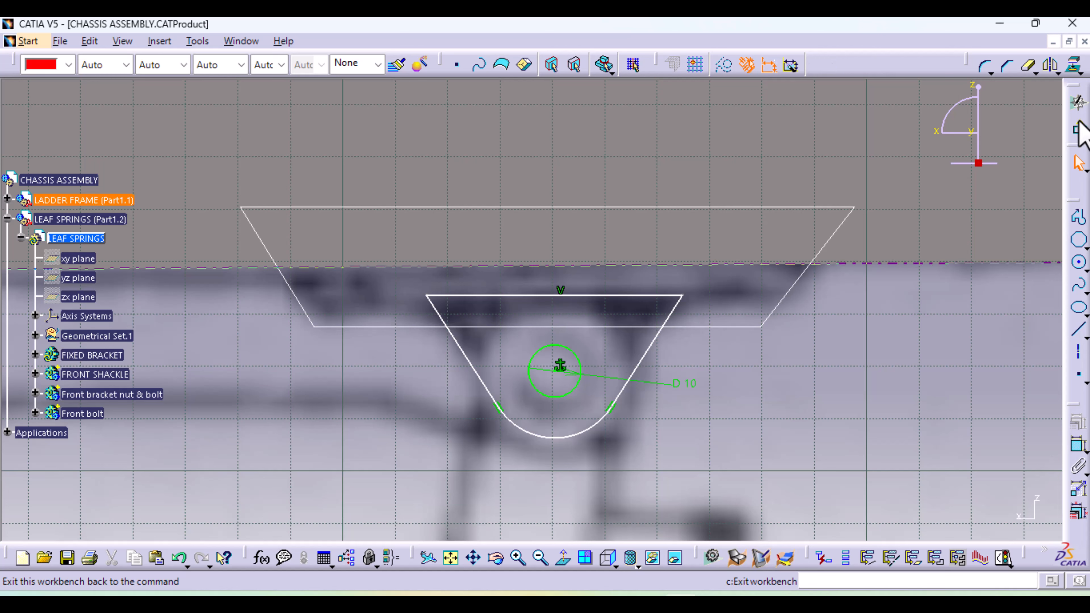
{"action": "left_click", "coordinate": [1079, 103]}
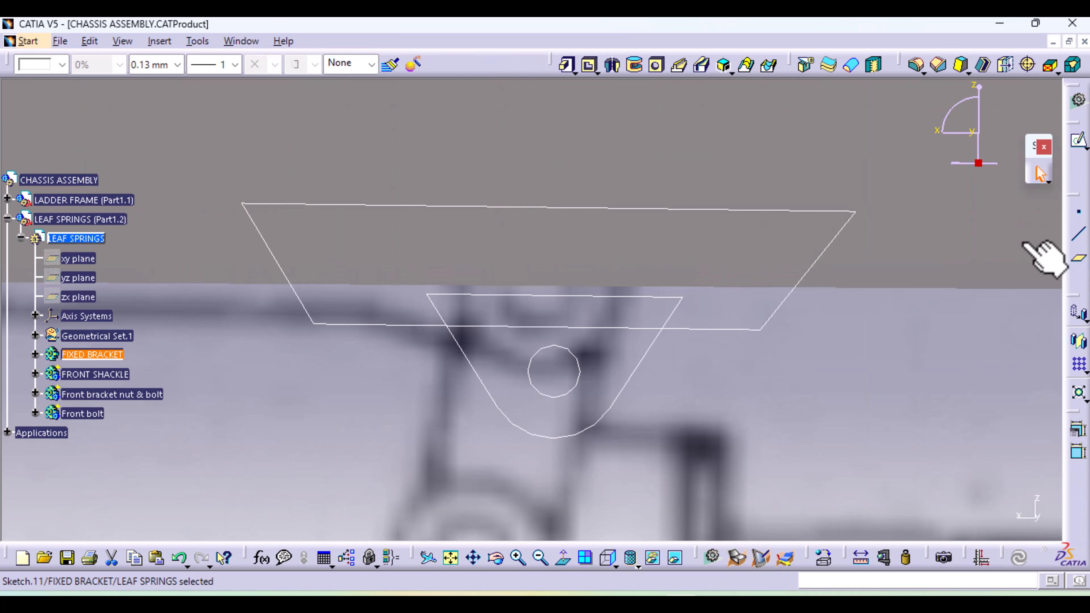
Pad the trapezoidal bracket profile (Sketch.10) across the side rail's width, with a first limit of 475 mm and a second limit at the rail's inner face
{"action": "mouse_move", "coordinate": [759, 414]}
{"action": "middle_mouse_down"}
{"action": "mouse_move", "coordinate": [713, 399]}
{"action": "mouse_move", "coordinate": [708, 513]}
{"action": "middle_mouse_up"}
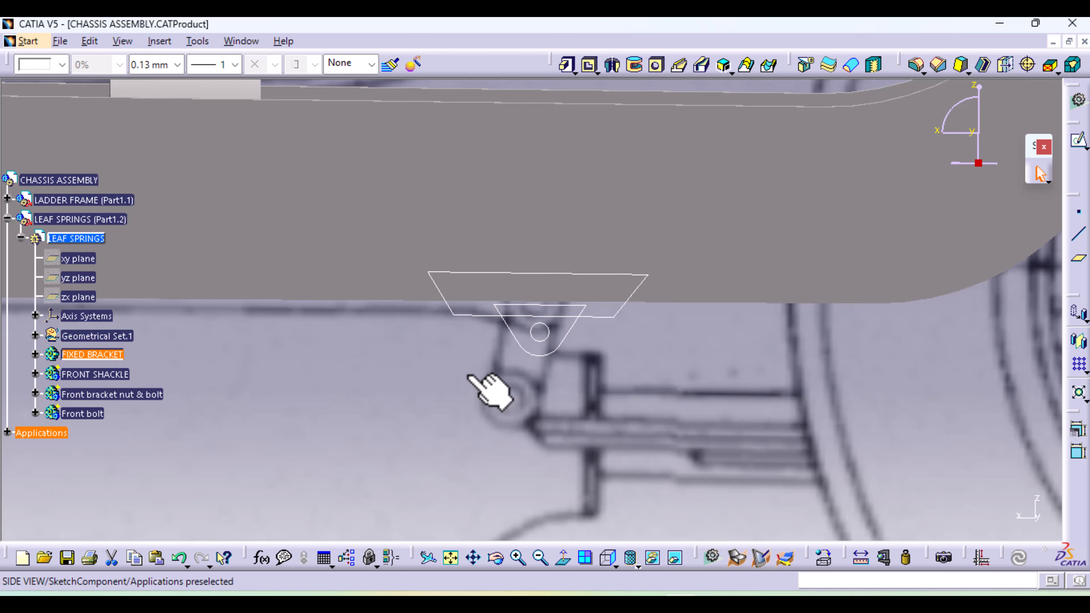
{"action": "mouse_move", "coordinate": [489, 389]}
{"action": "middle_mouse_down"}
{"action": "mouse_move", "coordinate": [499, 353]}
{"action": "mouse_move", "coordinate": [579, 373]}
{"action": "mouse_move", "coordinate": [555, 378]}
{"action": "mouse_move", "coordinate": [672, 470]}
{"action": "middle_mouse_up"}
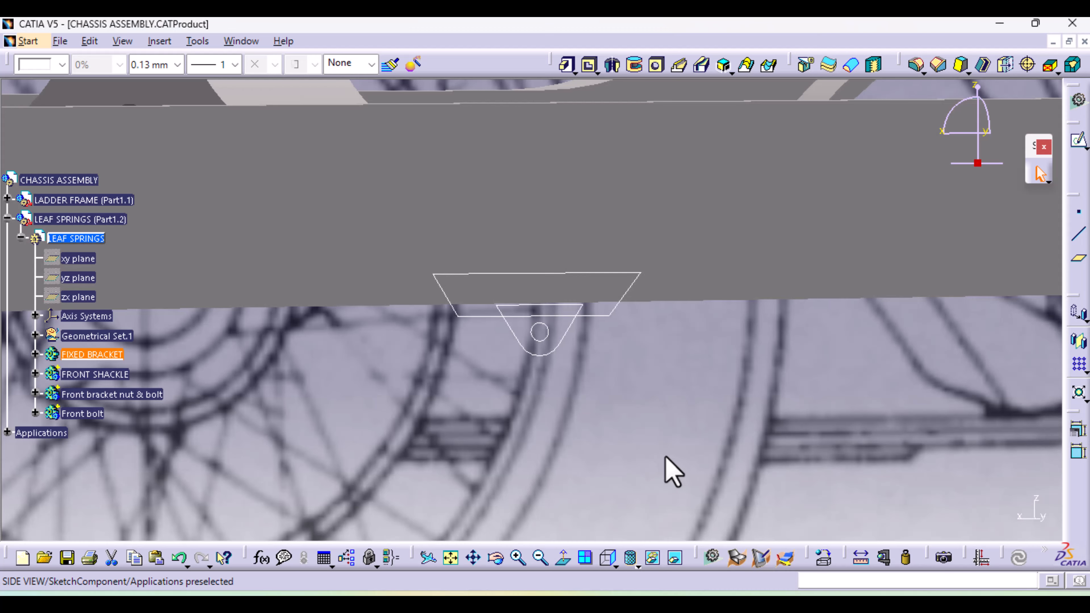
{"action": "middle_click_drag", "start_coordinate": [416, 201], "coordinate": [463, 298]}
{"action": "left_click", "coordinate": [563, 66]}
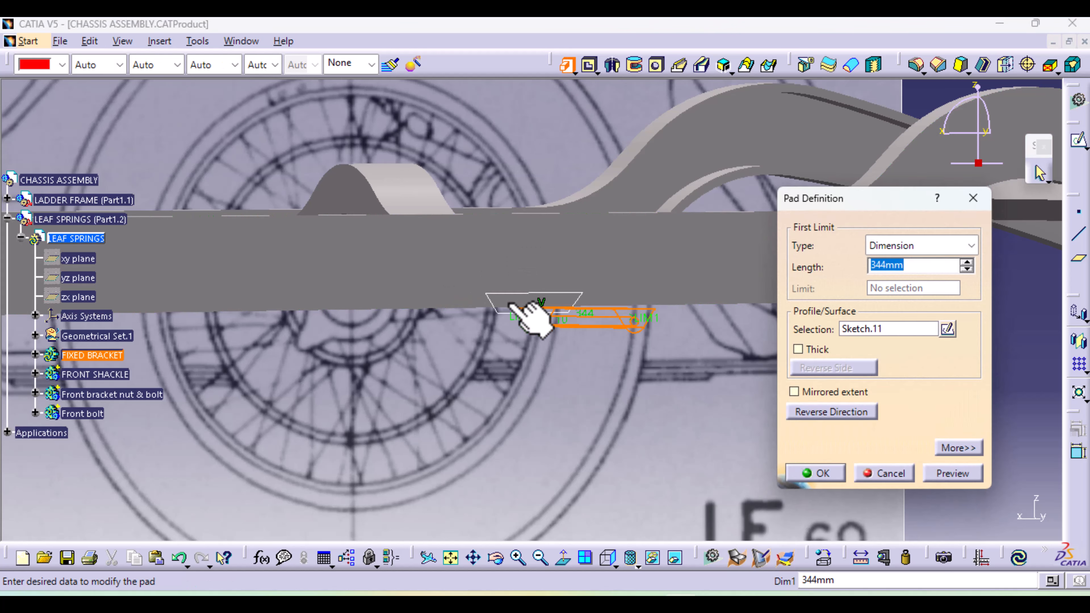
{"action": "left_click", "coordinate": [888, 330]}
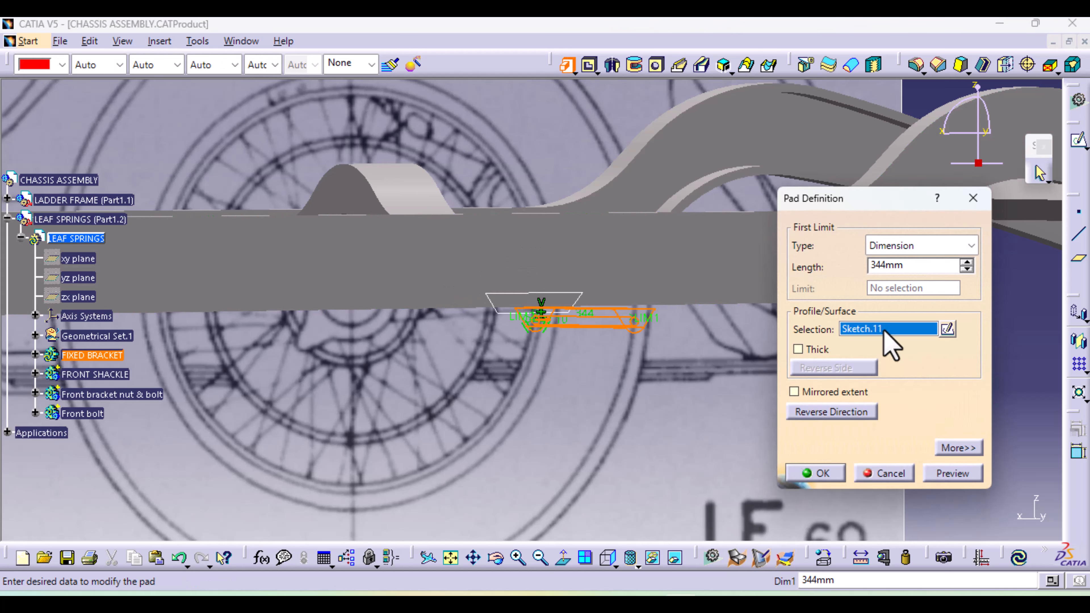
{"action": "left_click", "coordinate": [494, 306]}
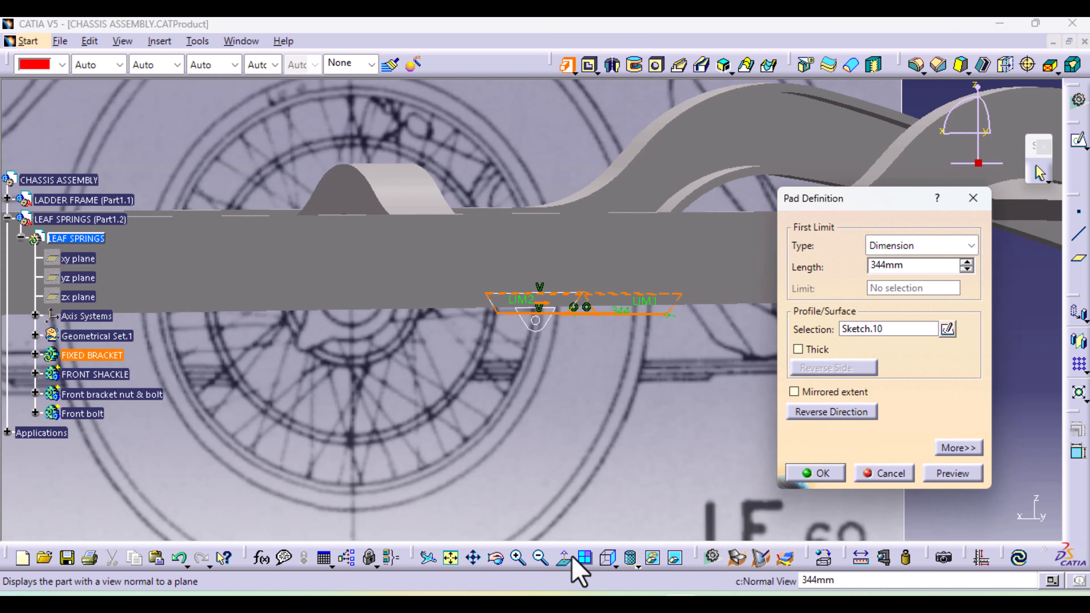
{"action": "left_click", "coordinate": [618, 563]}
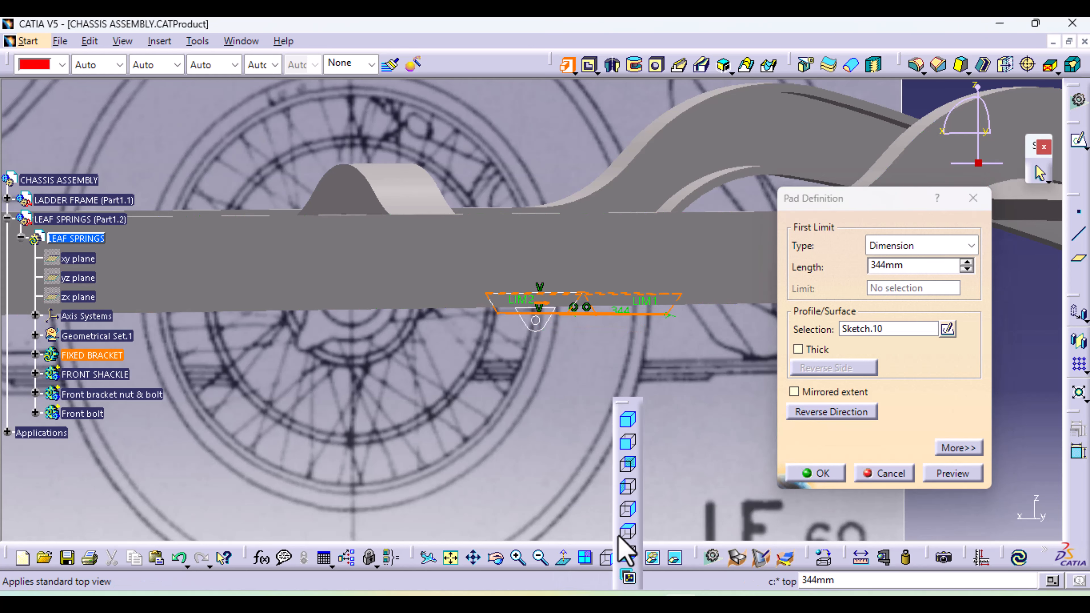
{"action": "left_click", "coordinate": [620, 536]}
{"action": "mouse_move", "coordinate": [579, 499]}
{"action": "middle_mouse_down"}
{"action": "mouse_move", "coordinate": [377, 365]}
{"action": "mouse_move", "coordinate": [255, 414]}
{"action": "mouse_move", "coordinate": [231, 445]}
{"action": "middle_mouse_up"}
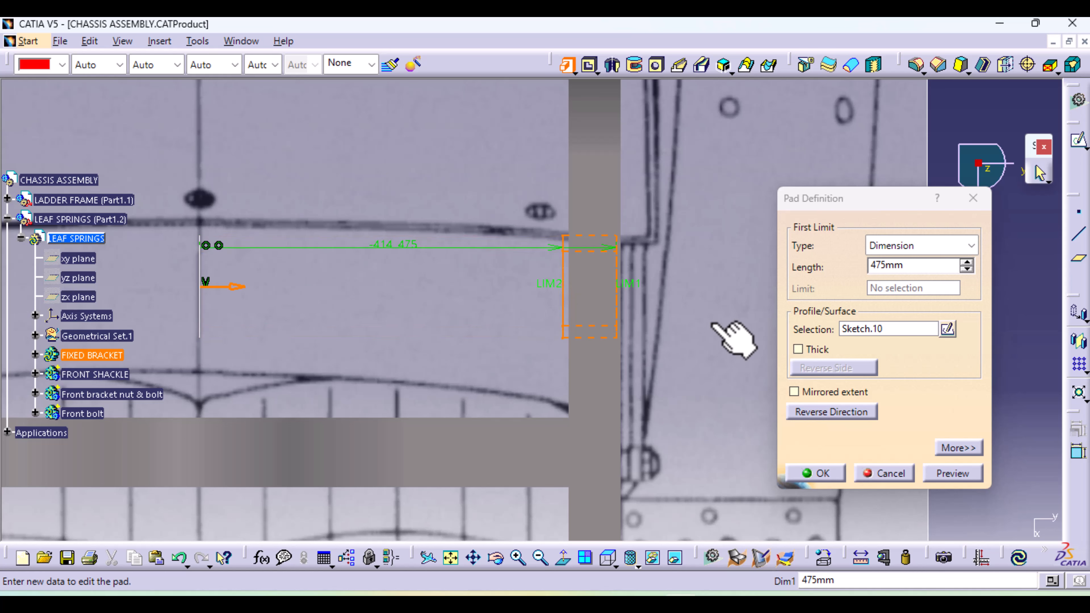
{"action": "middle_click_drag", "start_coordinate": [701, 305], "coordinate": [580, 369], "text": "ctrl"}
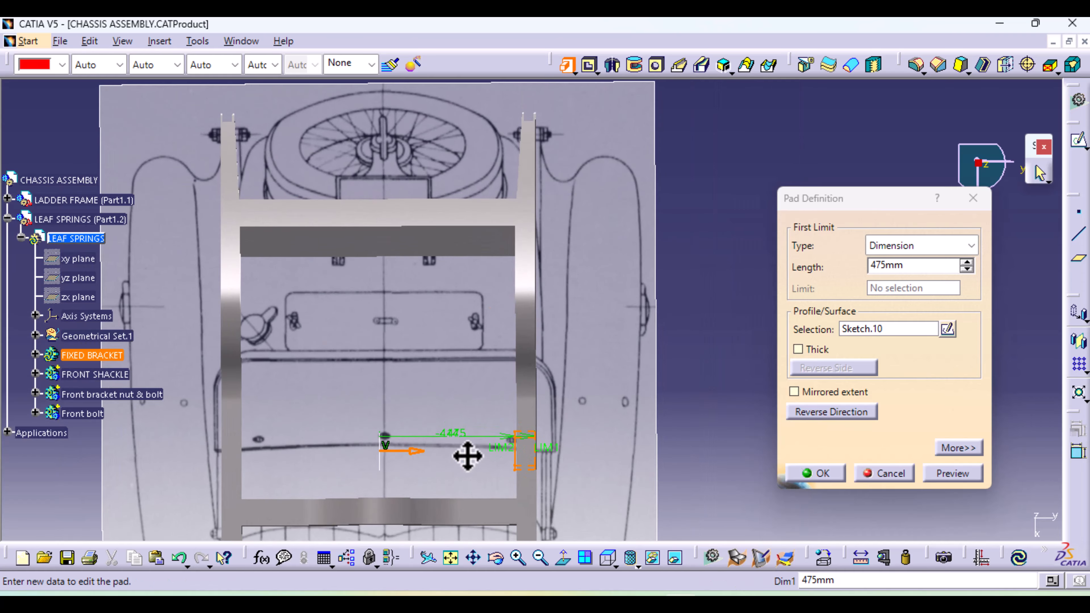
{"action": "middle_click_drag", "start_coordinate": [468, 456], "coordinate": [448, 316]}
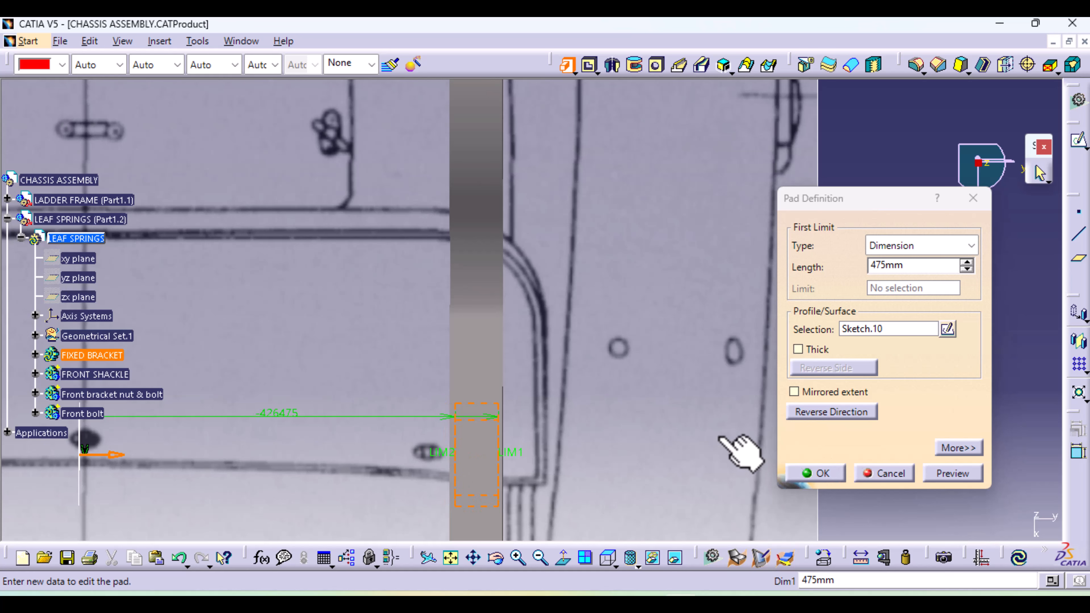
{"action": "middle_click_drag", "start_coordinate": [729, 449], "coordinate": [565, 293], "text": "ctrl"}
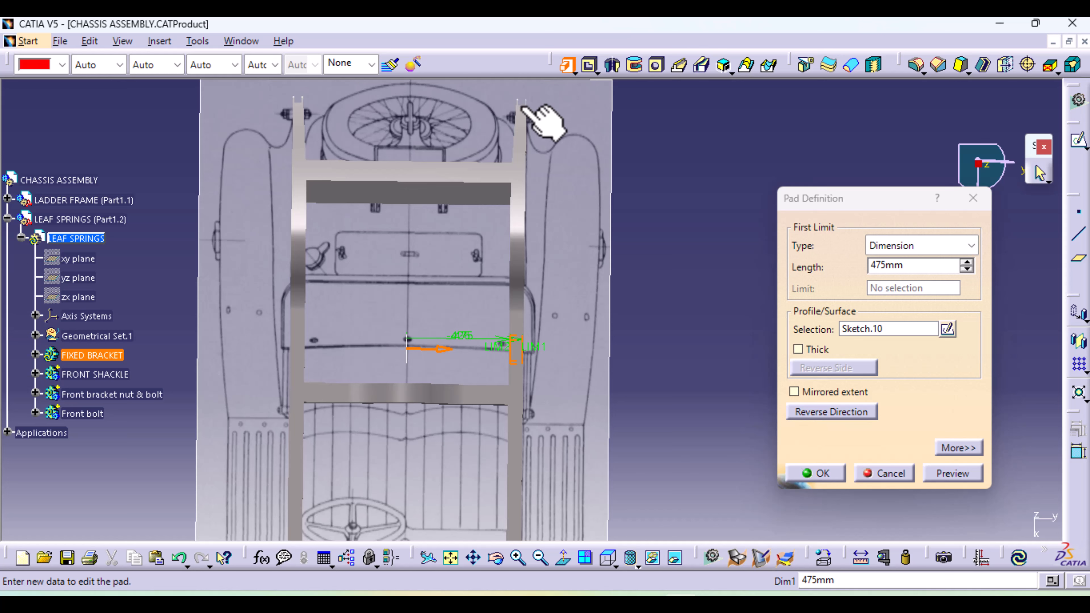
{"action": "left_click", "coordinate": [817, 473]}
{"action": "middle_click_drag", "start_coordinate": [540, 487], "coordinate": [493, 361]}
{"action": "left_click", "coordinate": [566, 66]}
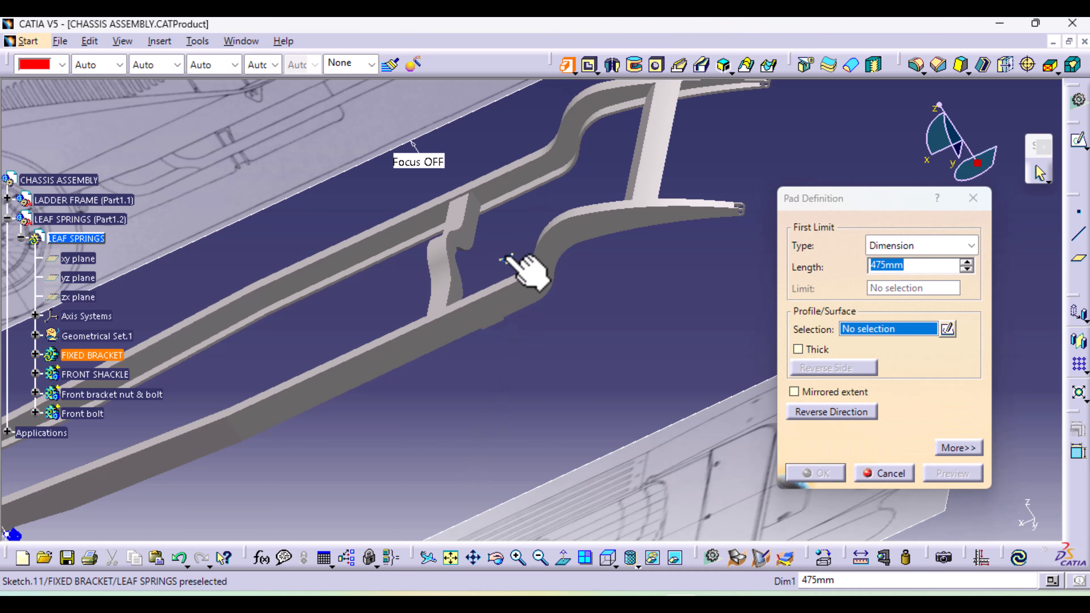
{"action": "left_click", "coordinate": [506, 259]}
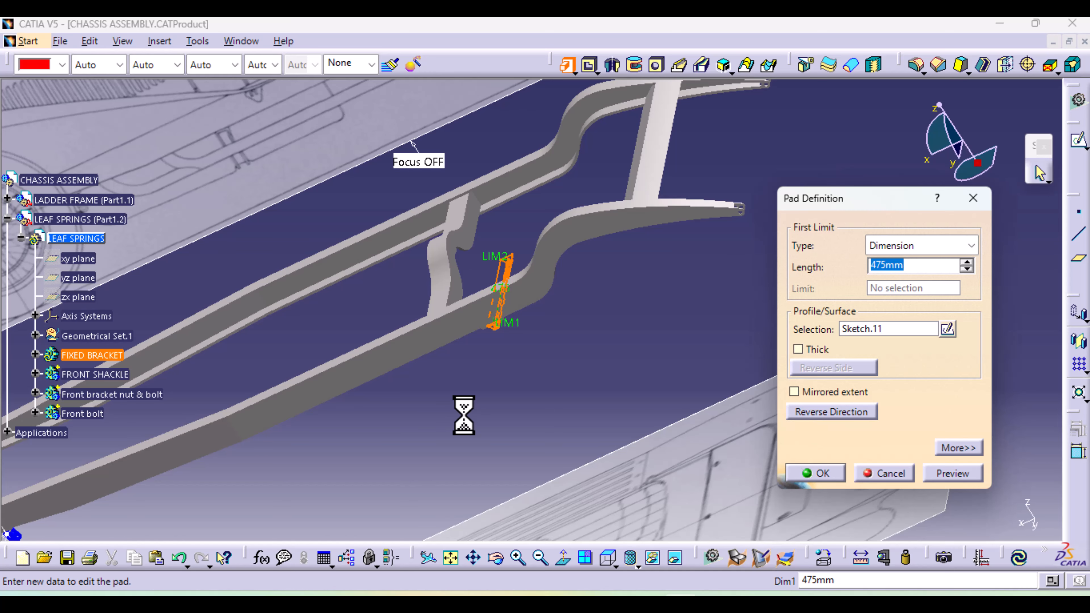
{"action": "mouse_move", "coordinate": [580, 354]}
{"action": "middle_mouse_down"}
{"action": "mouse_move", "coordinate": [418, 375]}
{"action": "mouse_move", "coordinate": [526, 324]}
{"action": "mouse_move", "coordinate": [401, 413]}
{"action": "mouse_move", "coordinate": [431, 409]}
{"action": "mouse_move", "coordinate": [456, 434]}
{"action": "mouse_move", "coordinate": [460, 400]}
{"action": "mouse_move", "coordinate": [485, 423]}
{"action": "mouse_move", "coordinate": [502, 270]}
{"action": "mouse_move", "coordinate": [499, 129]}
{"action": "middle_mouse_up"}
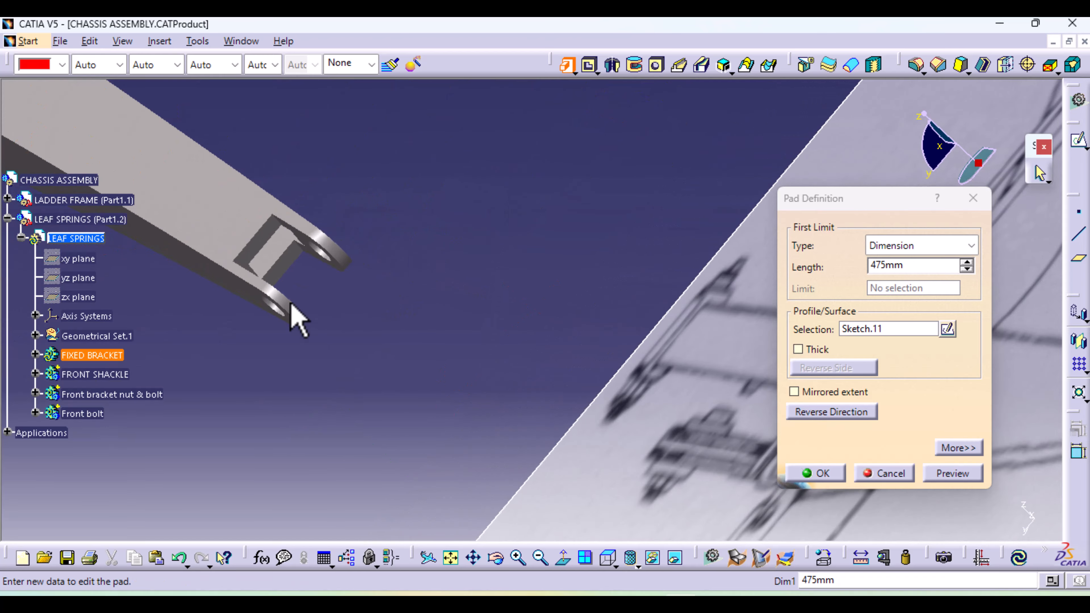
{"action": "left_click", "coordinate": [903, 476]}
Create a circle-centre point on the slot-side hole edge of the inner lug at the side rail's forked end
{"action": "middle_click_drag", "start_coordinate": [483, 245], "coordinate": [500, 404]}
{"action": "left_click", "coordinate": [337, 374]}
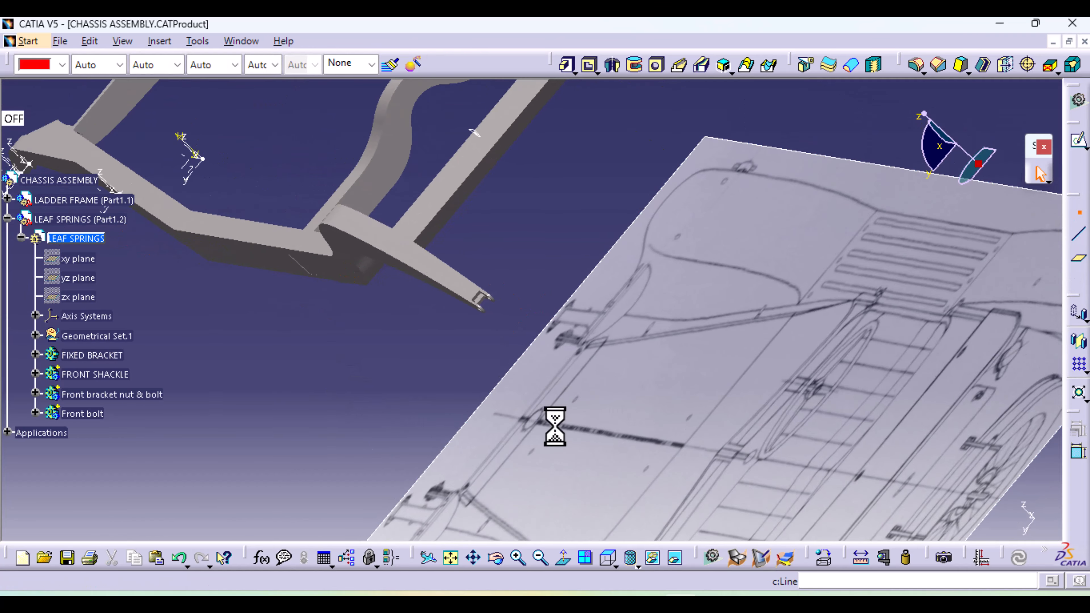
{"action": "middle_click_drag", "start_coordinate": [543, 431], "coordinate": [527, 175]}
{"action": "middle_click_drag", "start_coordinate": [437, 270], "coordinate": [945, 351]}
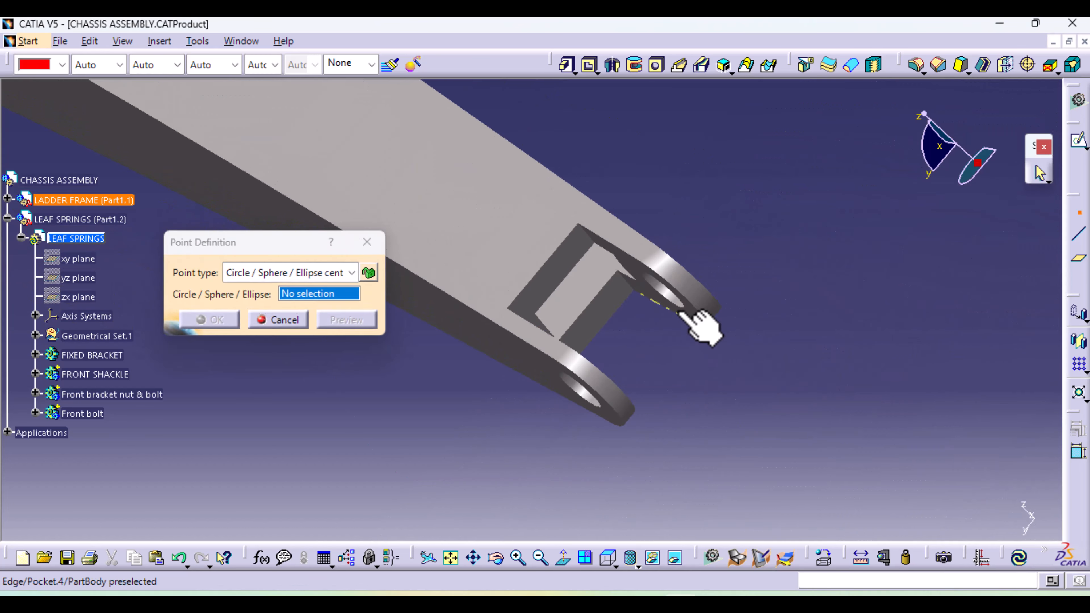
{"action": "left_click", "coordinate": [682, 308]}
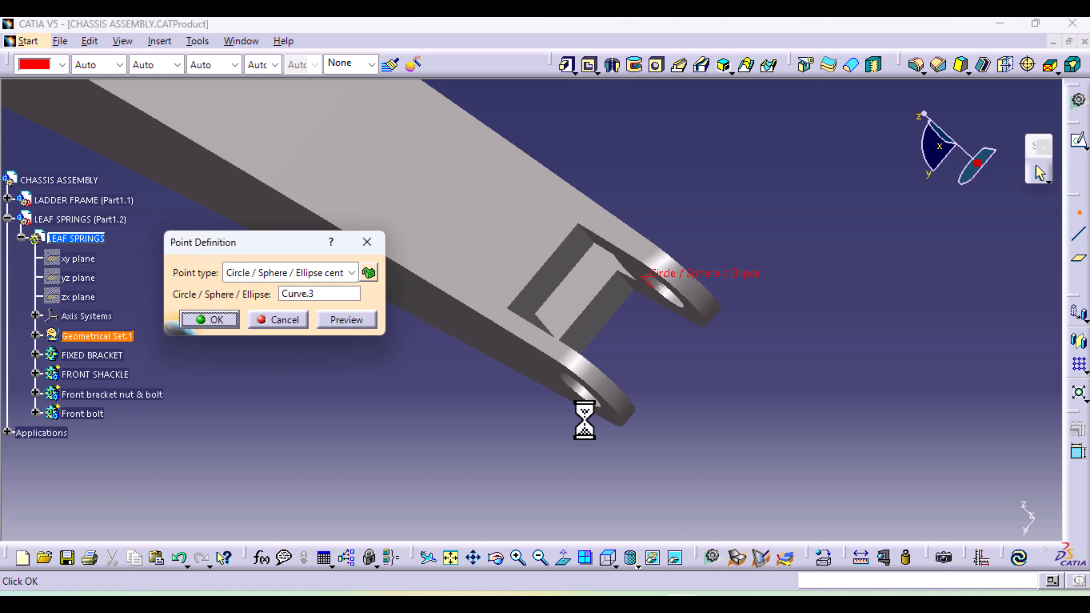
{"action": "left_click", "coordinate": [214, 320]}
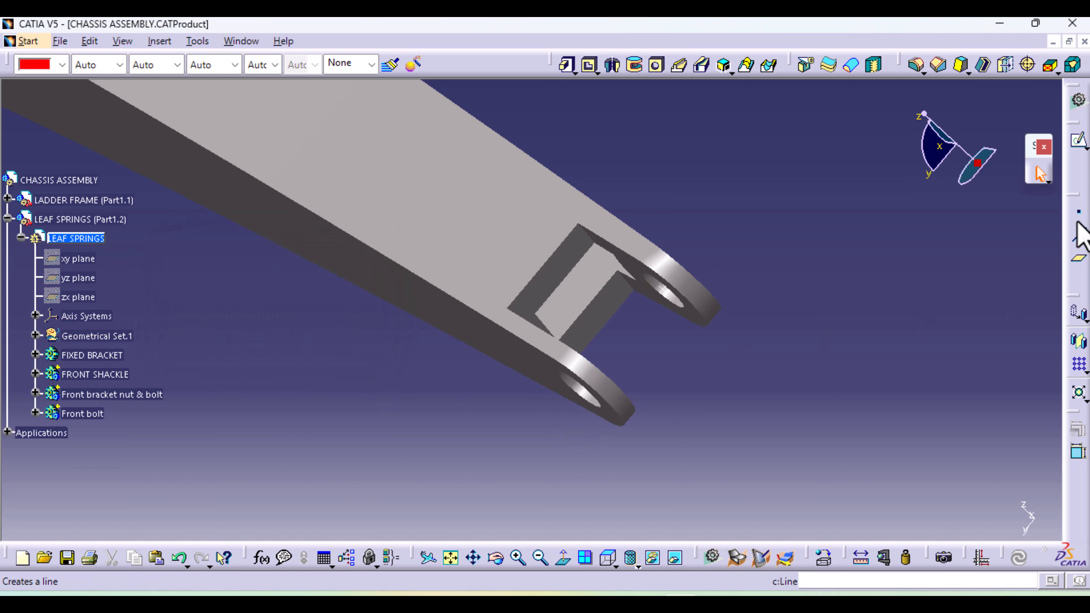
Create a circle-centre point on the outer lug's hole edge at the rail's forked end
{"action": "middle_click_drag", "start_coordinate": [646, 389], "coordinate": [699, 369]}
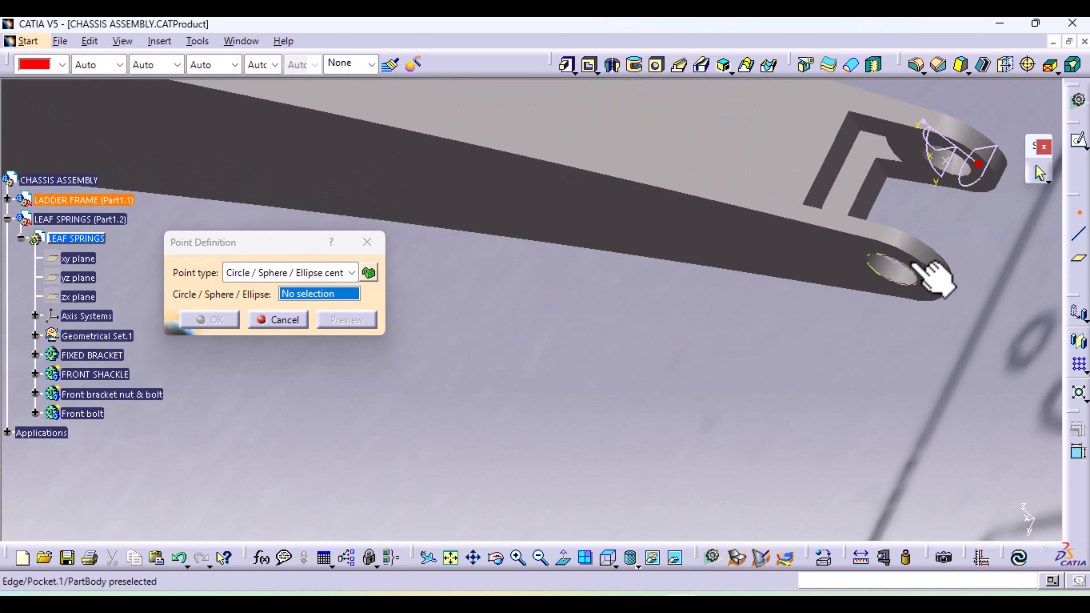
{"action": "left_click", "coordinate": [893, 267]}
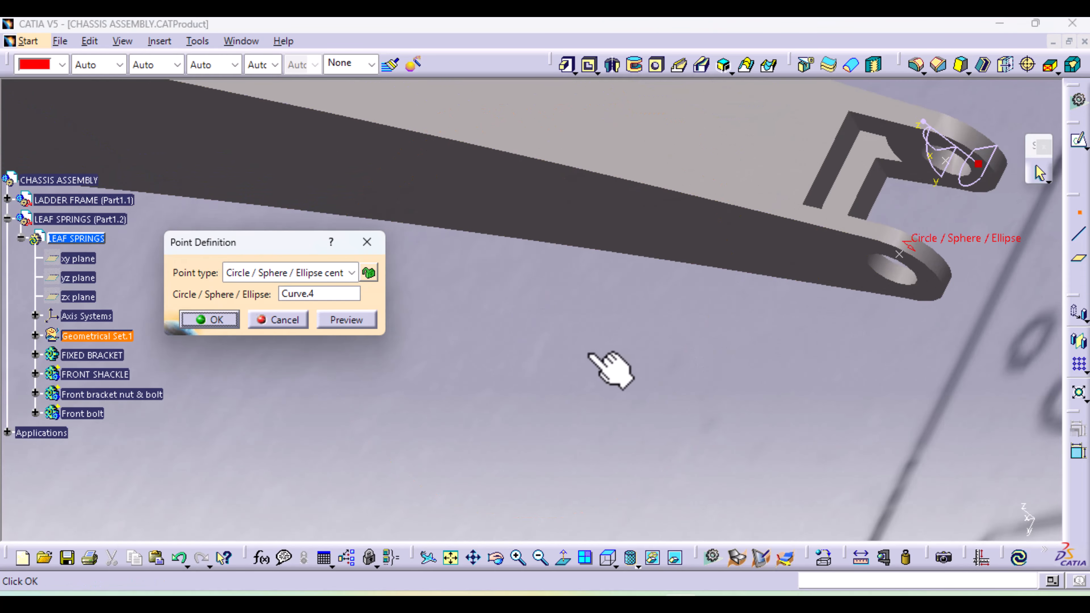
{"action": "left_click", "coordinate": [231, 320]}
Insert a standard axis system with its origin at the outer lug's hole centre point
{"action": "left_click", "coordinate": [160, 41]}
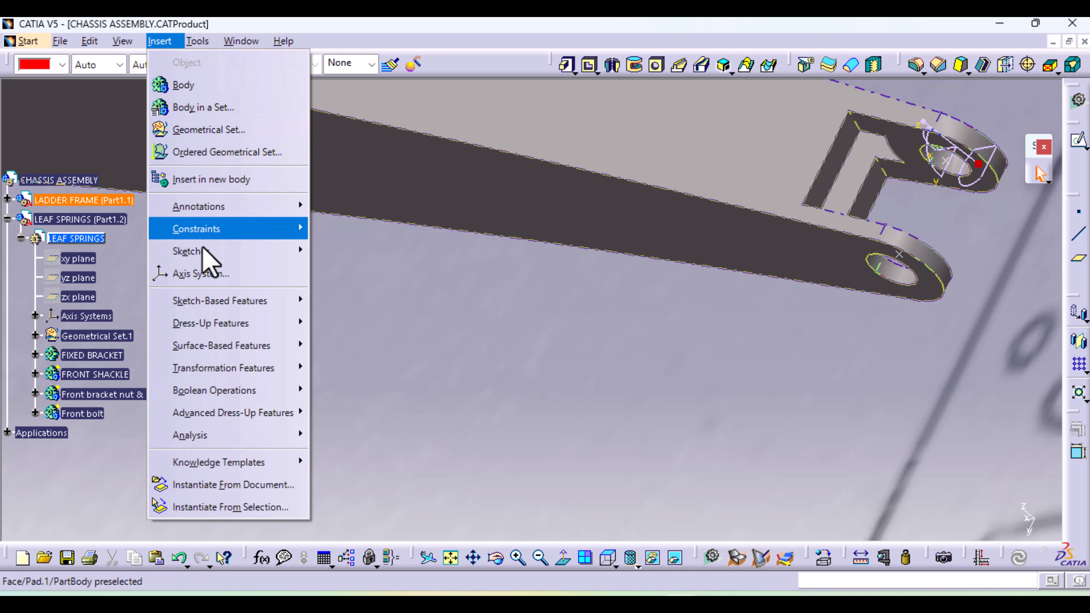
{"action": "left_click", "coordinate": [207, 275]}
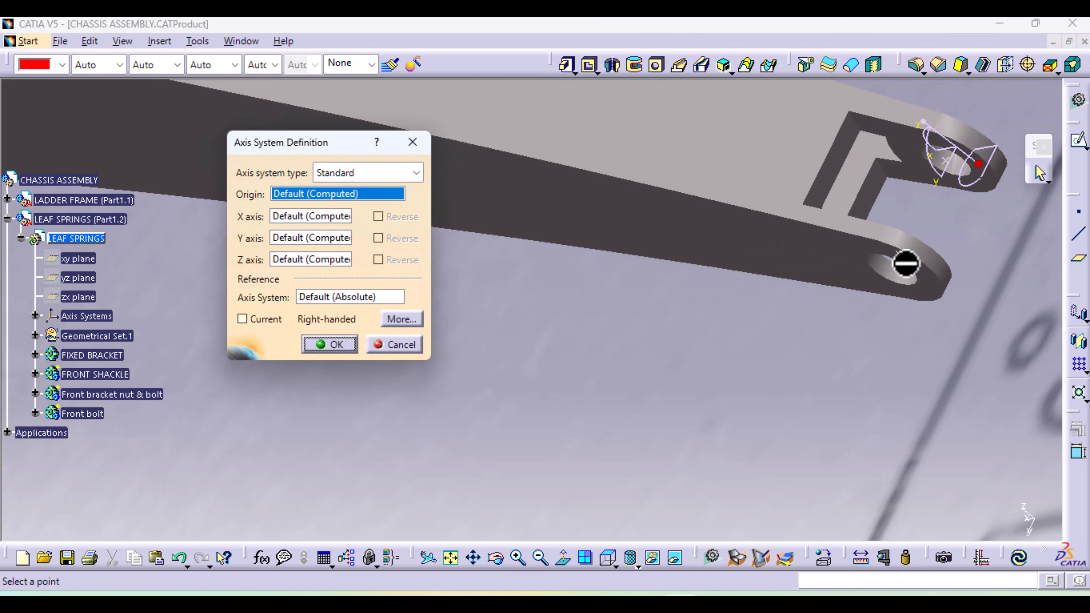
{"action": "left_click", "coordinate": [906, 264]}
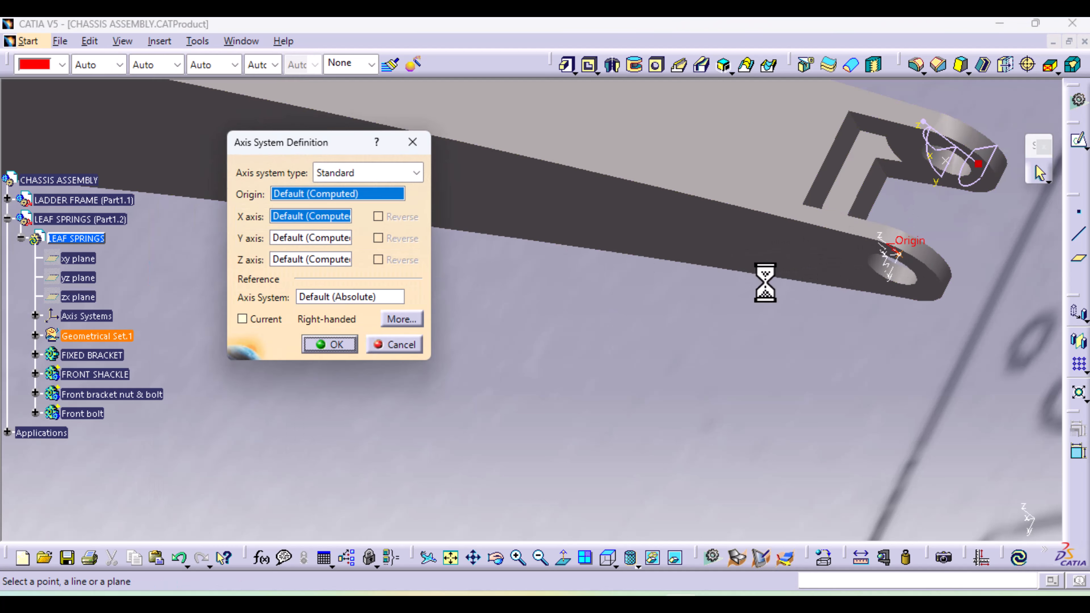
{"action": "left_click", "coordinate": [347, 341]}
Insert a second standard axis system with its origin at the inner lug's hole centre point
{"action": "middle_click_drag", "start_coordinate": [513, 348], "coordinate": [224, 462]}
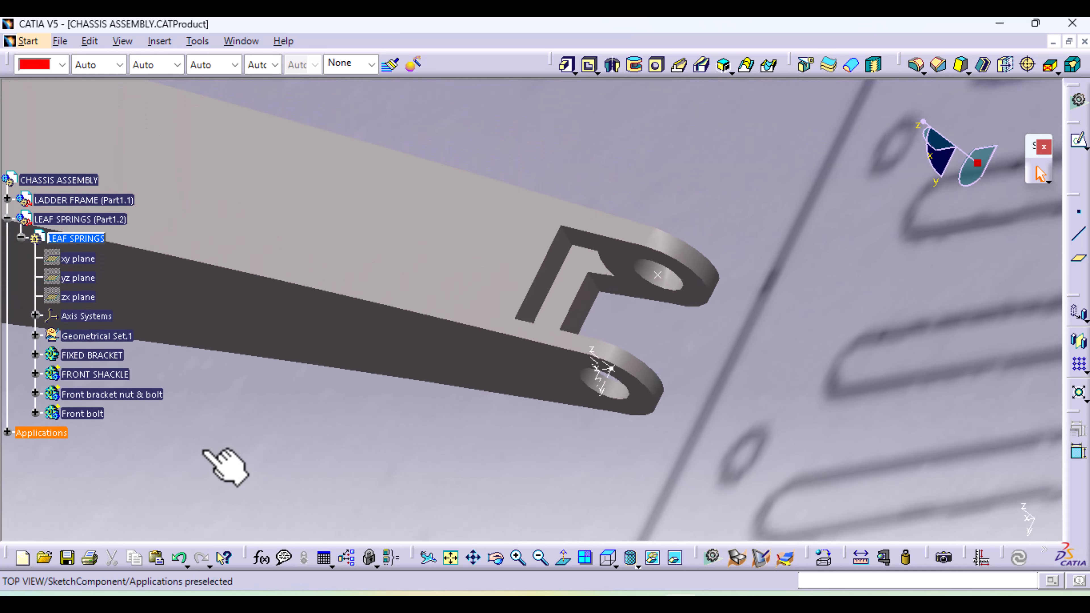
{"action": "left_click", "coordinate": [159, 41]}
{"action": "left_click", "coordinate": [198, 273]}
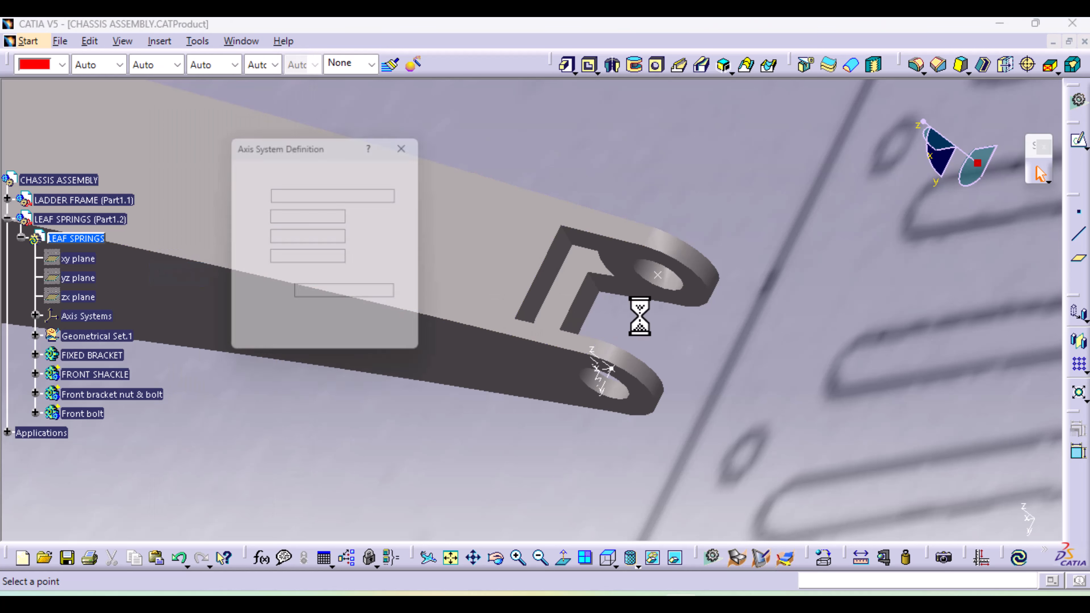
{"action": "left_click", "coordinate": [660, 277]}
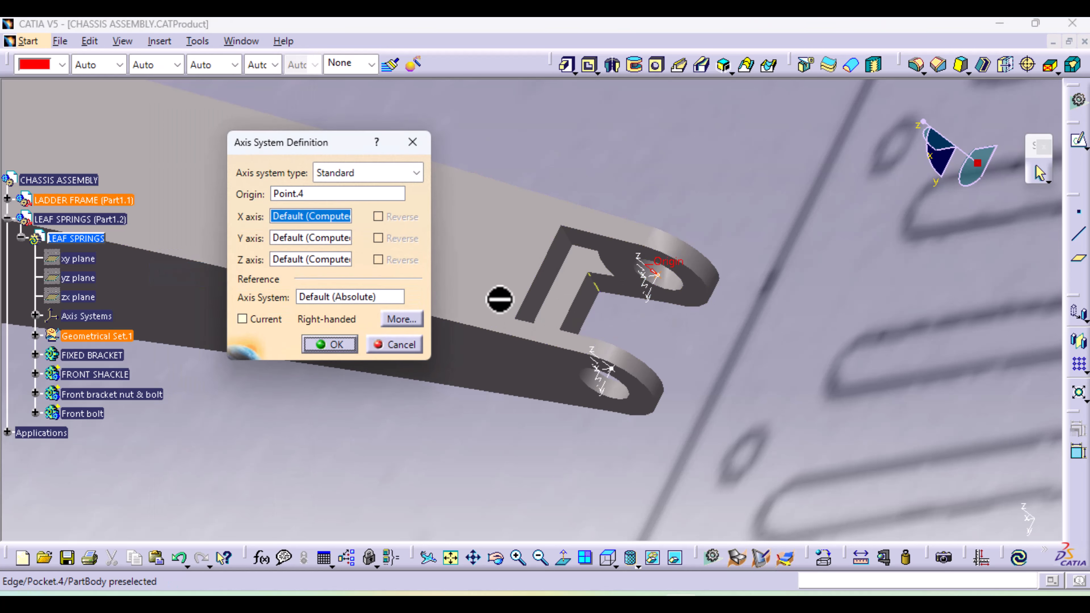
{"action": "left_click", "coordinate": [336, 346]}
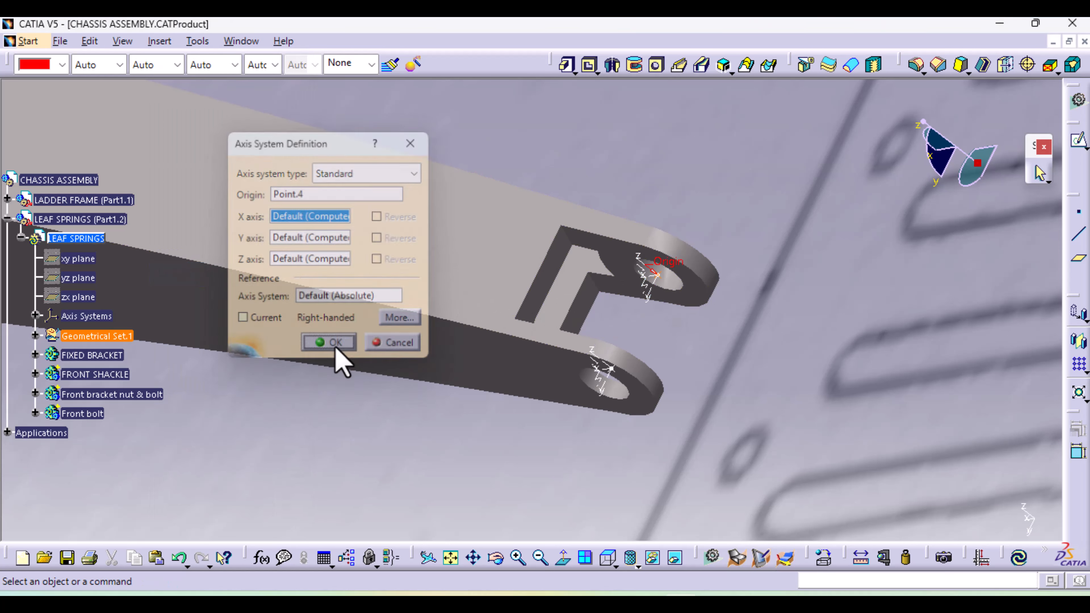
Pad the rounded triangular eye profile (Sketch.11) with its first limit up to the ZX plane of the outer lug's axis system
{"action": "middle_click_drag", "start_coordinate": [730, 334], "coordinate": [644, 498]}
{"action": "middle_click_drag", "start_coordinate": [380, 412], "coordinate": [633, 437]}
{"action": "left_click", "coordinate": [566, 65]}
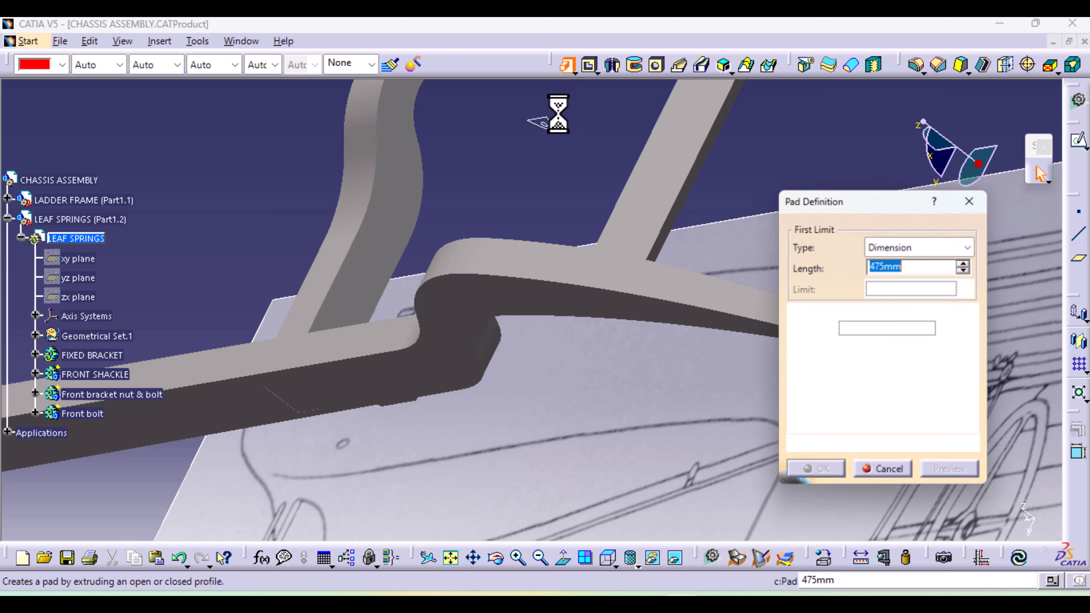
{"action": "left_click", "coordinate": [547, 125]}
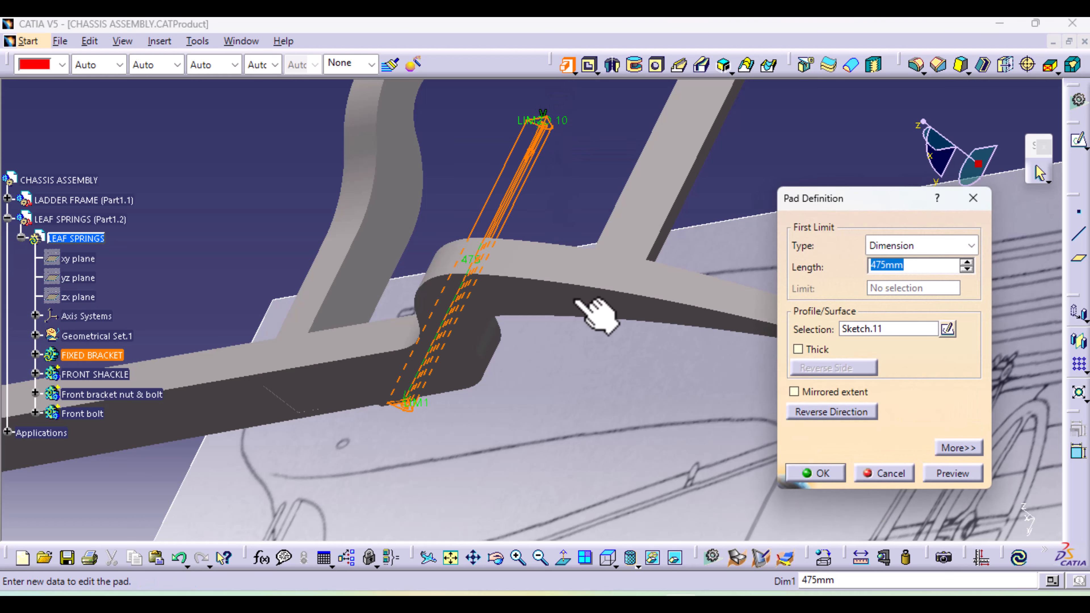
{"action": "middle_click_drag", "start_coordinate": [596, 369], "coordinate": [562, 310]}
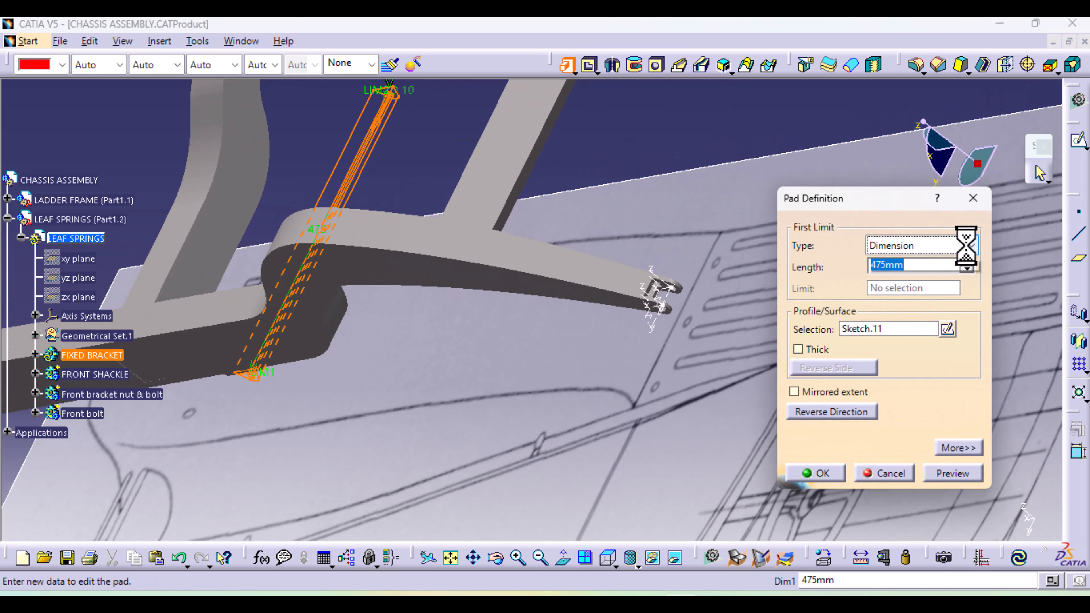
{"action": "left_click", "coordinate": [971, 246]}
{"action": "left_click", "coordinate": [936, 312]}
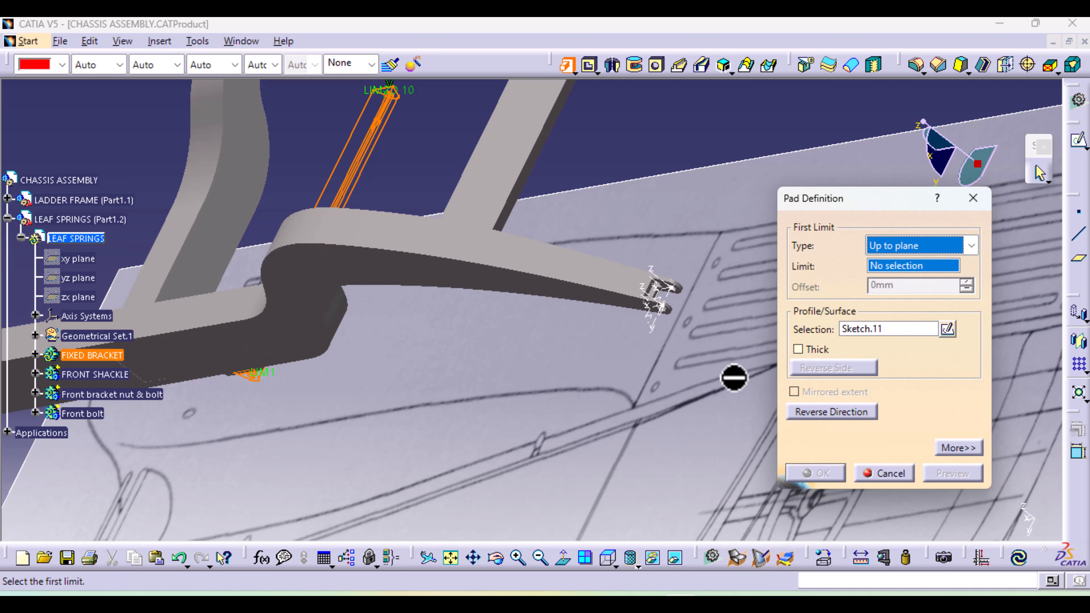
{"action": "middle_click_drag", "start_coordinate": [734, 378], "coordinate": [294, 524]}
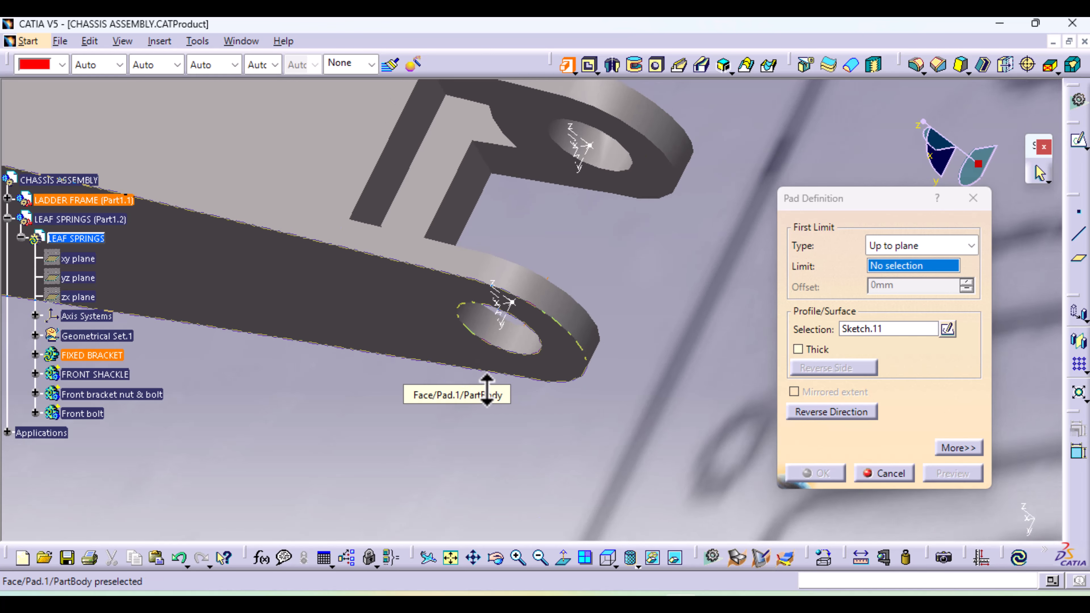
{"action": "mouse_move", "coordinate": [487, 389]}
{"action": "middle_mouse_down"}
{"action": "mouse_move", "coordinate": [409, 382]}
{"action": "mouse_move", "coordinate": [360, 346]}
{"action": "mouse_move", "coordinate": [426, 311]}
{"action": "mouse_move", "coordinate": [152, 269]}
{"action": "mouse_move", "coordinate": [382, 410]}
{"action": "mouse_move", "coordinate": [408, 356]}
{"action": "mouse_move", "coordinate": [426, 370]}
{"action": "mouse_move", "coordinate": [445, 336]}
{"action": "mouse_move", "coordinate": [156, 406]}
{"action": "middle_mouse_up"}
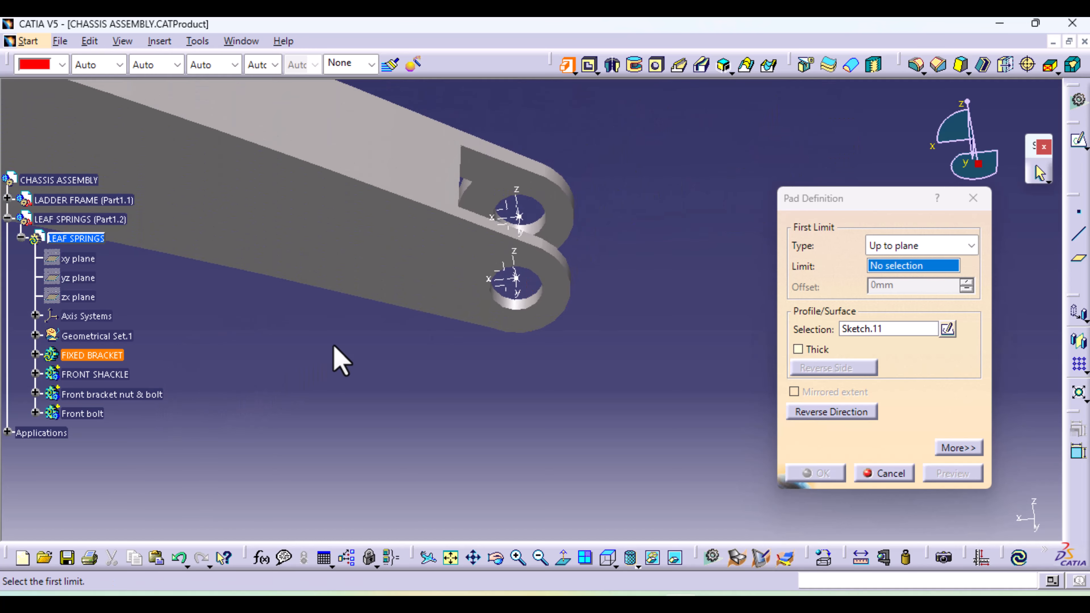
{"action": "left_click", "coordinate": [511, 284]}
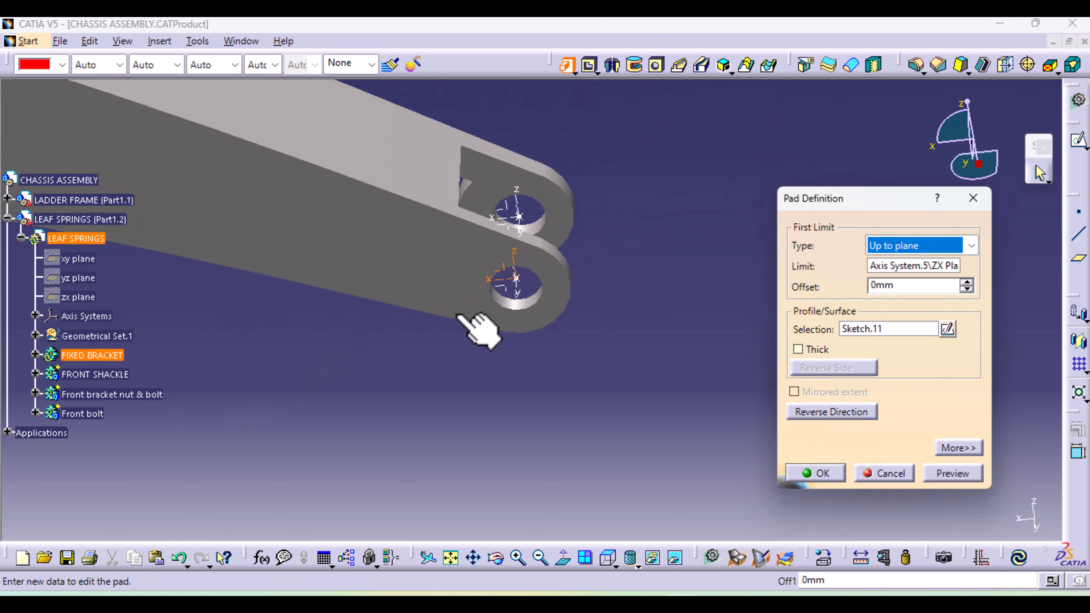
Set the eye pad's second limit up to the ZX plane of the inner lug's axis system and create the pad
{"action": "left_click", "coordinate": [955, 448]}
{"action": "left_click", "coordinate": [1065, 245]}
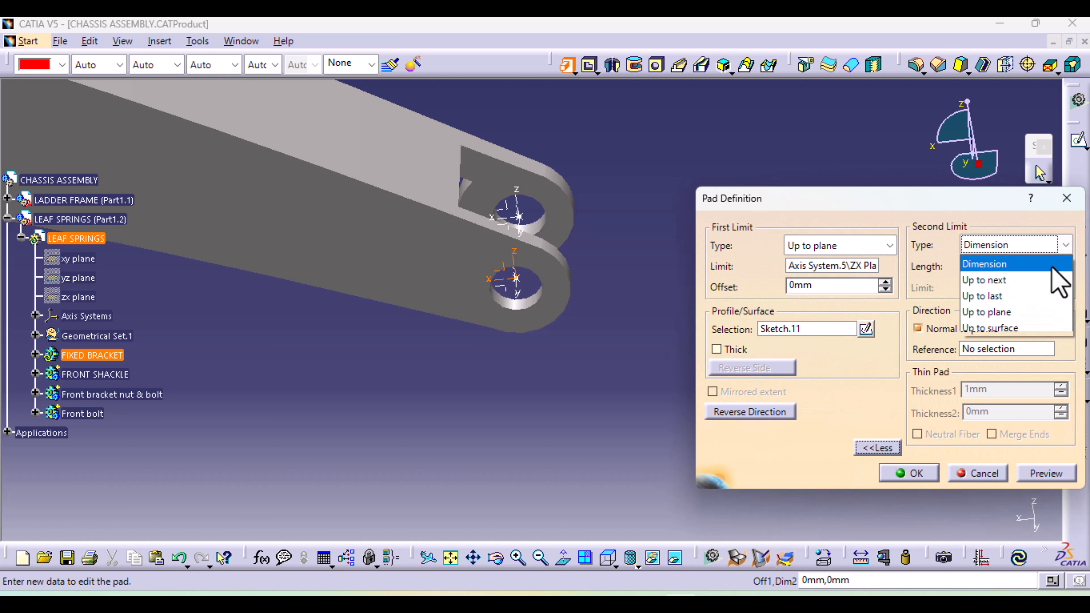
{"action": "left_click", "coordinate": [1033, 312]}
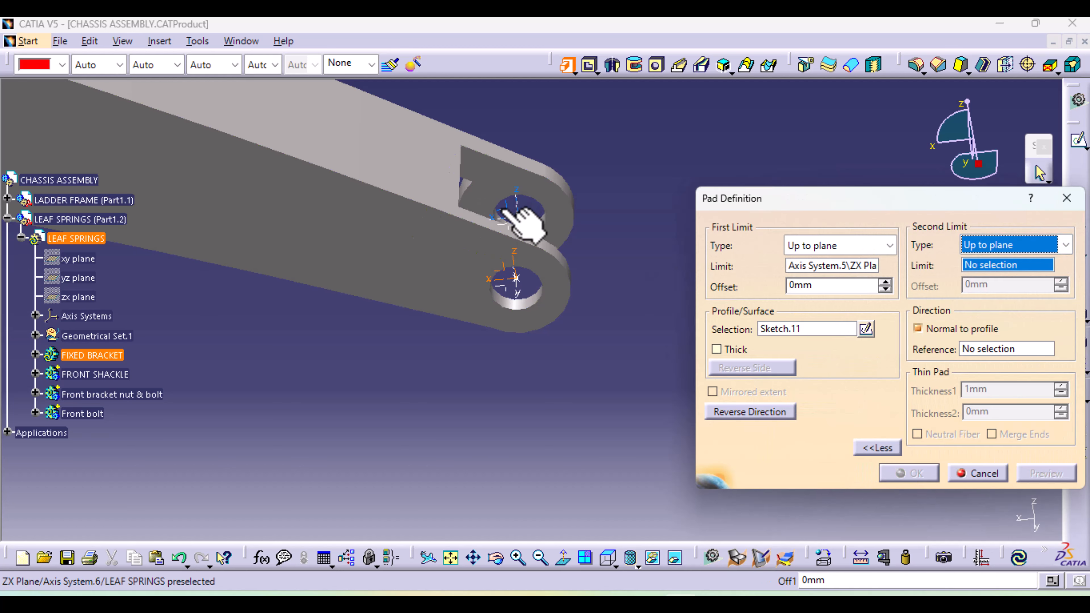
{"action": "left_click", "coordinate": [506, 214]}
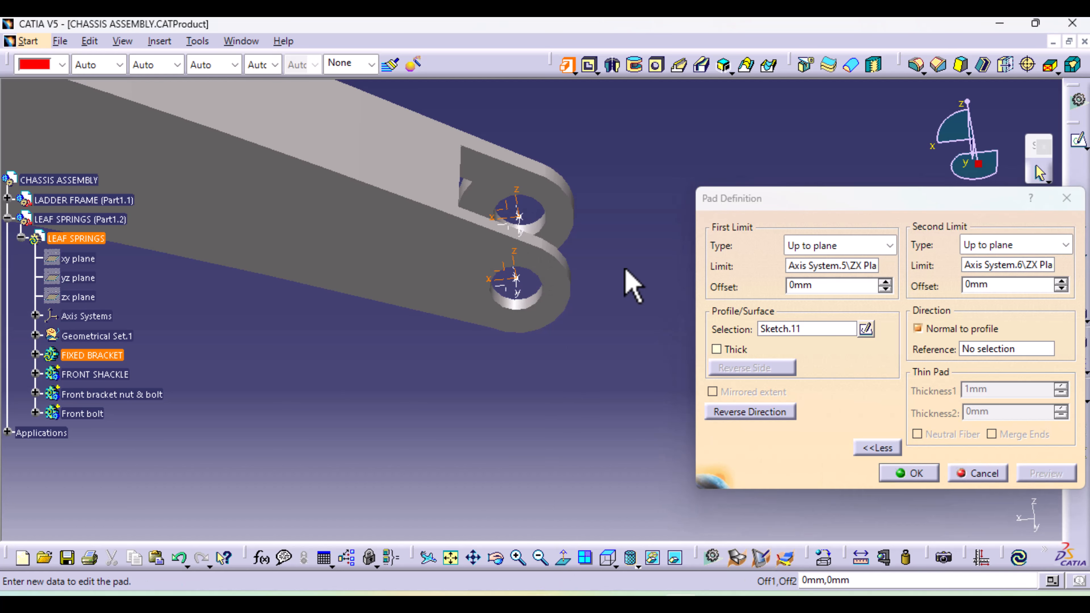
{"action": "middle_click_drag", "start_coordinate": [625, 269], "coordinate": [616, 531], "text": "ctrl"}
{"action": "middle_click_drag", "start_coordinate": [325, 346], "coordinate": [628, 280]}
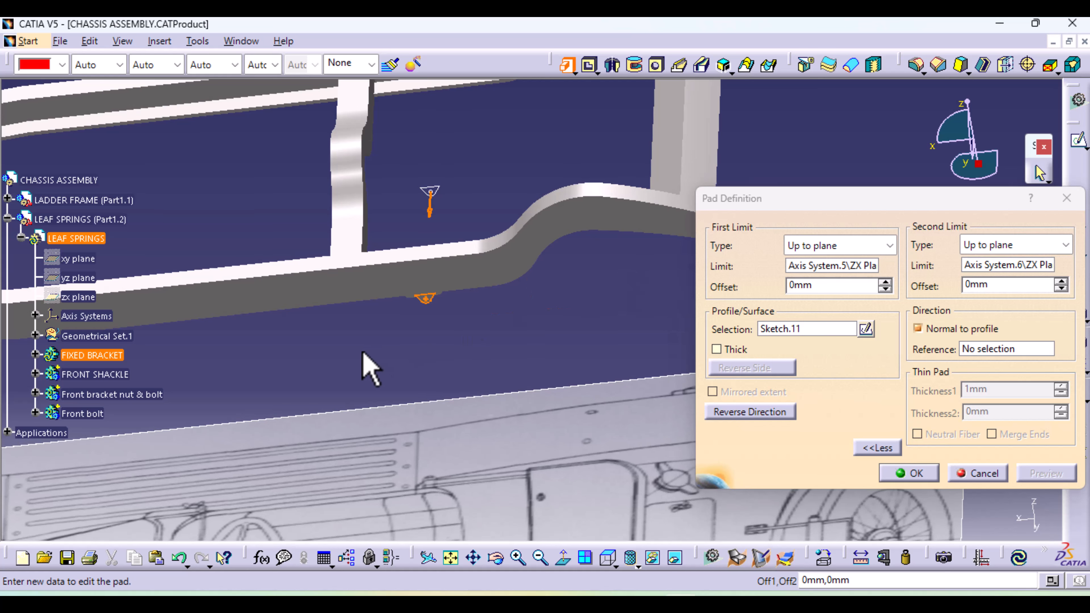
{"action": "middle_click_drag", "start_coordinate": [365, 365], "coordinate": [605, 209]}
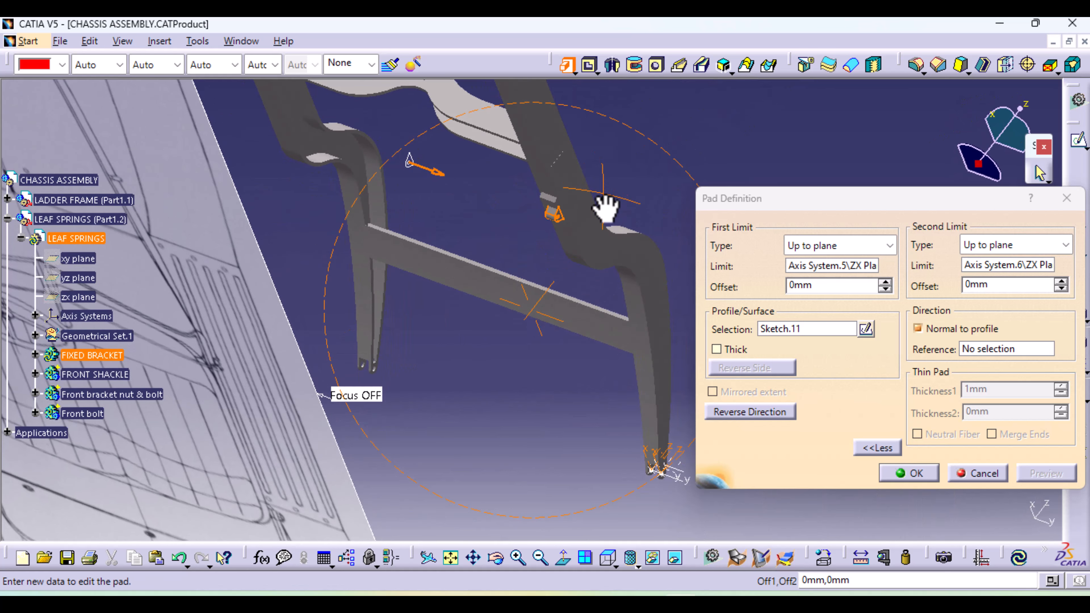
{"action": "middle_click_drag", "start_coordinate": [563, 337], "coordinate": [513, 278]}
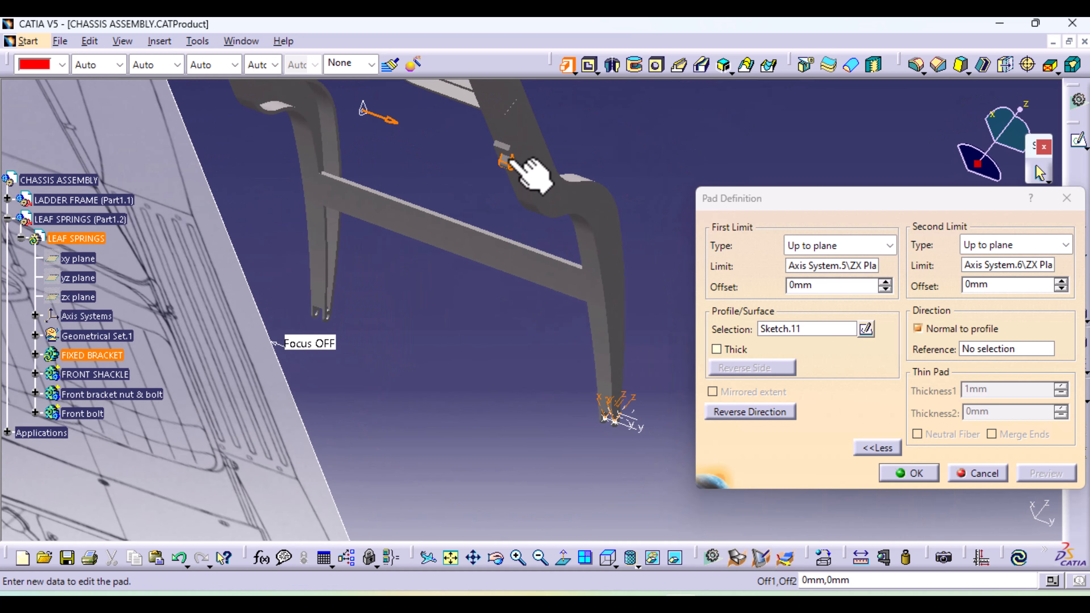
{"action": "left_click", "coordinate": [934, 479]}
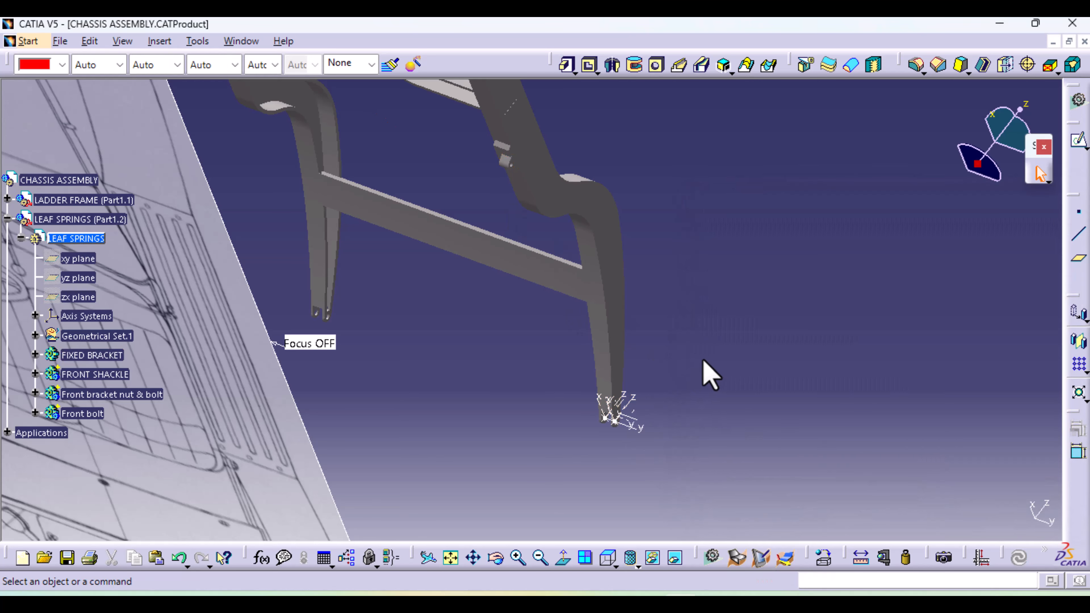